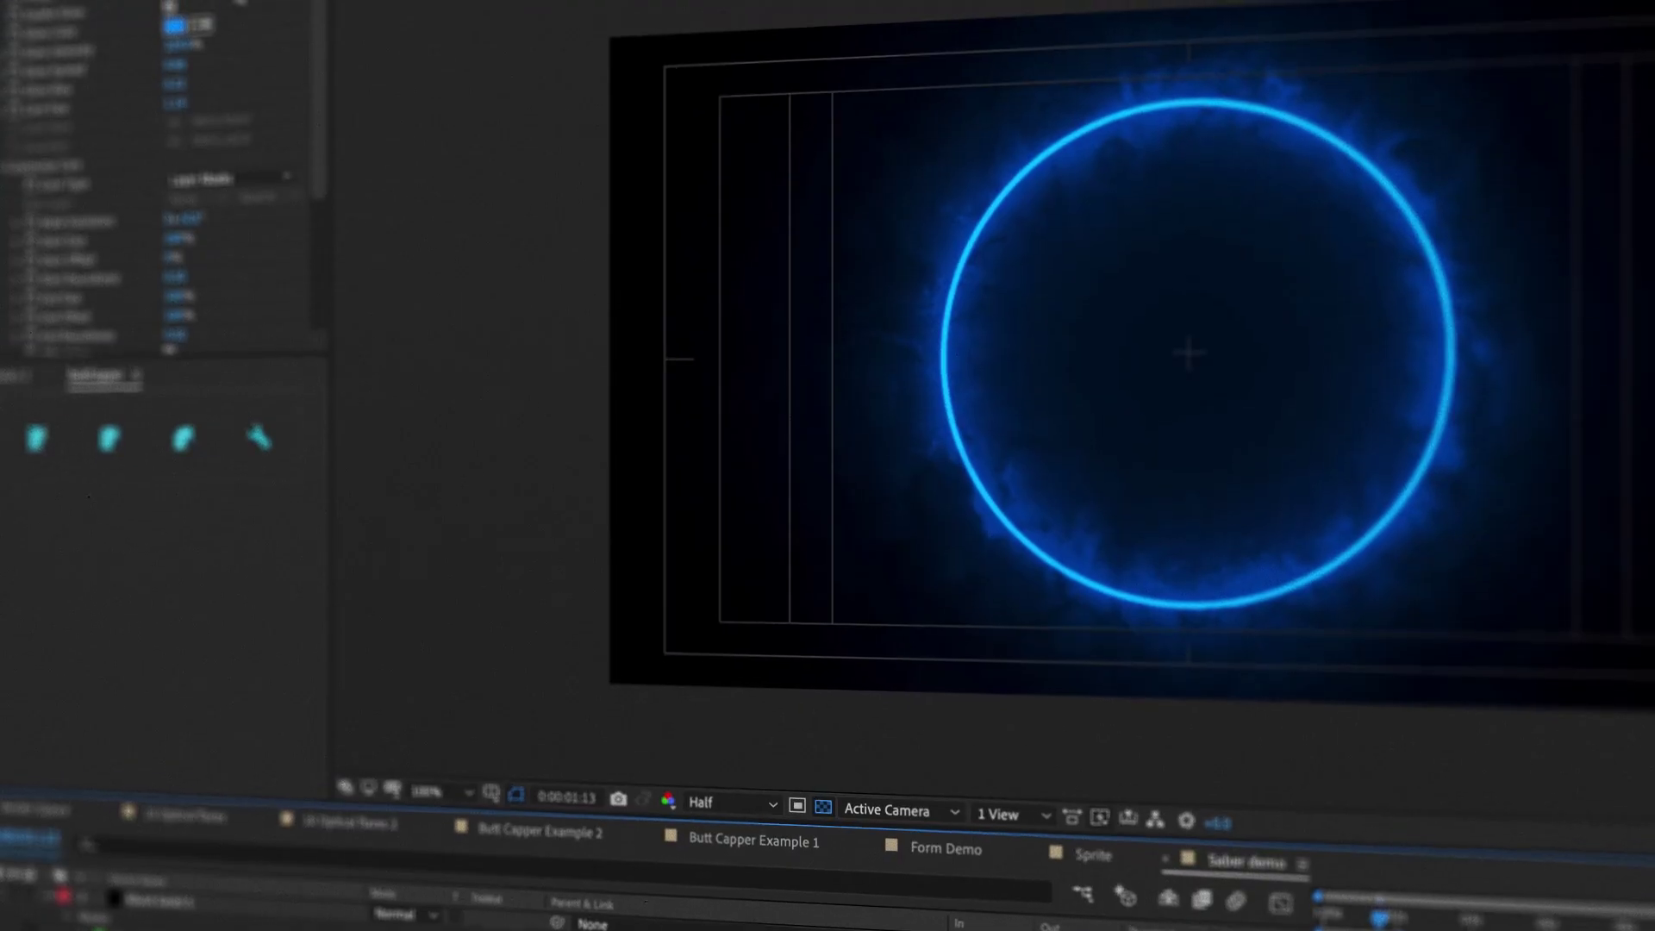
# Step: Switch the Saber ring to a fiery red preset and swing the puppet's forearm outward at the wrist
pyautogui.click(226, 52)
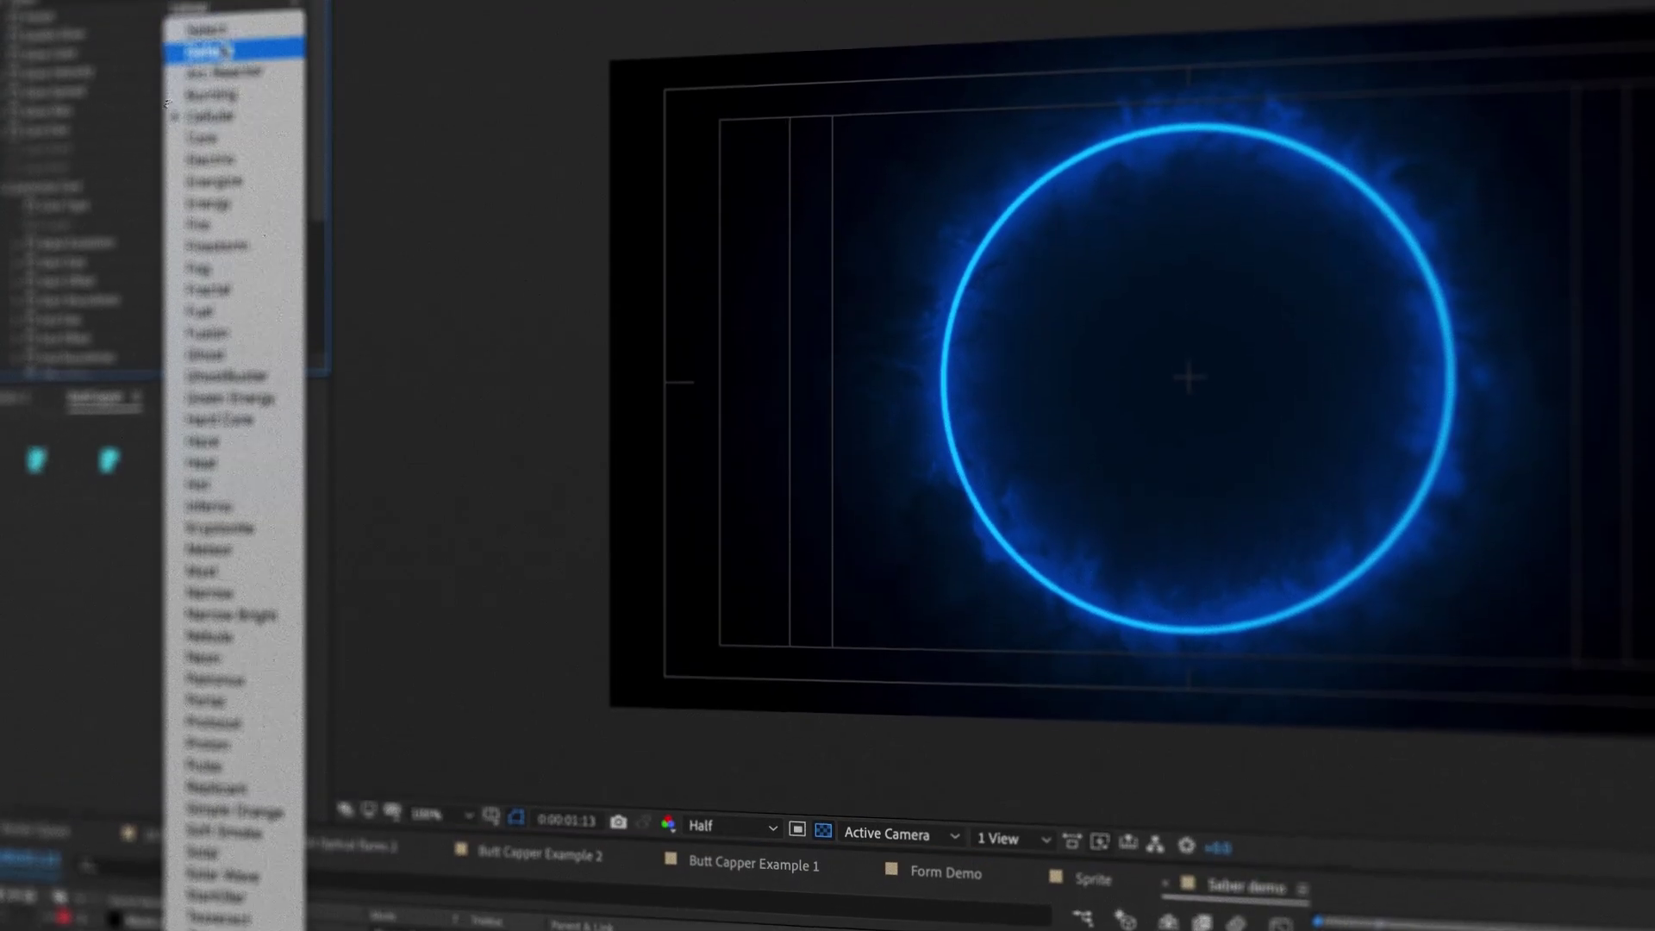
pyautogui.click(207, 138)
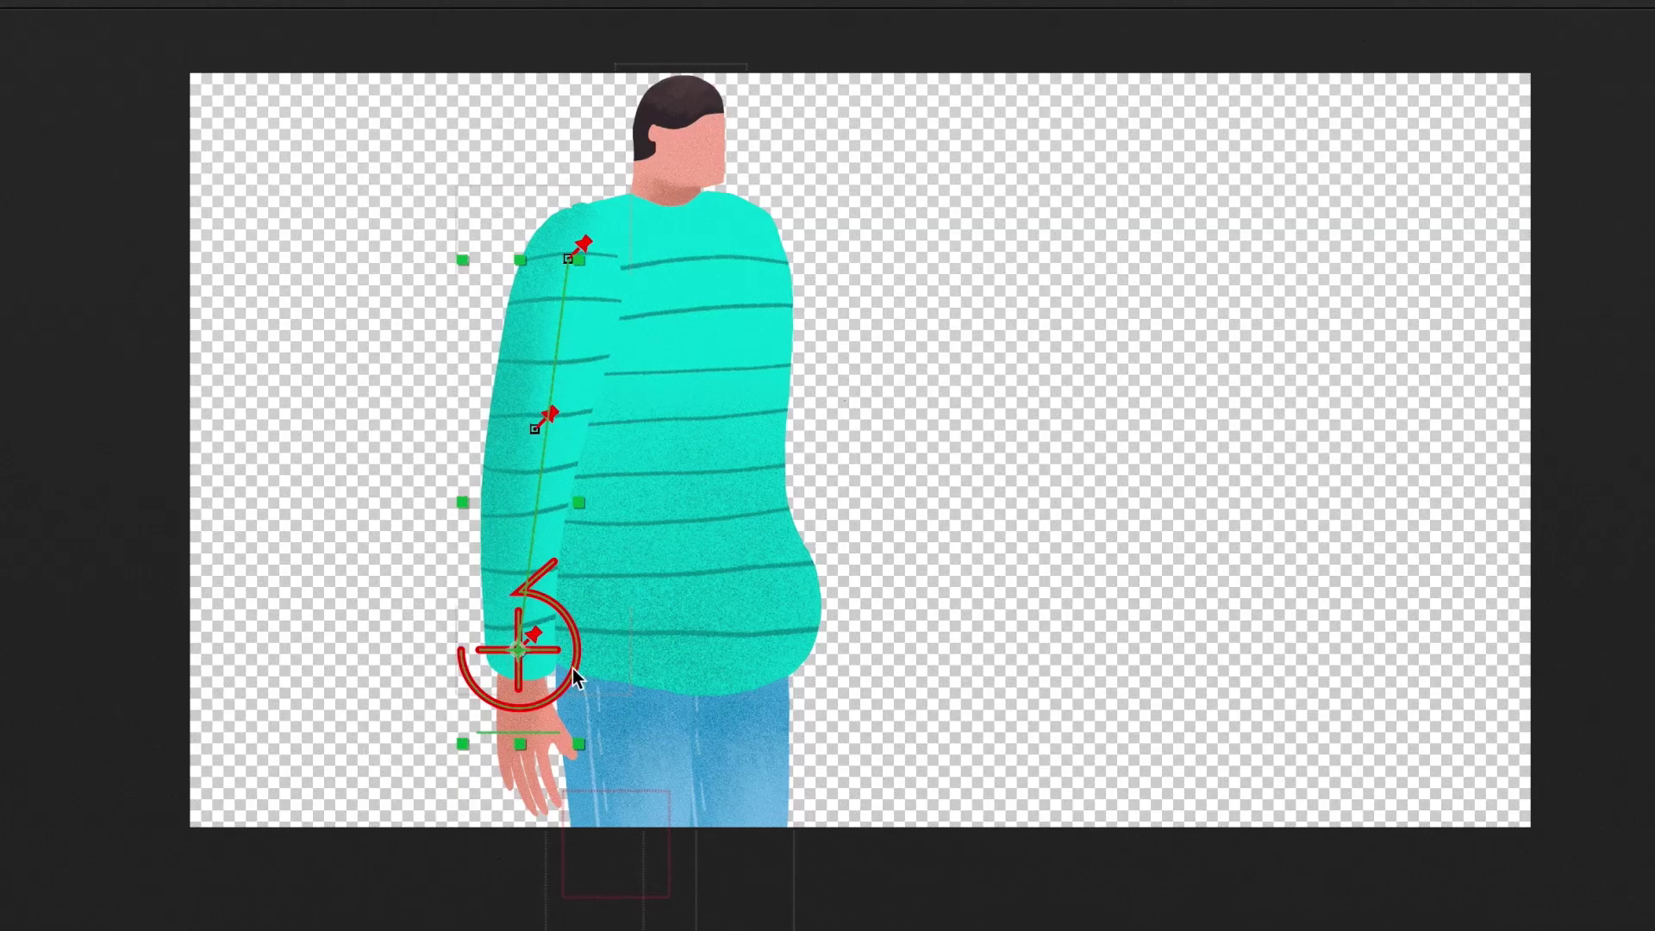
pyautogui.moveTo(882, 441); pyautogui.dragTo(1008, 414)
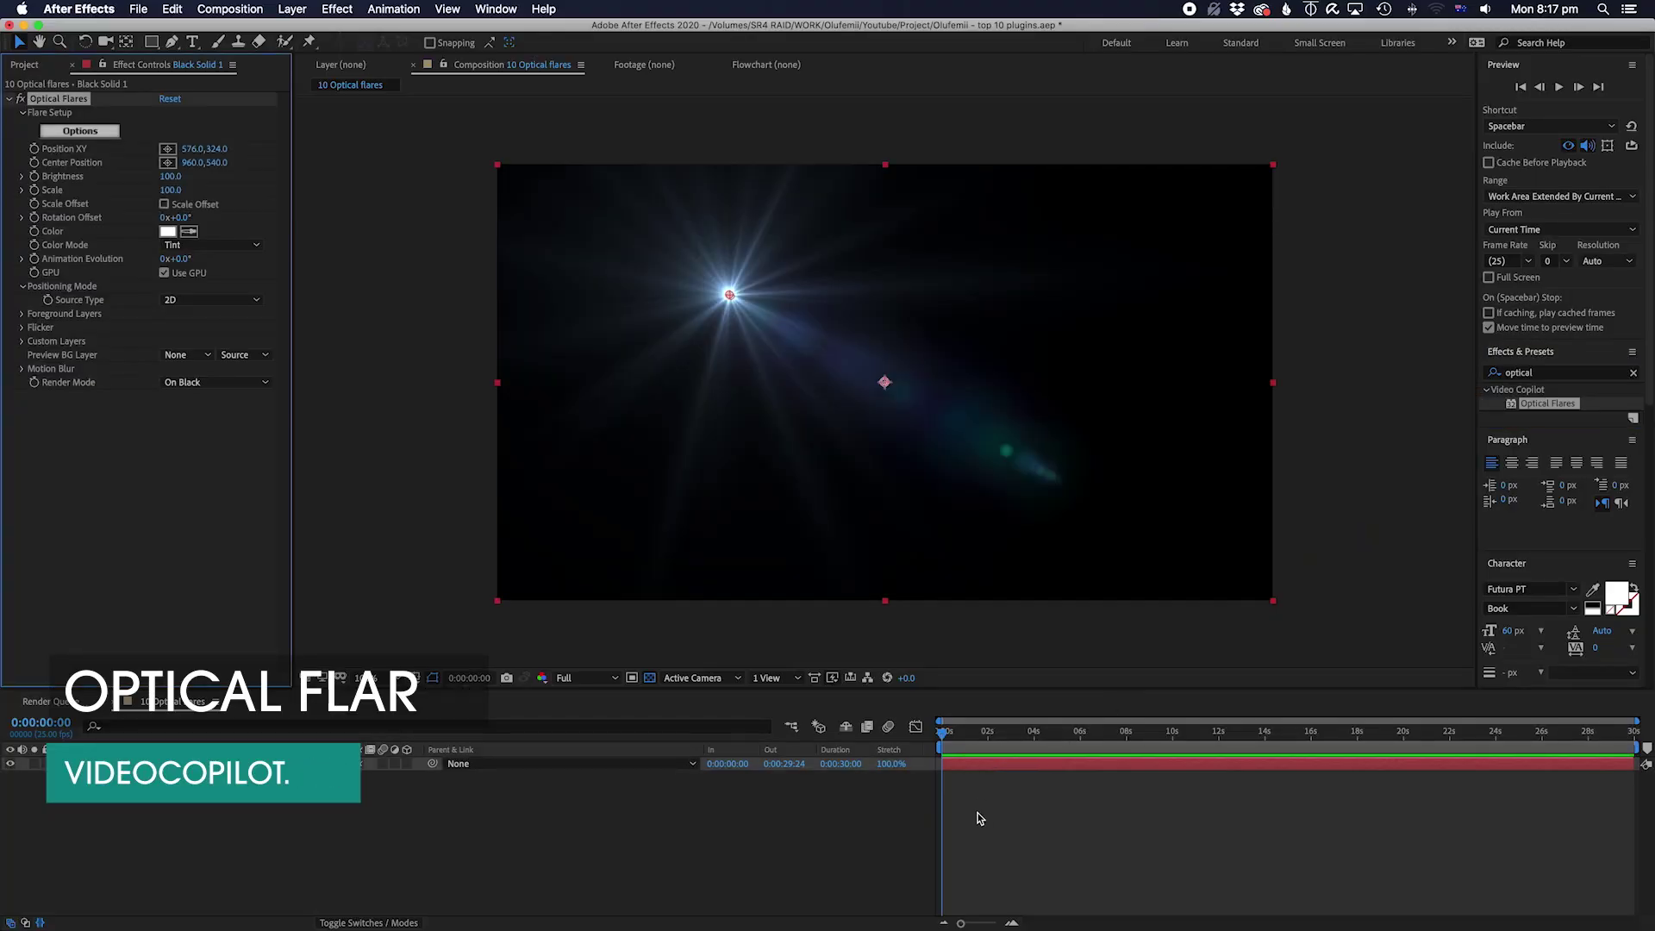
# Step: Apply Optical Flares to Black Solid 1 and check the light's path in Top view at 100%
pyautogui.moveTo(727, 288); pyautogui.dragTo(723, 336)
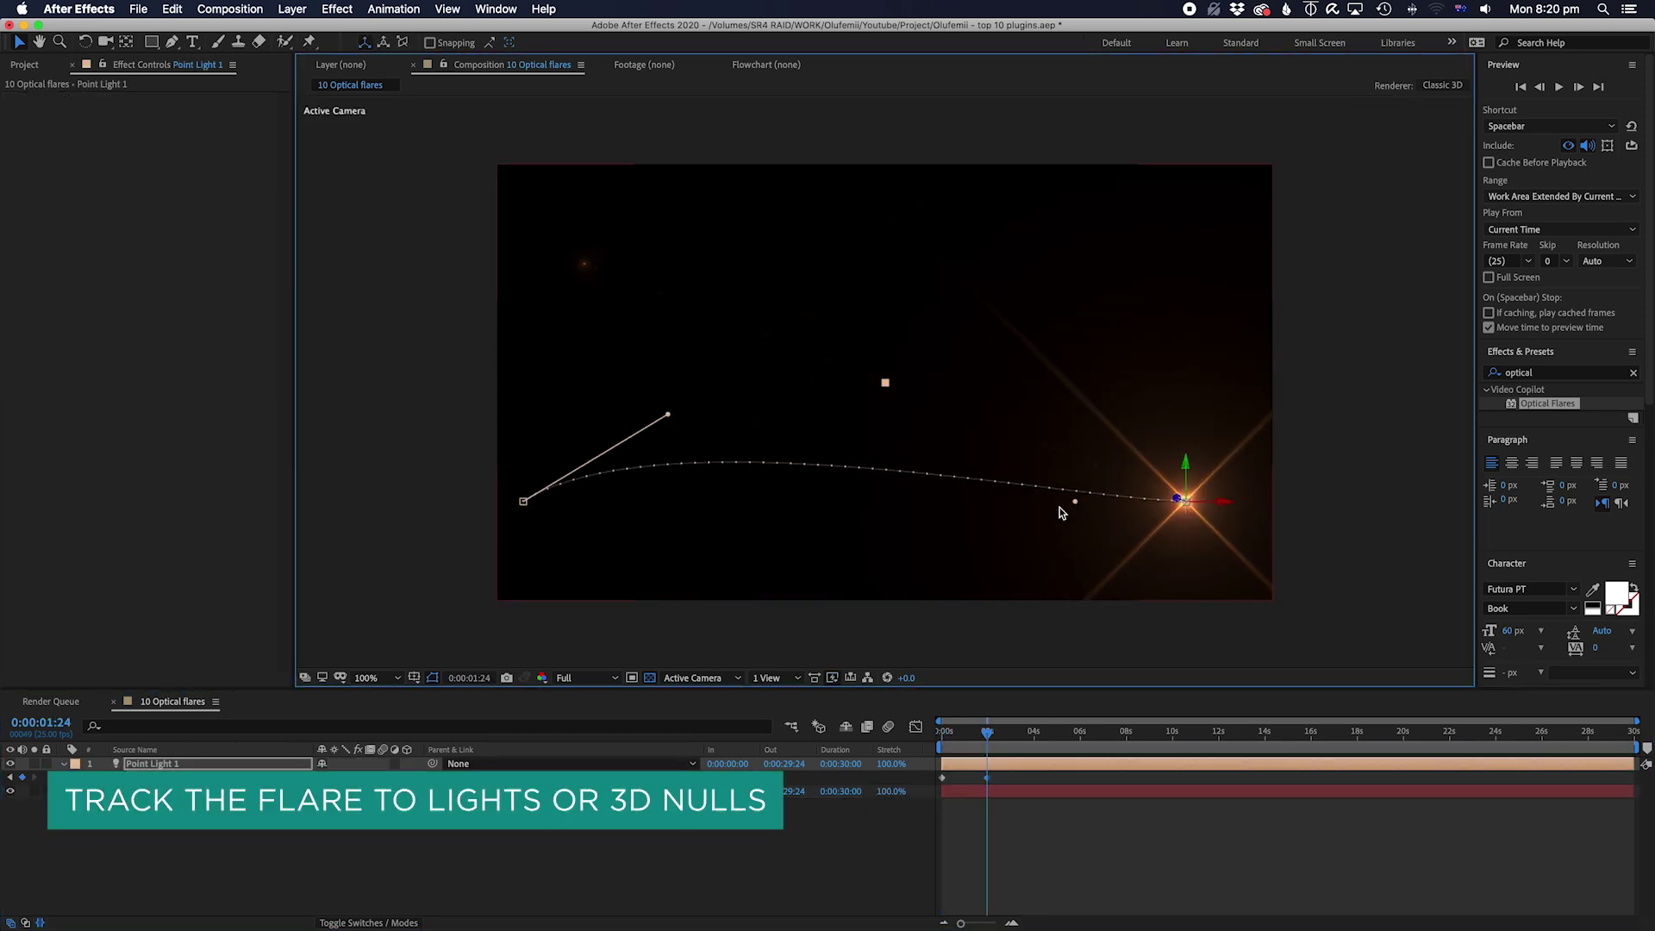
pyautogui.click(737, 677)
pyautogui.click(689, 771)
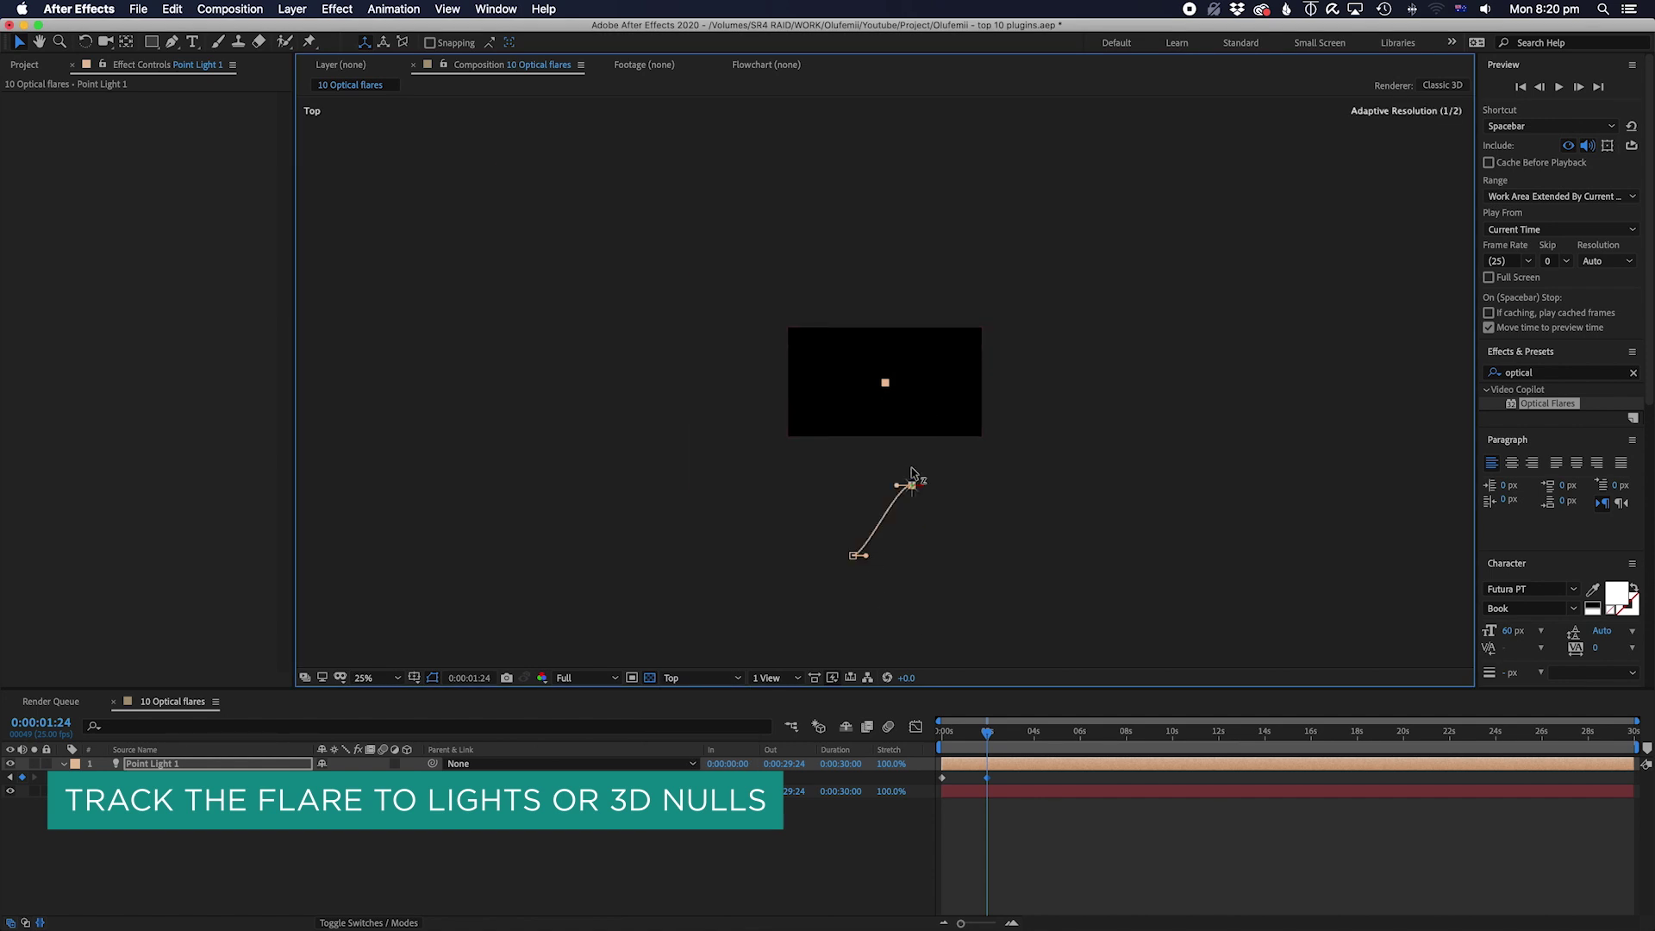
pyautogui.press('/')
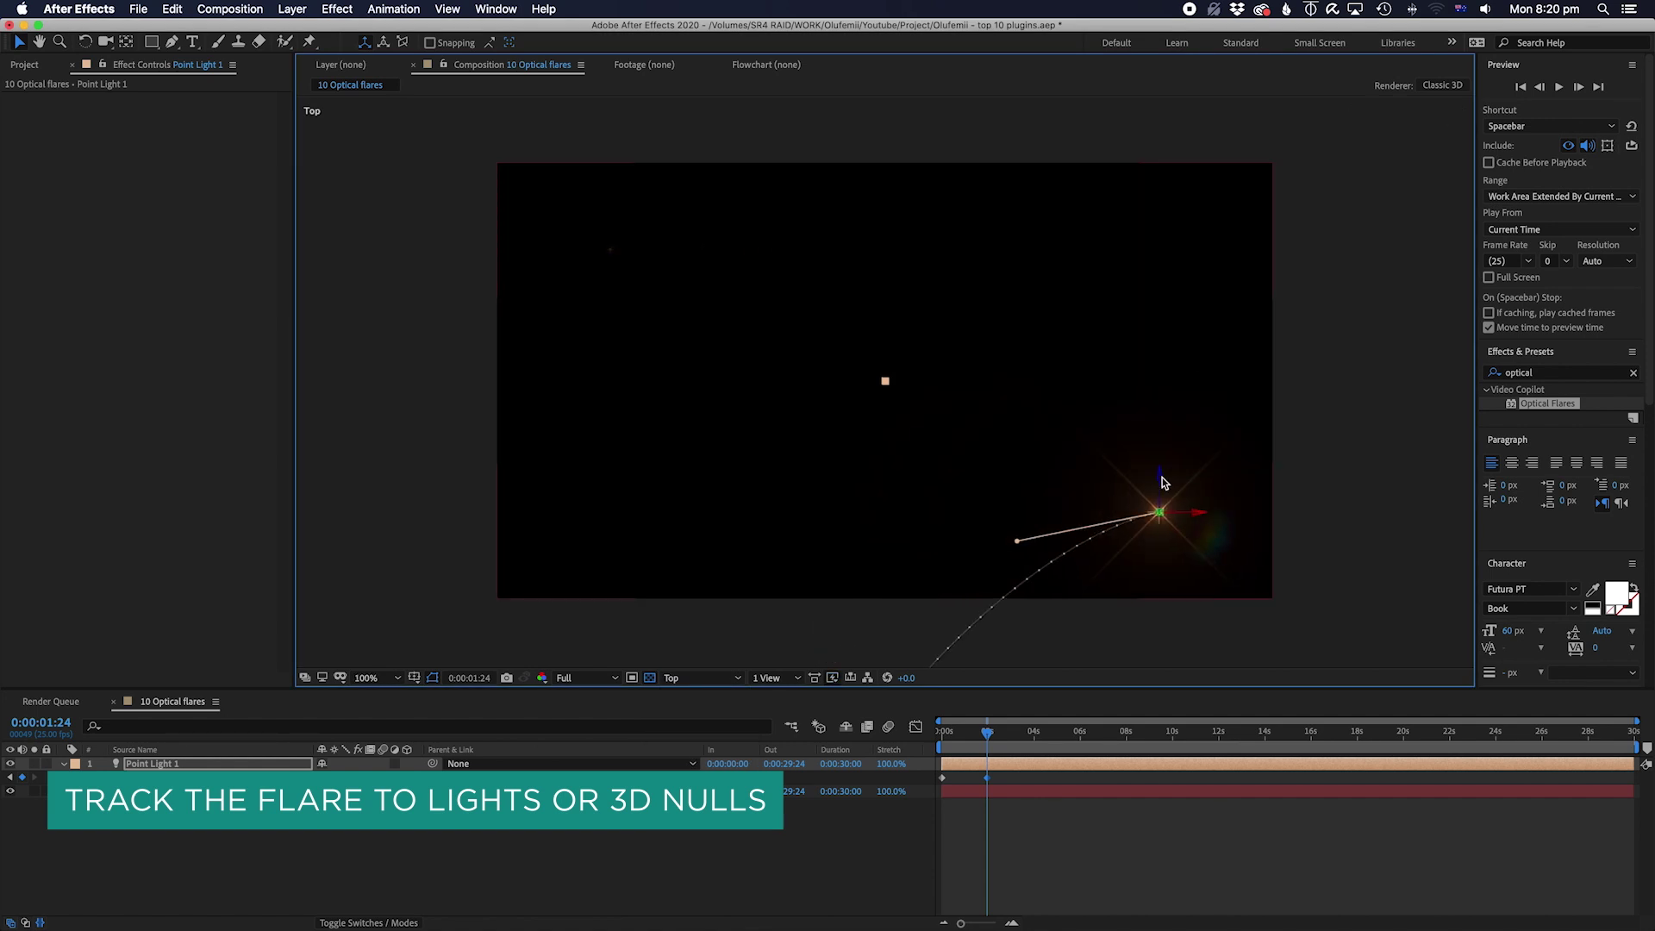
pyautogui.moveTo(925, 389); pyautogui.dragTo(770, 493)
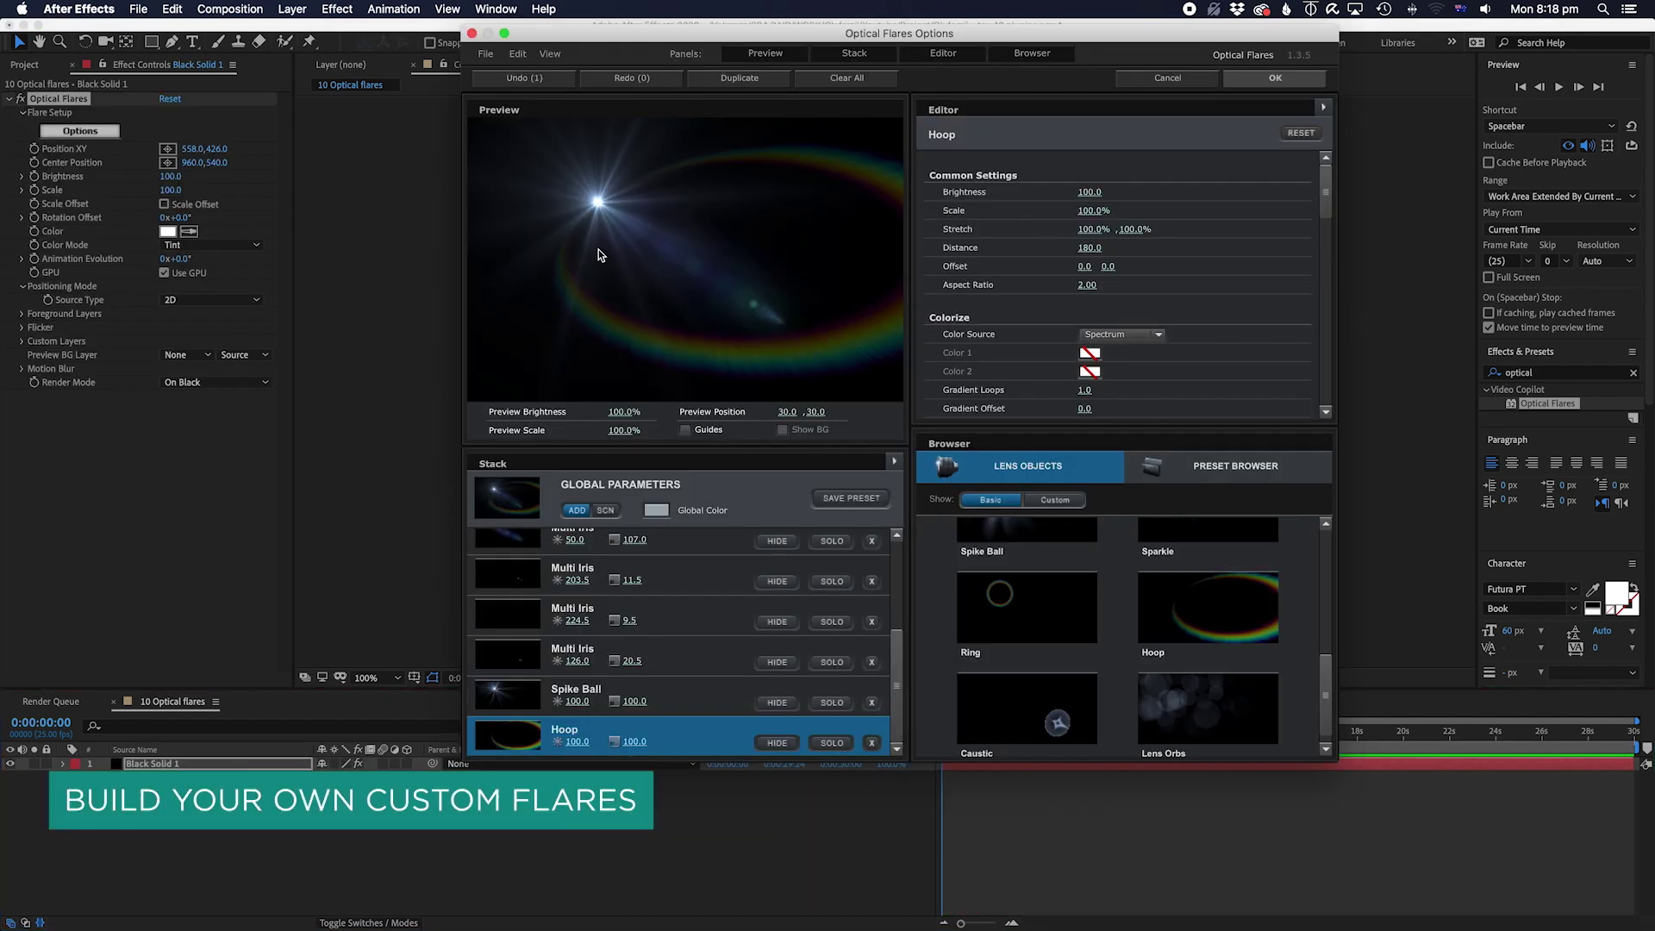
# Step: Load the Bay flare preset from Natural Flares and reposition the flare in the preview
pyautogui.moveTo(599, 250); pyautogui.dragTo(820, 299)
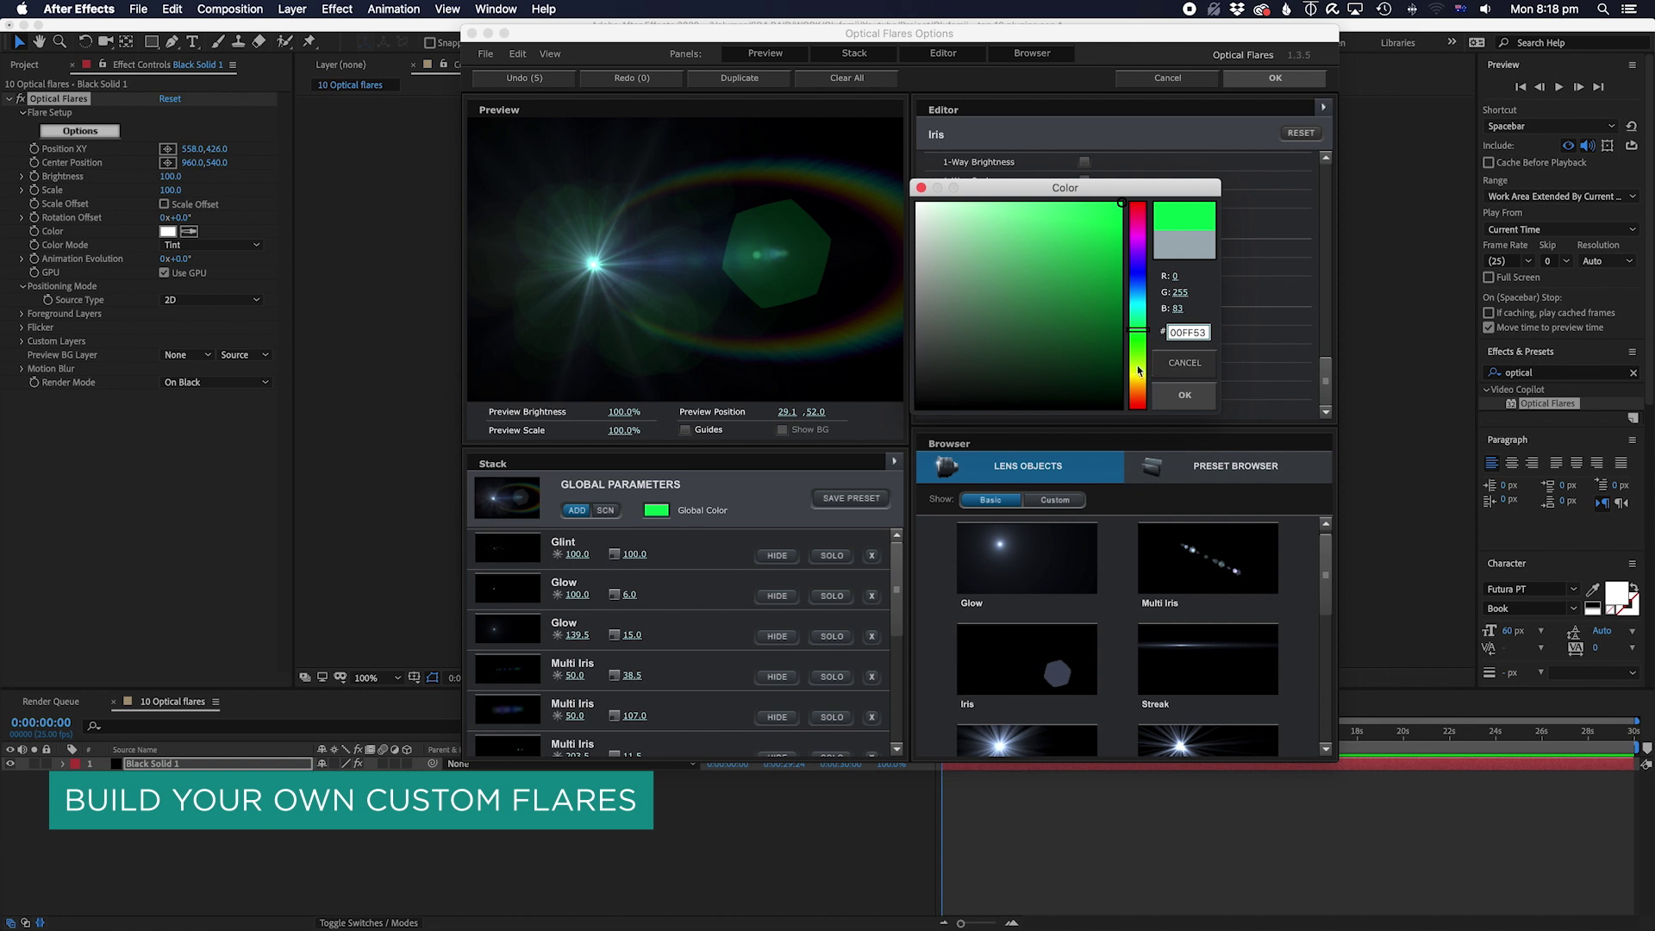
pyautogui.moveTo(1137, 345); pyautogui.dragTo(1132, 394)
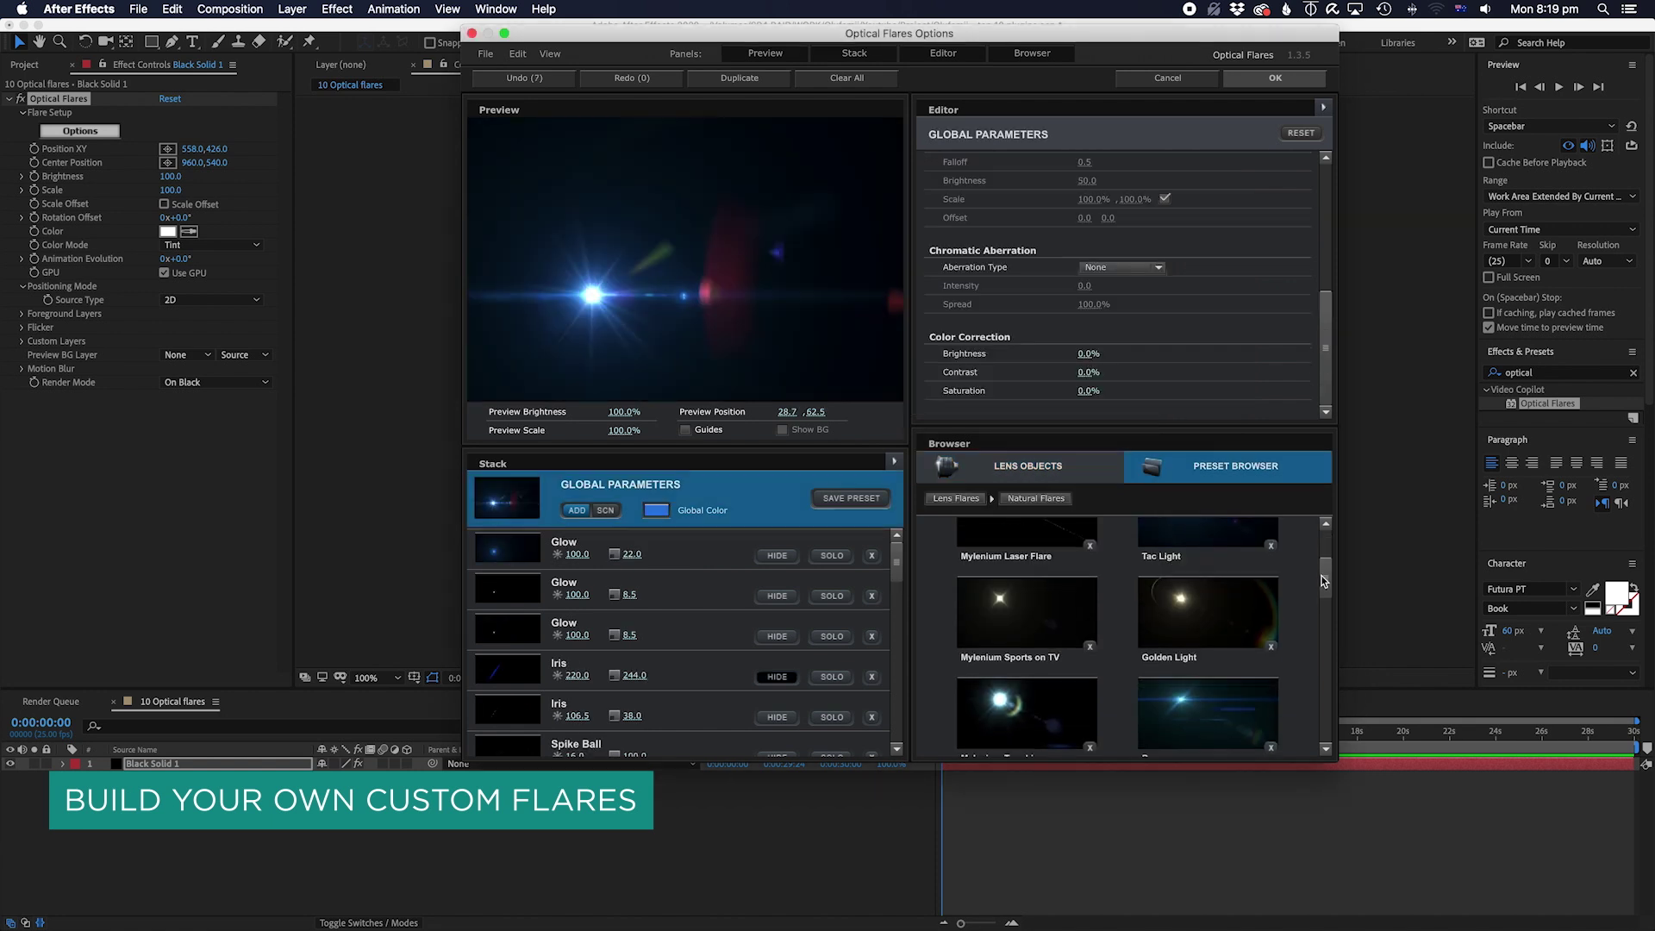
pyautogui.scroll(-1, 1308, 595)
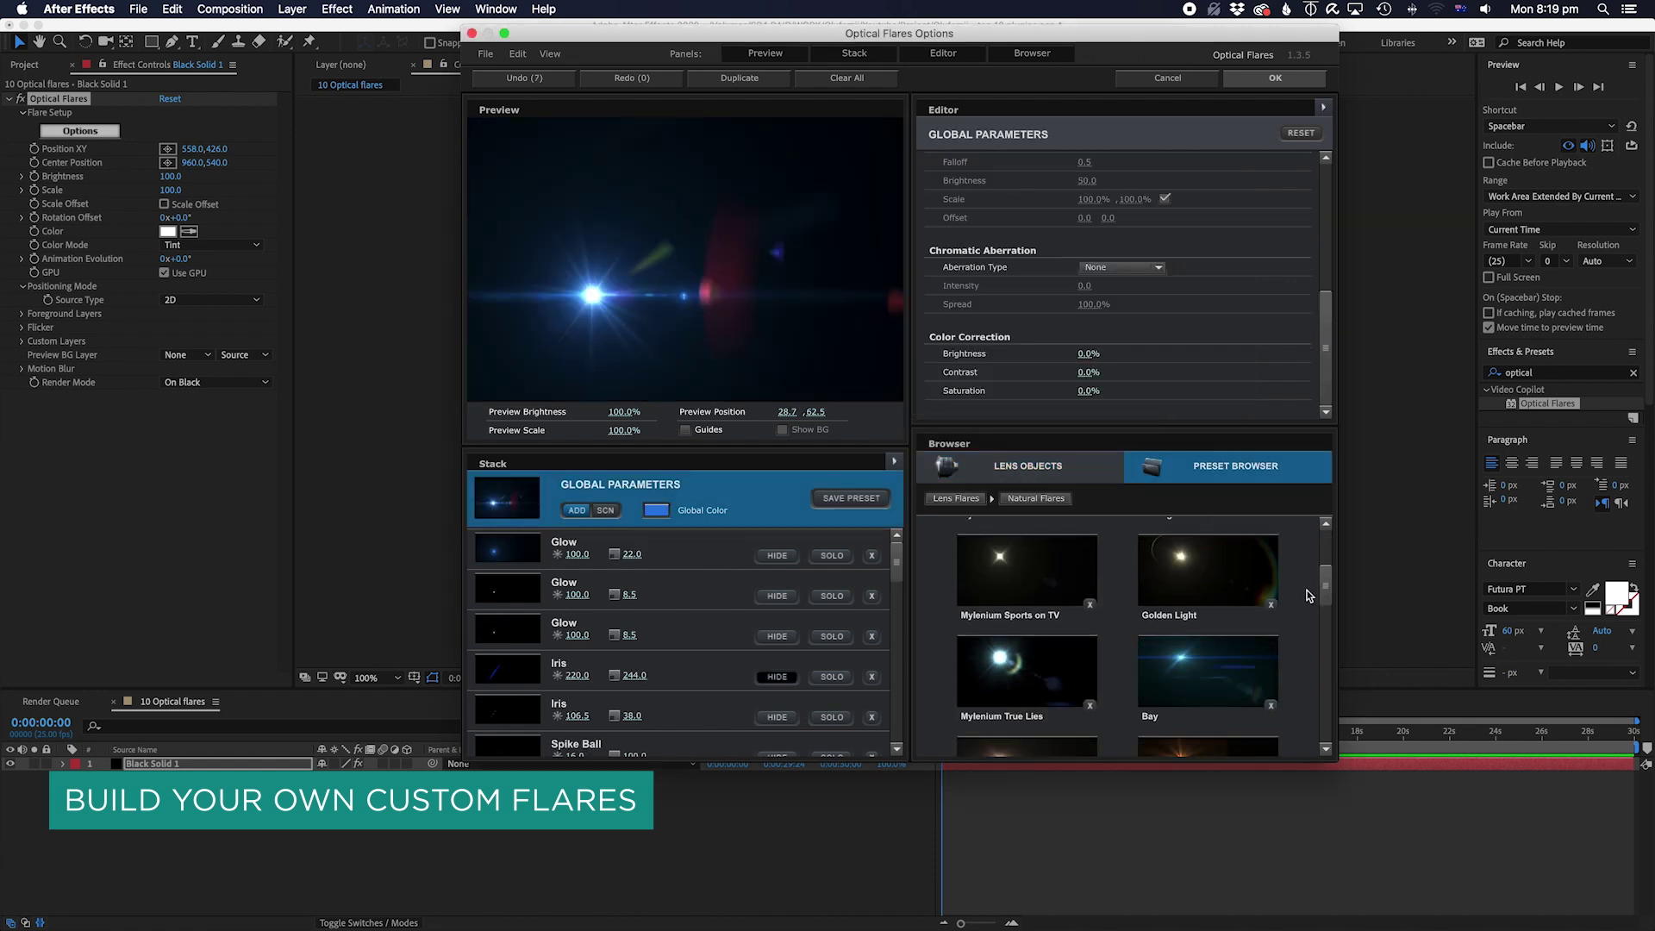
pyautogui.click(1197, 639)
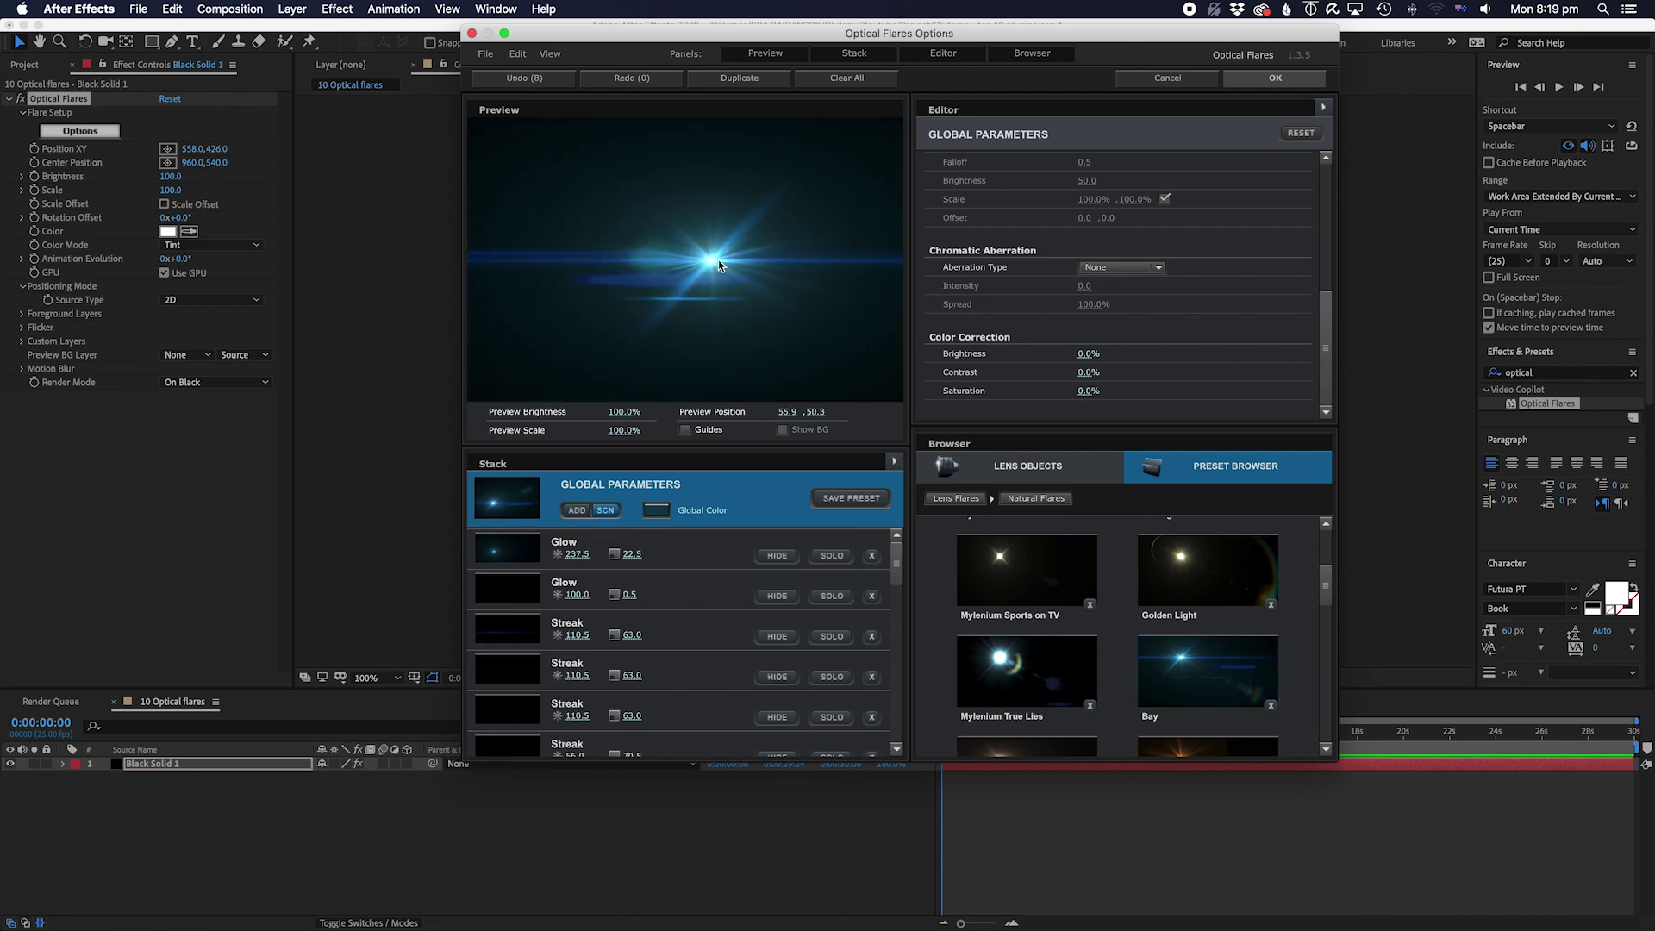
pyautogui.moveTo(763, 295); pyautogui.dragTo(660, 284)
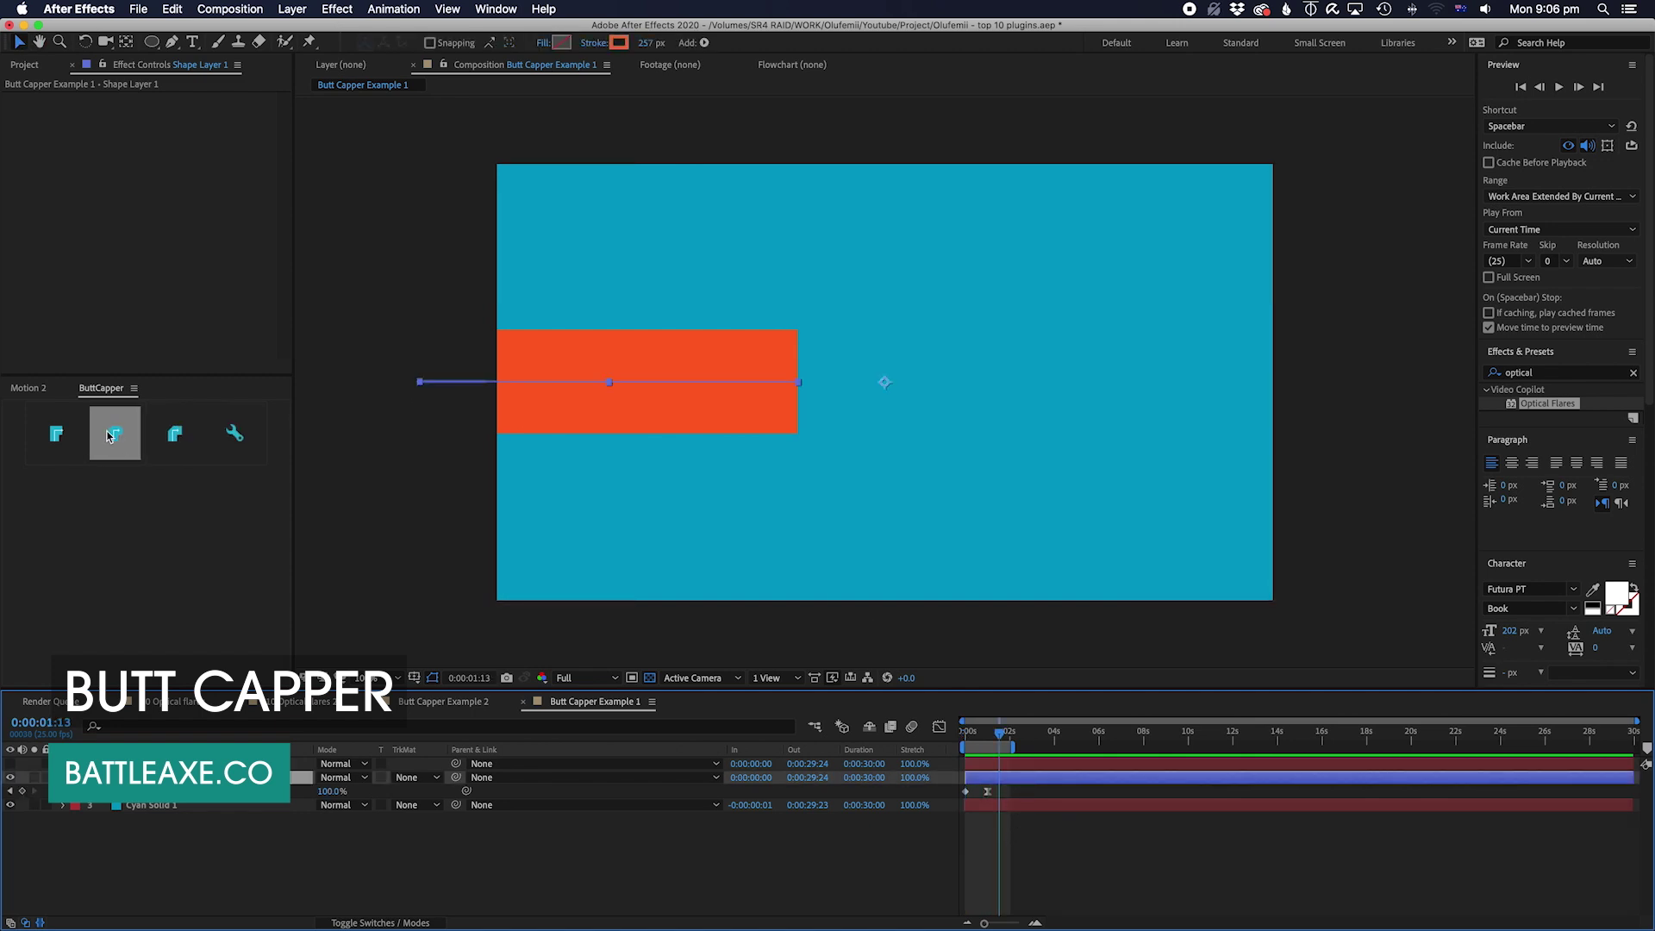
# Step: Set the Stroke 1 line caps of Shapes 1, 2 and 3 to Round Cap
pyautogui.click(937, 833)
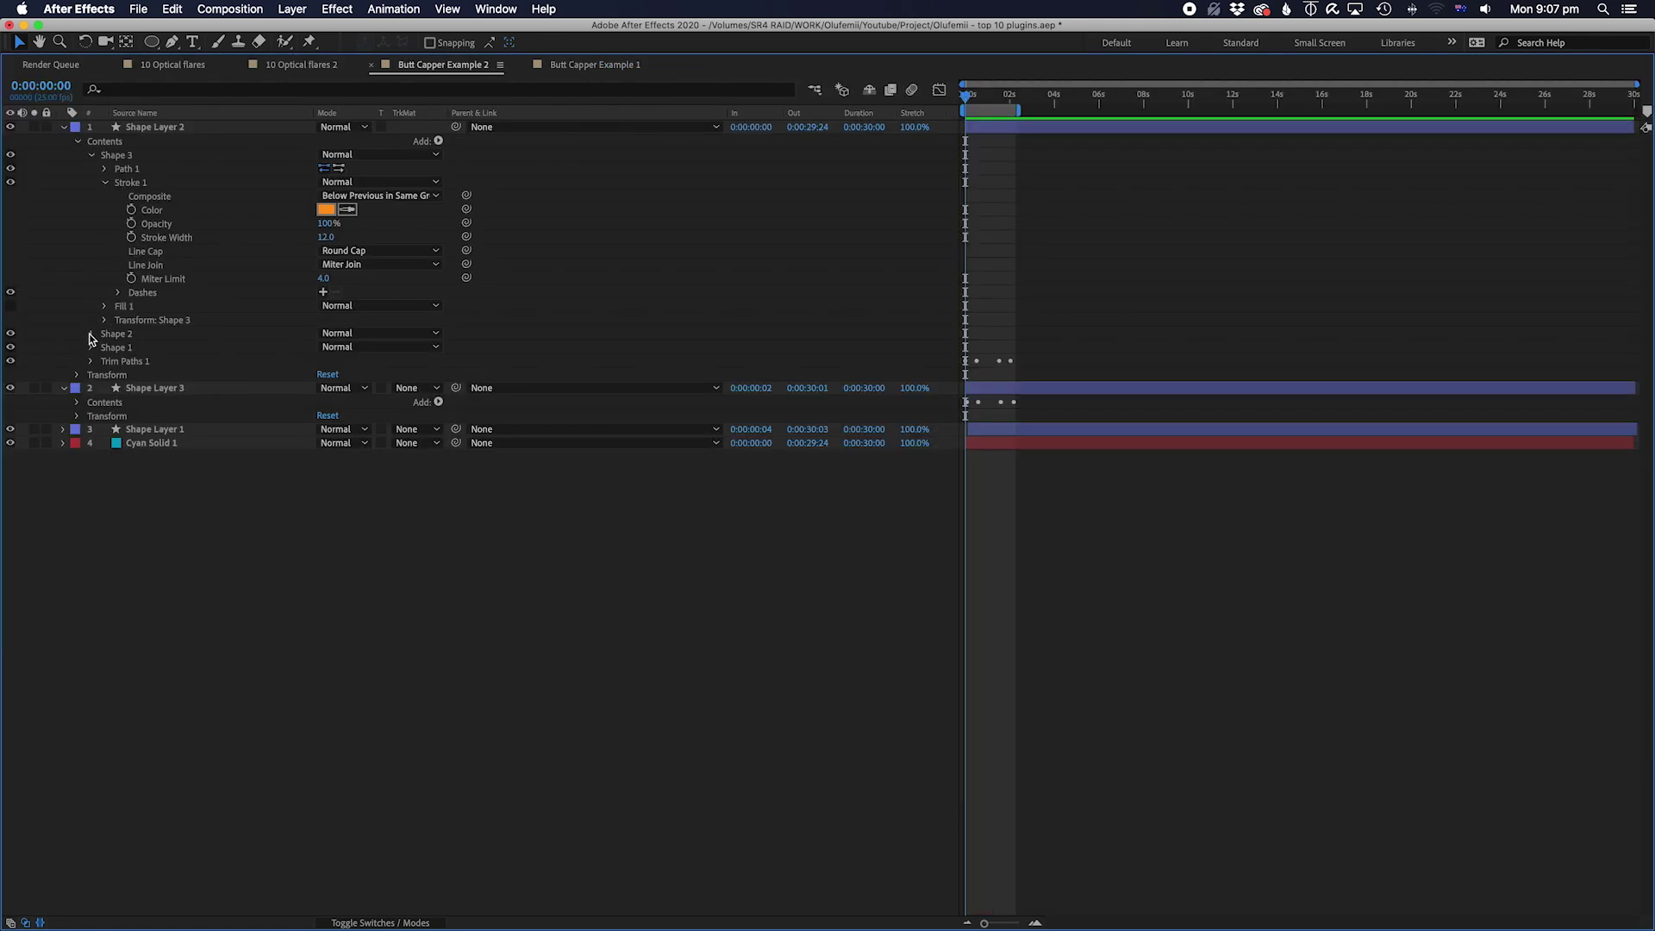
pyautogui.click(91, 335)
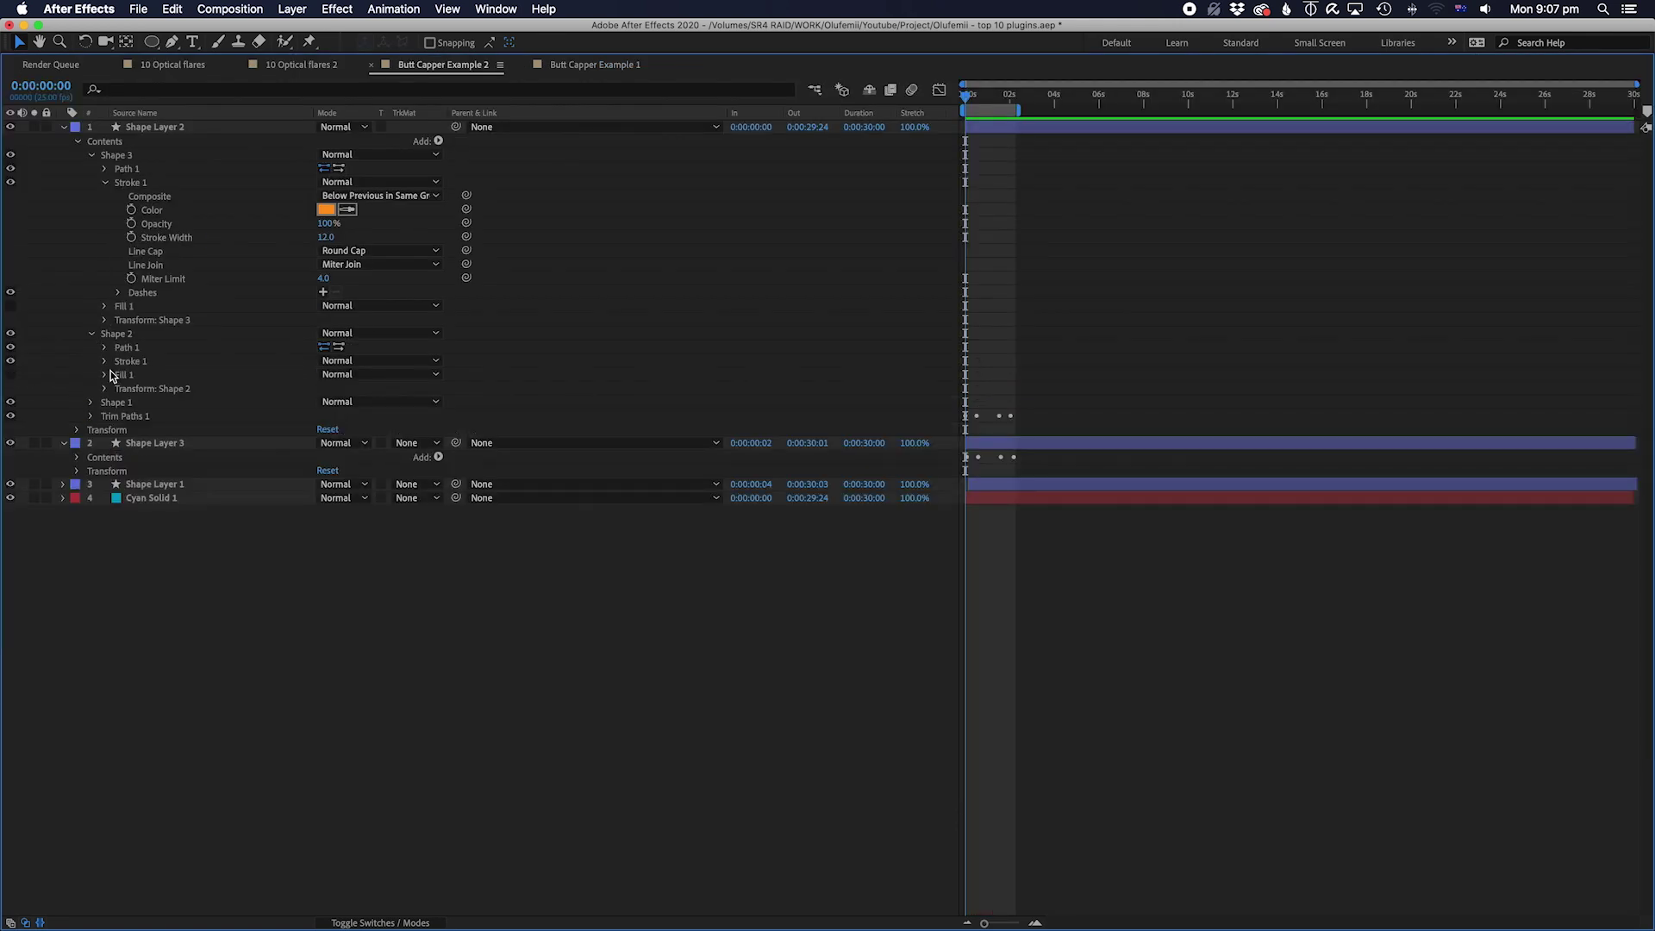
pyautogui.click(104, 363)
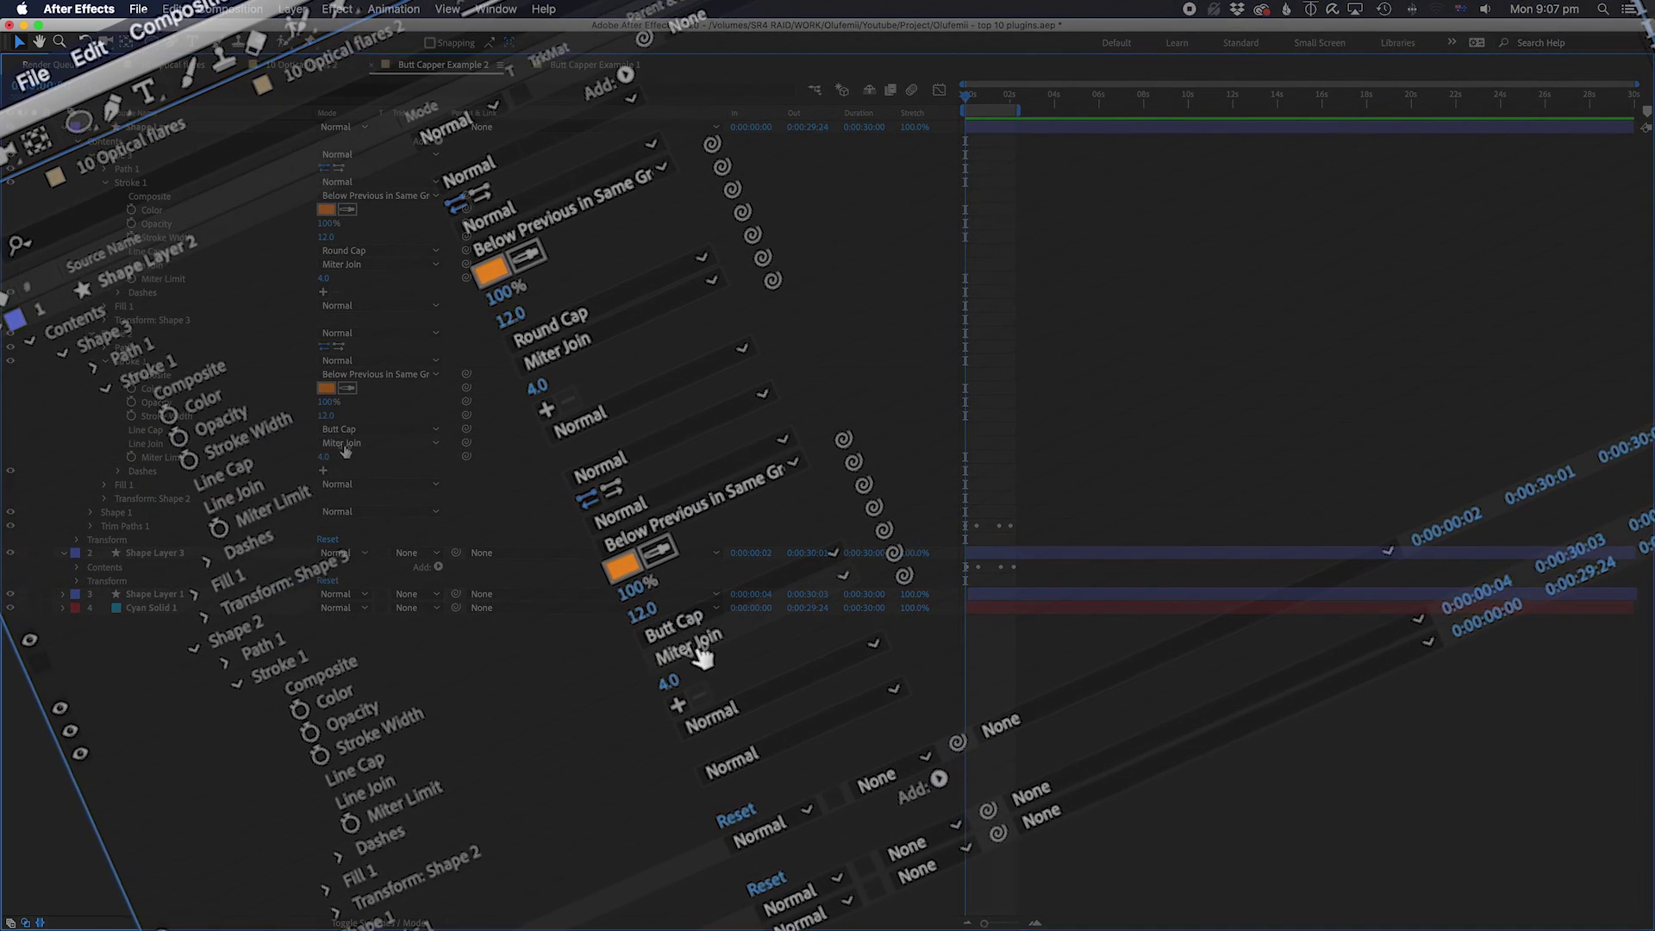
pyautogui.click(345, 430)
pyautogui.click(363, 460)
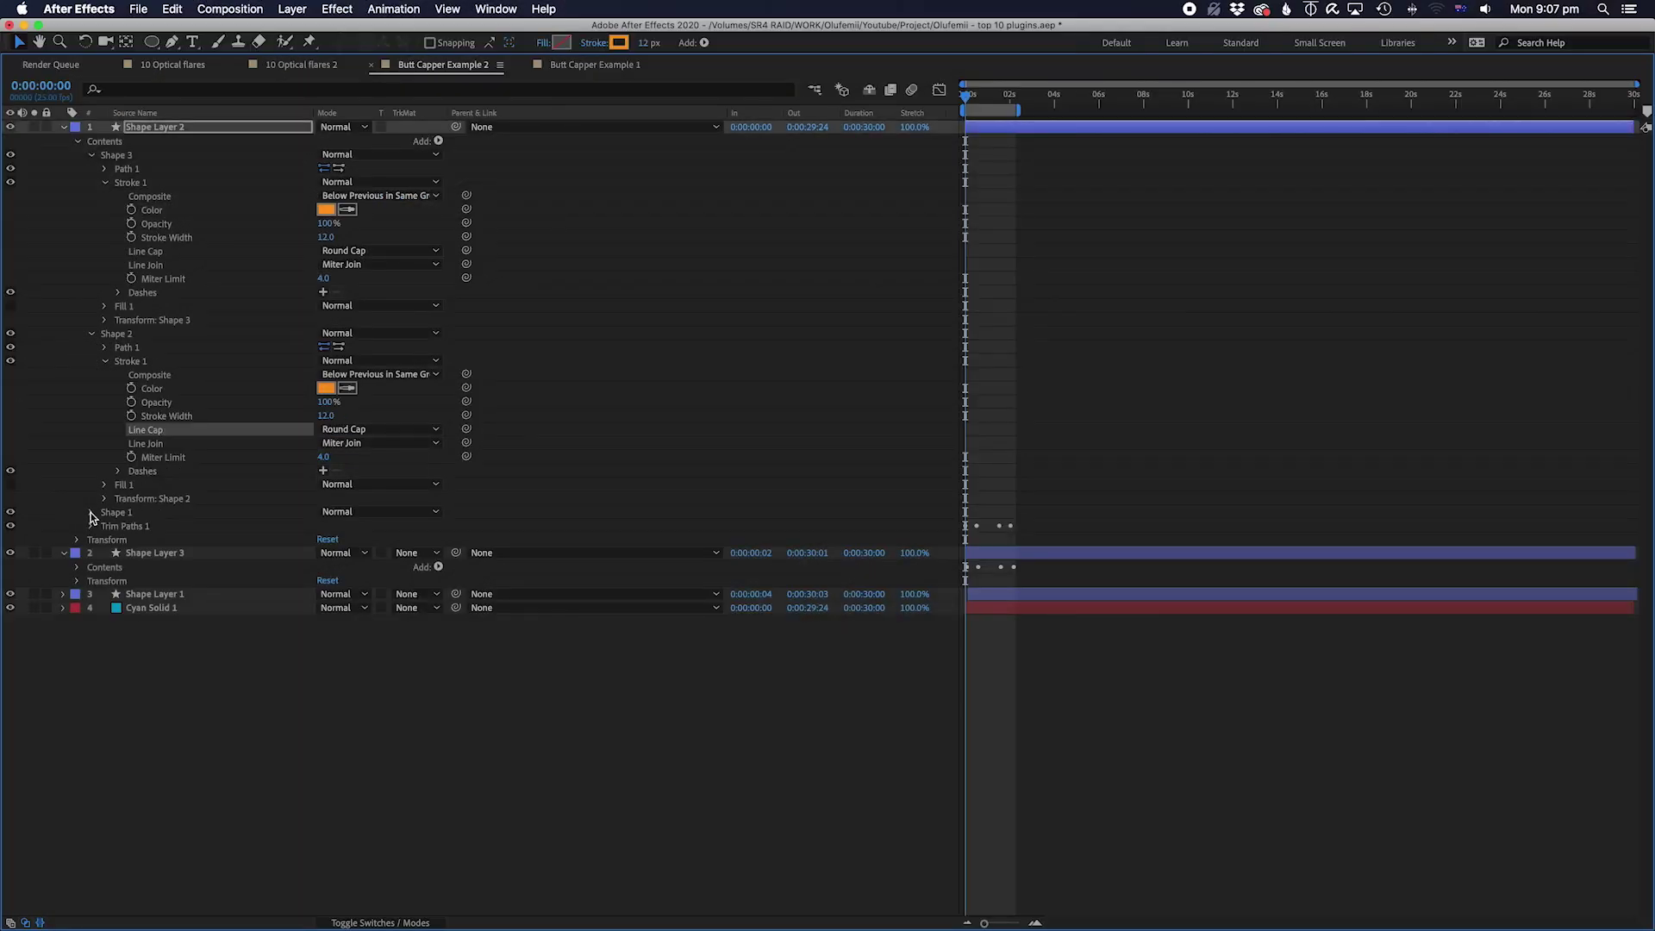
pyautogui.click(91, 514)
pyautogui.click(105, 542)
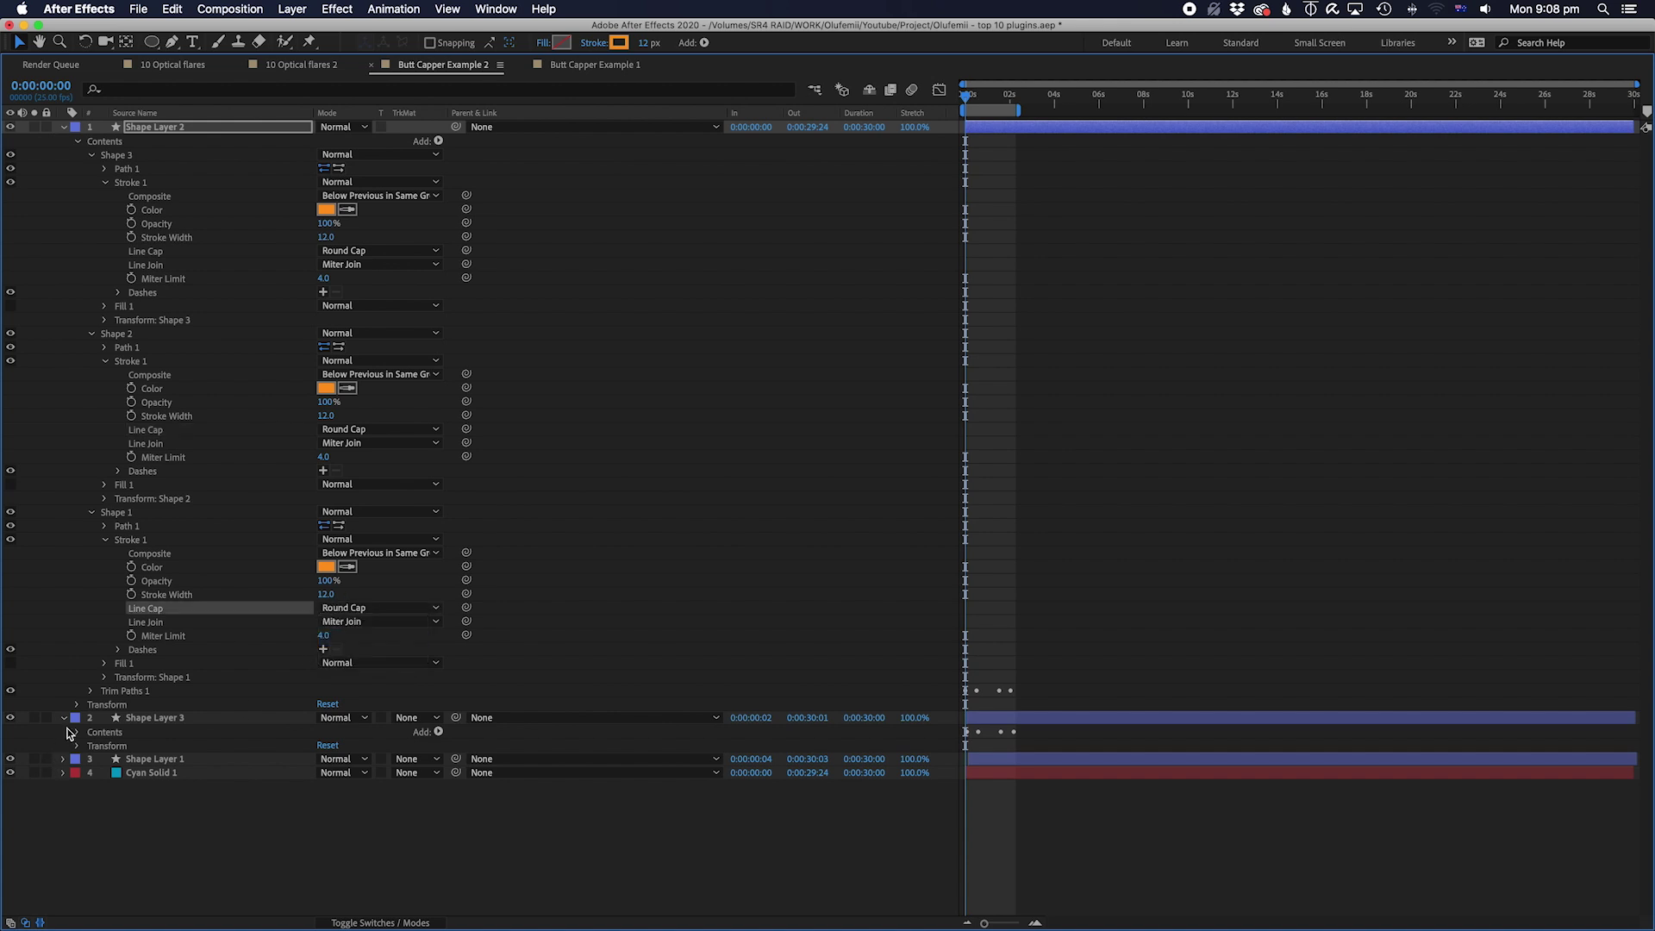
pyautogui.click(91, 747)
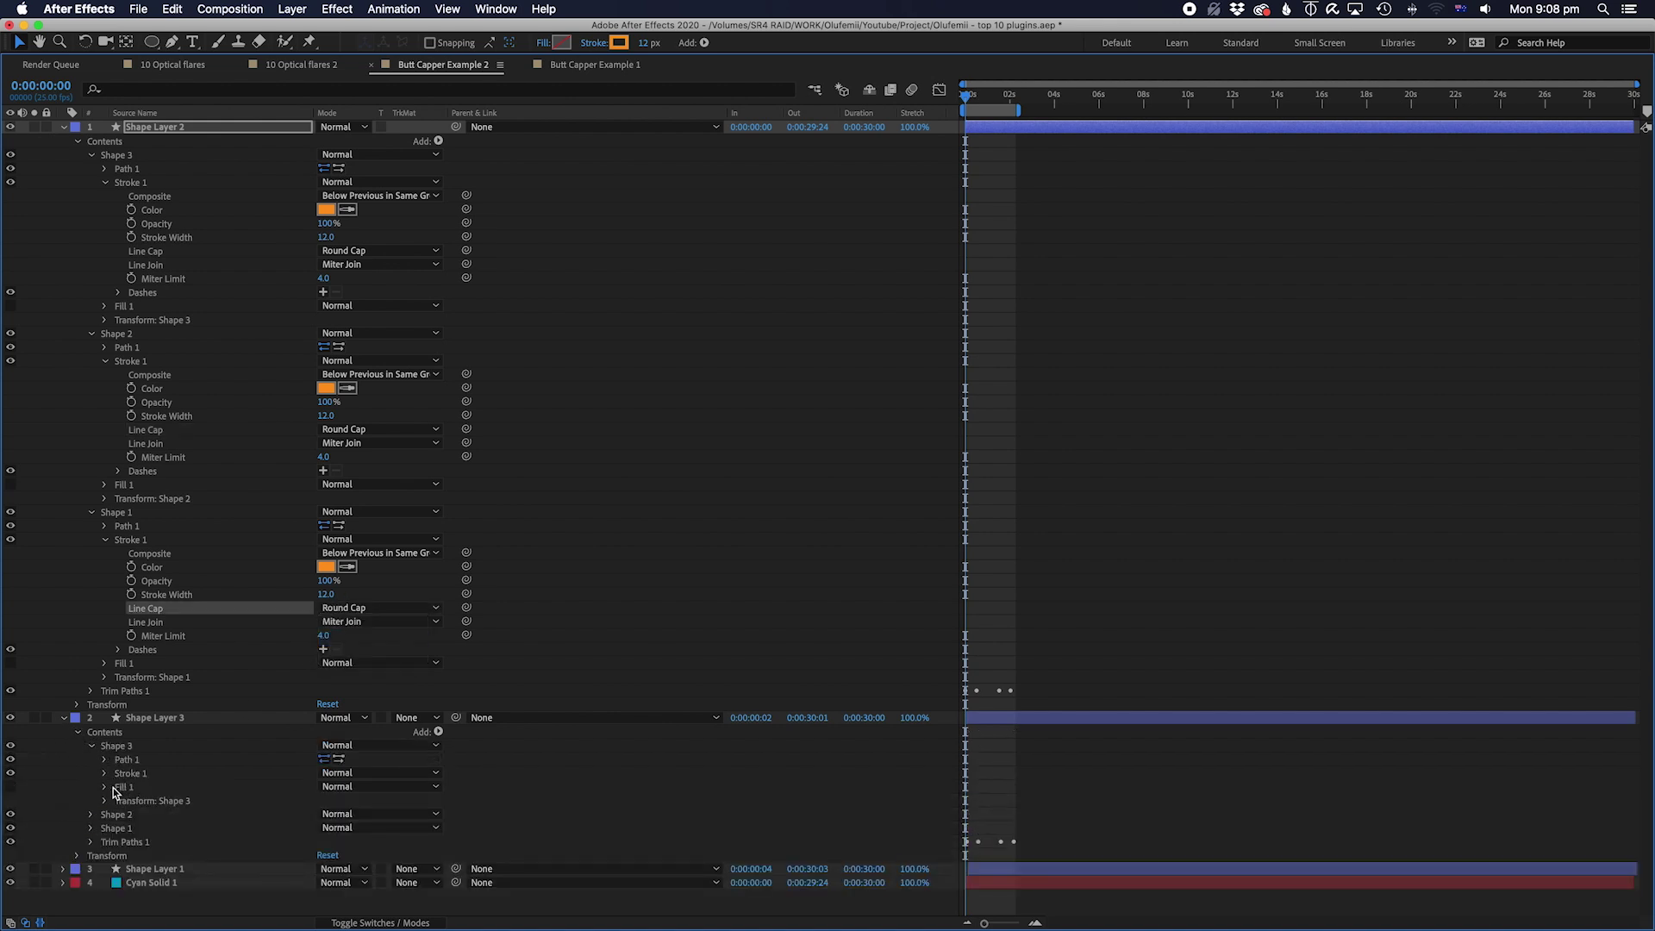
pyautogui.click(104, 773)
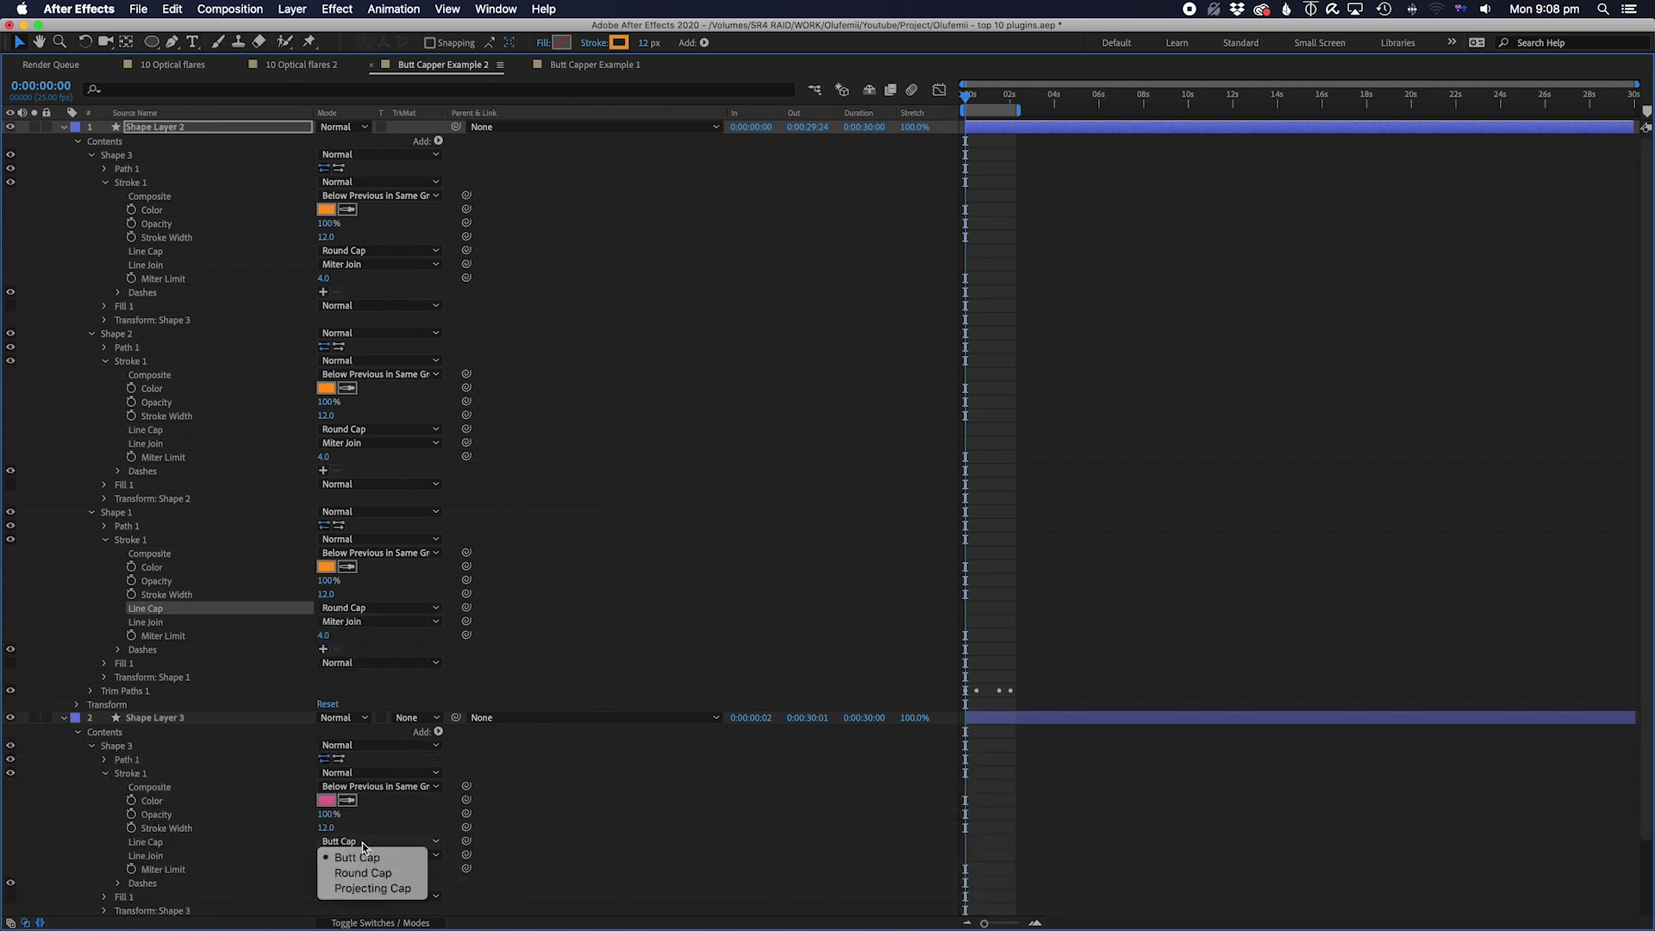
pyautogui.click(343, 857)
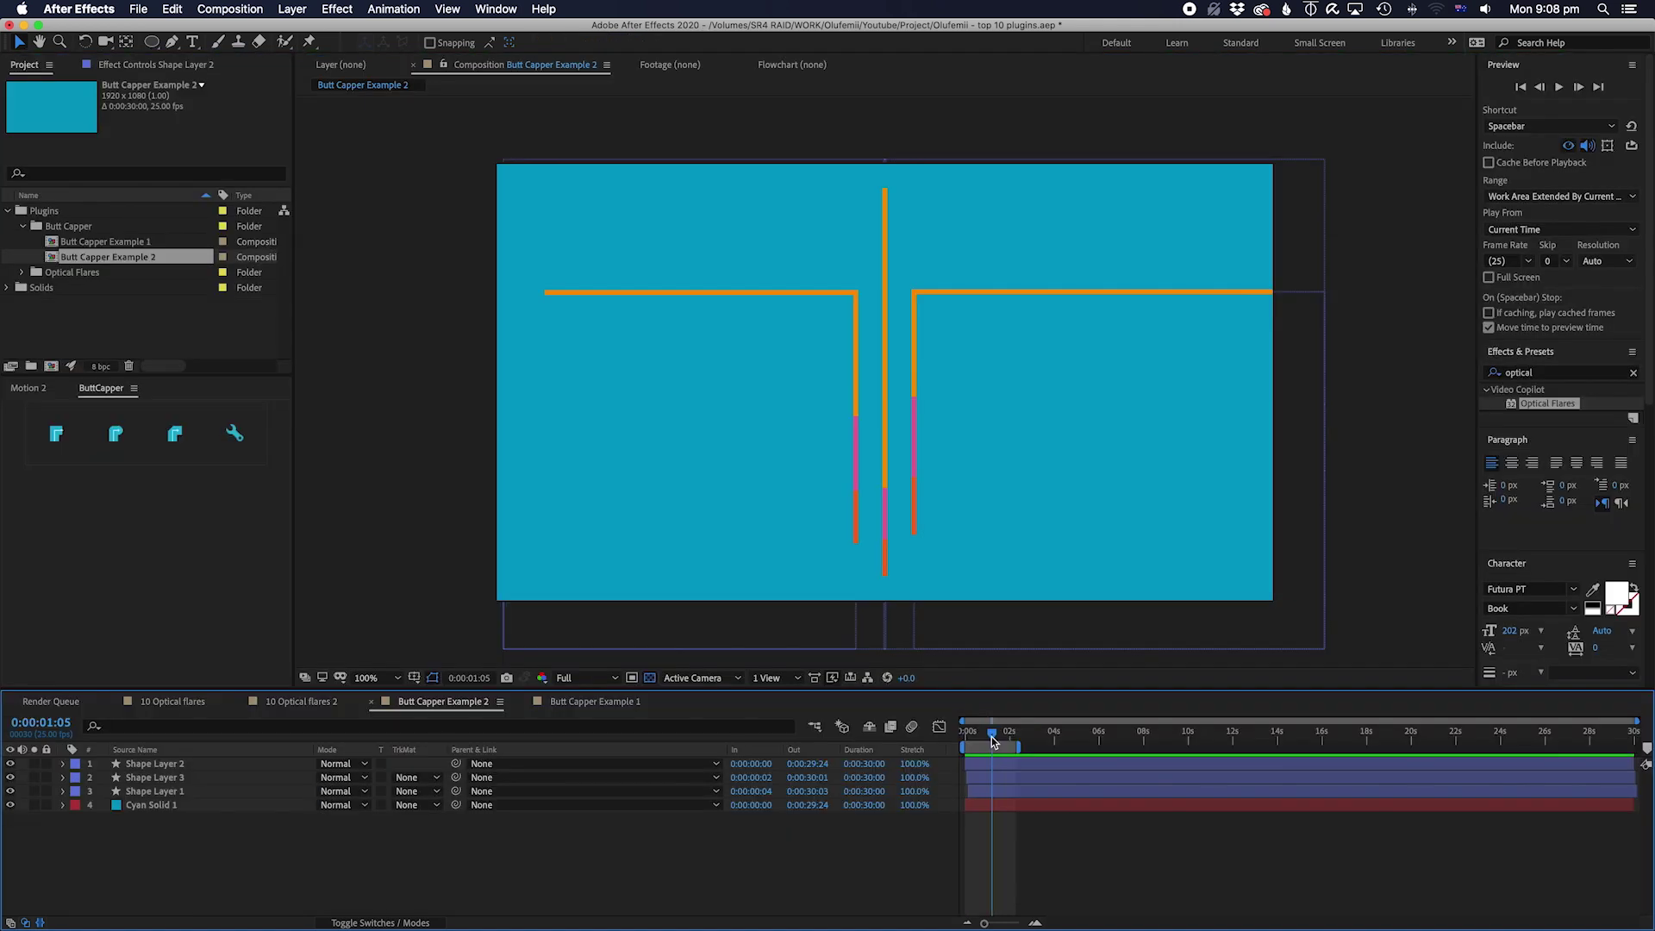
# Step: Select Shape Layers 1–3 and apply ButtCapper to them, then deselect
pyautogui.click(1007, 766)
pyautogui.keyDown('shift'); pyautogui.click(1007, 789); pyautogui.keyUp('shift')
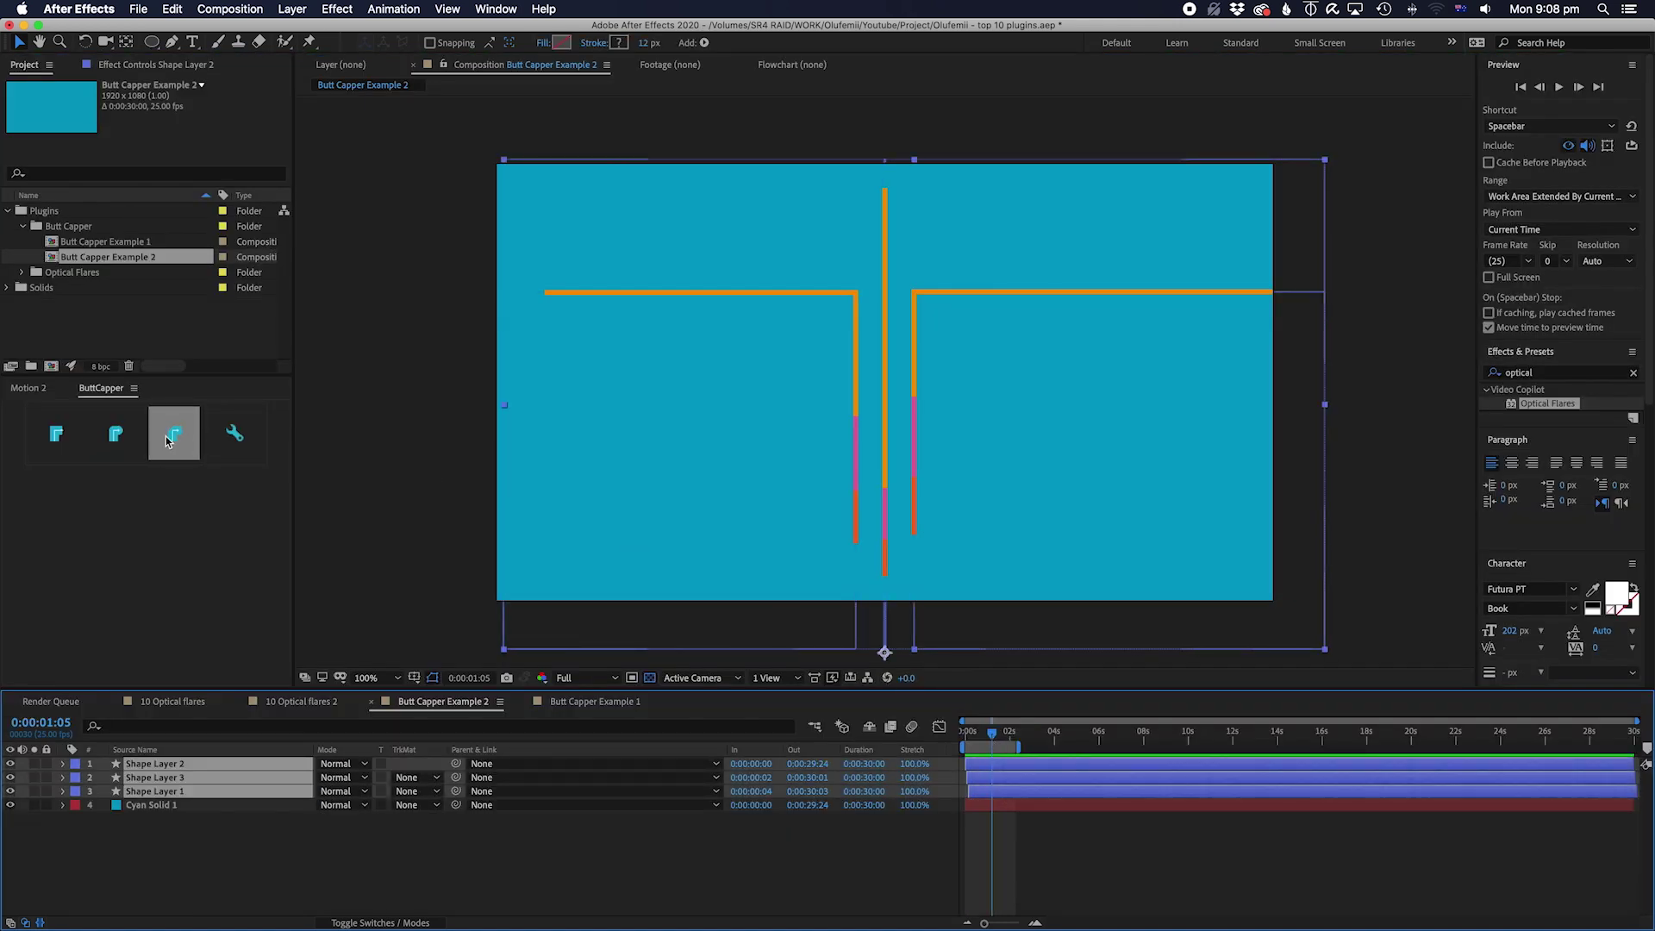
pyautogui.click(1062, 884)
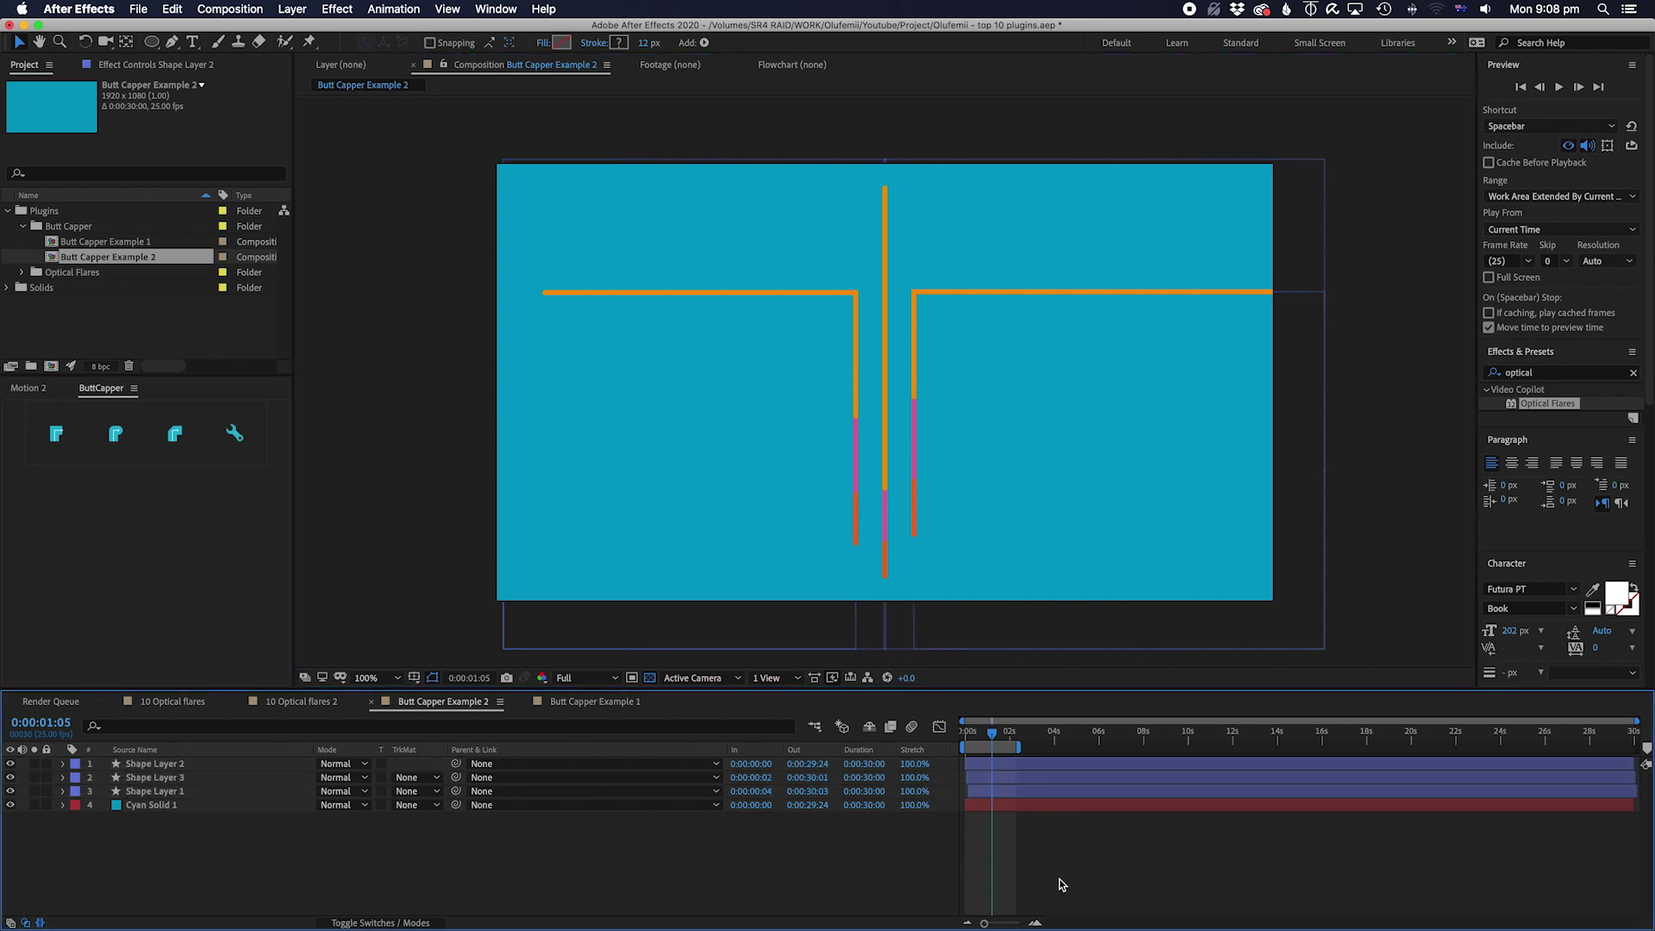
pyautogui.scroll(2, 887, 512)
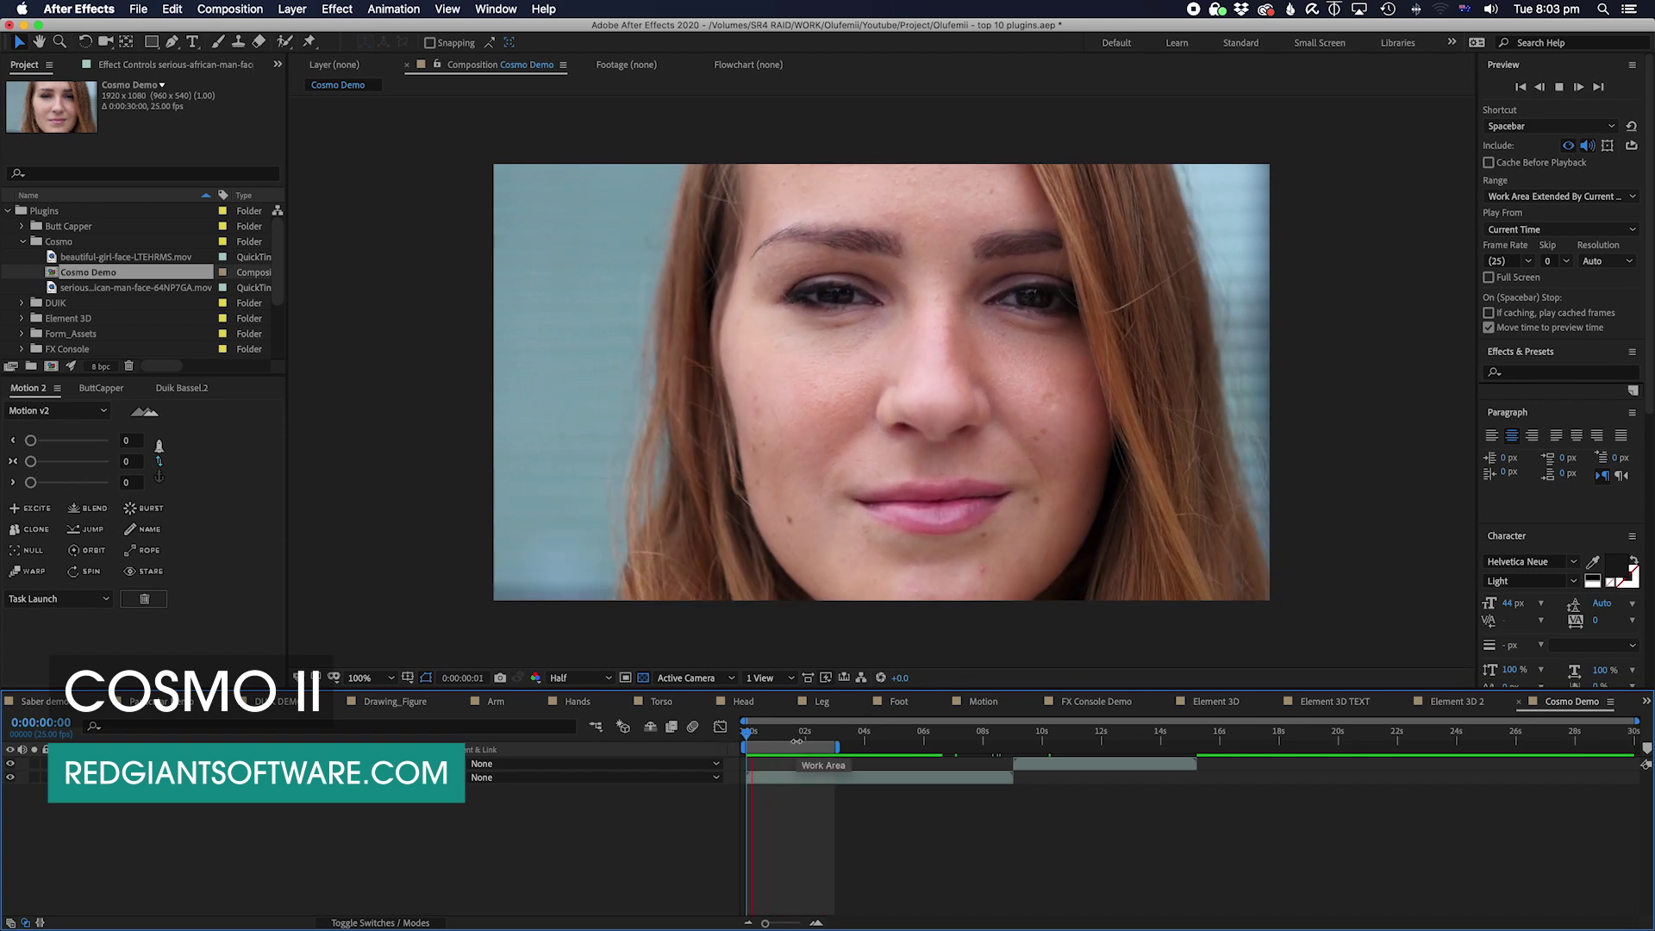
# Step: Apply Cosmo II to the woman's footage through the Ctrl+Space effects search ('ci')
pyautogui.press('space')
pyautogui.hotkey('ctrl', 'space')
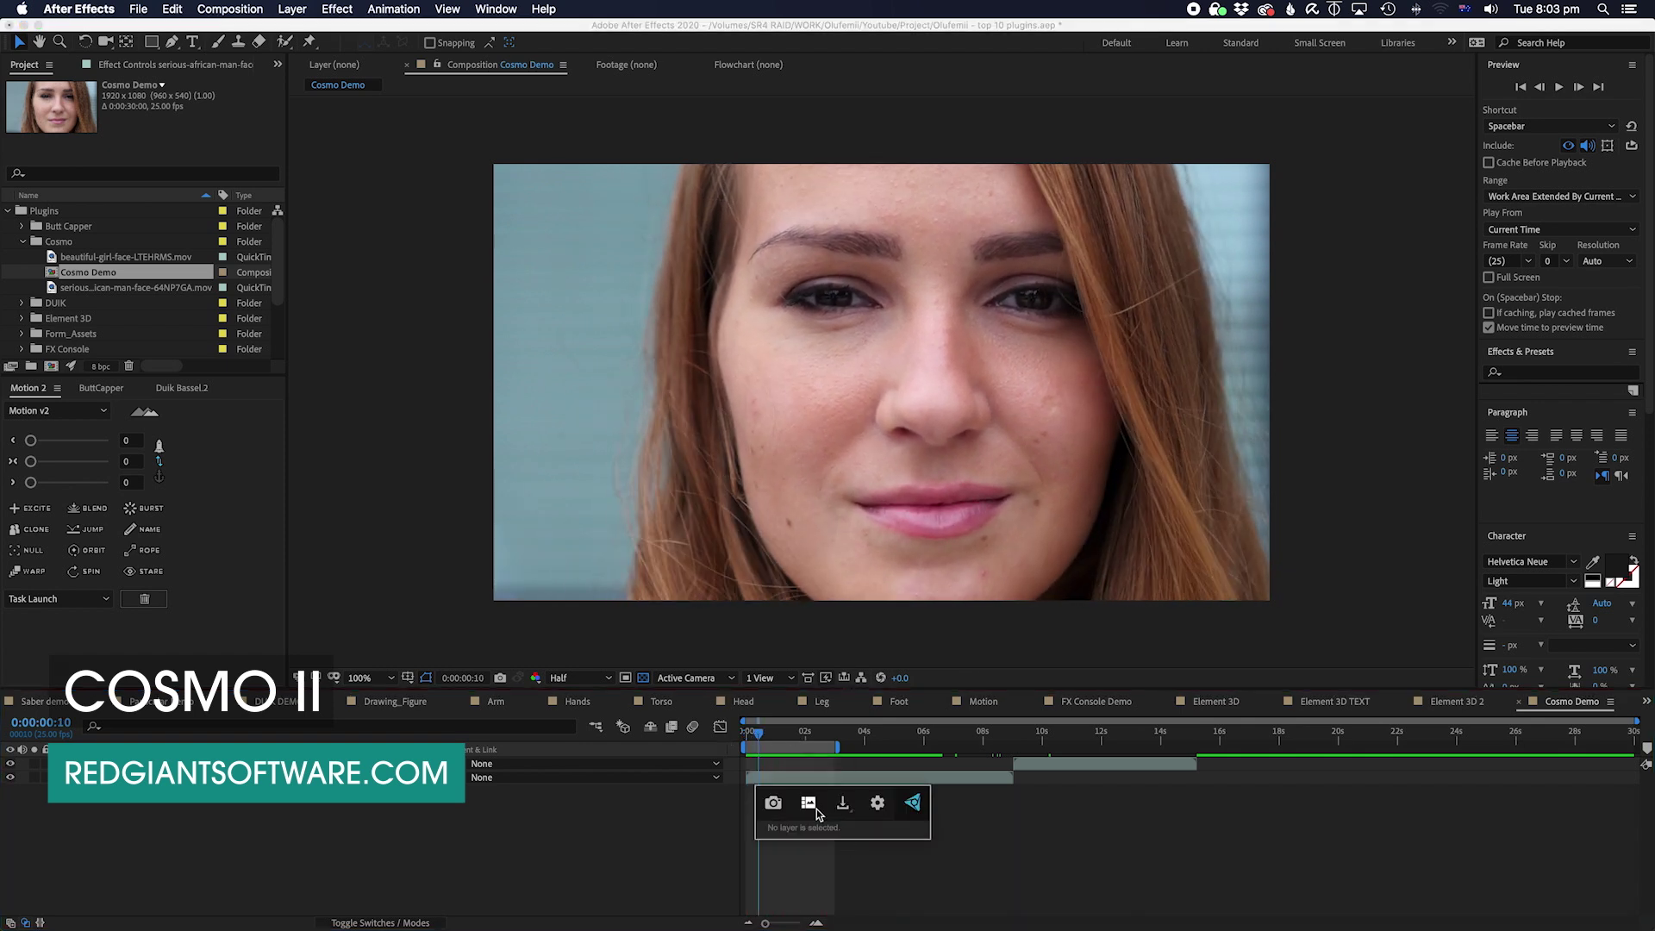
pyautogui.click(814, 782)
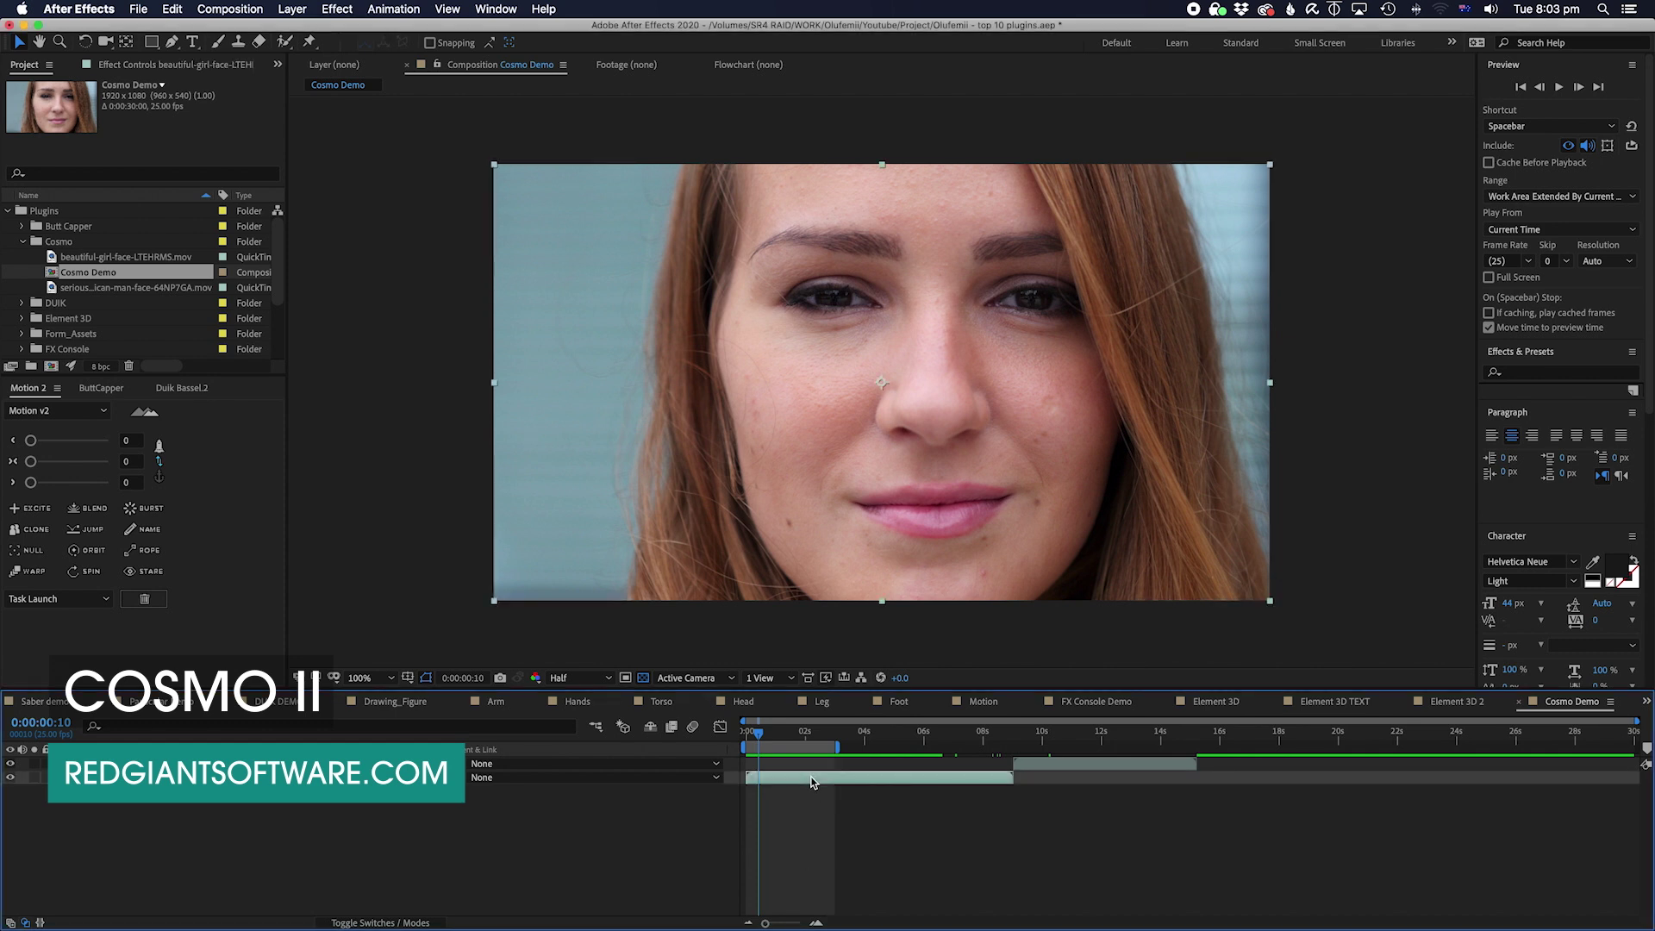
pyautogui.hotkey('ctrl', 'space')
pyautogui.write('ci')
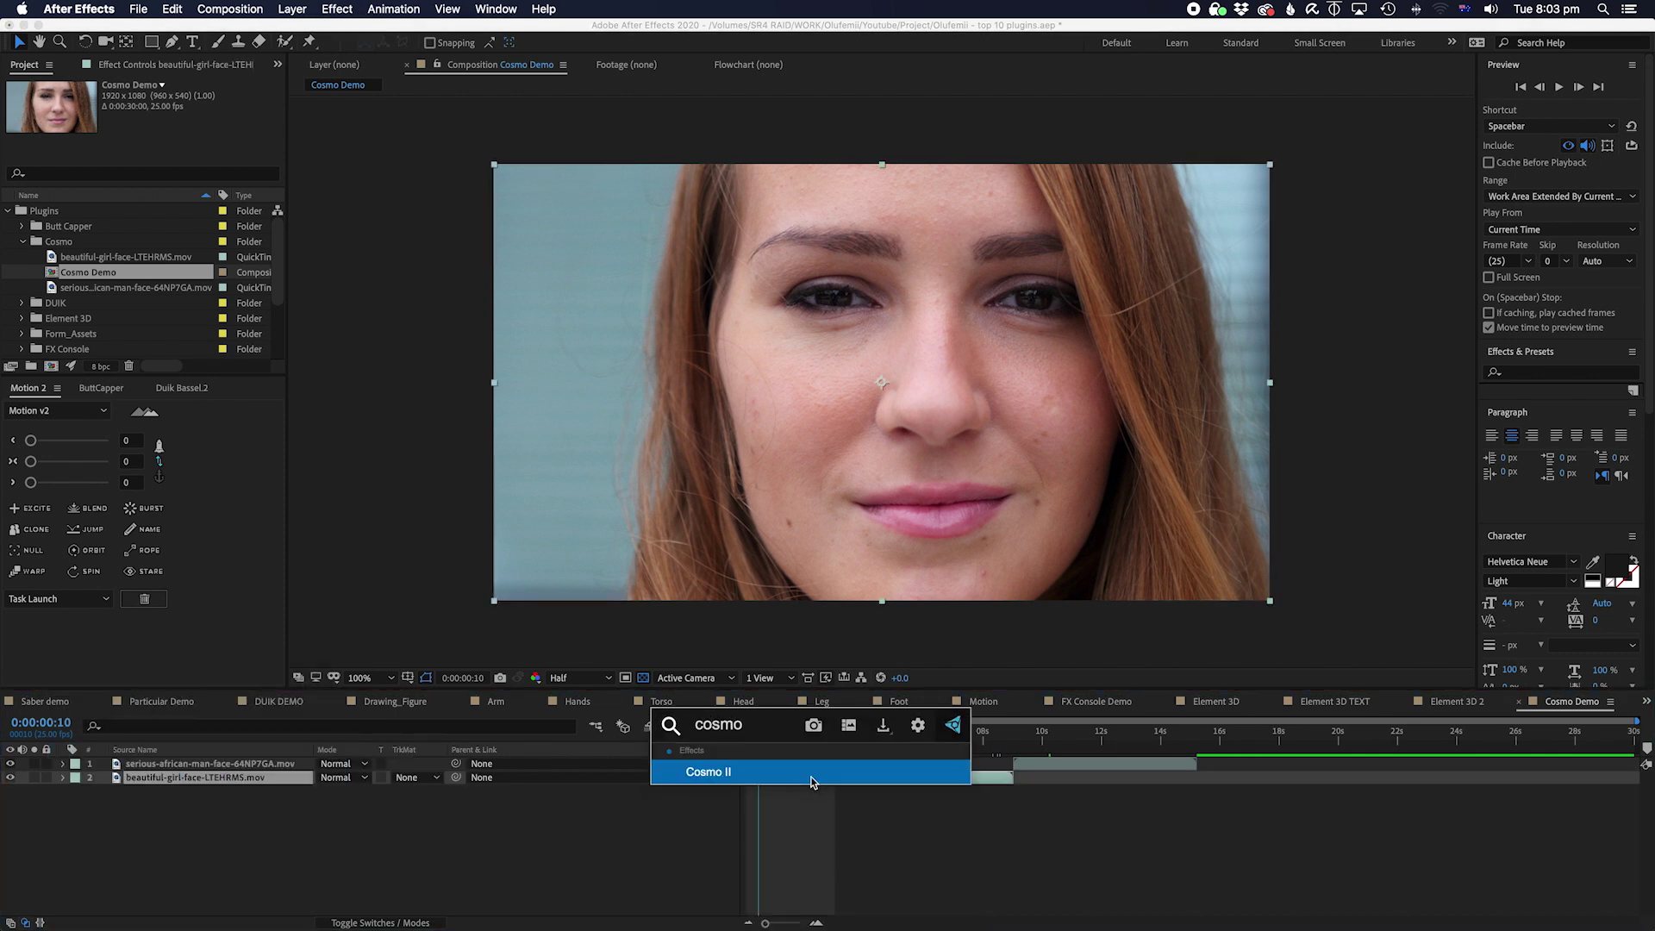
pyautogui.click(811, 780)
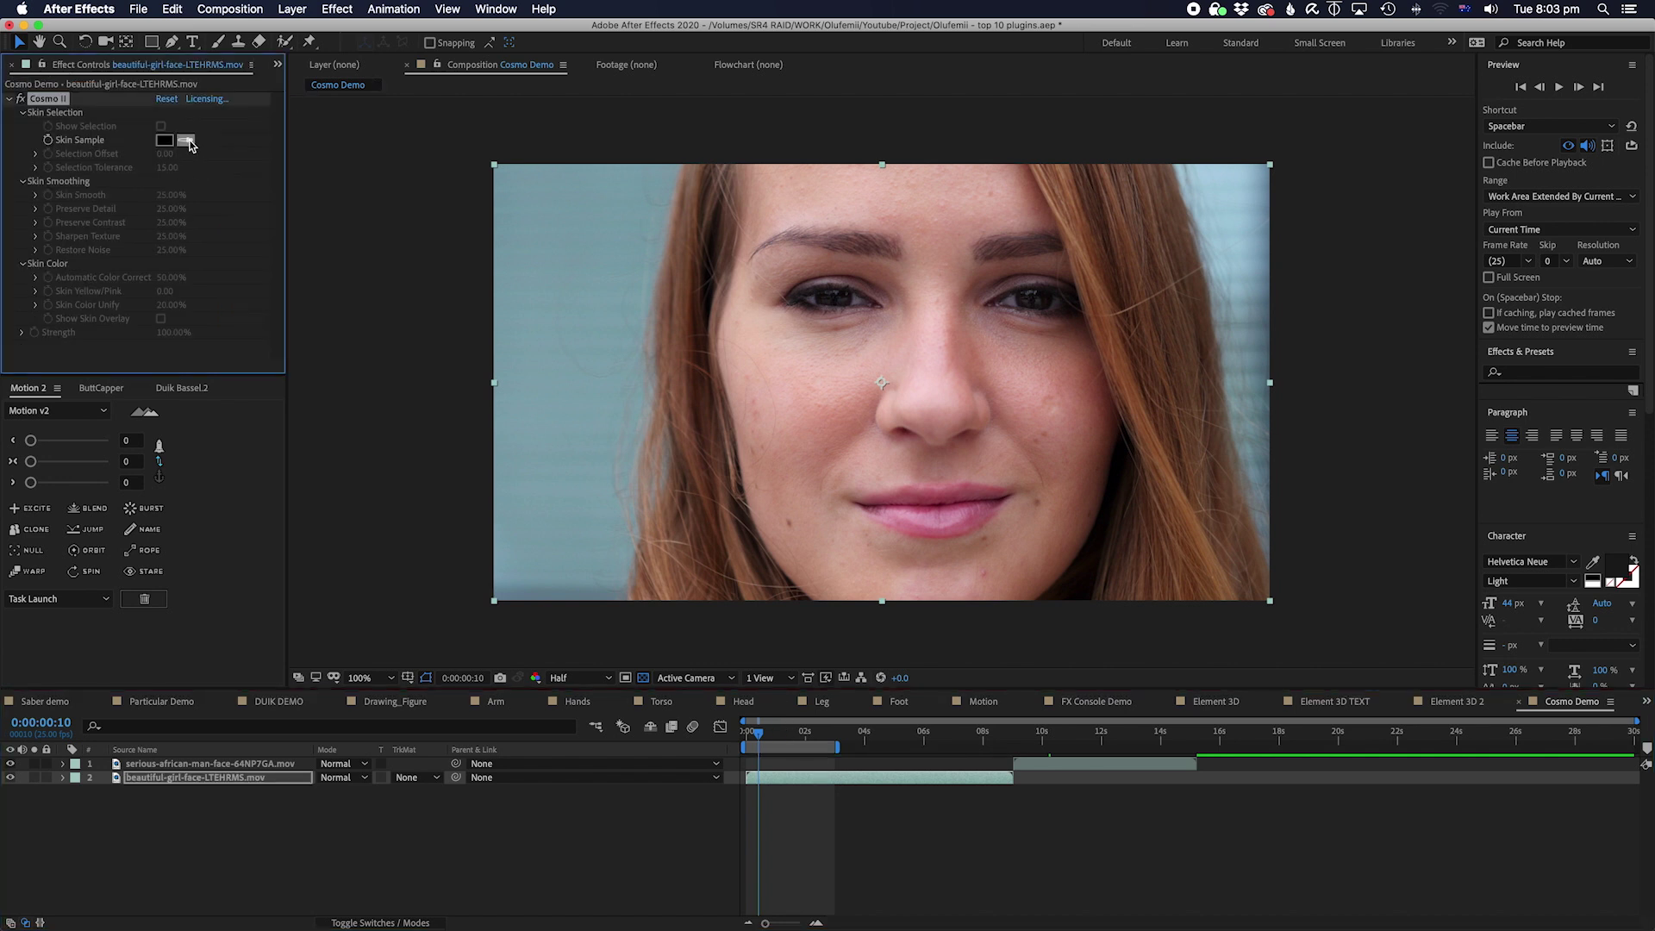
# Step: Sample the woman's skin tone with Skin Sample and preview the smoothed skin
pyautogui.click(806, 394)
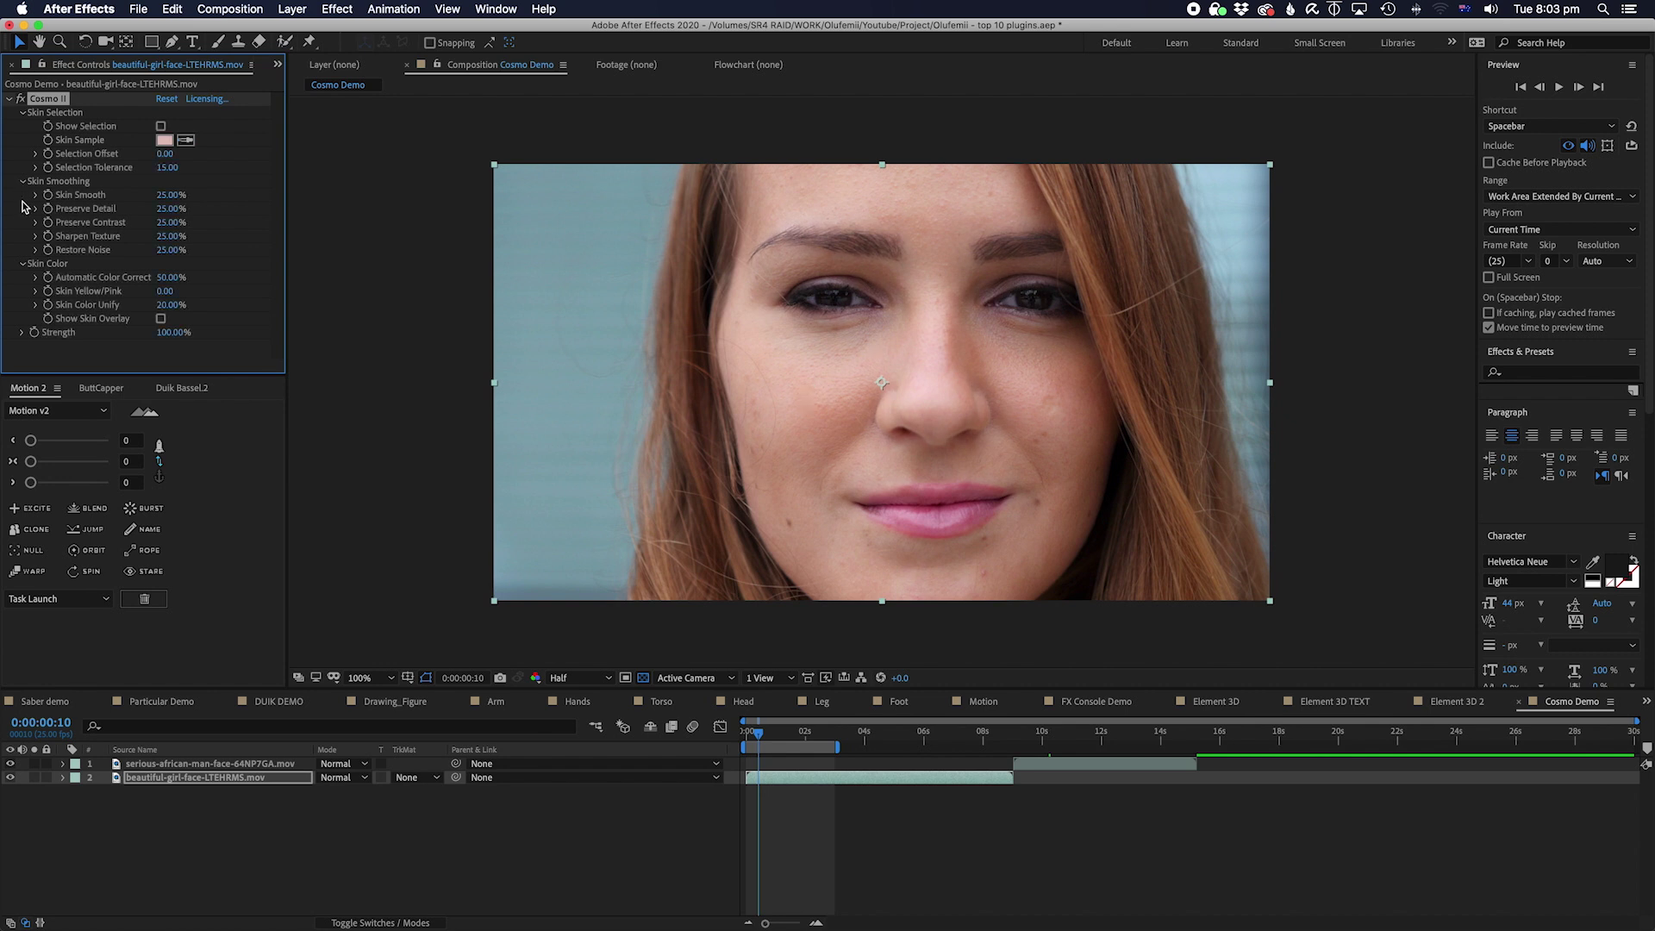
pyautogui.press('space')
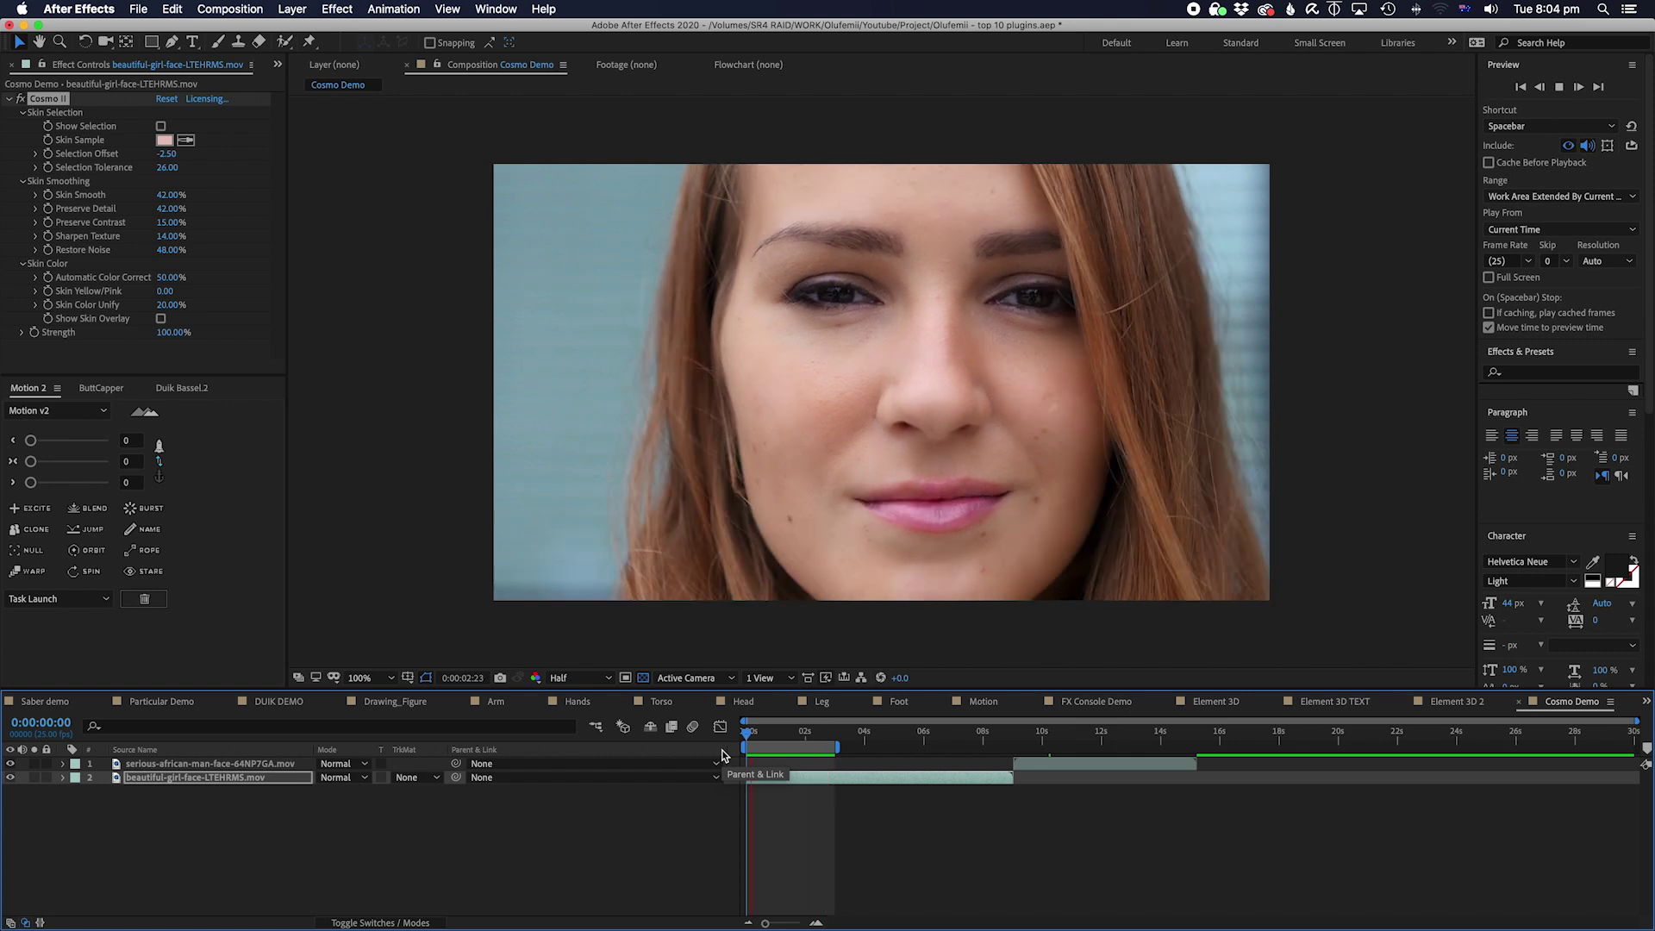
pyautogui.press('space')
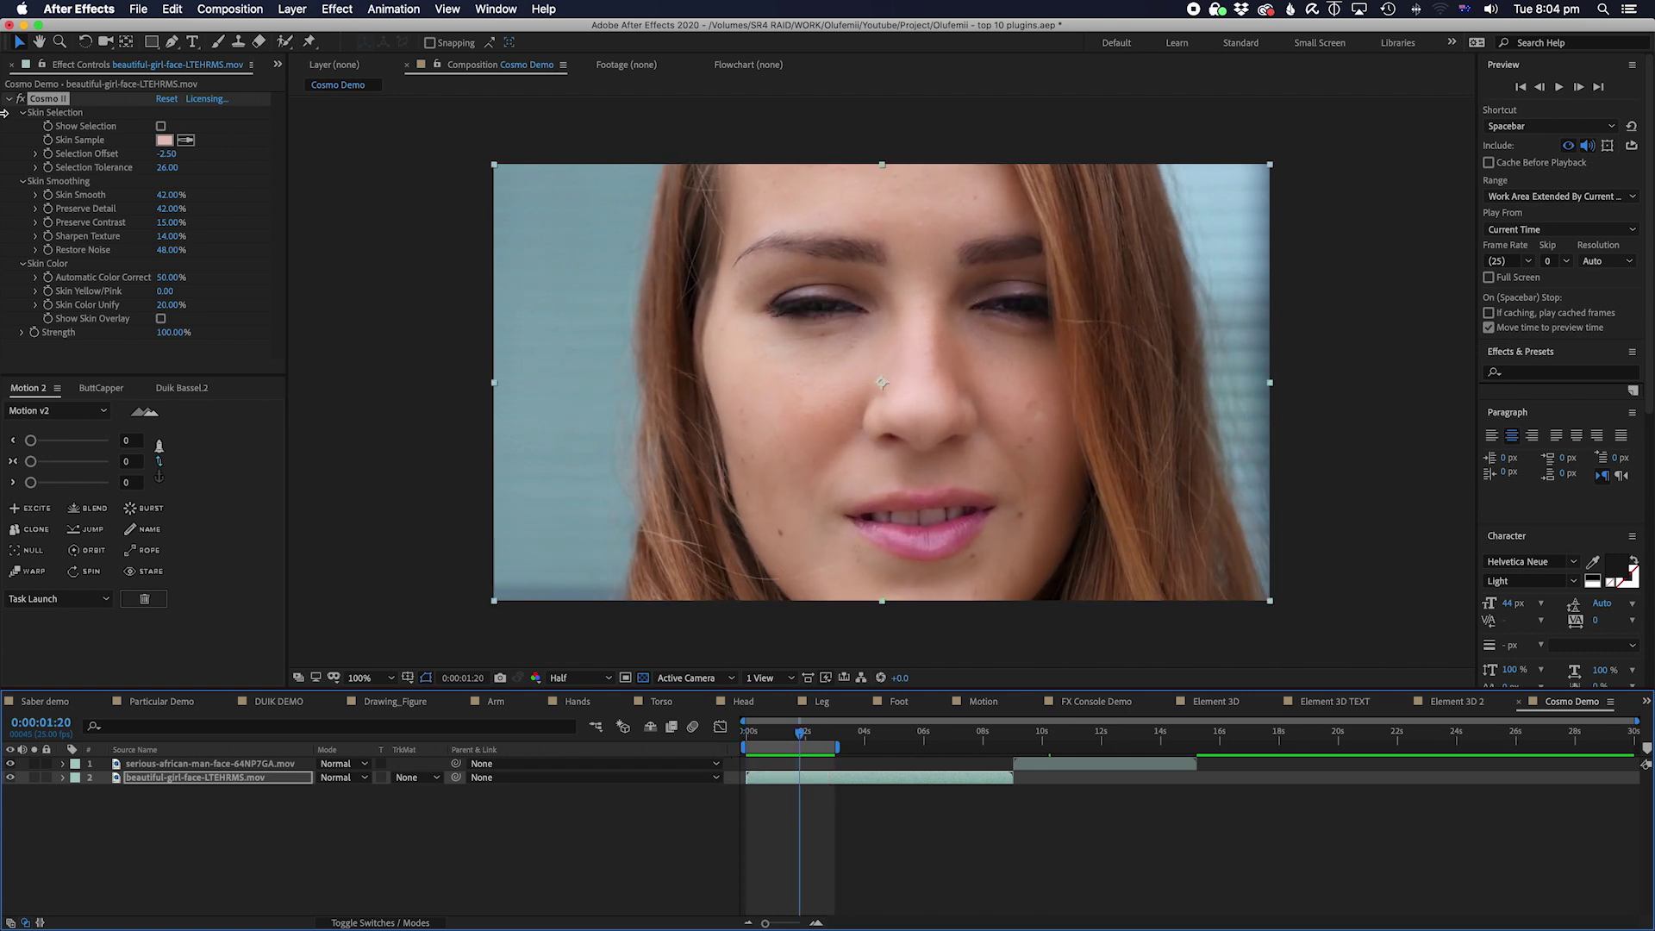
pyautogui.click(22, 102)
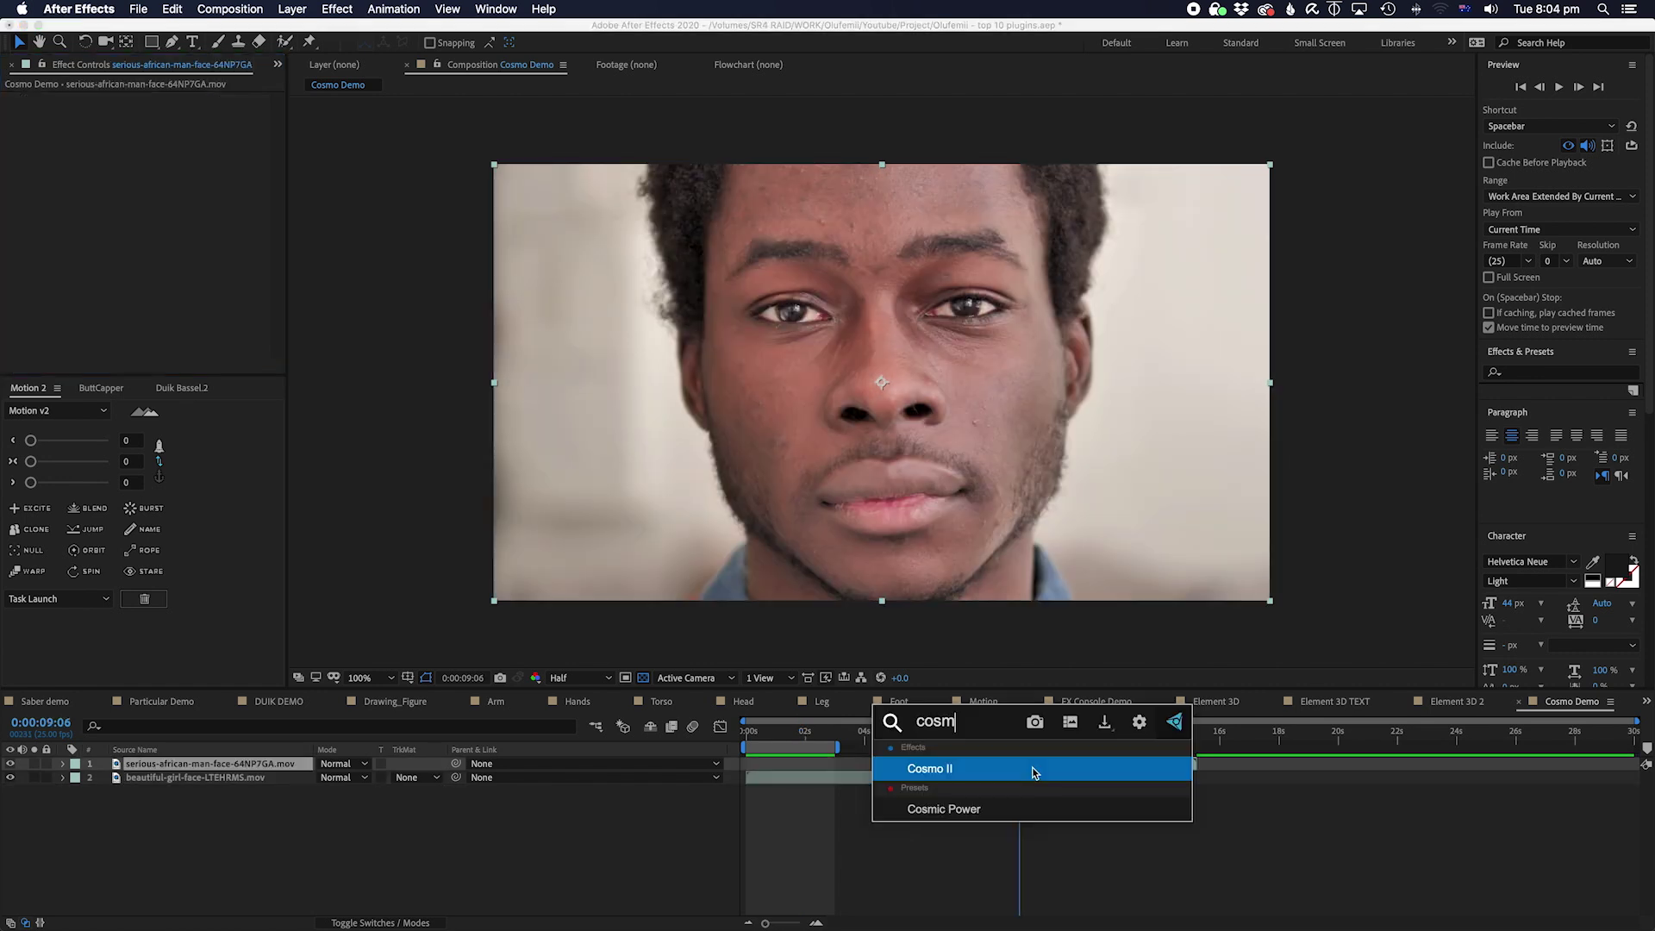
# Step: Apply Cosmo II to the man's face layer, sample his skin, and toggle Show Selection
pyautogui.click(1034, 773)
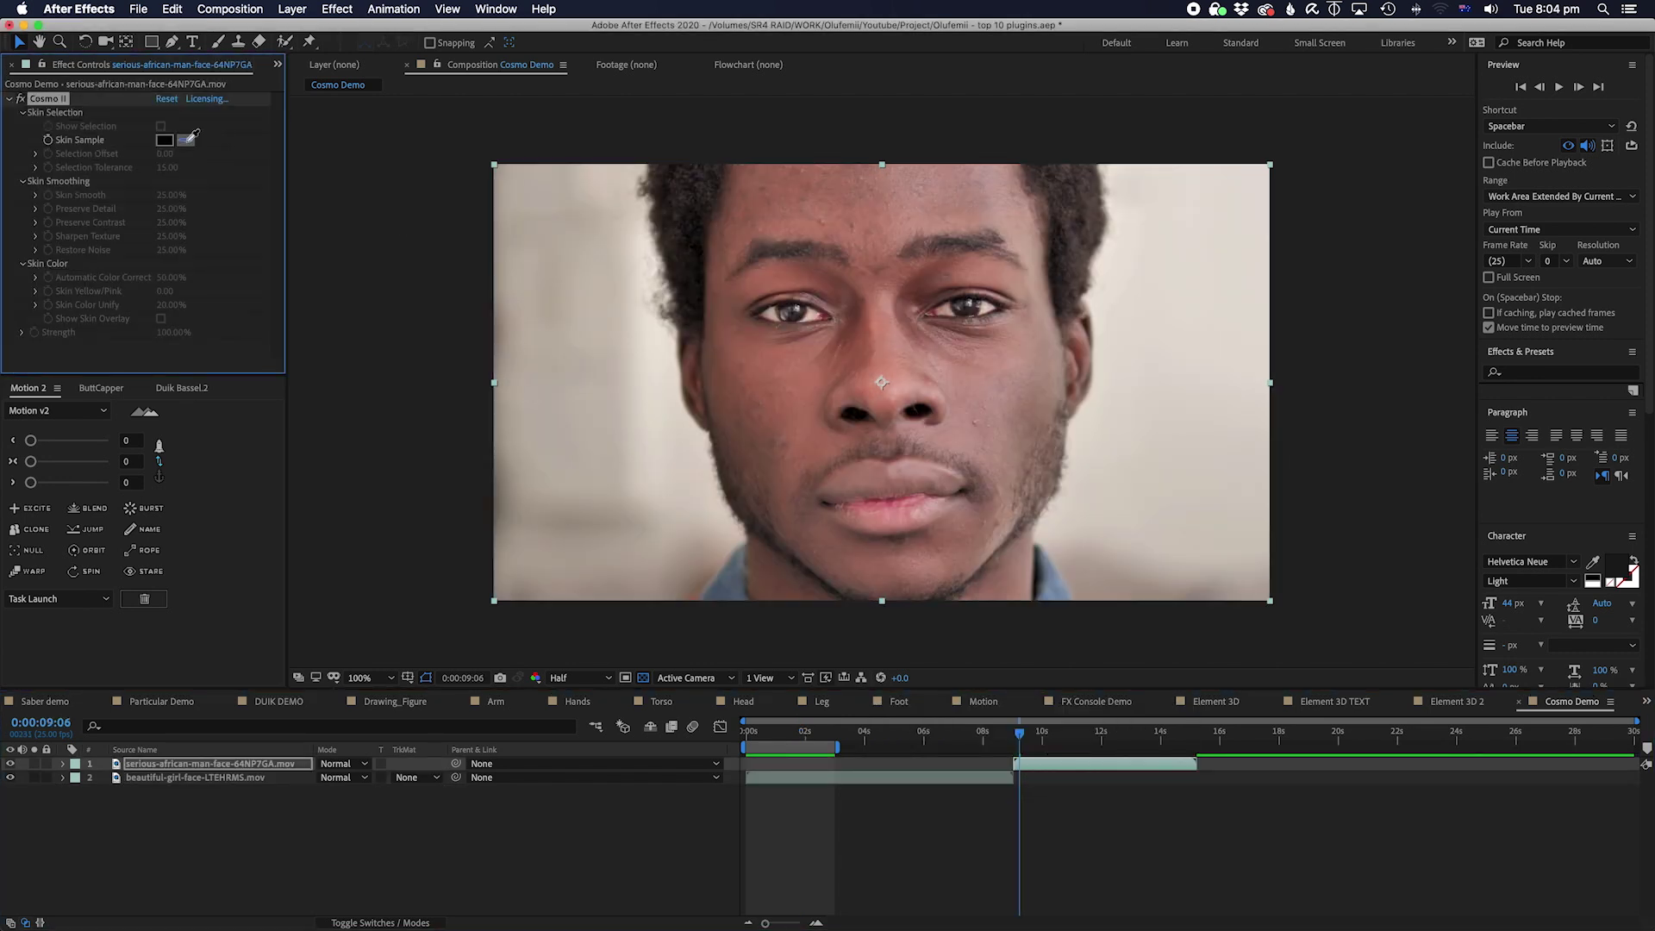
pyautogui.click(982, 369)
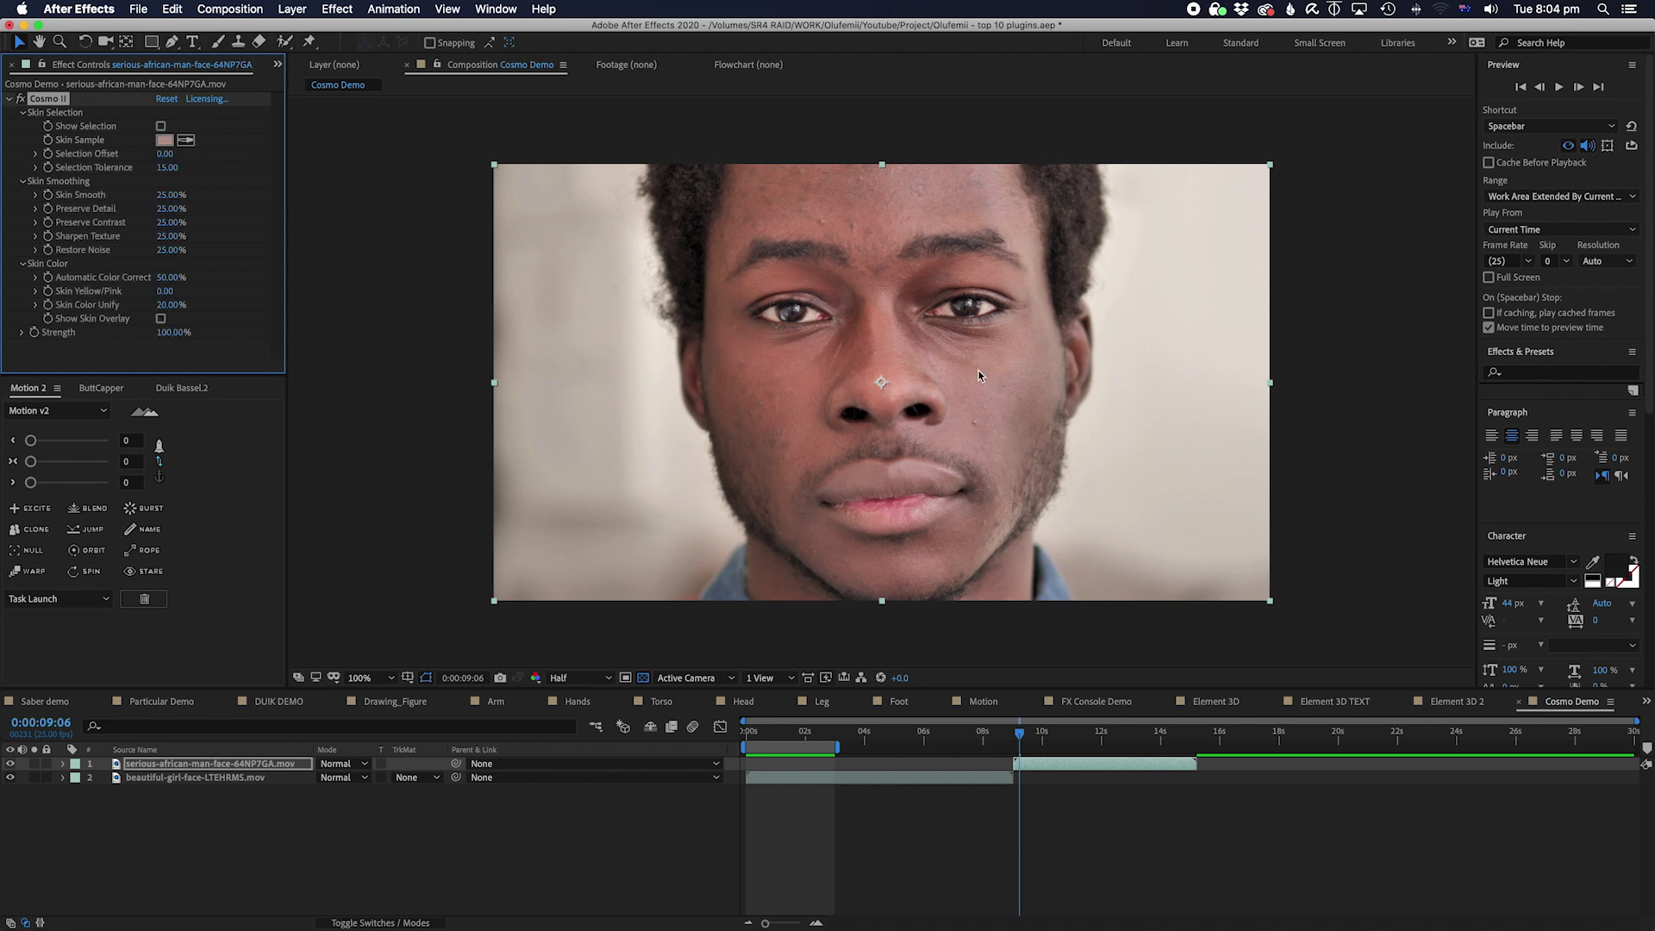
pyautogui.click(162, 127)
pyautogui.click(161, 126)
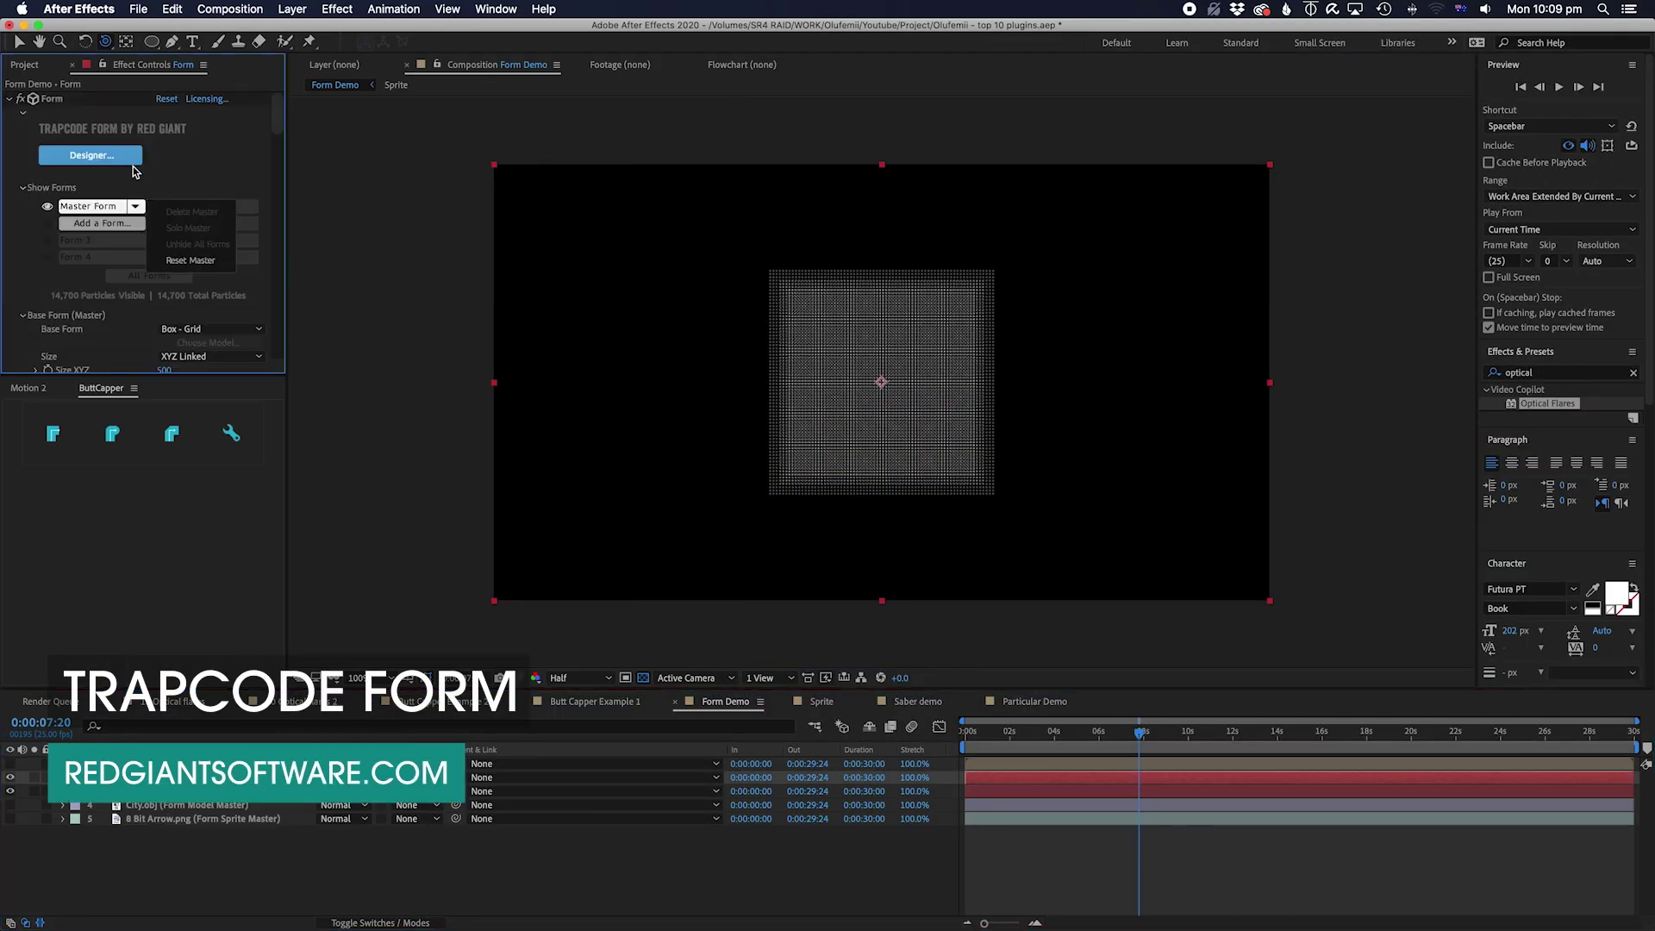
# Step: In Form Designer, try the Basic Fractal Sphere, String Swirl, Washing Machine and Plasma Thing 1 presets
pyautogui.click(91, 155)
pyautogui.click(380, 547)
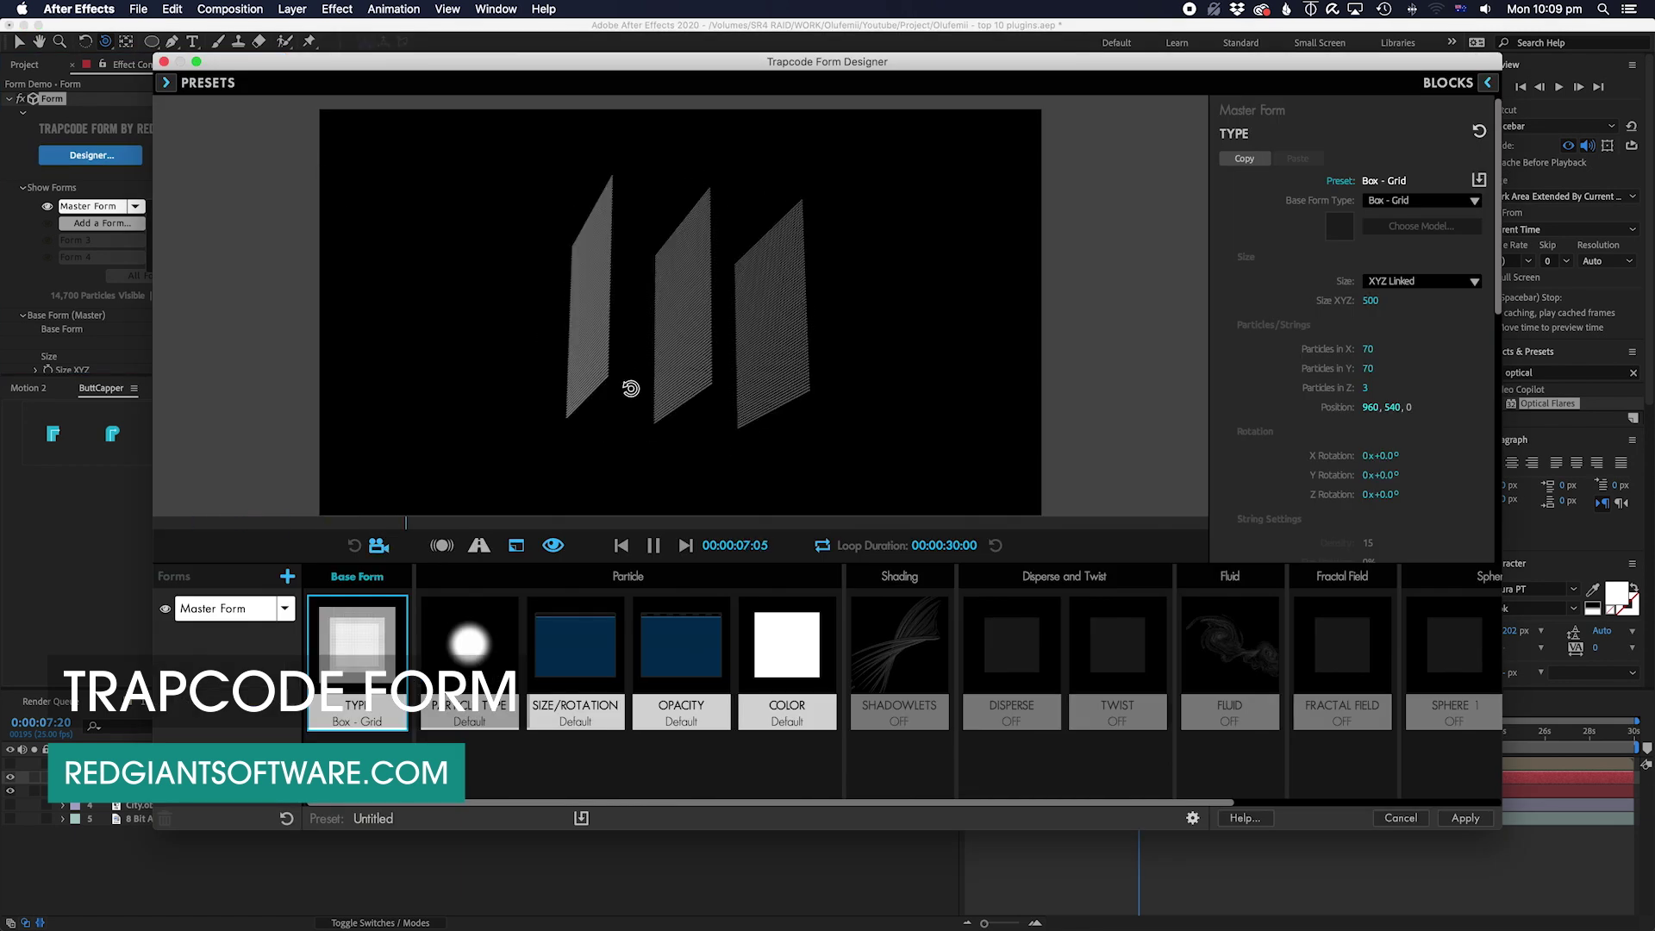
pyautogui.click(166, 82)
pyautogui.click(325, 444)
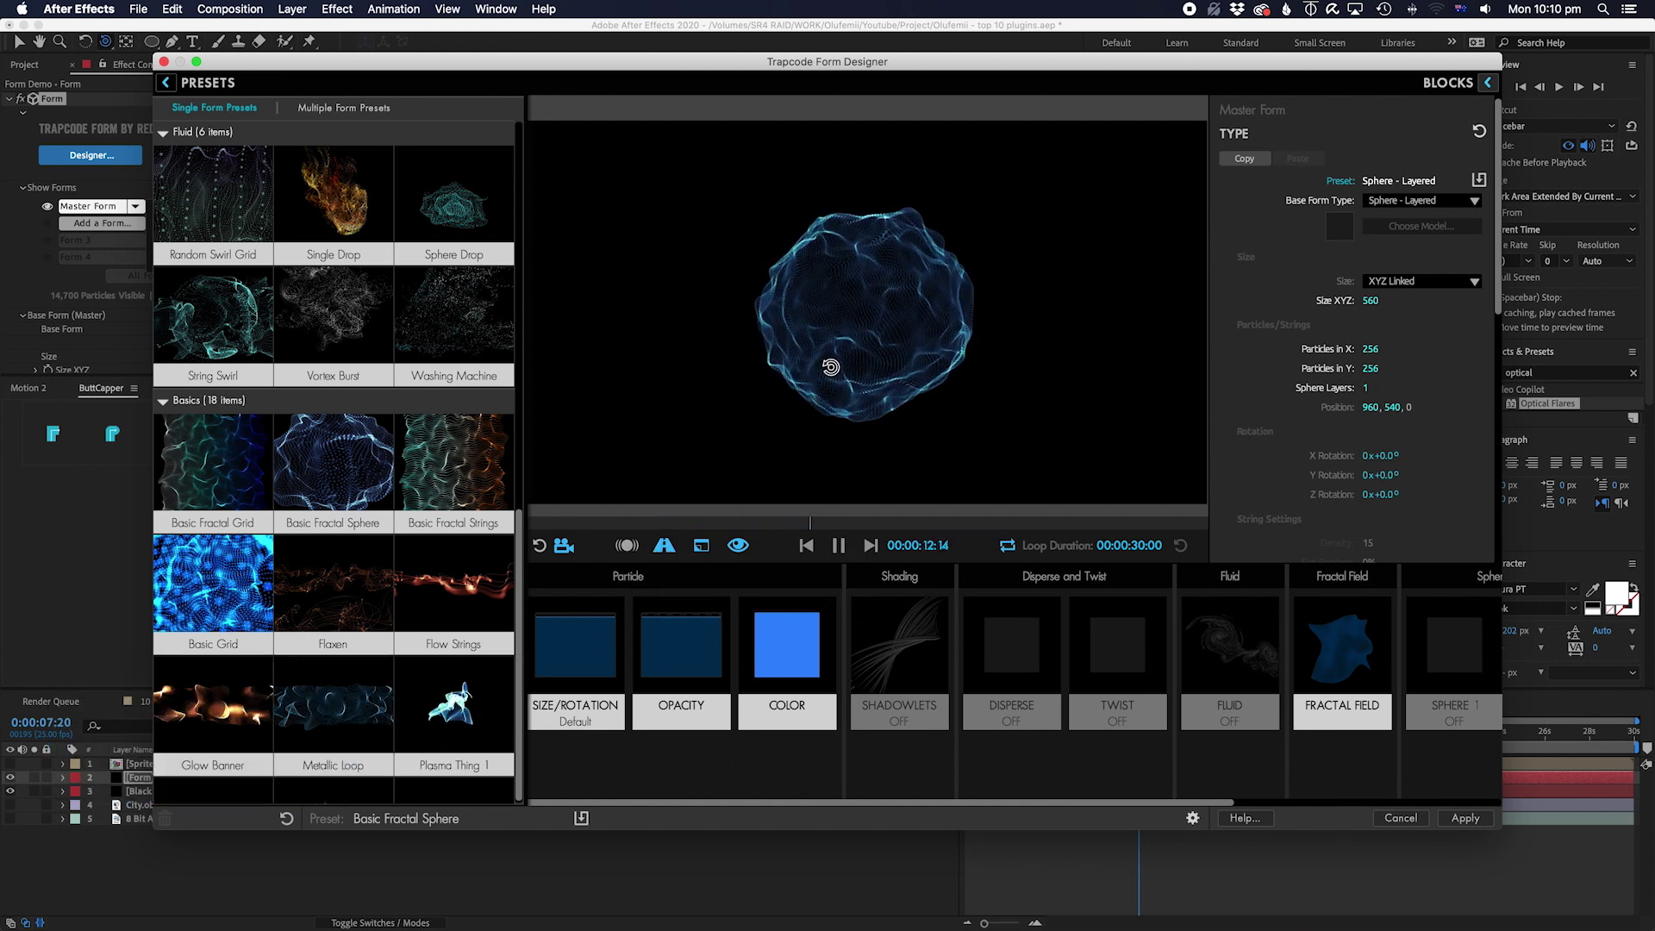
pyautogui.click(216, 323)
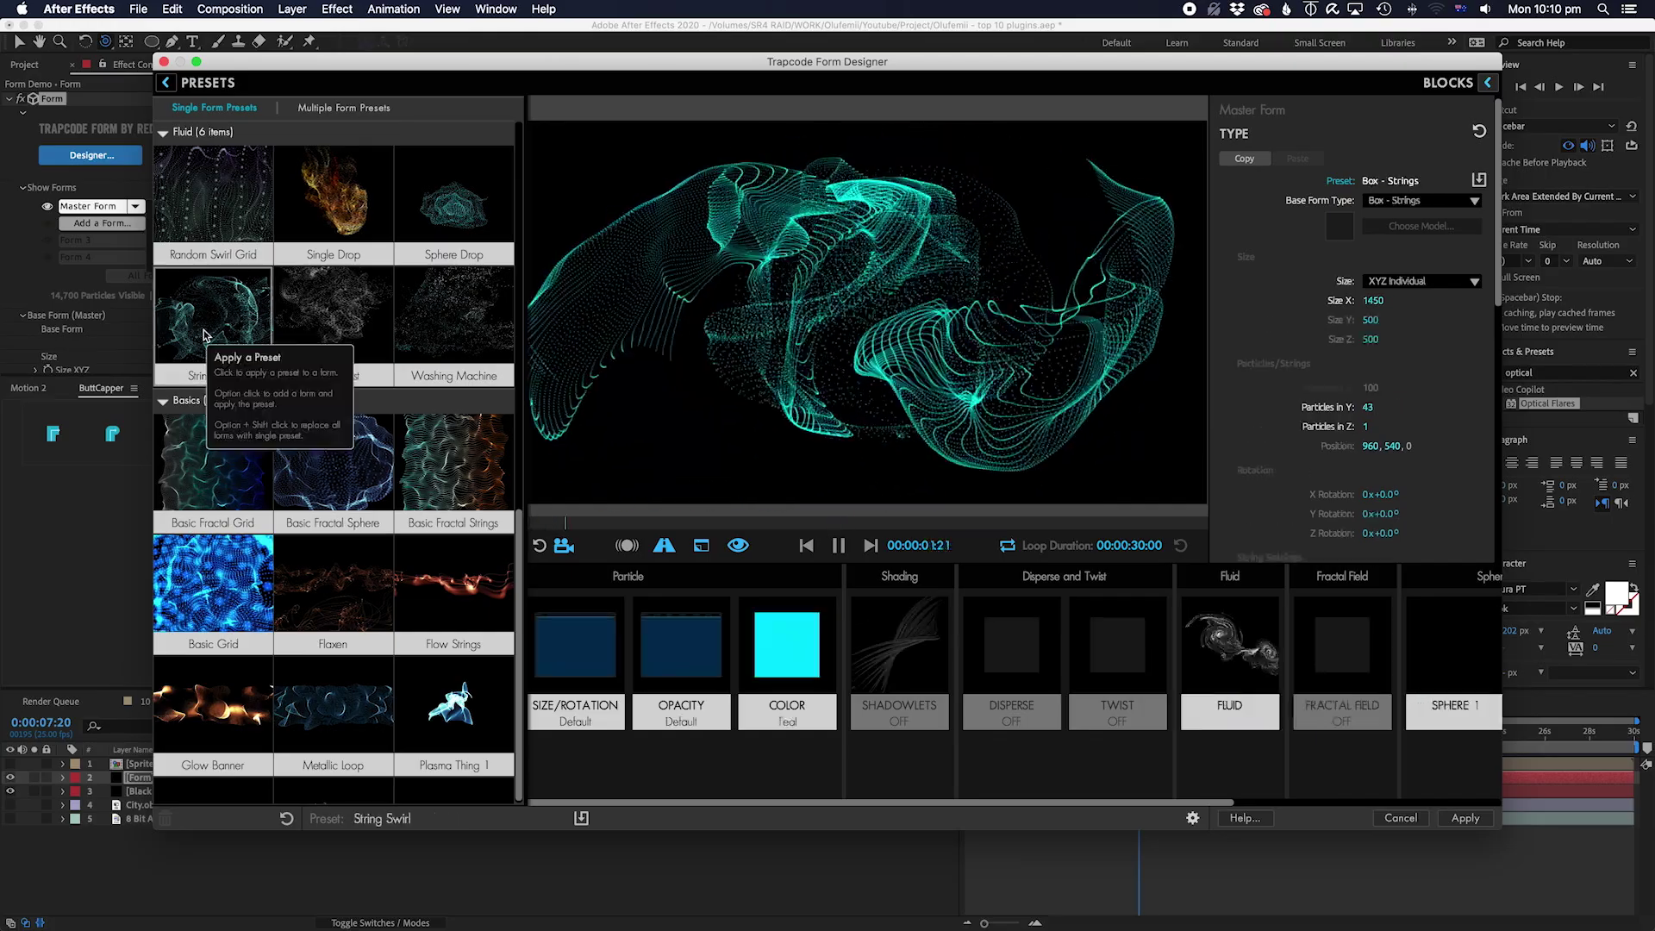
pyautogui.click(454, 328)
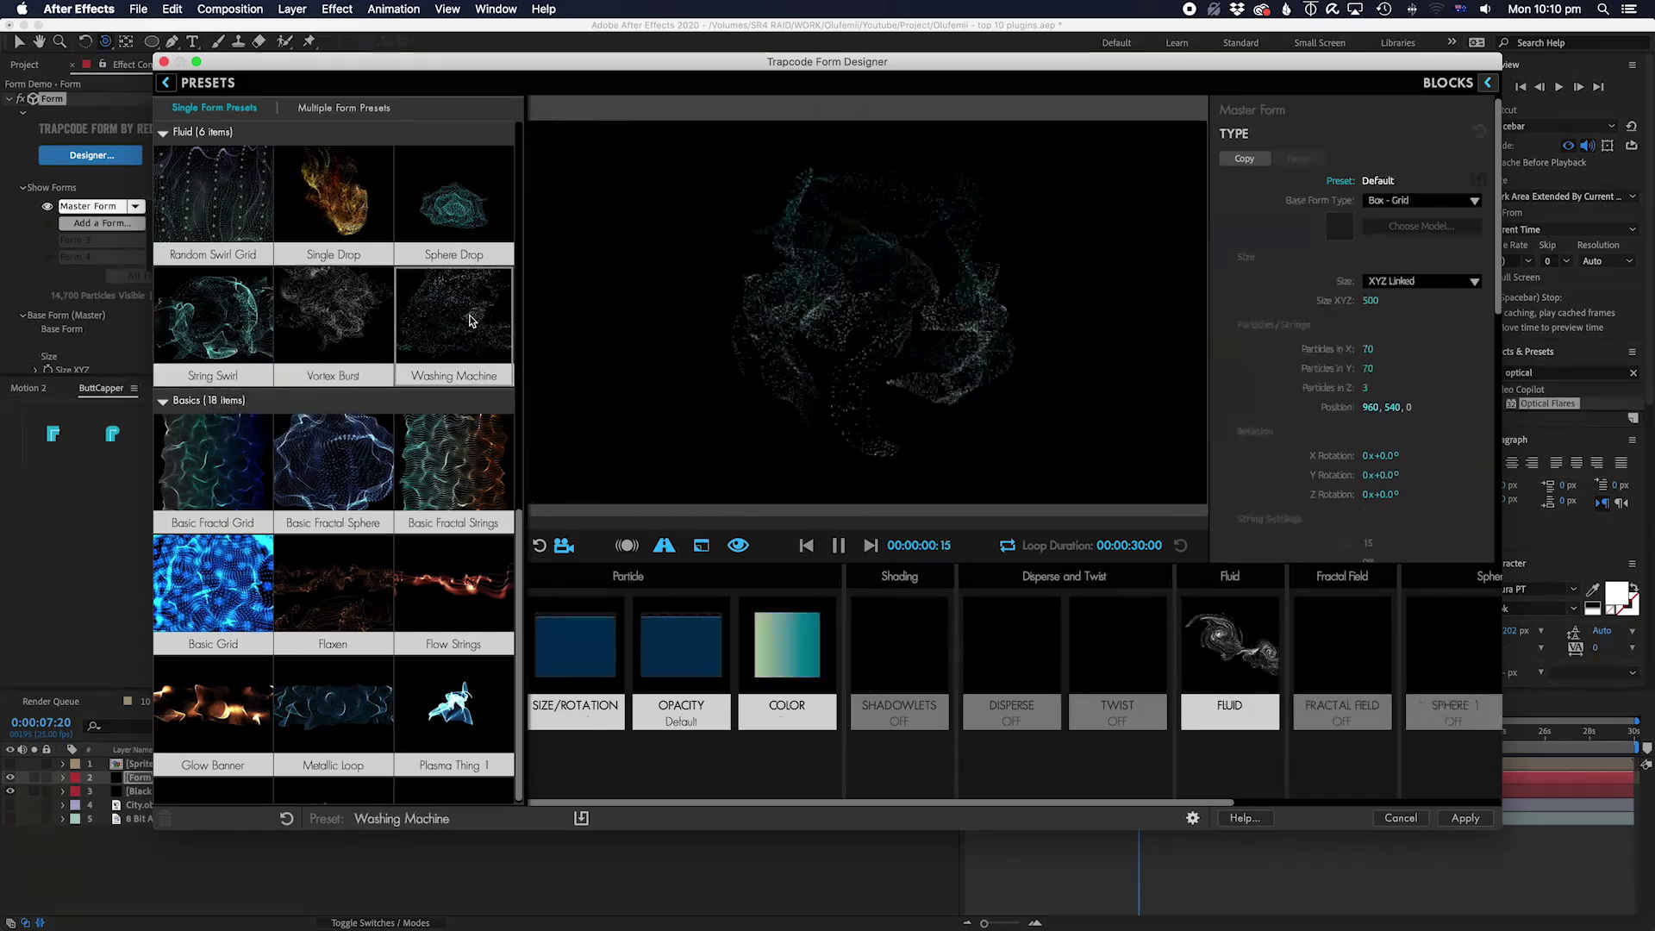
pyautogui.click(470, 712)
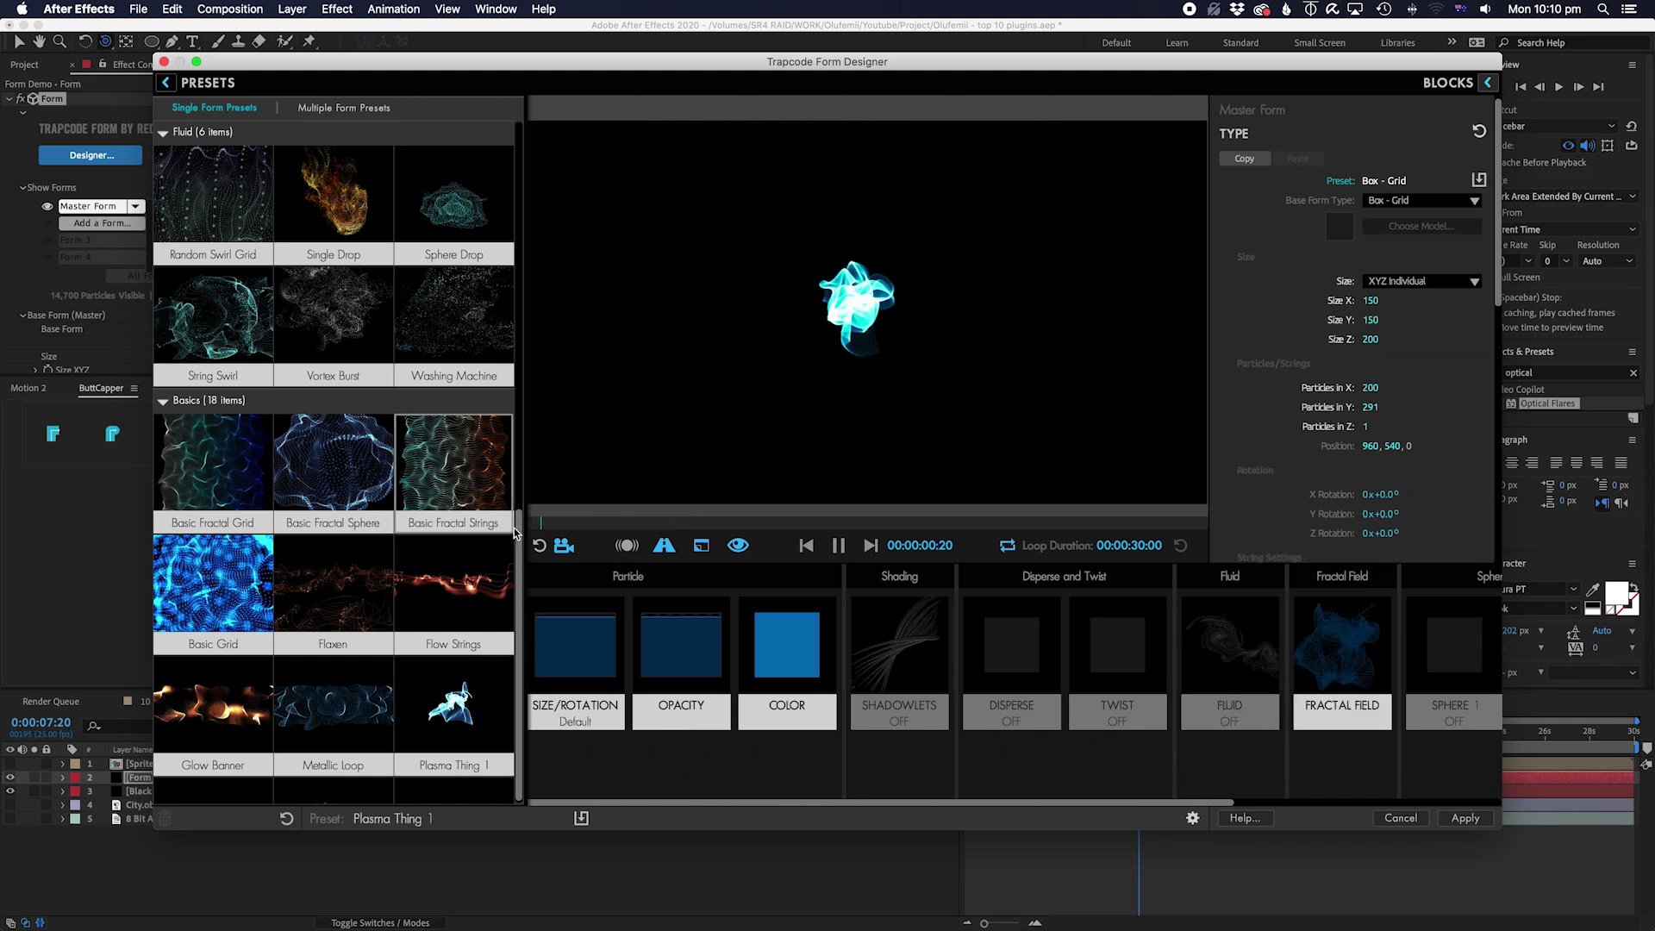
# Step: Try Screen Banner, then settle on a Bokeh preset and orbit the camera around the particles
pyautogui.scroll(-10, 336, 457)
pyautogui.click(213, 427)
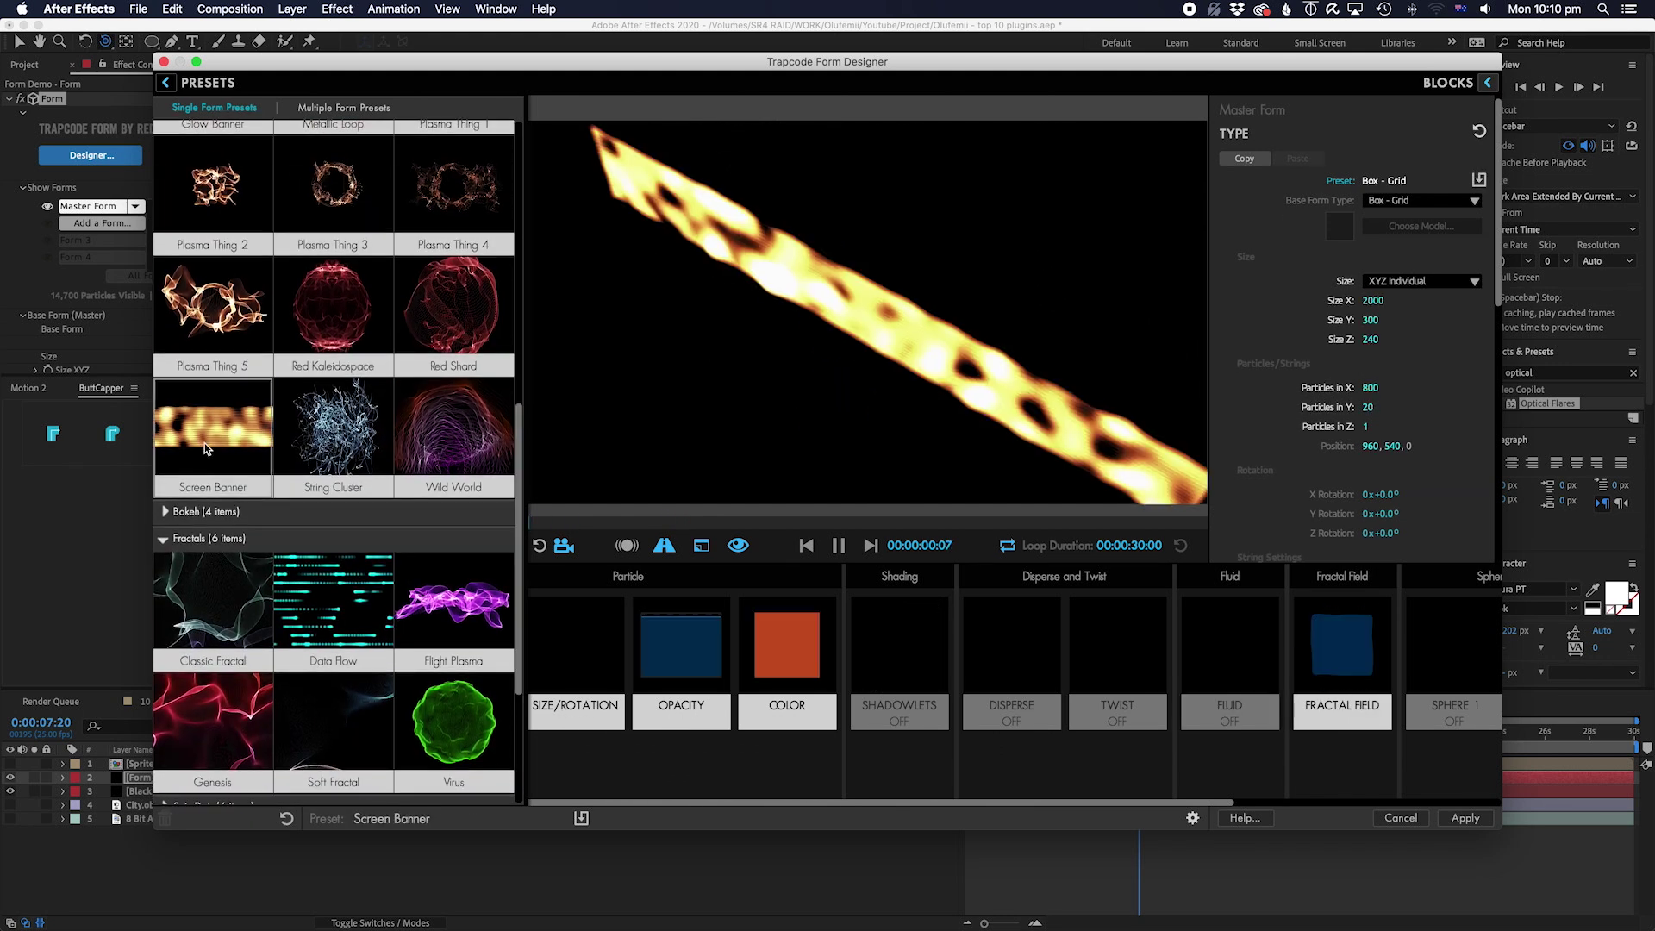
pyautogui.click(186, 511)
pyautogui.click(319, 578)
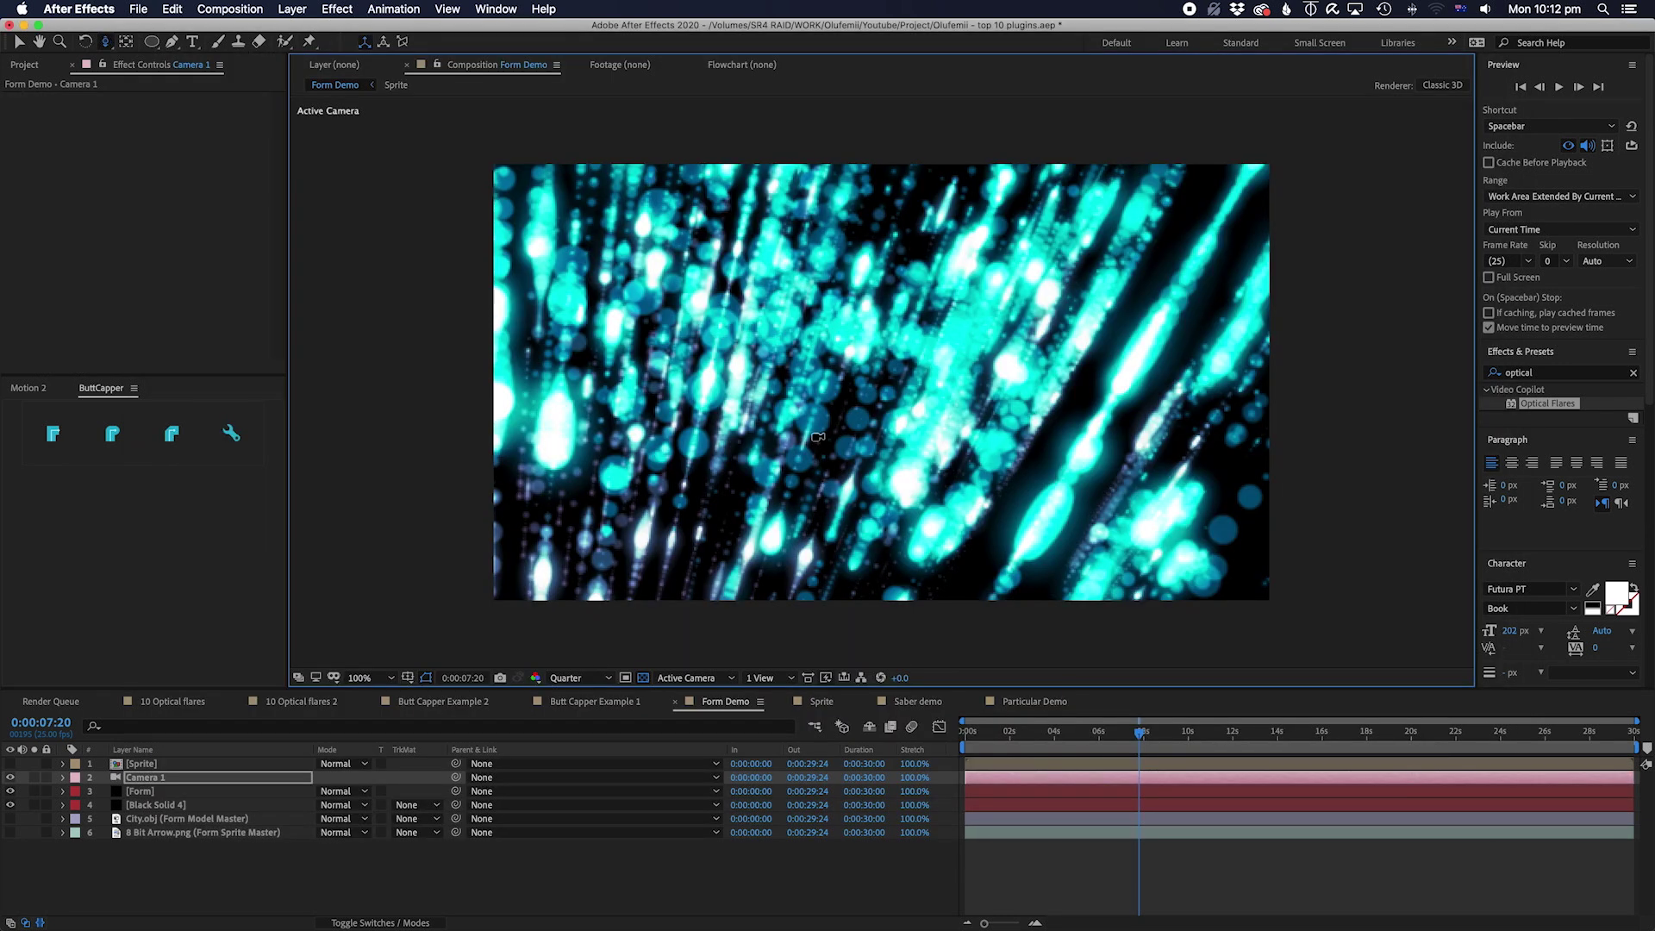
pyautogui.moveTo(818, 438)
pyautogui.mouseDown()
pyautogui.moveTo(835, 437)
pyautogui.moveTo(811, 386)
pyautogui.mouseUp()
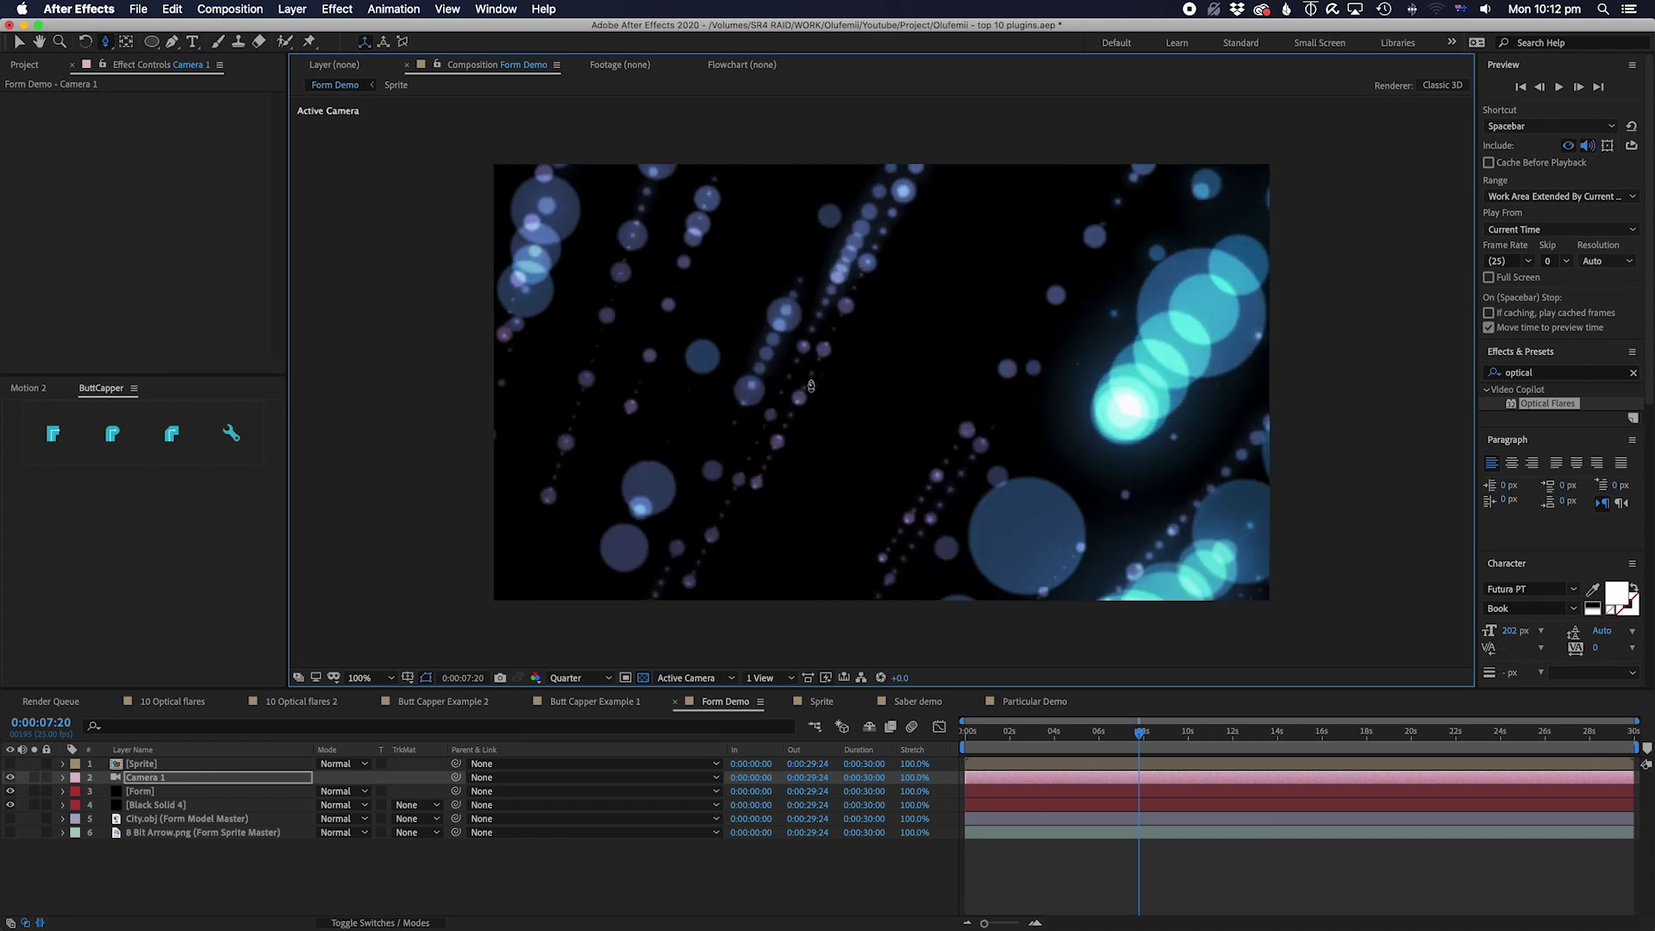
# Step: Keyframe Camera 1 Position into the particles at 0:00:02:21 and end the work area there
pyautogui.press('Home')
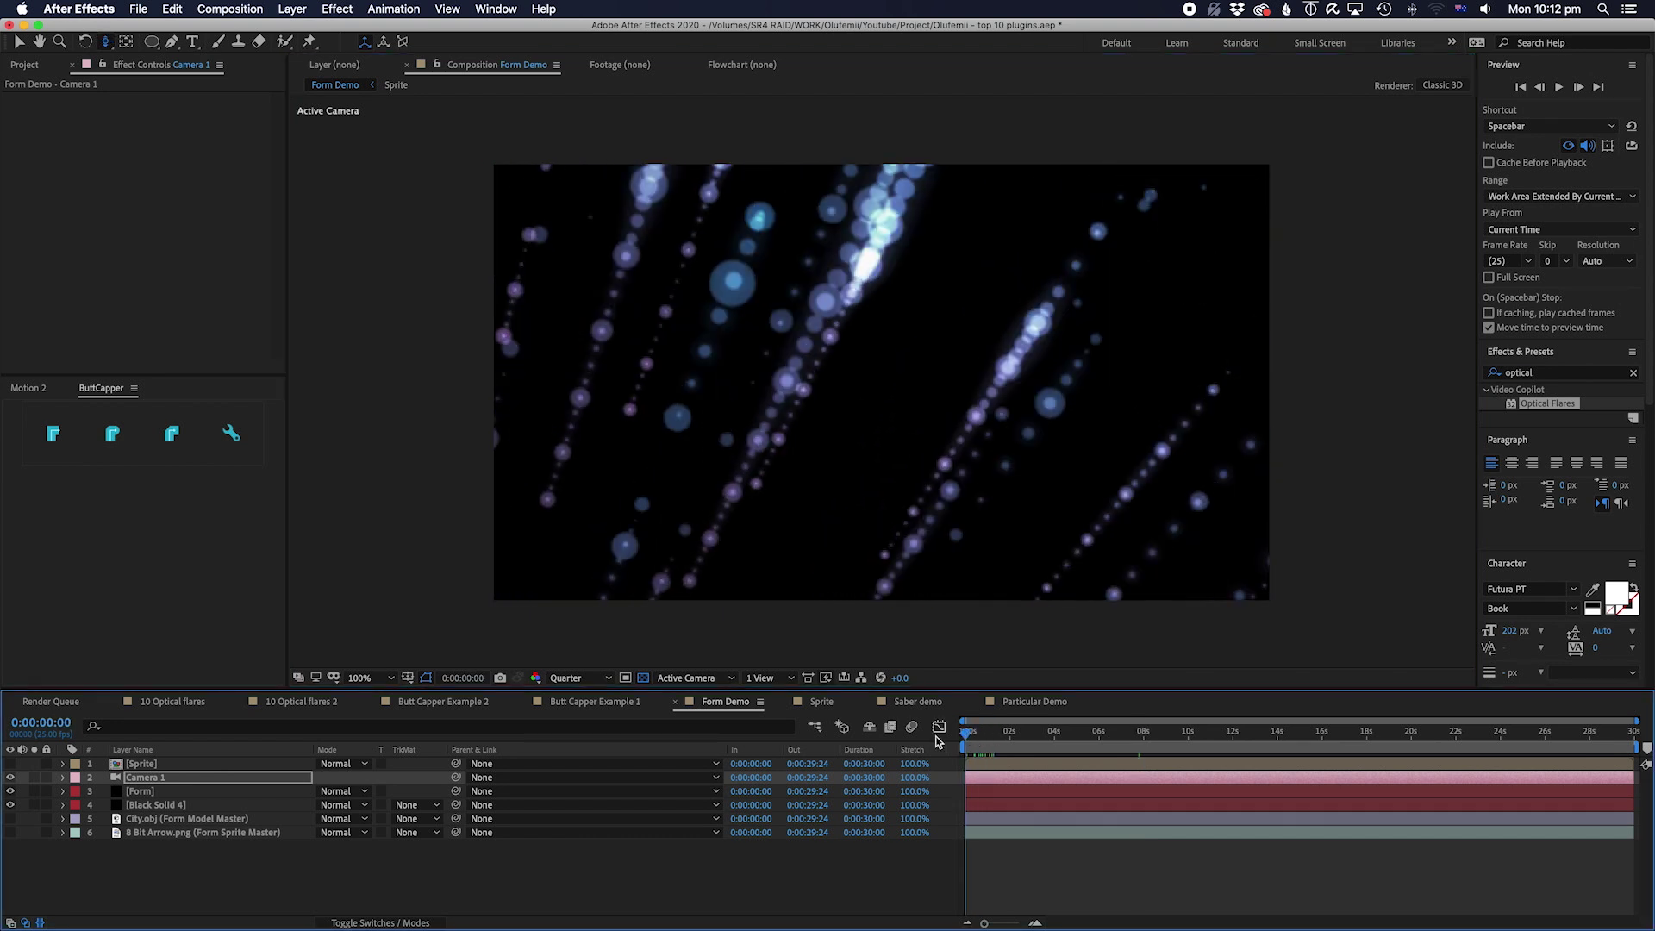
pyautogui.press('p')
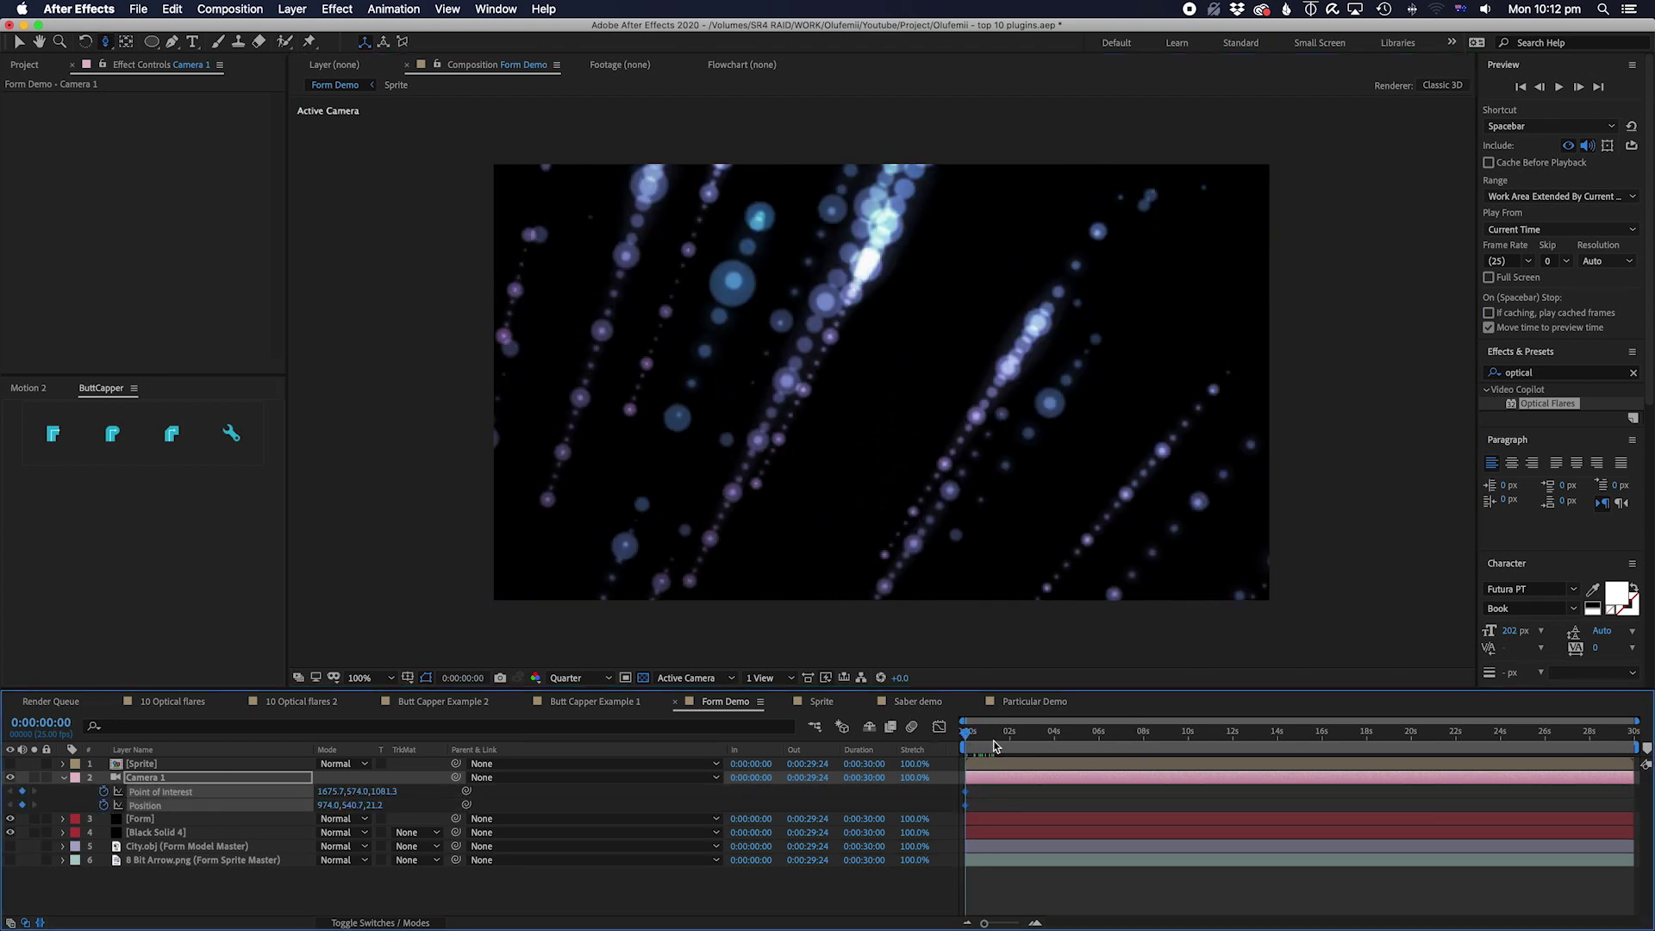
pyautogui.press('space')
pyautogui.moveTo(796, 445); pyautogui.dragTo(828, 395)
pyautogui.press('n')
pyautogui.press('space')
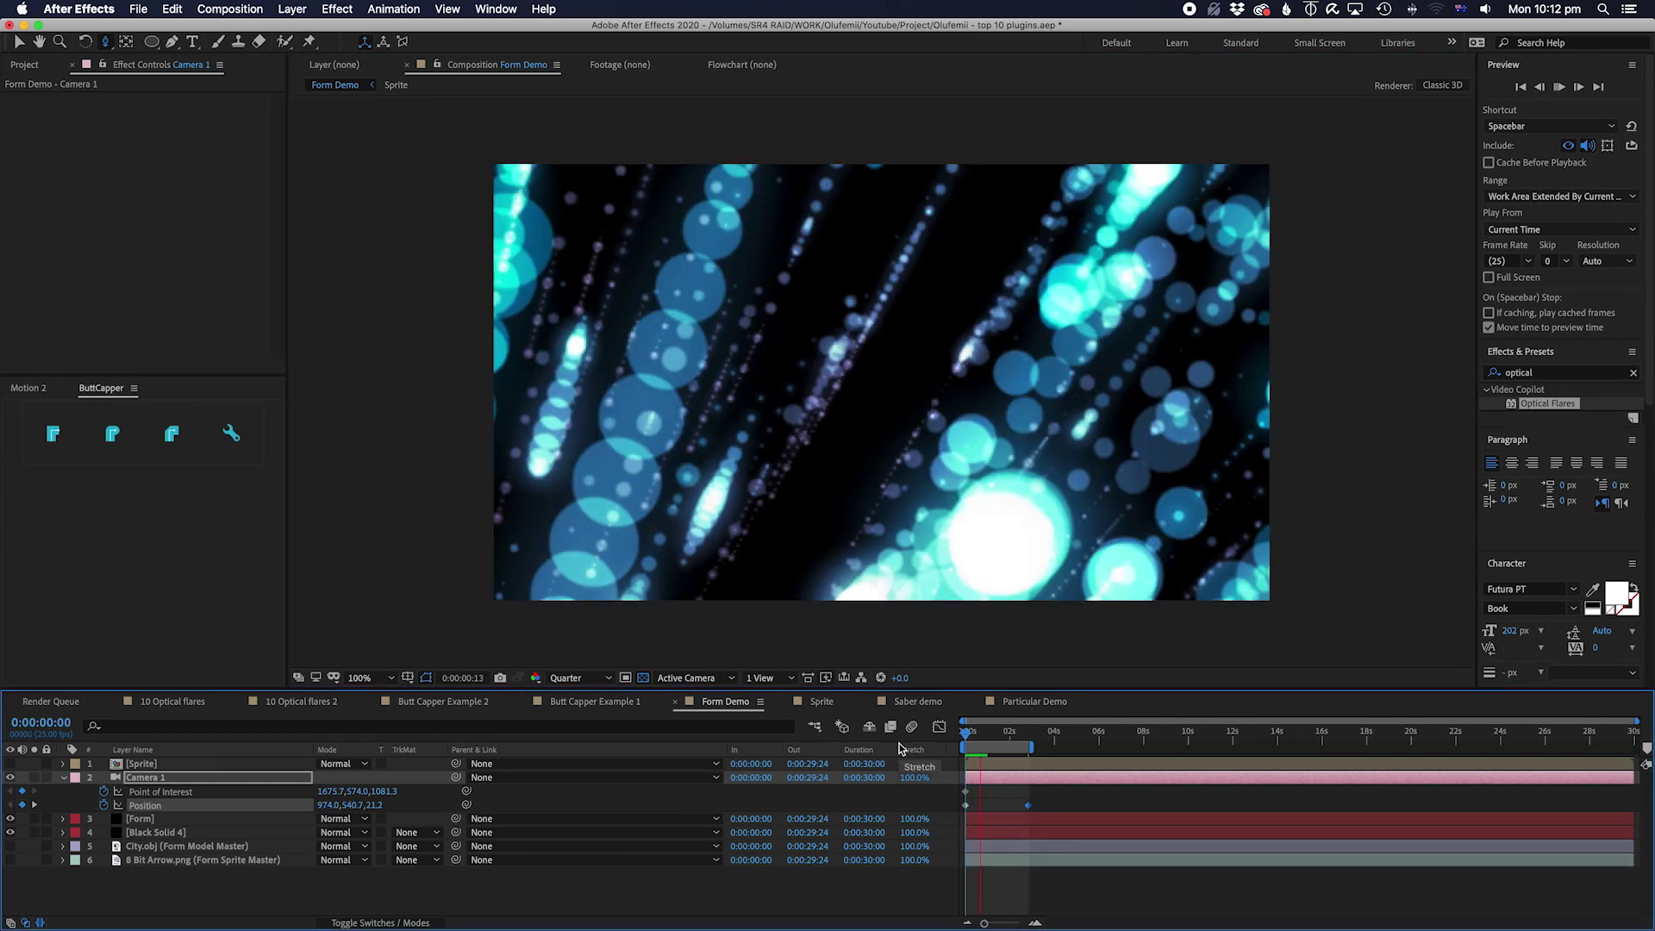
pyautogui.press('a')
pyautogui.press('a')
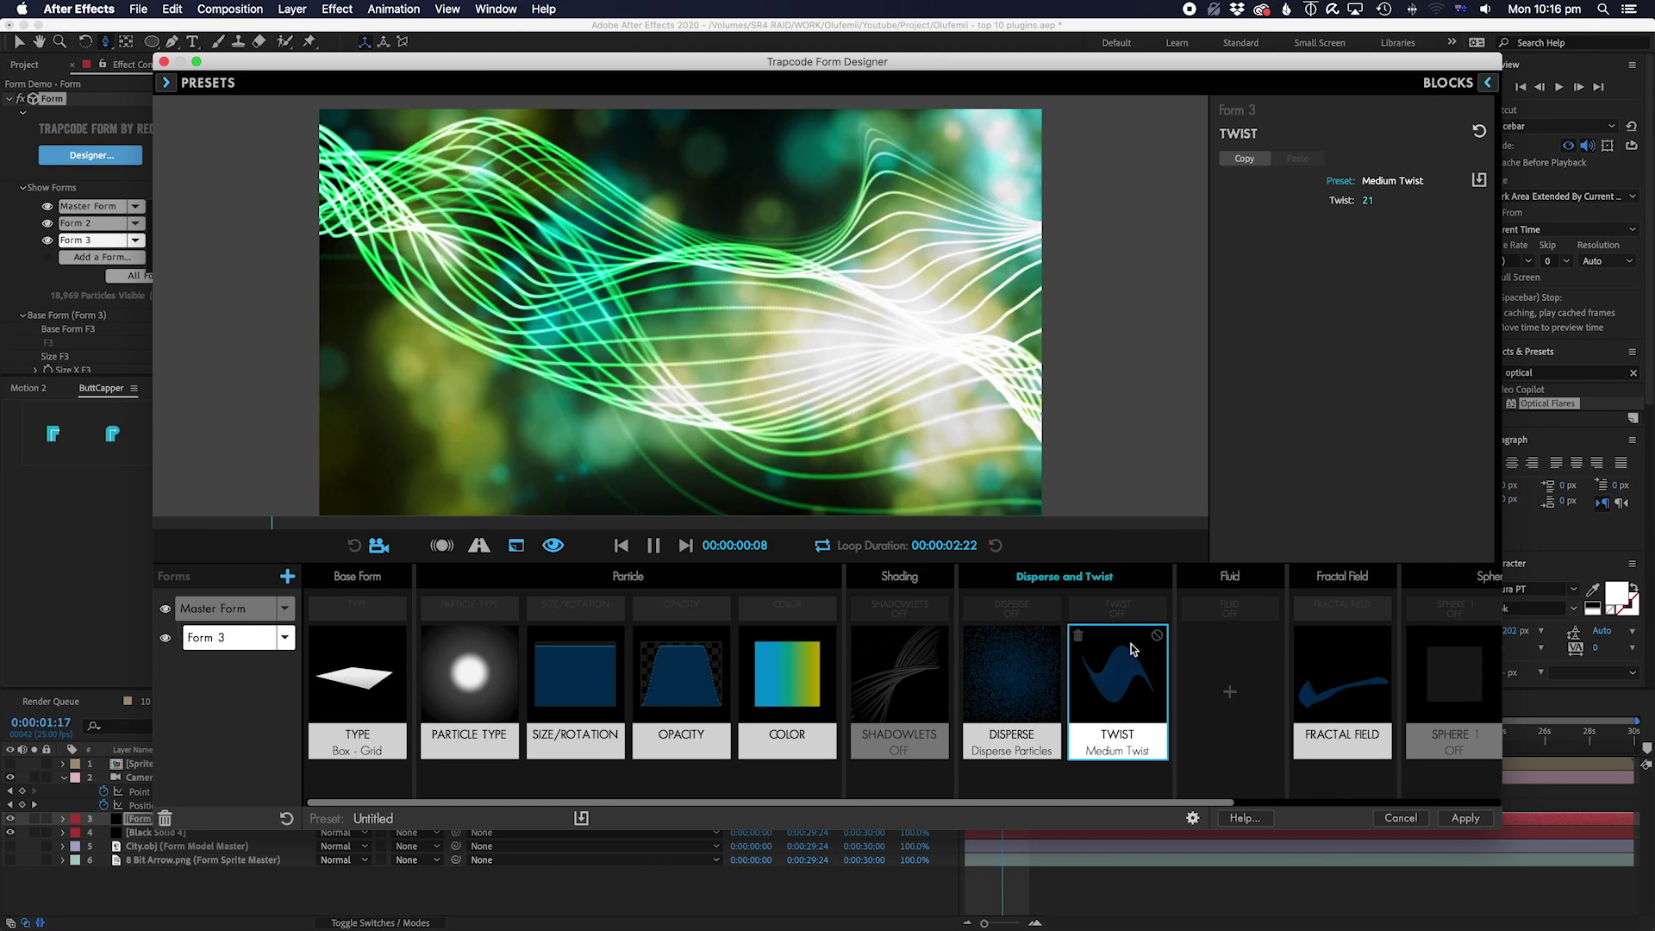
# Step: Remove the Twist block from Form 3 and review the Shadowlets, Fractal Field, Kaleidospace and Transform blocks
pyautogui.click(1084, 635)
pyautogui.click(1012, 686)
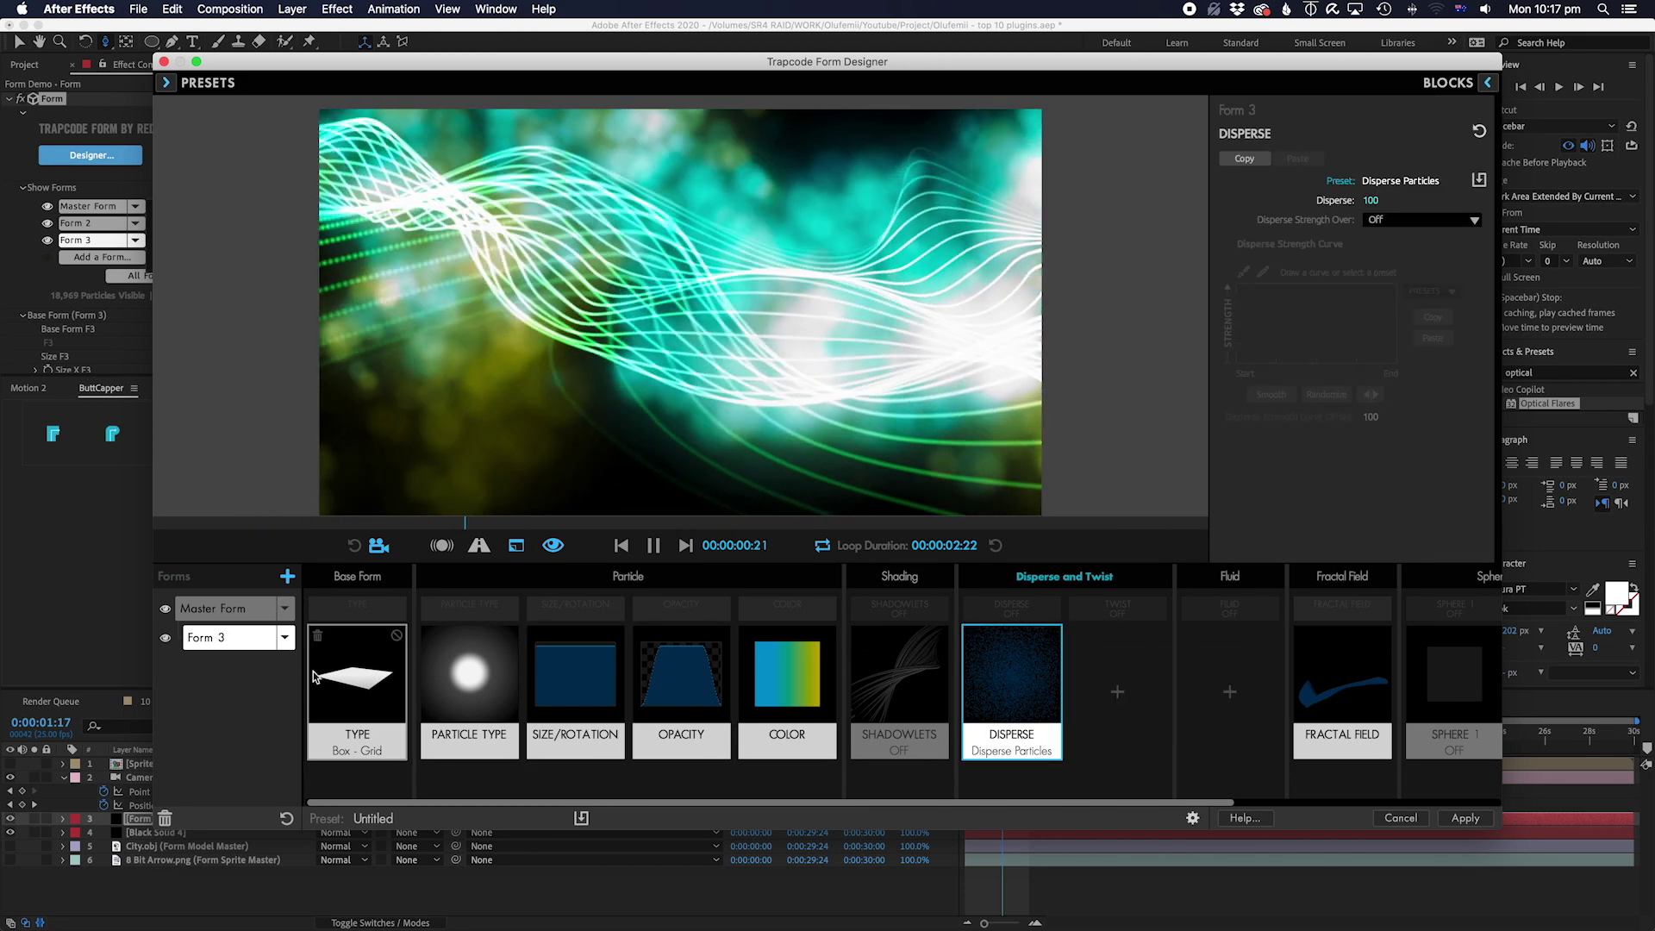
pyautogui.click(899, 682)
pyautogui.click(1300, 681)
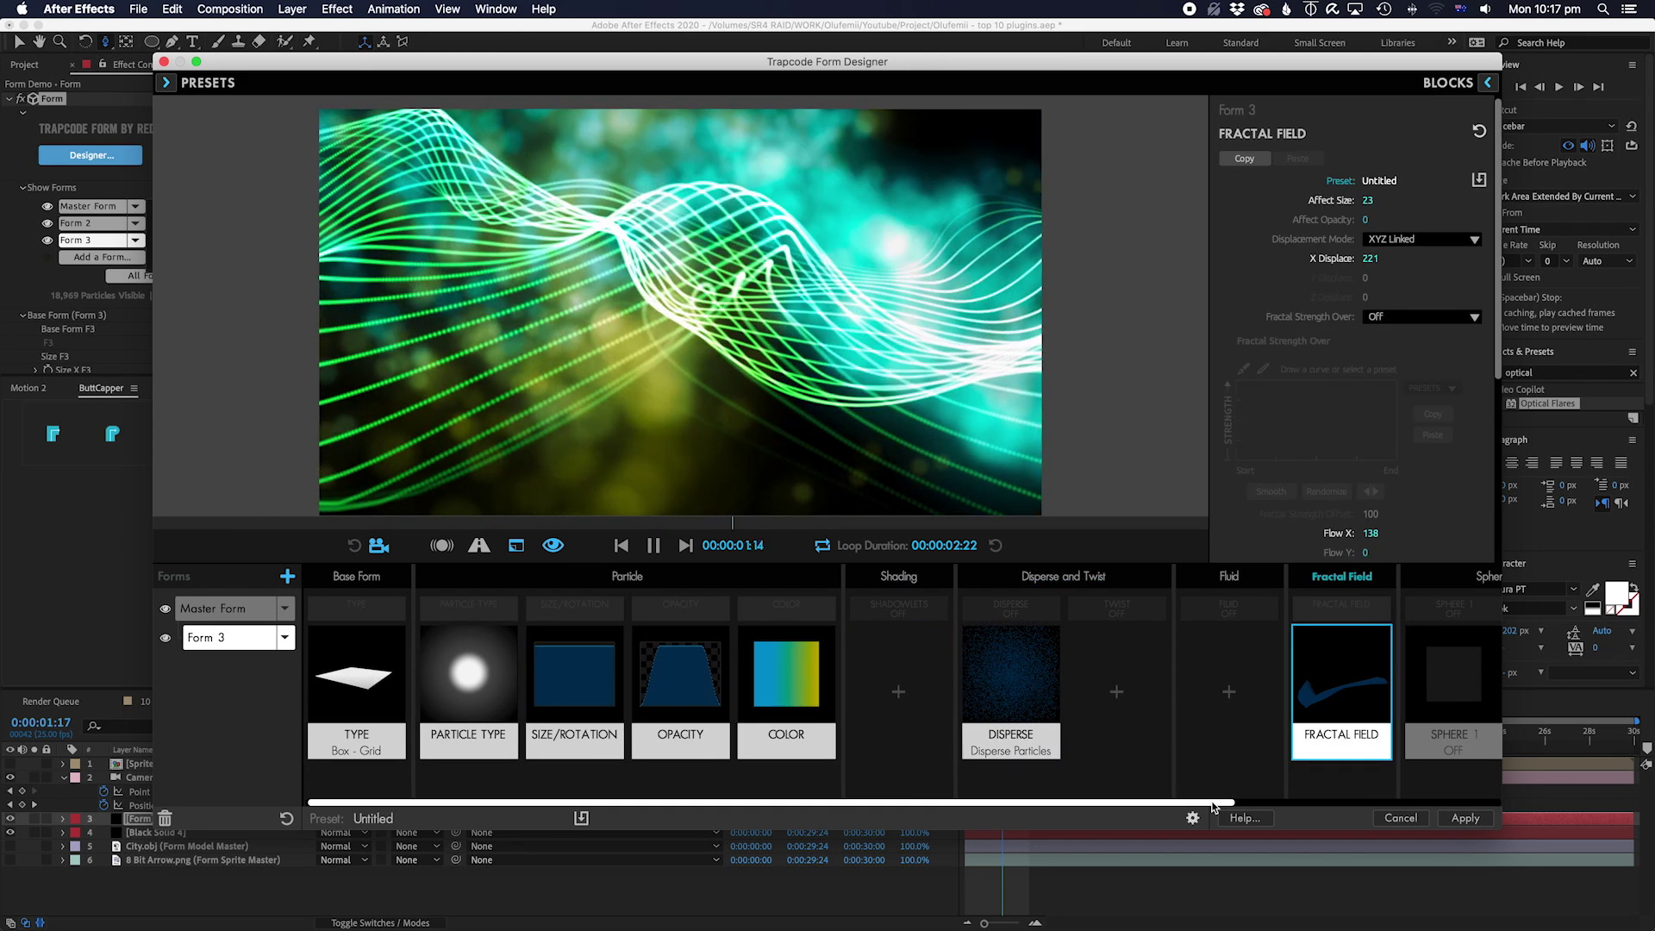
pyautogui.hscroll(5, 1319, 682)
pyautogui.click(1337, 677)
pyautogui.click(1442, 690)
# Step: Delete the Transform, Sphere 2, Sphere 1, Fractal Field and Disperse blocks from Form 3
pyautogui.click(1410, 636)
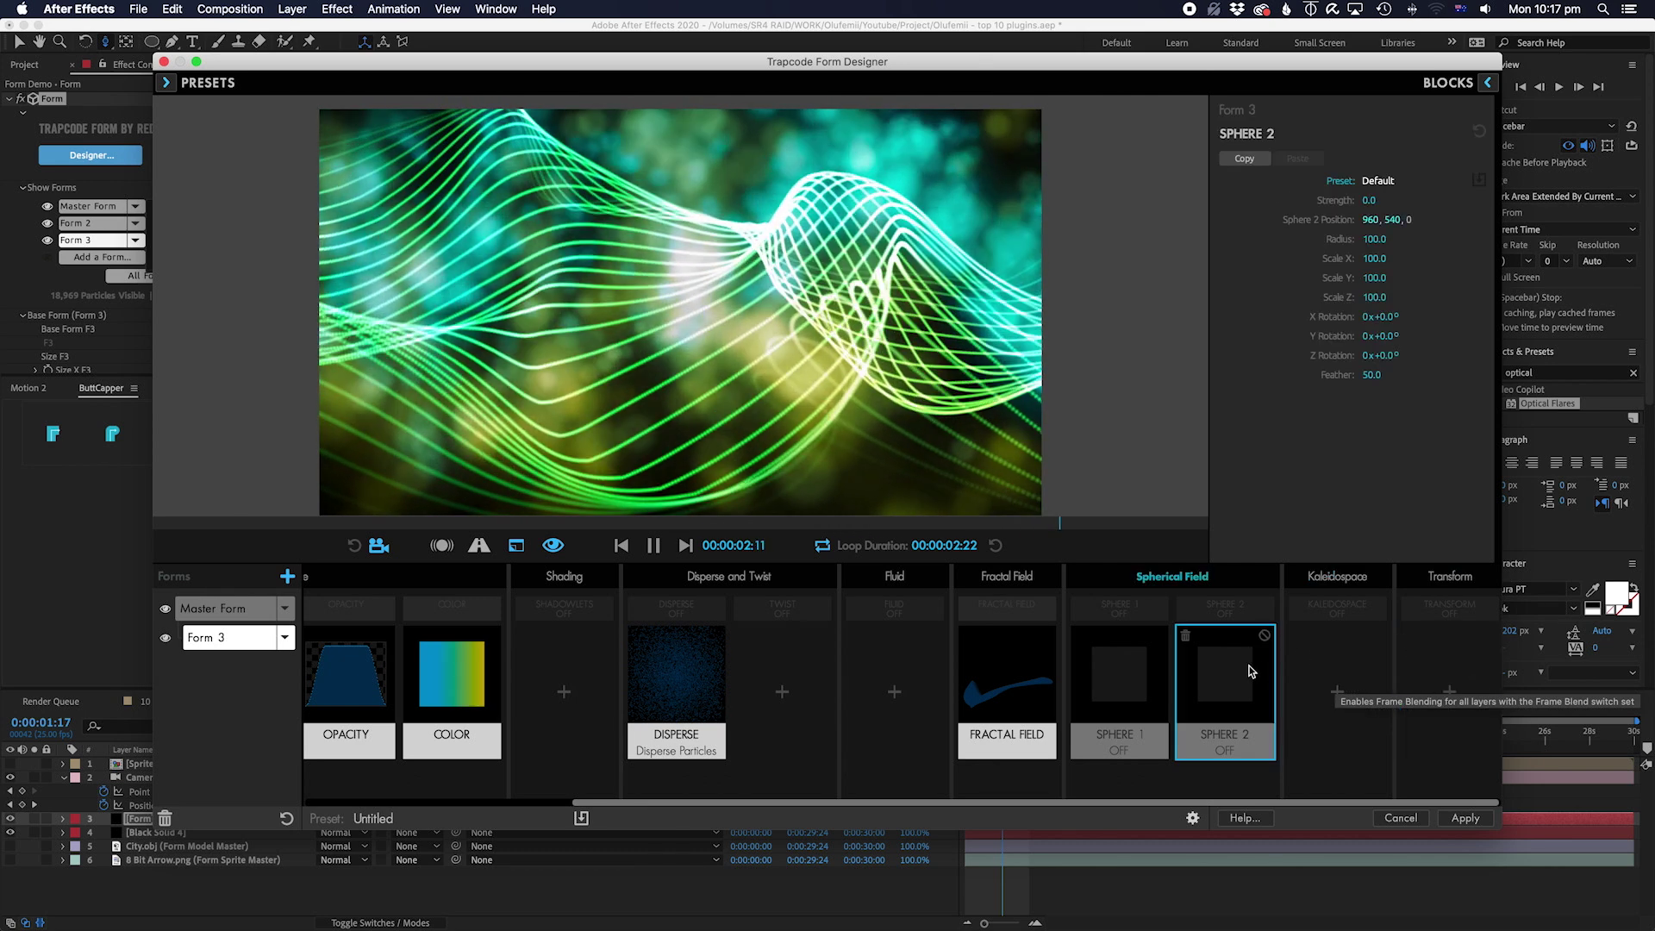
pyautogui.click(1187, 635)
pyautogui.click(1082, 635)
pyautogui.click(968, 636)
pyautogui.click(676, 681)
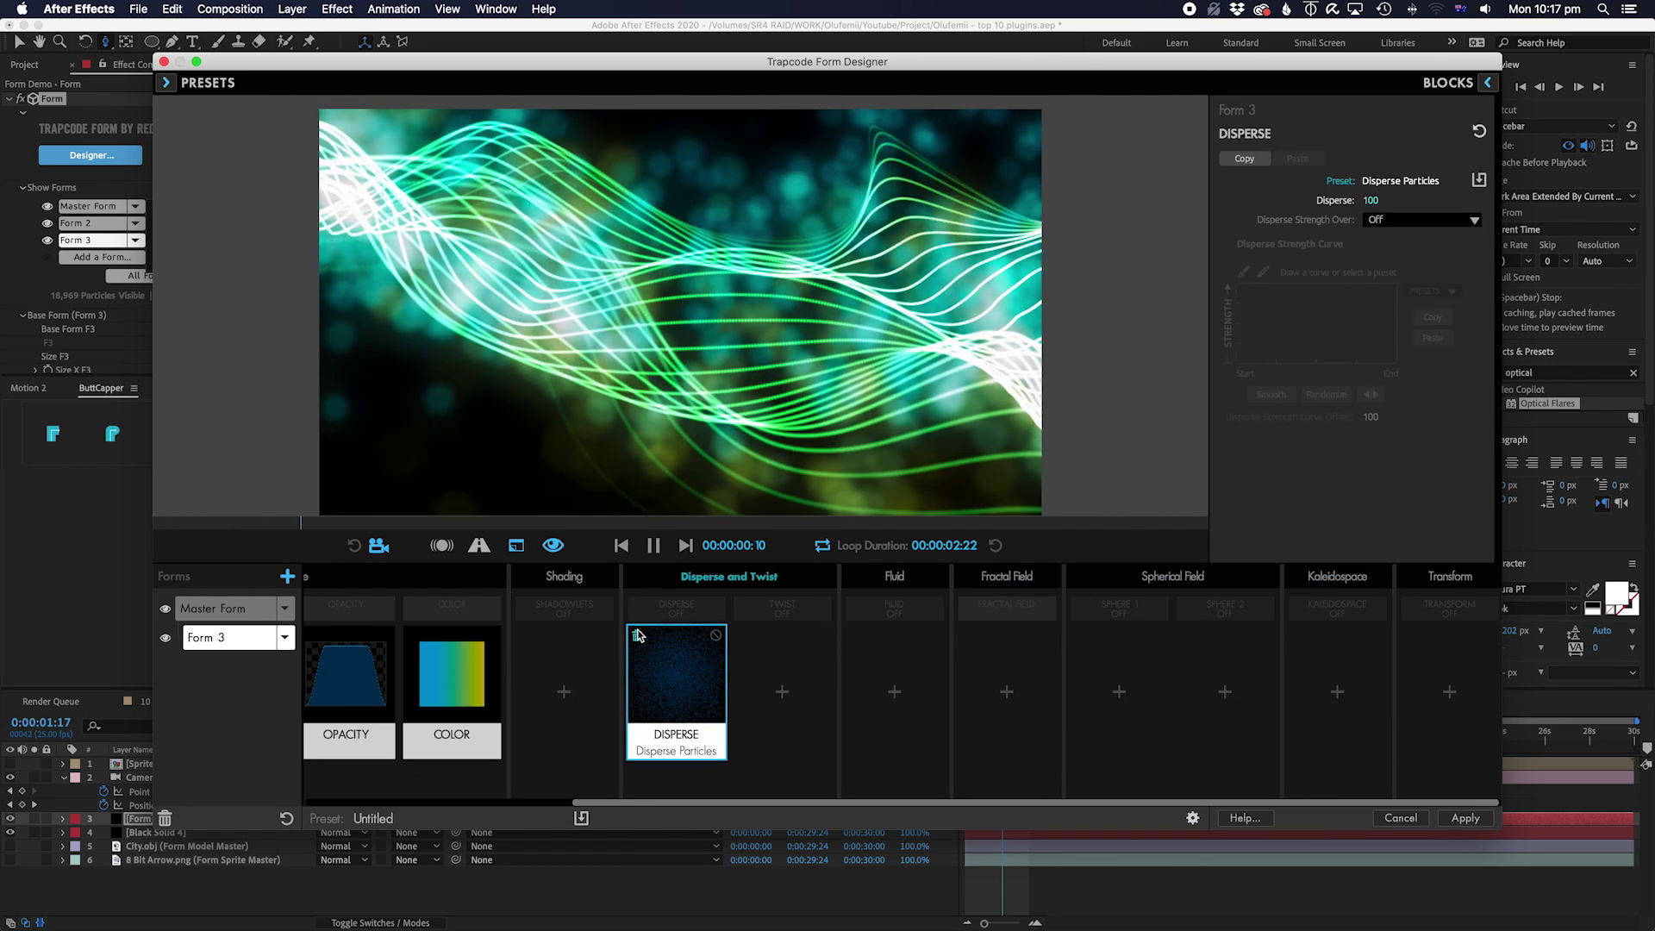
pyautogui.click(638, 635)
pyautogui.moveTo(750, 803); pyautogui.dragTo(484, 811)
pyautogui.click(592, 679)
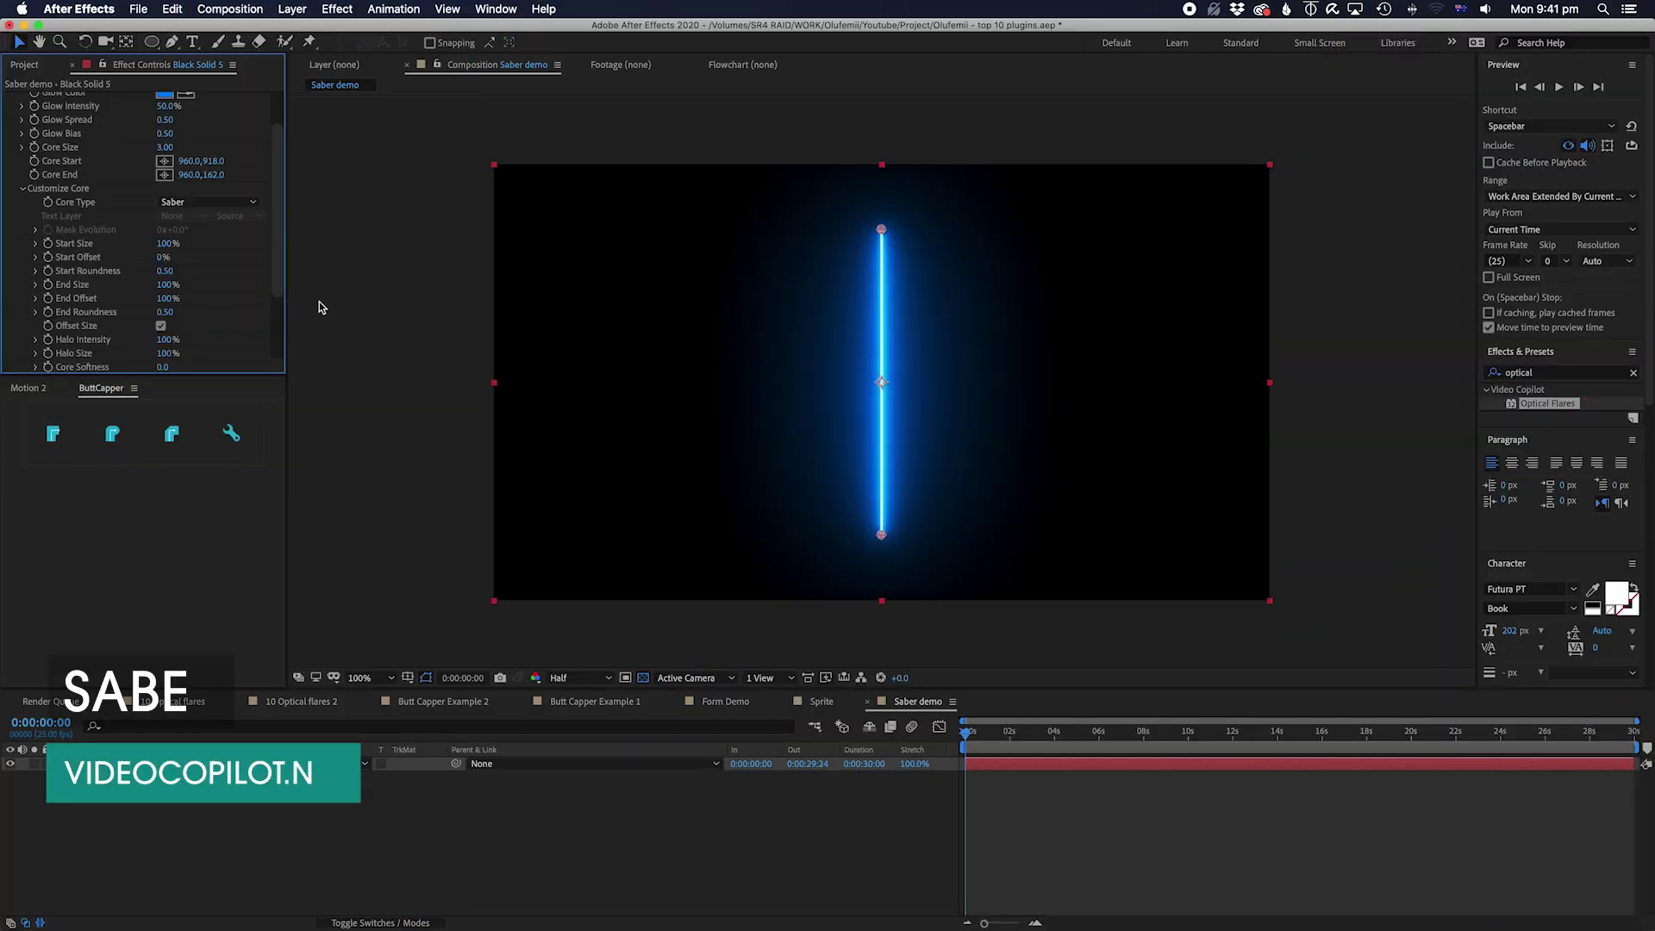
# Step: Reposition the saber's Core Start and End handles and set Glow Color to green
pyautogui.moveTo(886, 231); pyautogui.dragTo(1014, 234)
pyautogui.moveTo(881, 535); pyautogui.dragTo(863, 399)
pyautogui.moveTo(1014, 235); pyautogui.dragTo(747, 237)
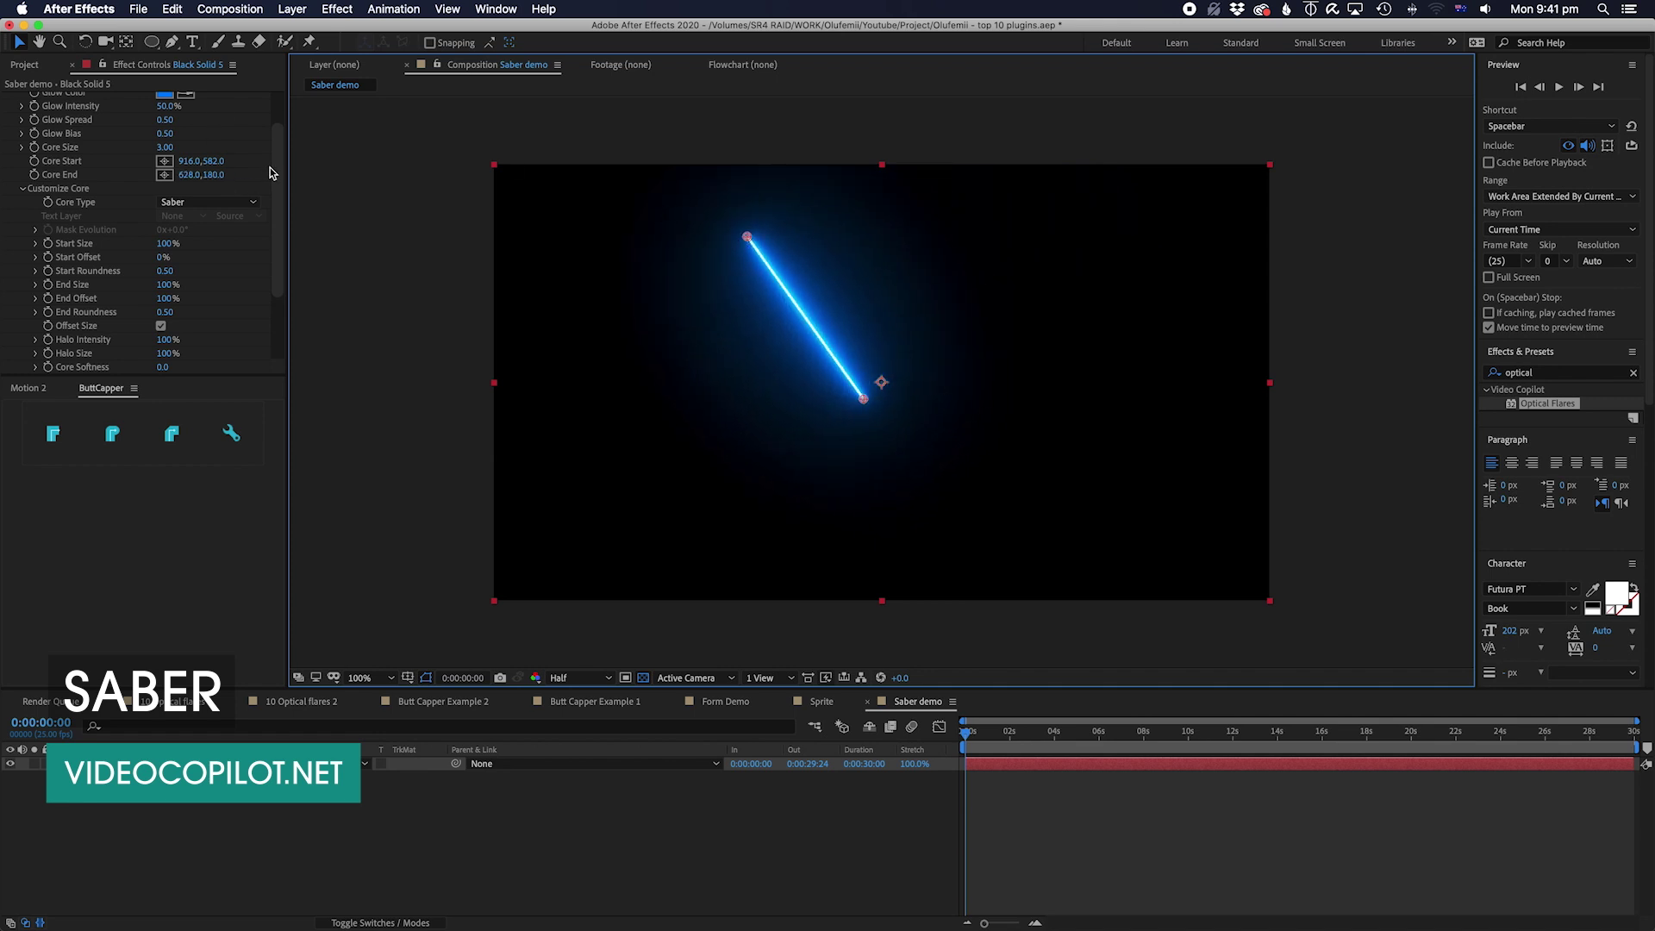
pyautogui.scroll(3, 271, 167)
pyautogui.click(160, 140)
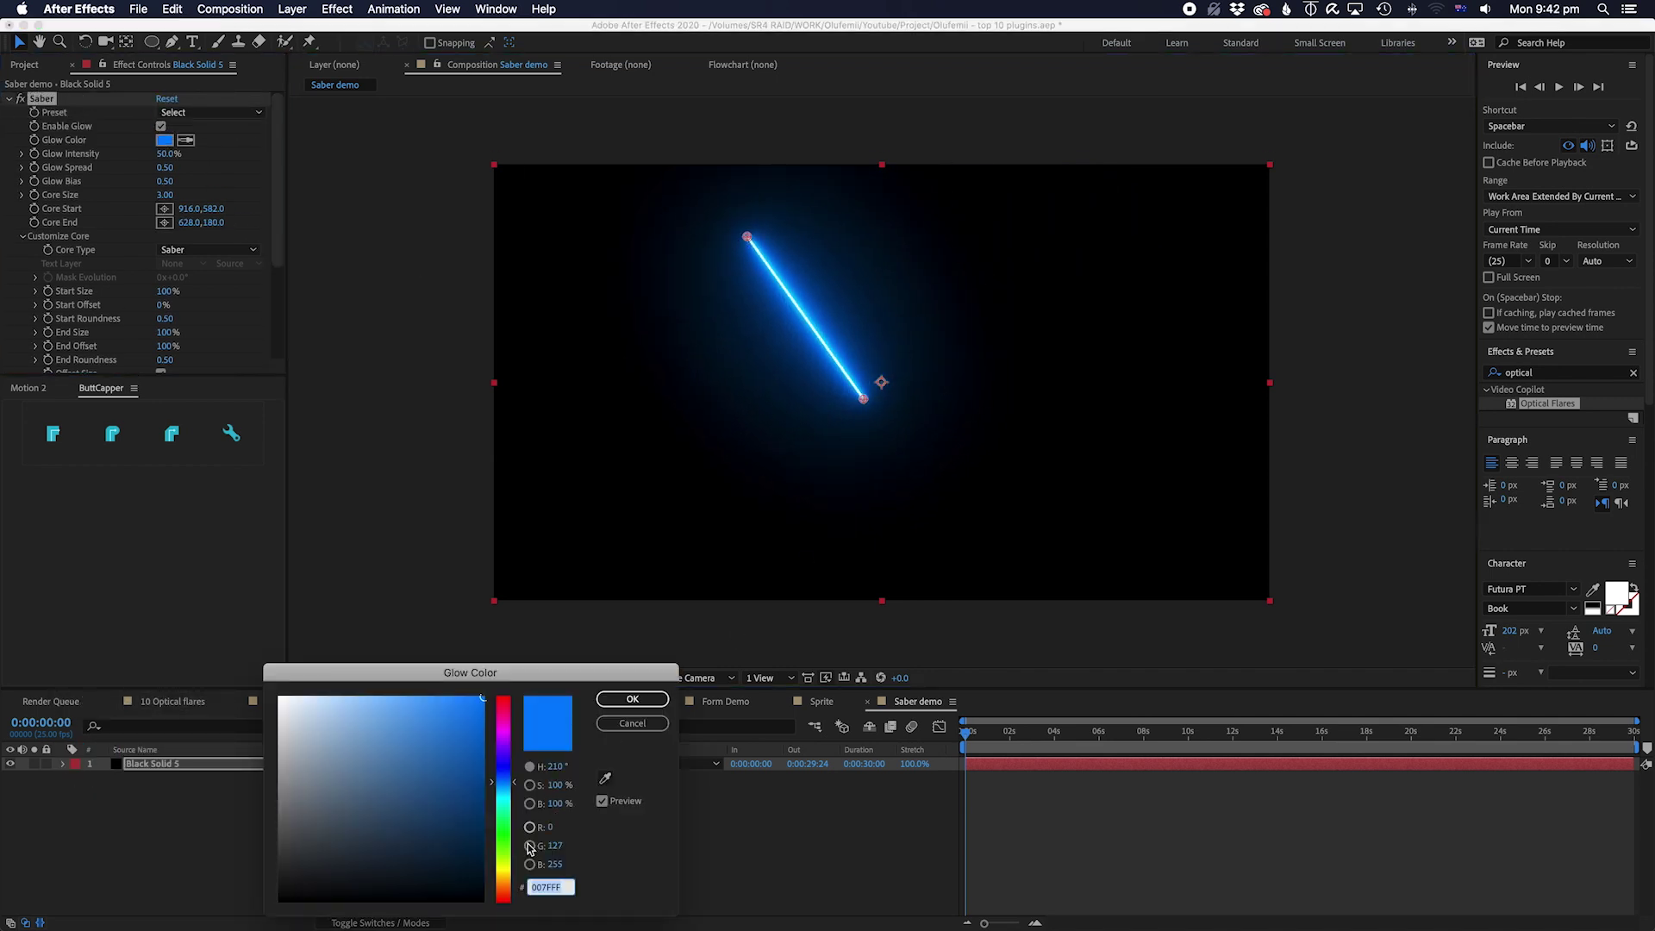
pyautogui.click(509, 855)
pyautogui.click(633, 700)
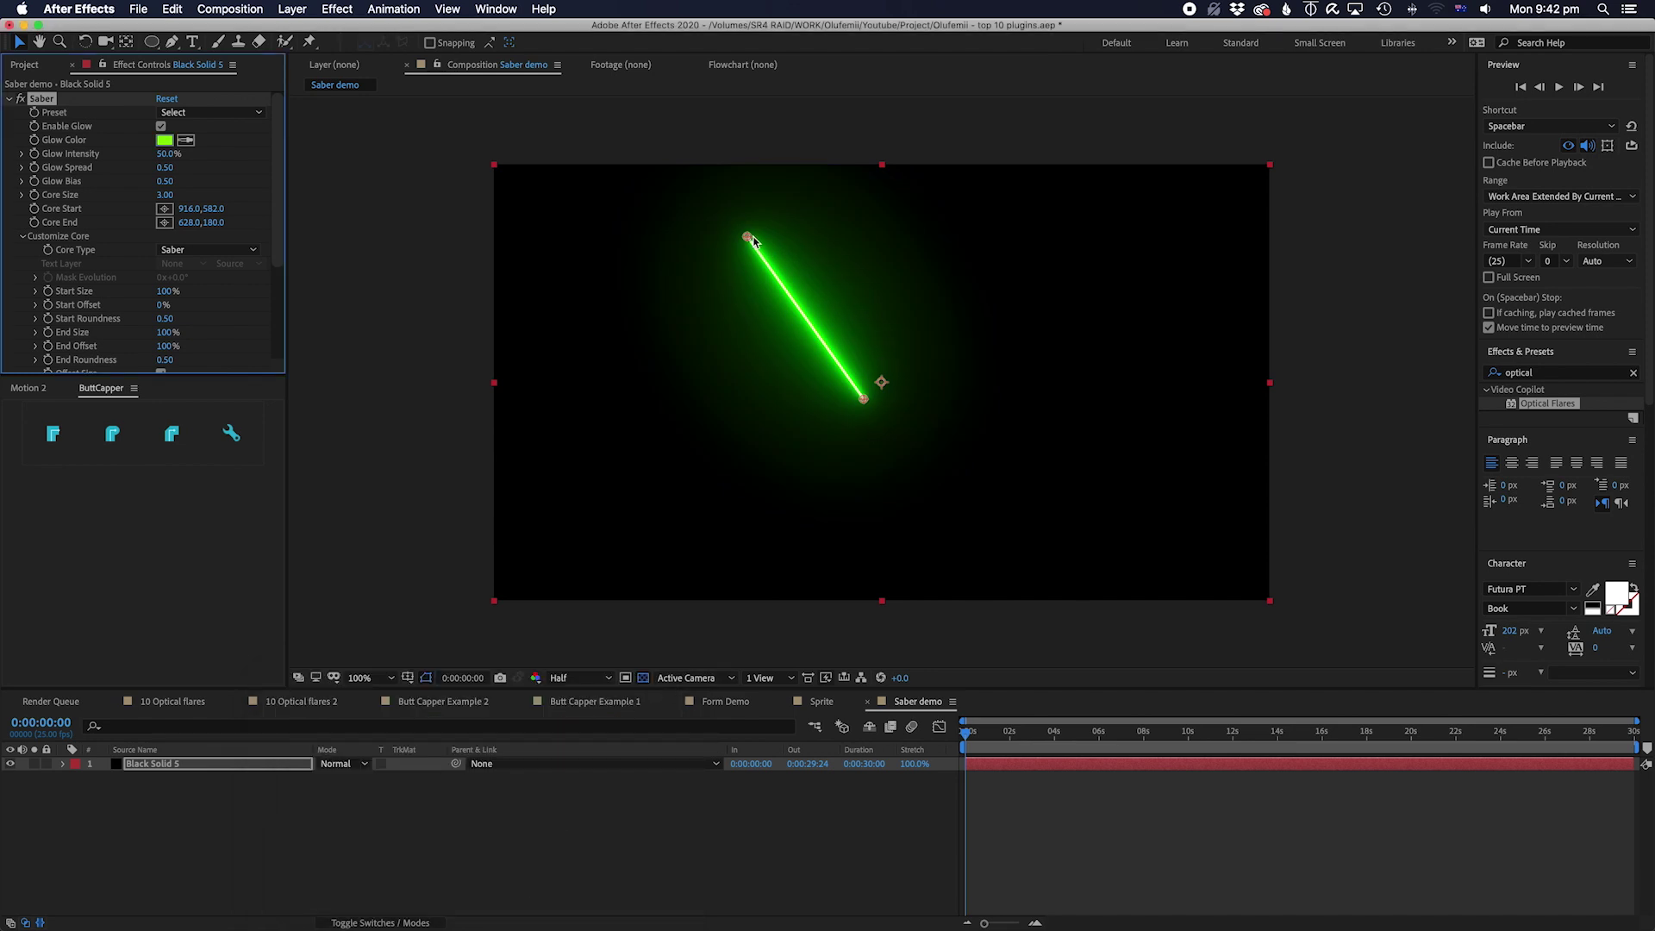
# Step: Angle the saber diagonally up to the right, with Core Size 4.40 and Glow Spread 0.92
pyautogui.moveTo(752, 240); pyautogui.dragTo(943, 264)
pyautogui.moveTo(865, 401); pyautogui.dragTo(860, 454)
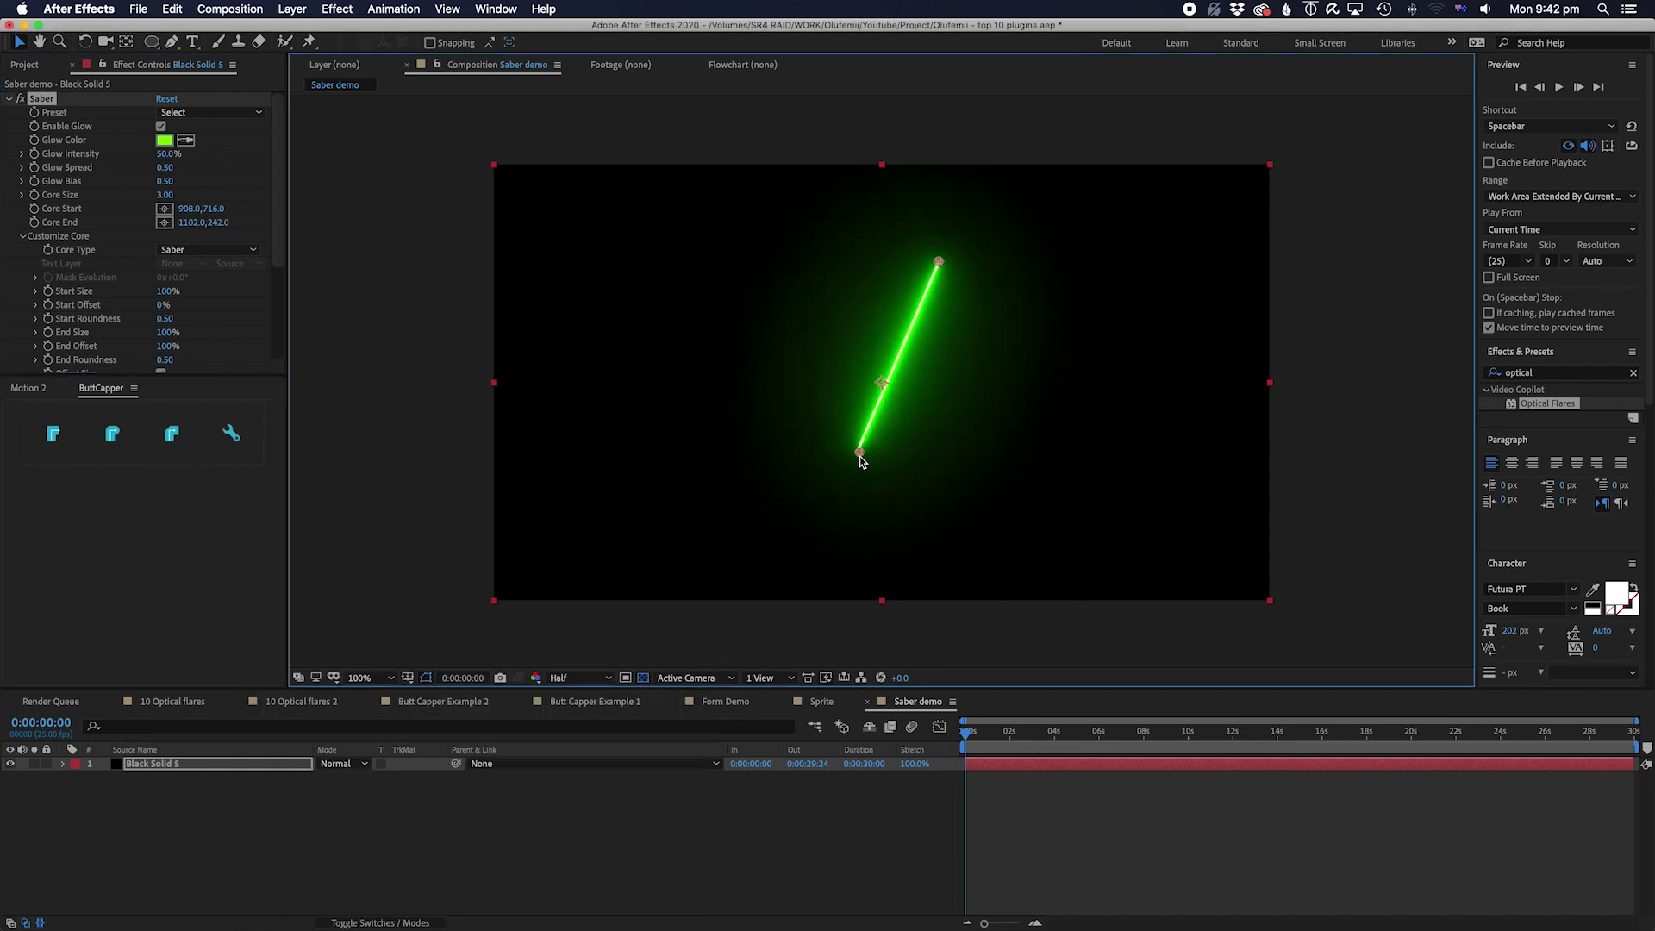
pyautogui.moveTo(168, 196); pyautogui.dragTo(181, 194)
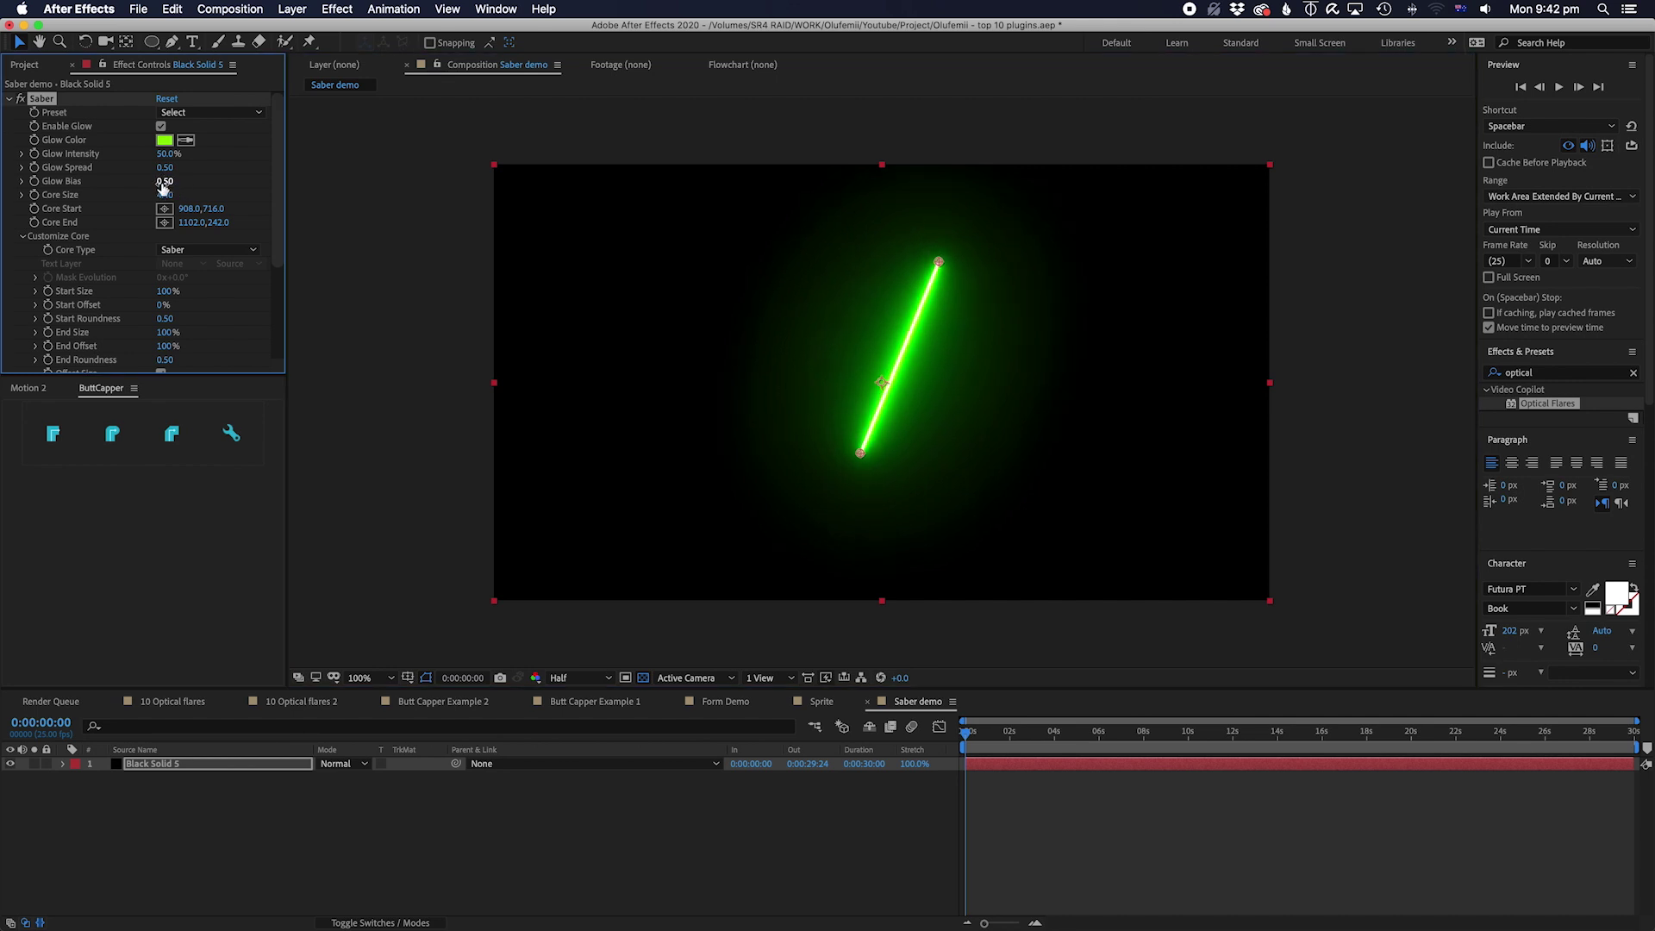
pyautogui.moveTo(162, 168)
pyautogui.mouseDown()
pyautogui.moveTo(205, 168)
pyautogui.moveTo(164, 167)
pyautogui.mouseUp()
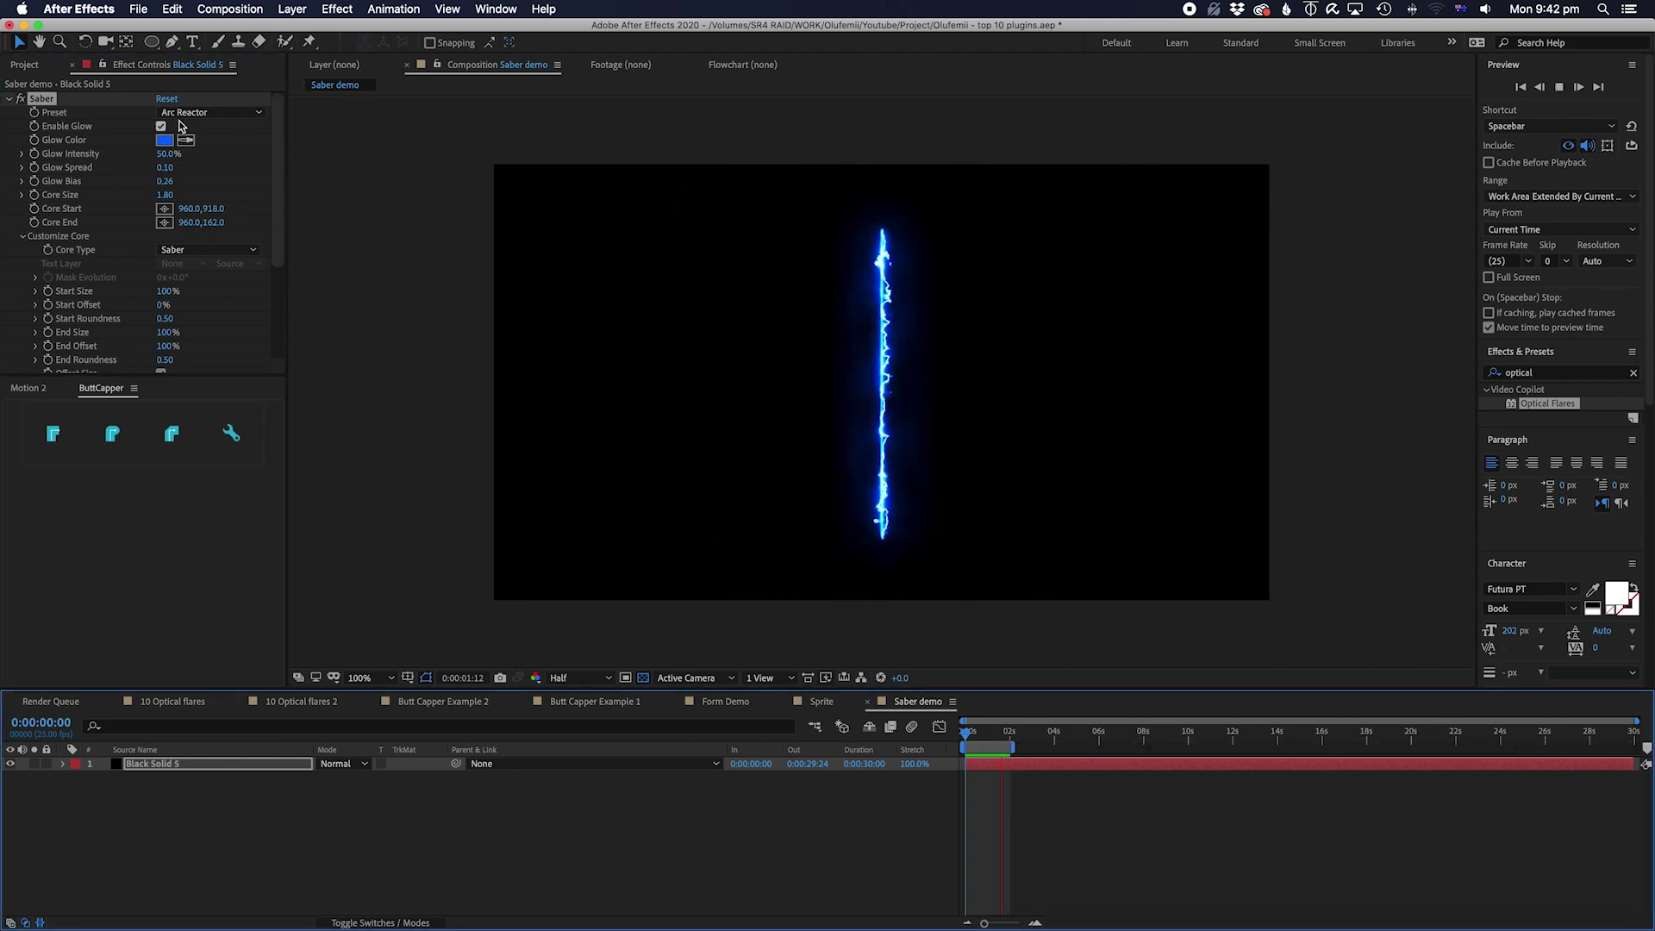
# Step: Apply the Burning Saber preset, preview it, and move the time to 0:00:02:00
pyautogui.click(179, 113)
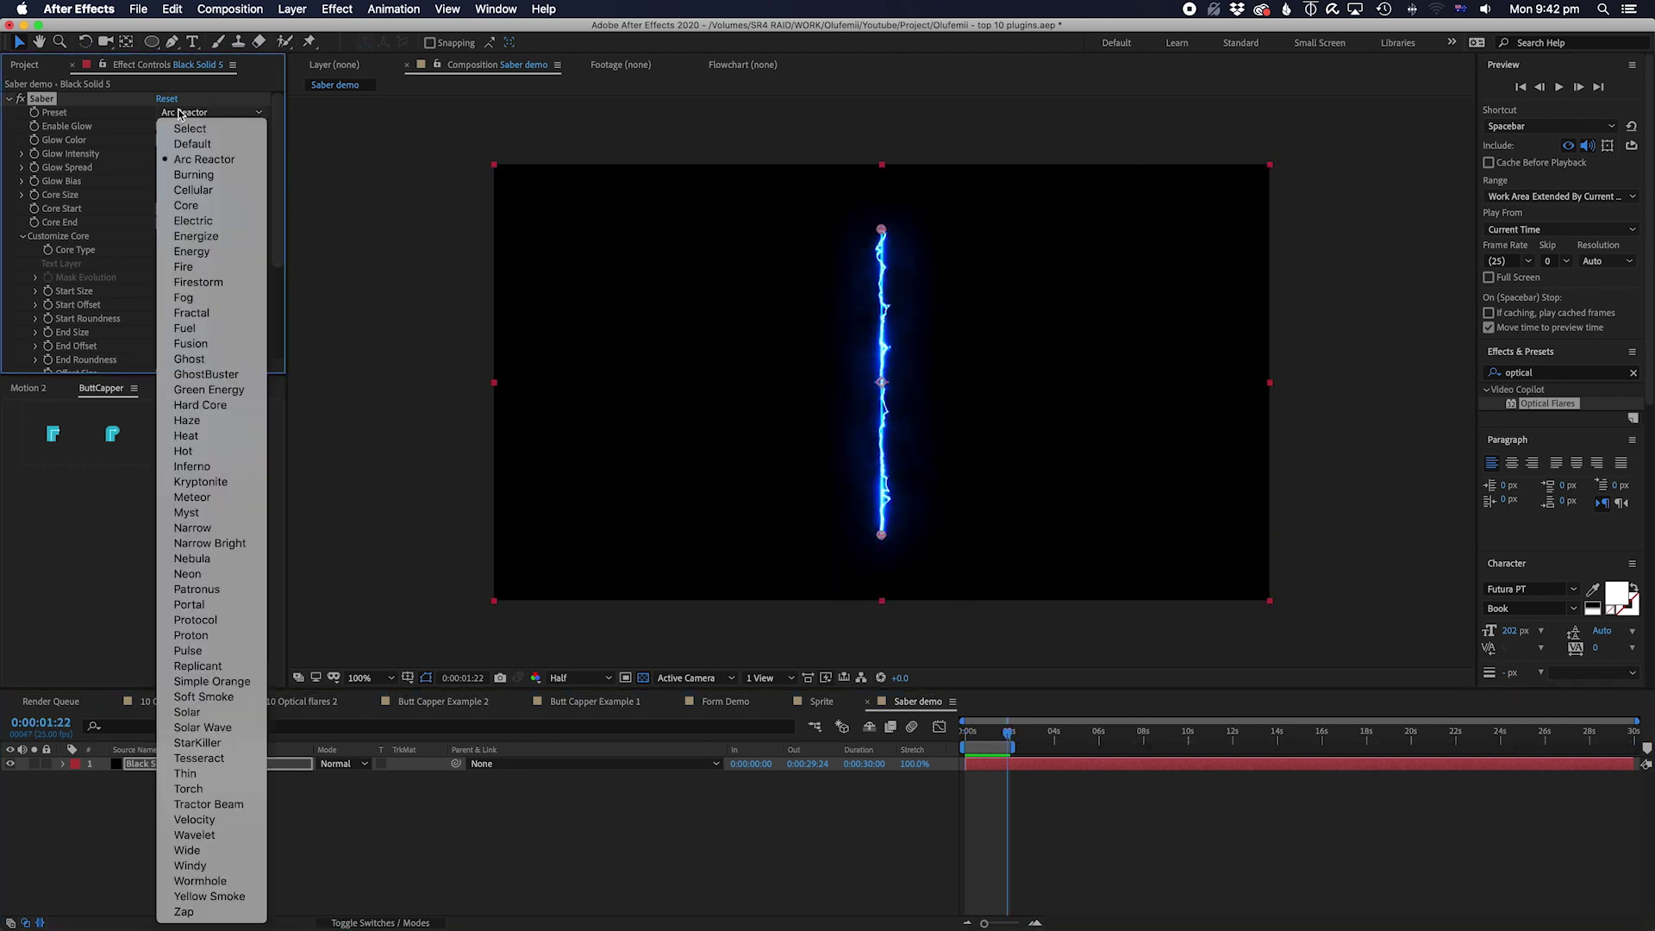
pyautogui.click(193, 175)
pyautogui.click(919, 745)
pyautogui.press('Home')
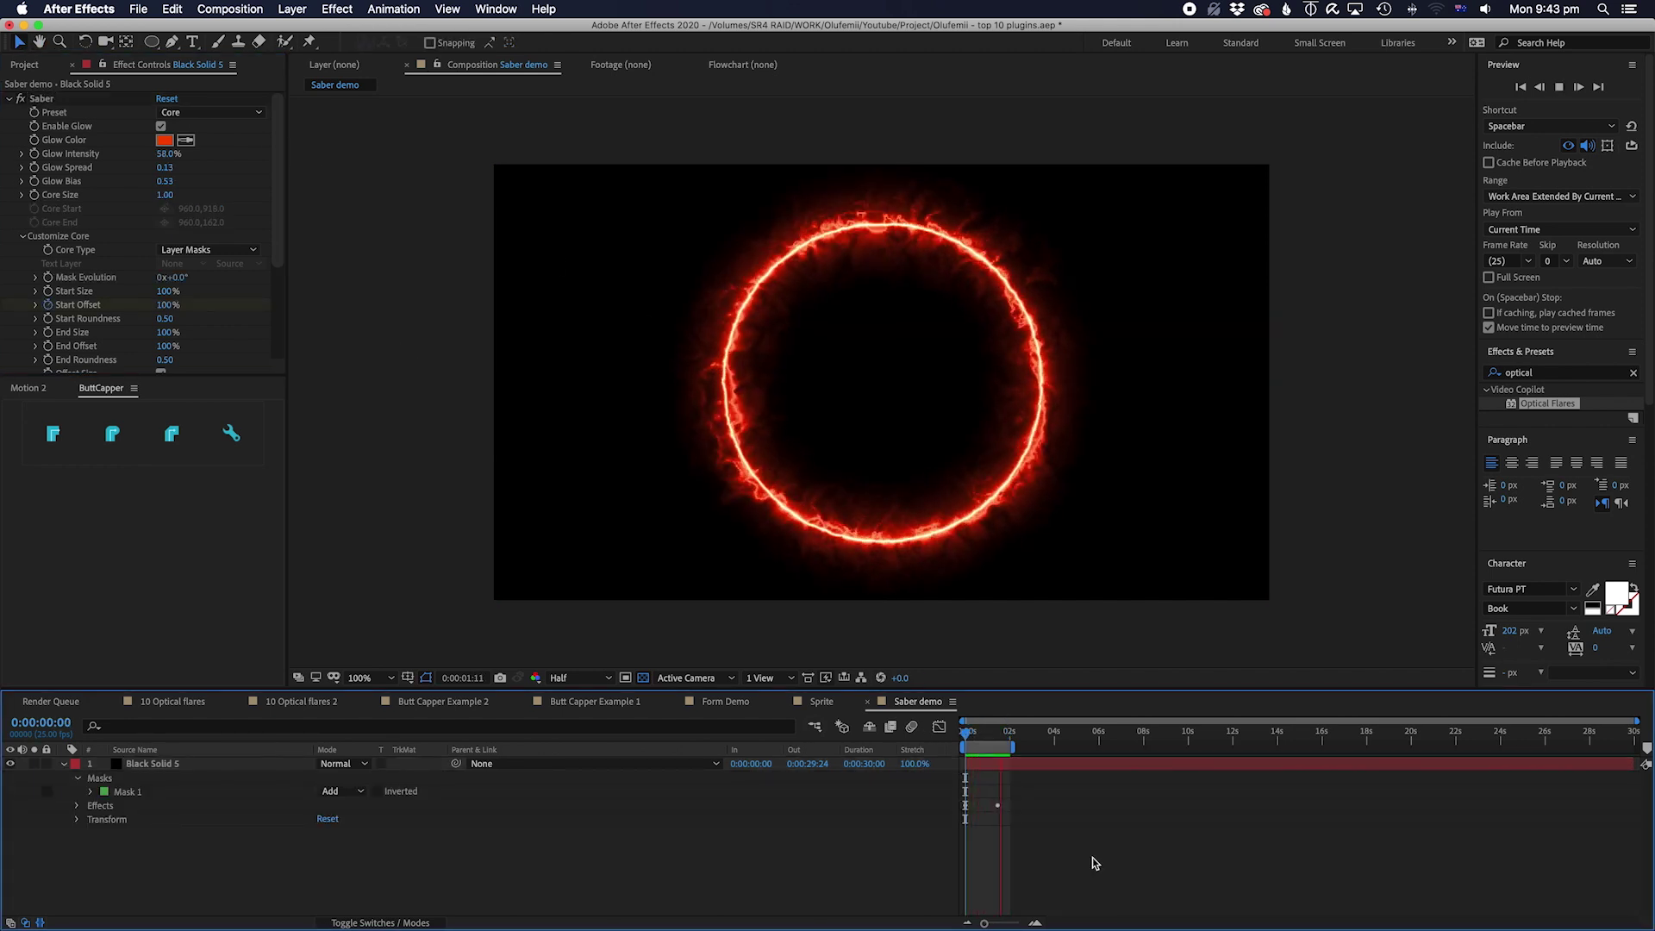
pyautogui.press('space')
pyautogui.click(1002, 735)
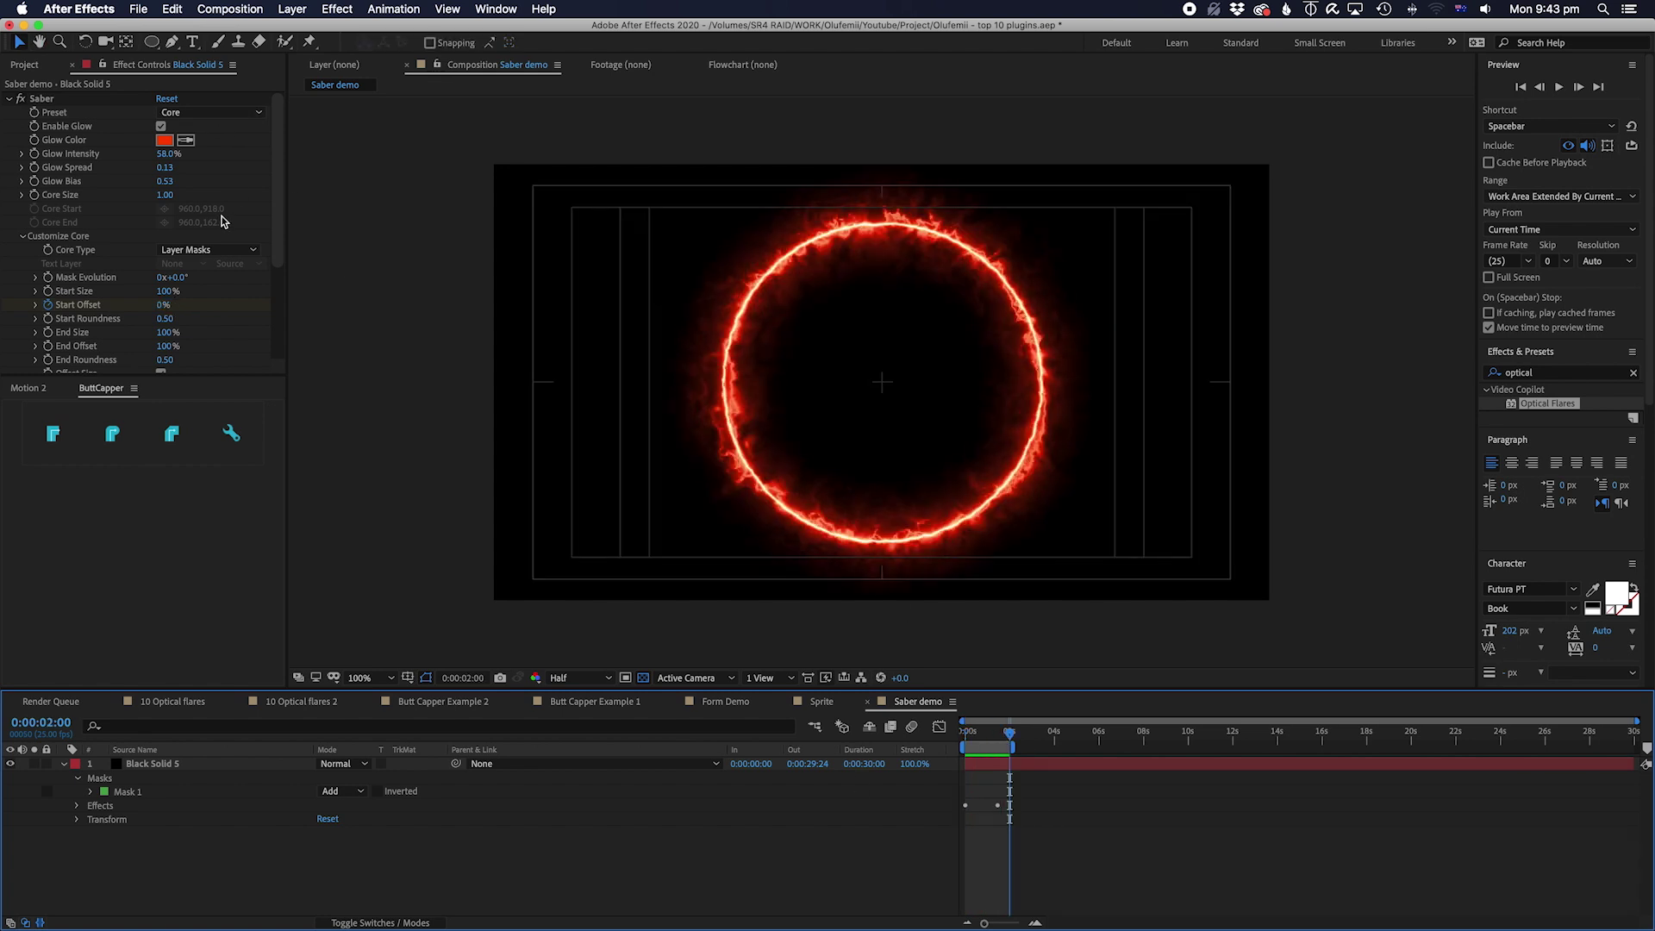
# Step: Try the Energize Saber preset, then return to Burning and preview it from the start
pyautogui.click(212, 112)
pyautogui.click(211, 214)
pyautogui.click(966, 732)
pyautogui.press('space')
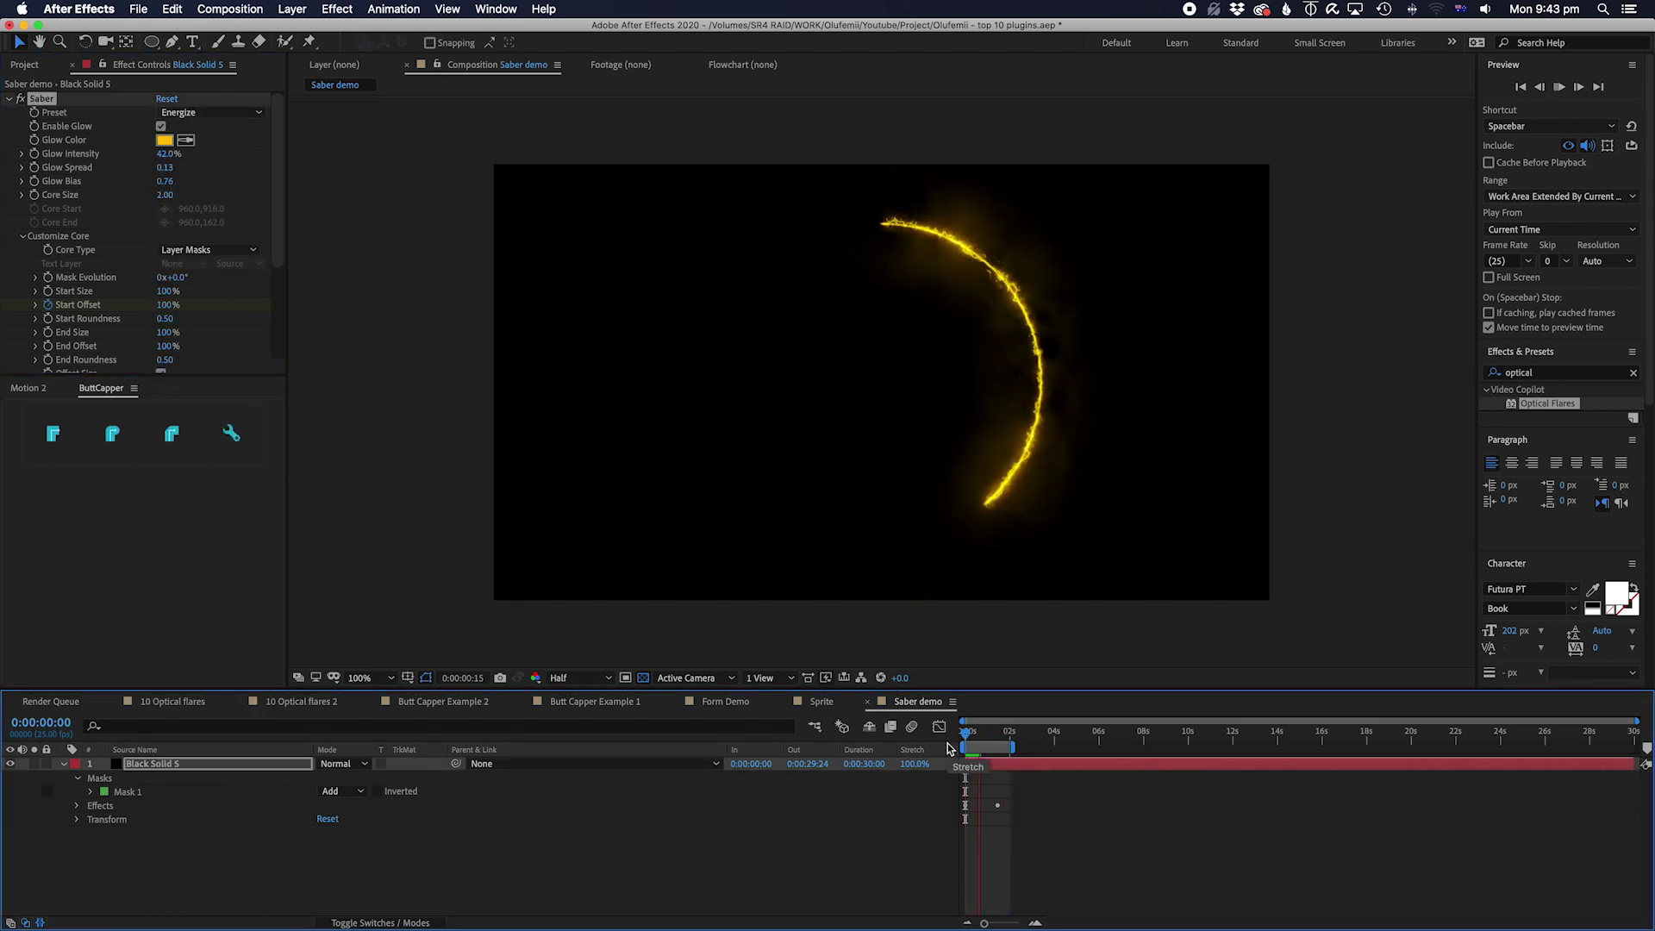
pyautogui.press('space')
pyautogui.click(211, 112)
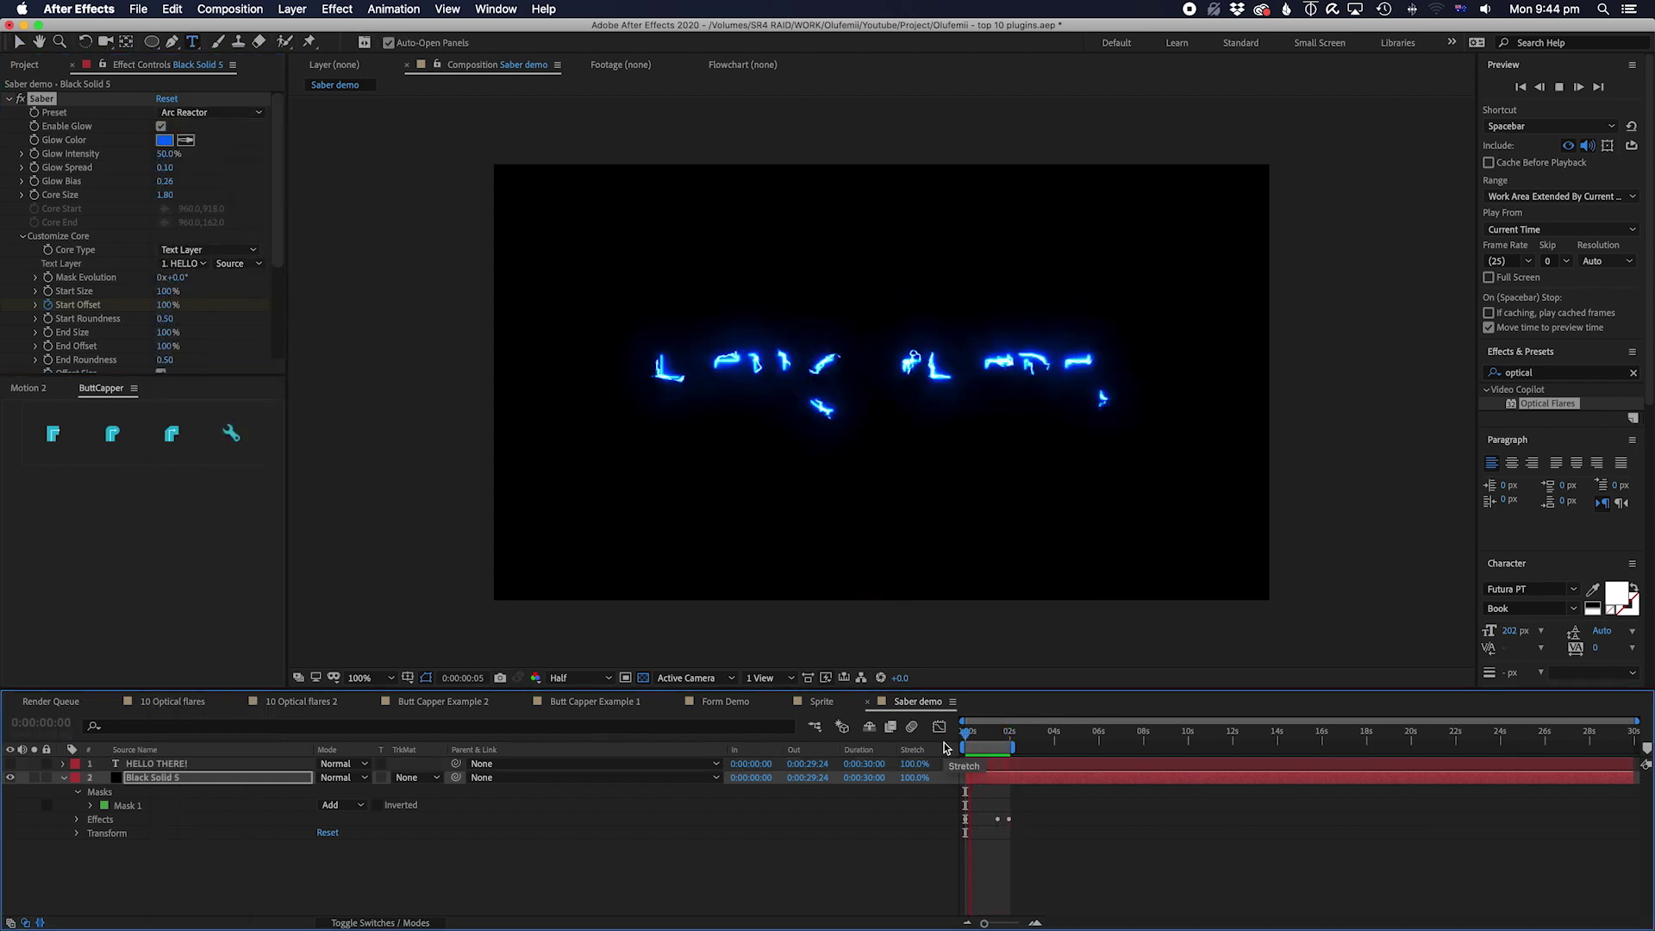
pyautogui.click(211, 112)
pyautogui.click(207, 174)
pyautogui.press('Home')
pyautogui.press('space')
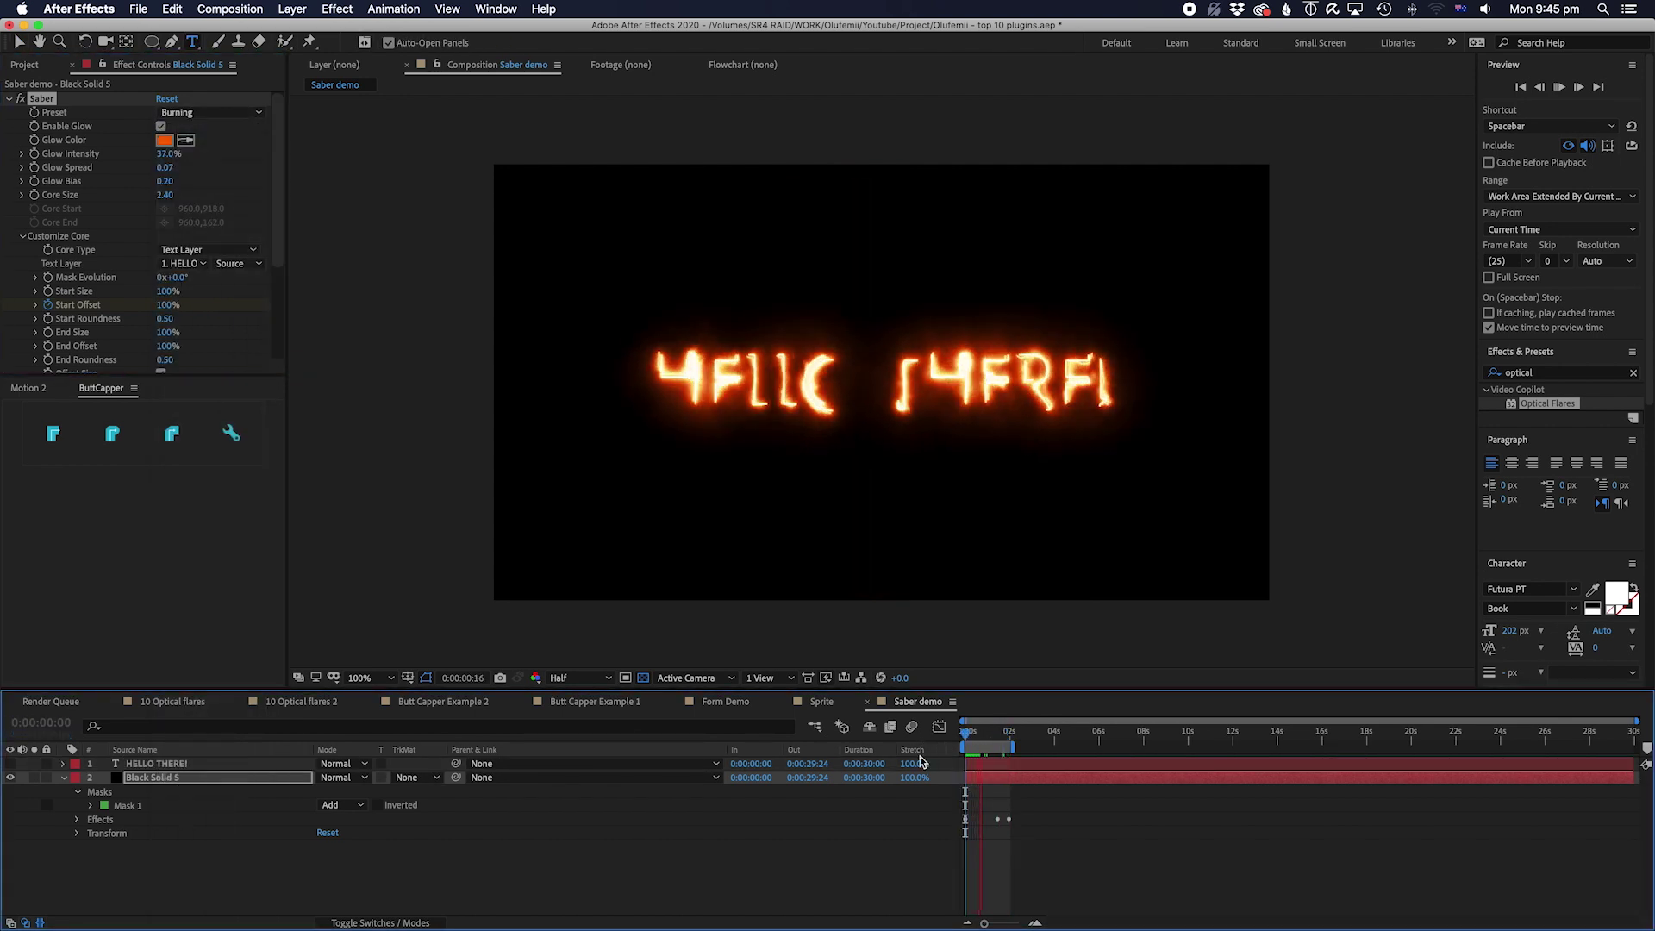
# Step: Switch to the Cellular preset, adjust Glow Spread, set Glow Bias to 0, and preview
pyautogui.click(211, 112)
pyautogui.click(207, 192)
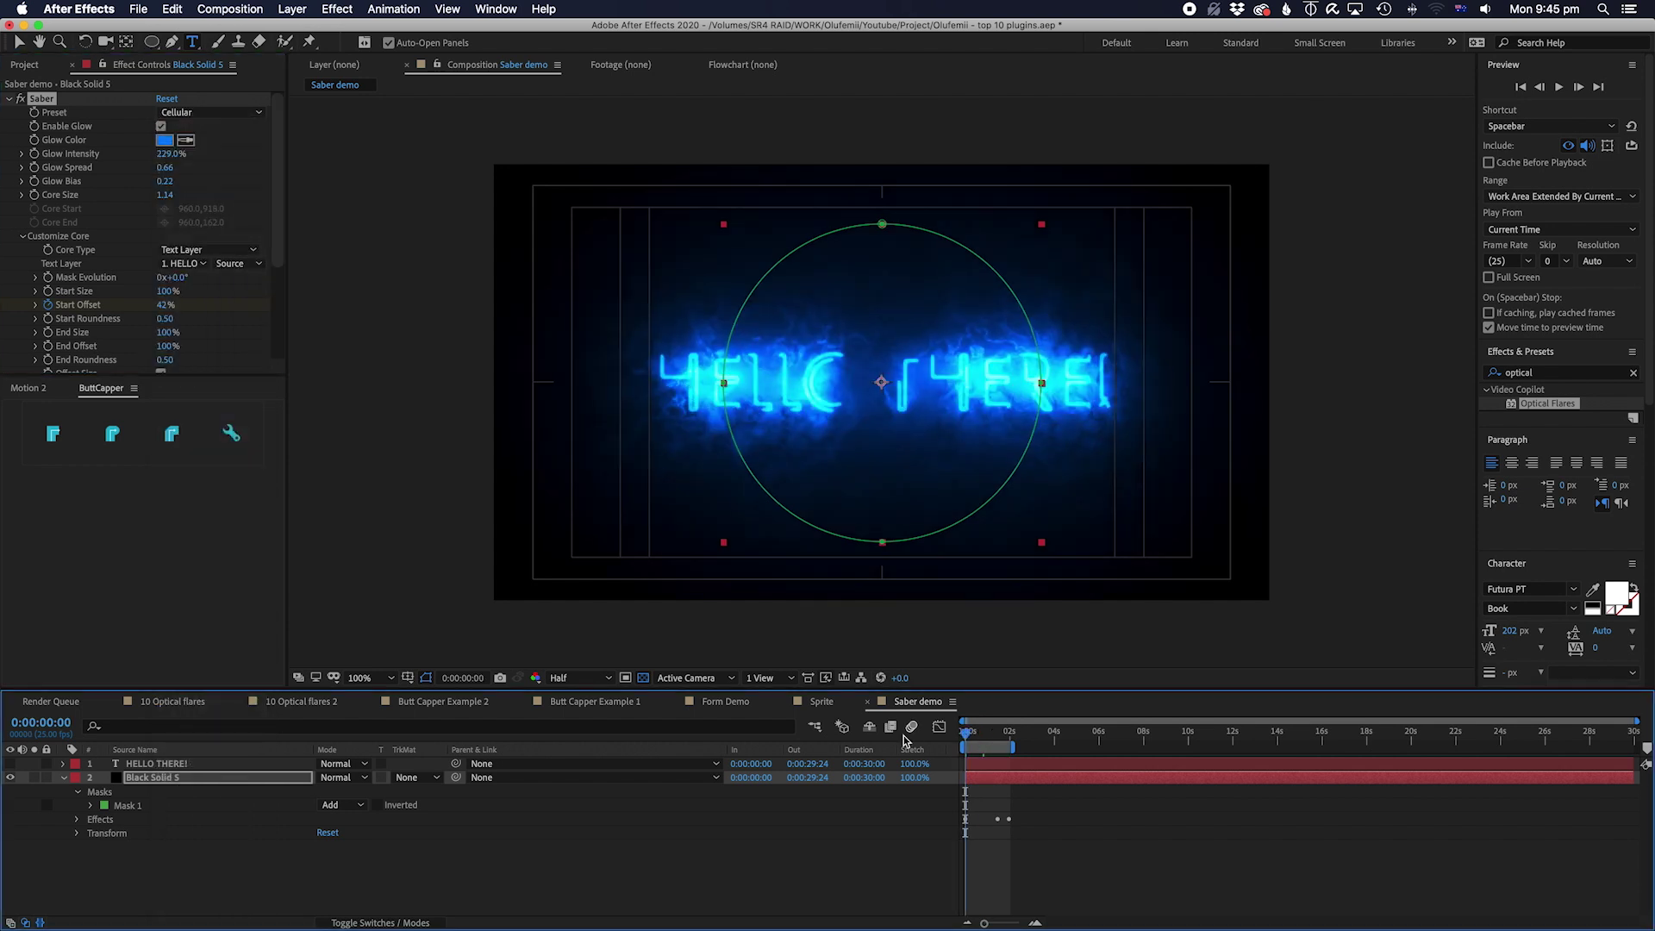
pyautogui.moveTo(164, 167)
pyautogui.mouseDown()
pyautogui.moveTo(185, 167)
pyautogui.moveTo(164, 168)
pyautogui.mouseUp()
pyautogui.moveTo(164, 181); pyautogui.dragTo(141, 184)
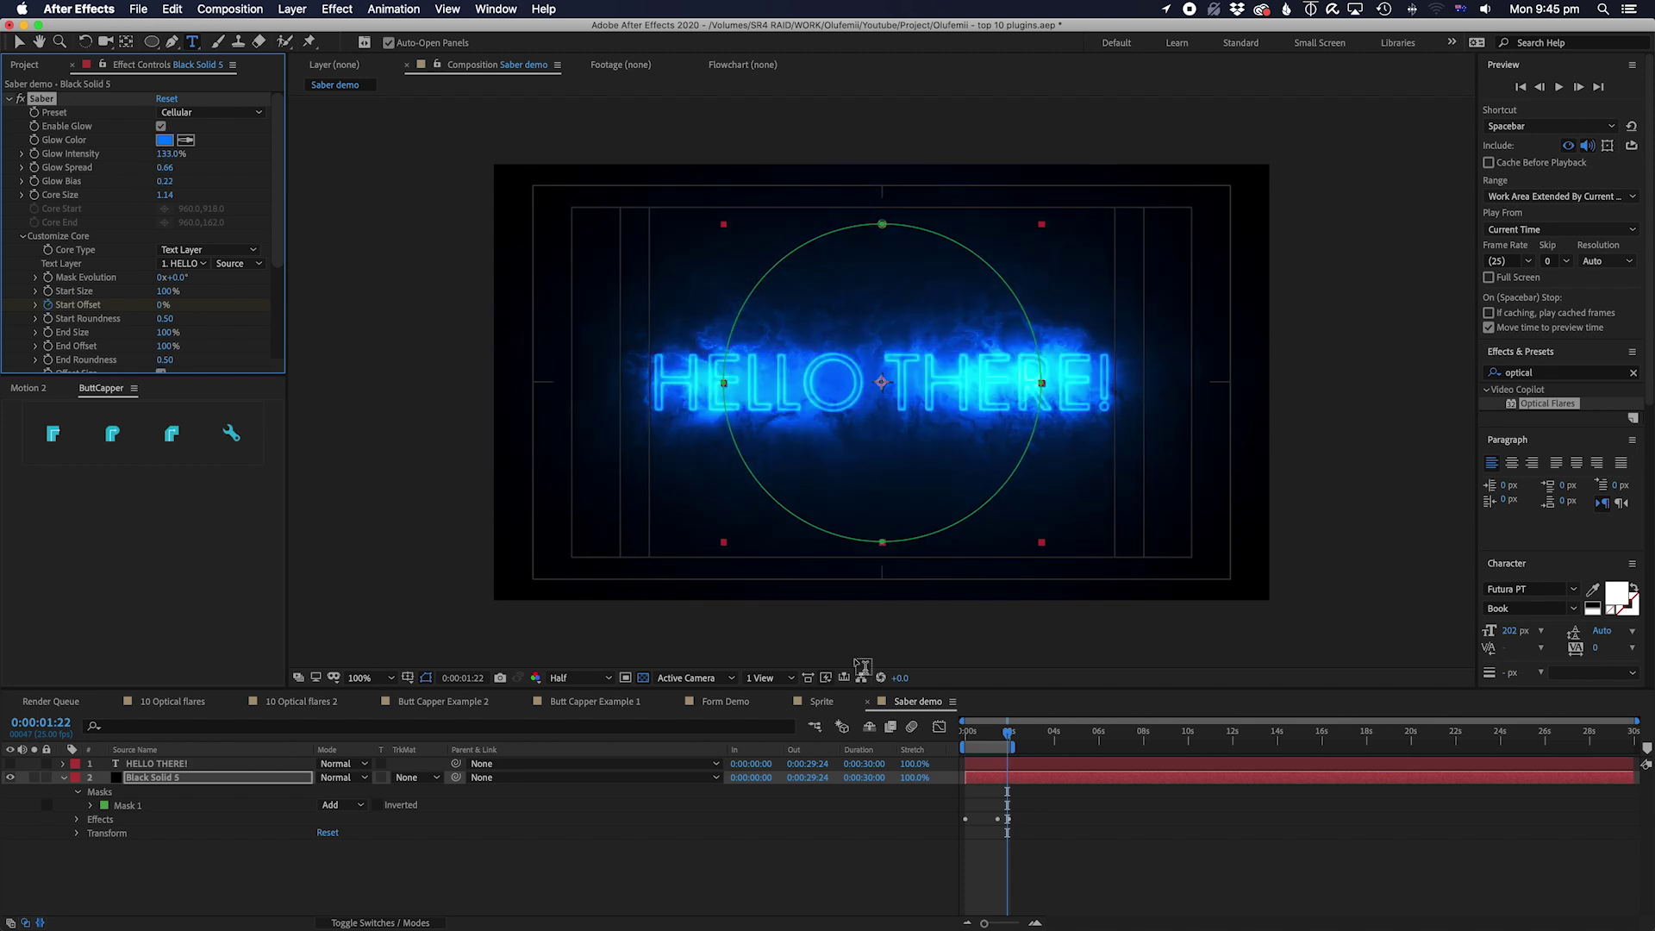
pyautogui.press('space')
pyautogui.scroll(-5, 167, 258)
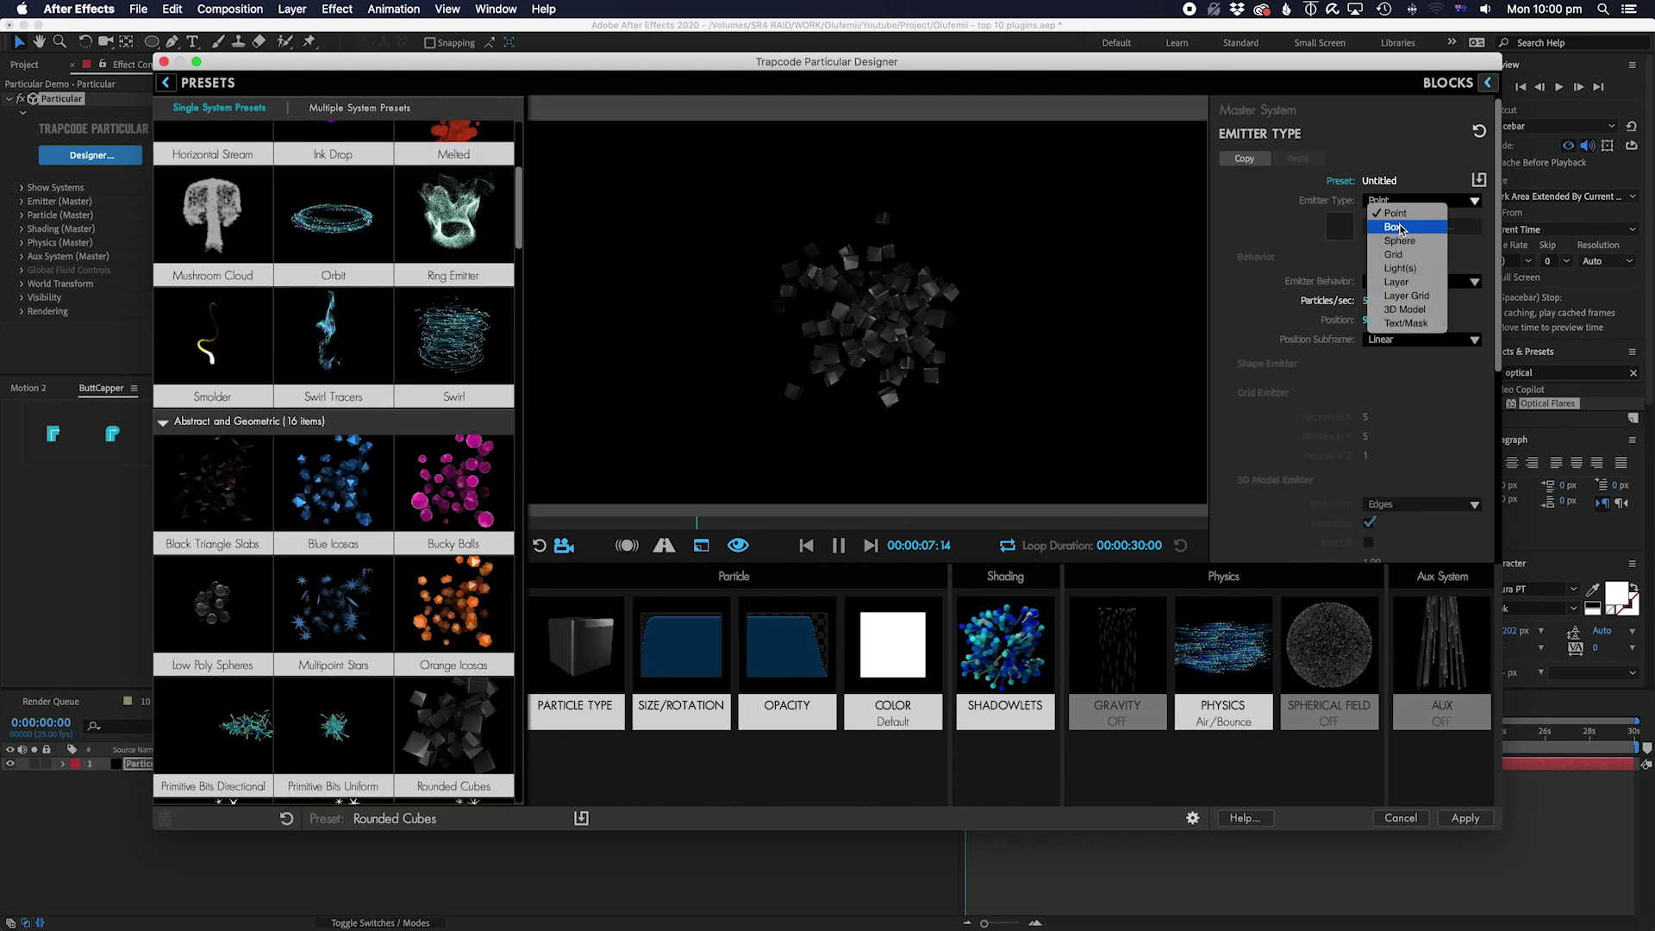
# Step: Review the particle and emitter type blocks and enlarge the 3D Model emitter to 646 × 418 × 500
pyautogui.click(1403, 222)
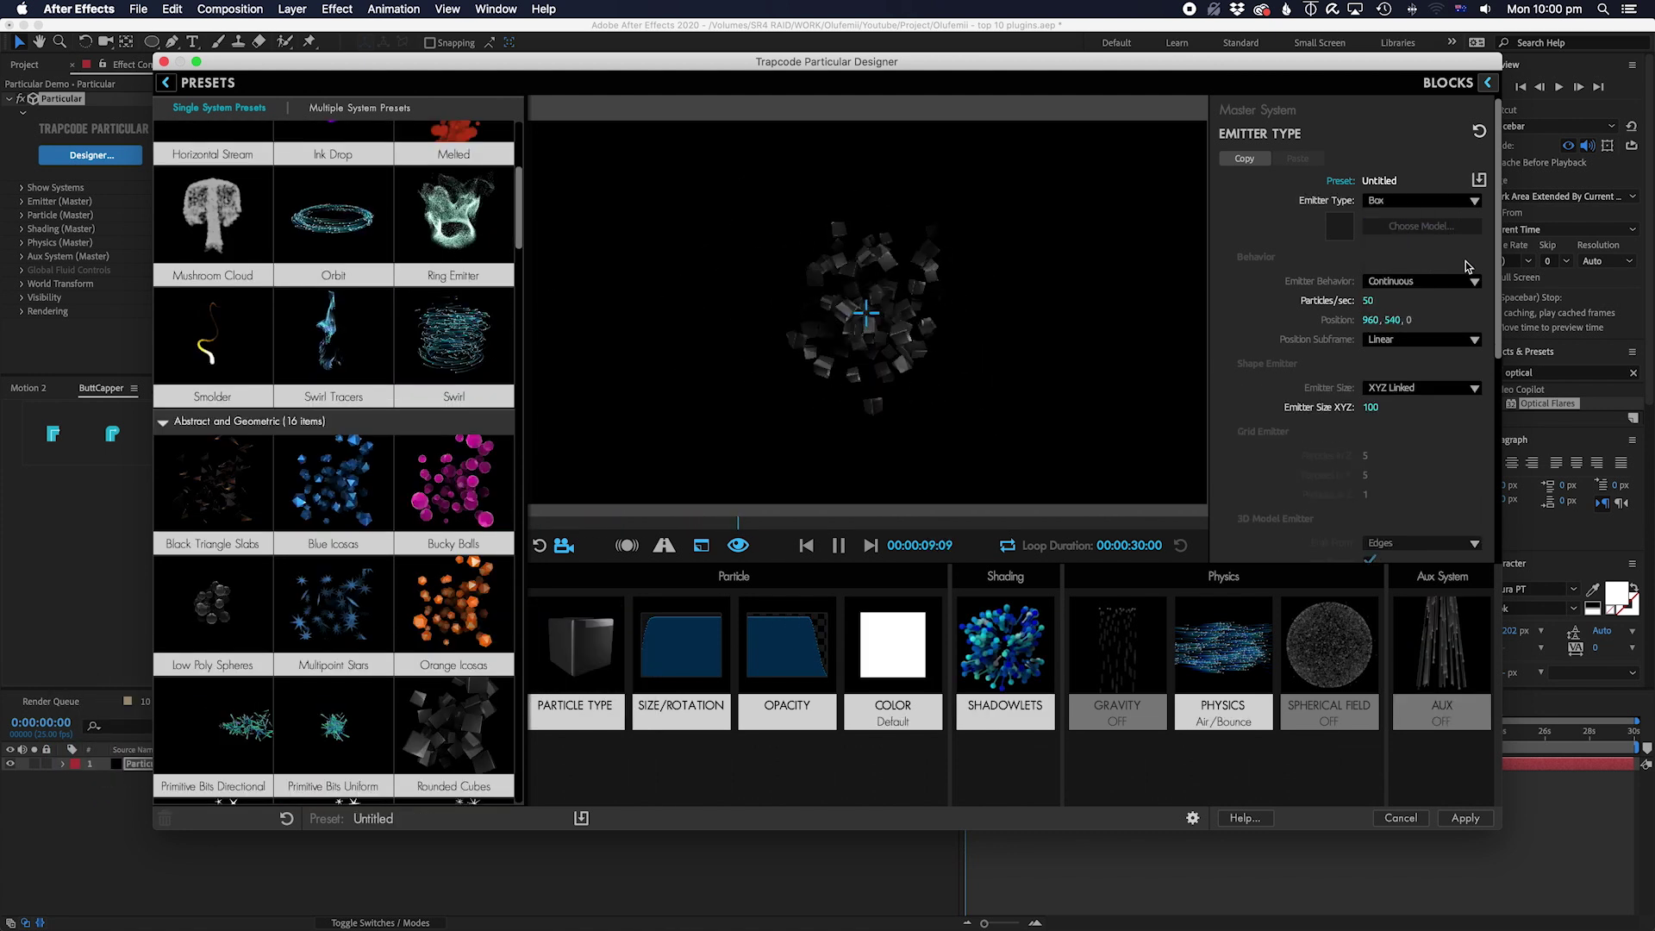
pyautogui.scroll(-5, 1431, 480)
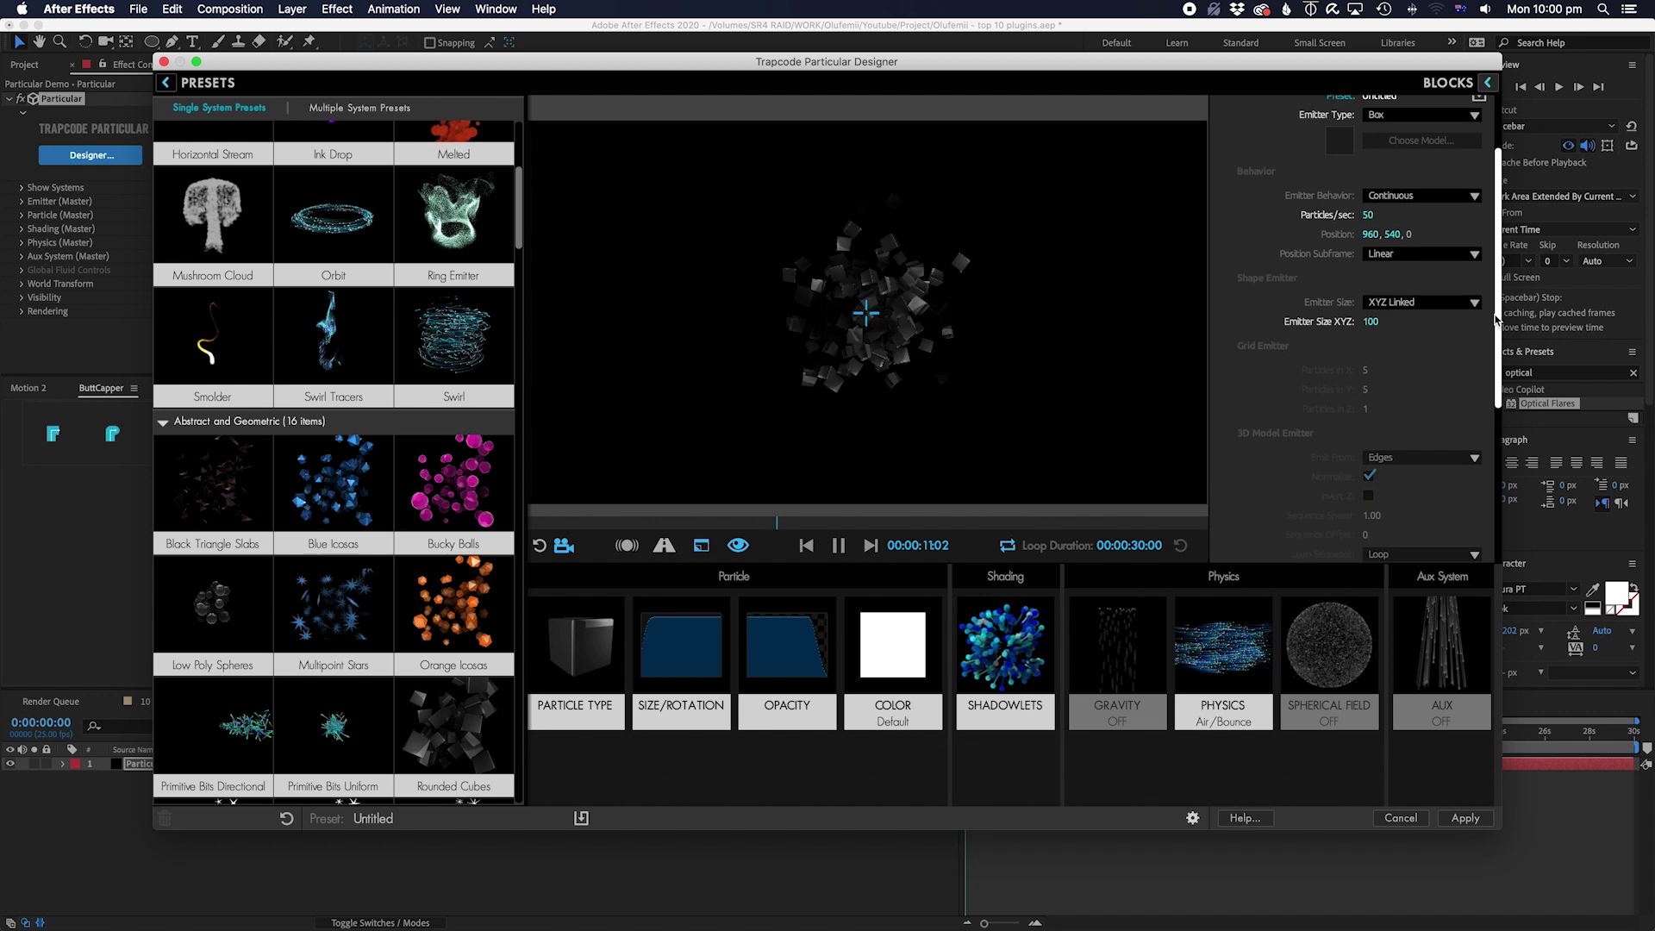
pyautogui.click(576, 647)
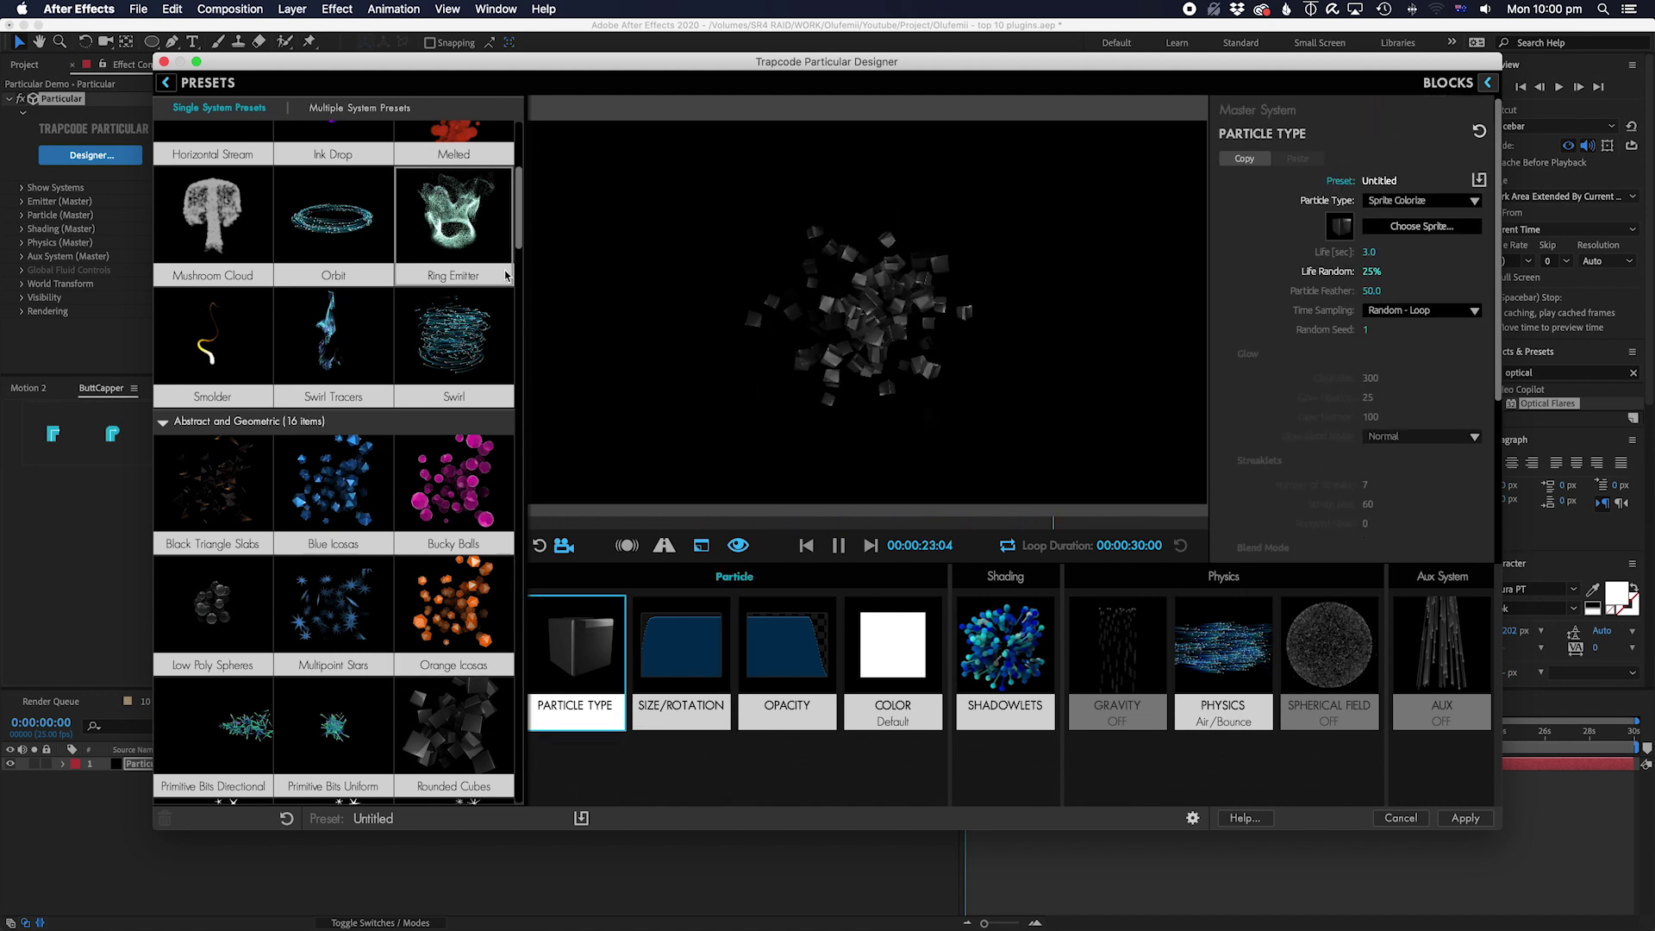
pyautogui.click(349, 660)
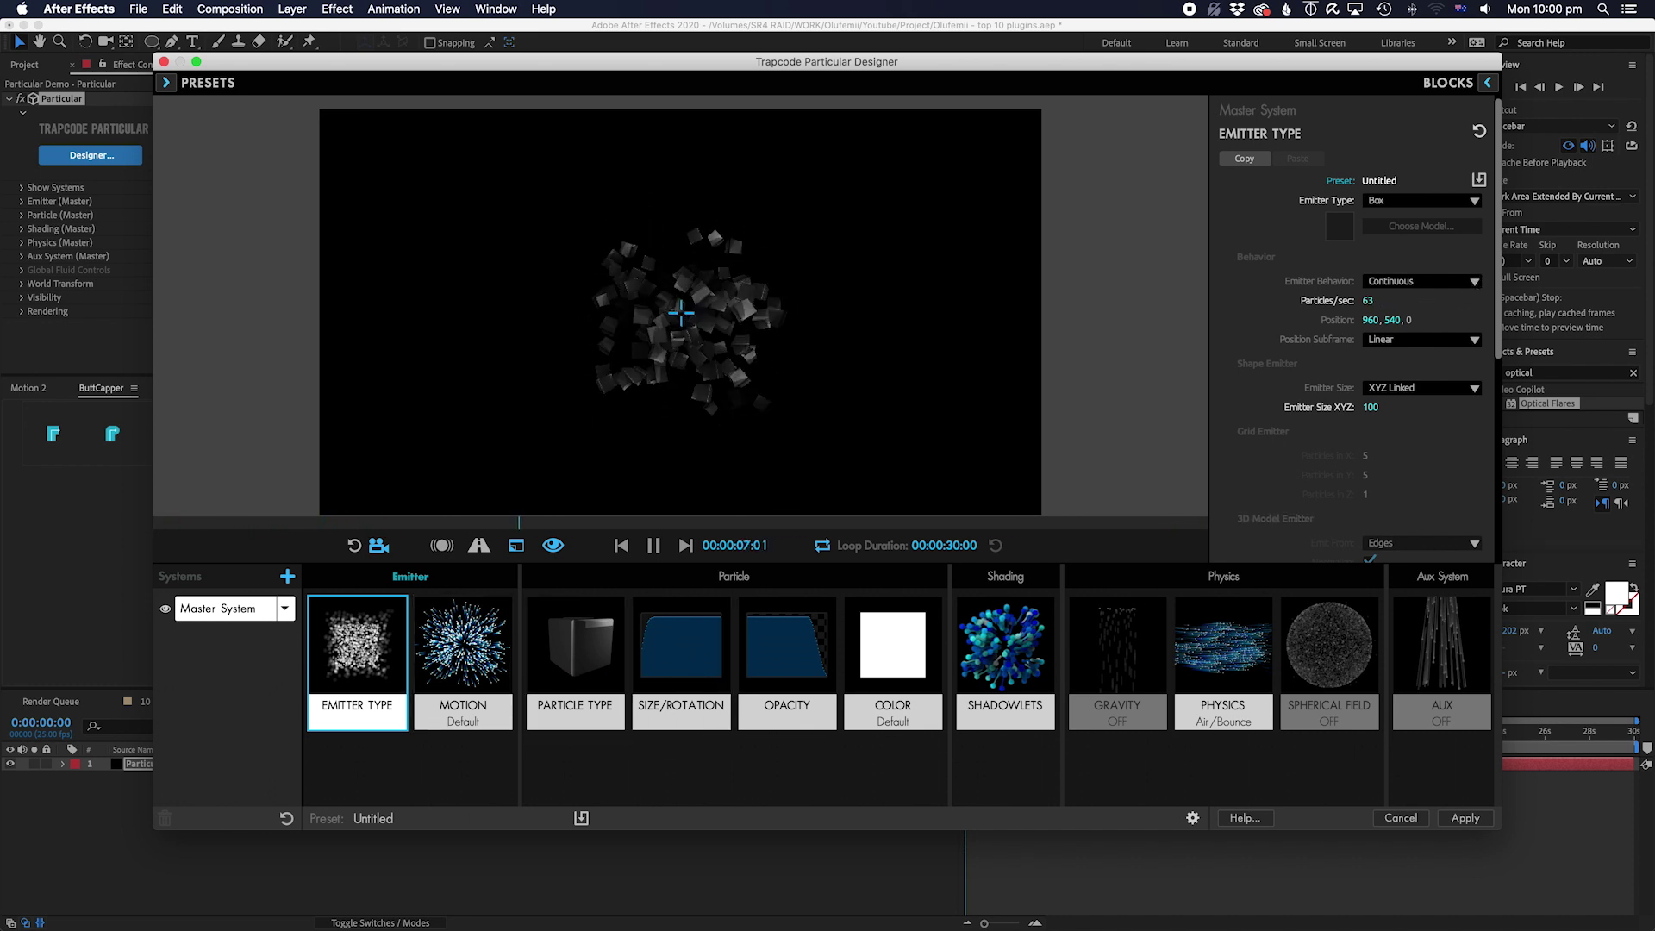
pyautogui.scroll(-3, 1501, 321)
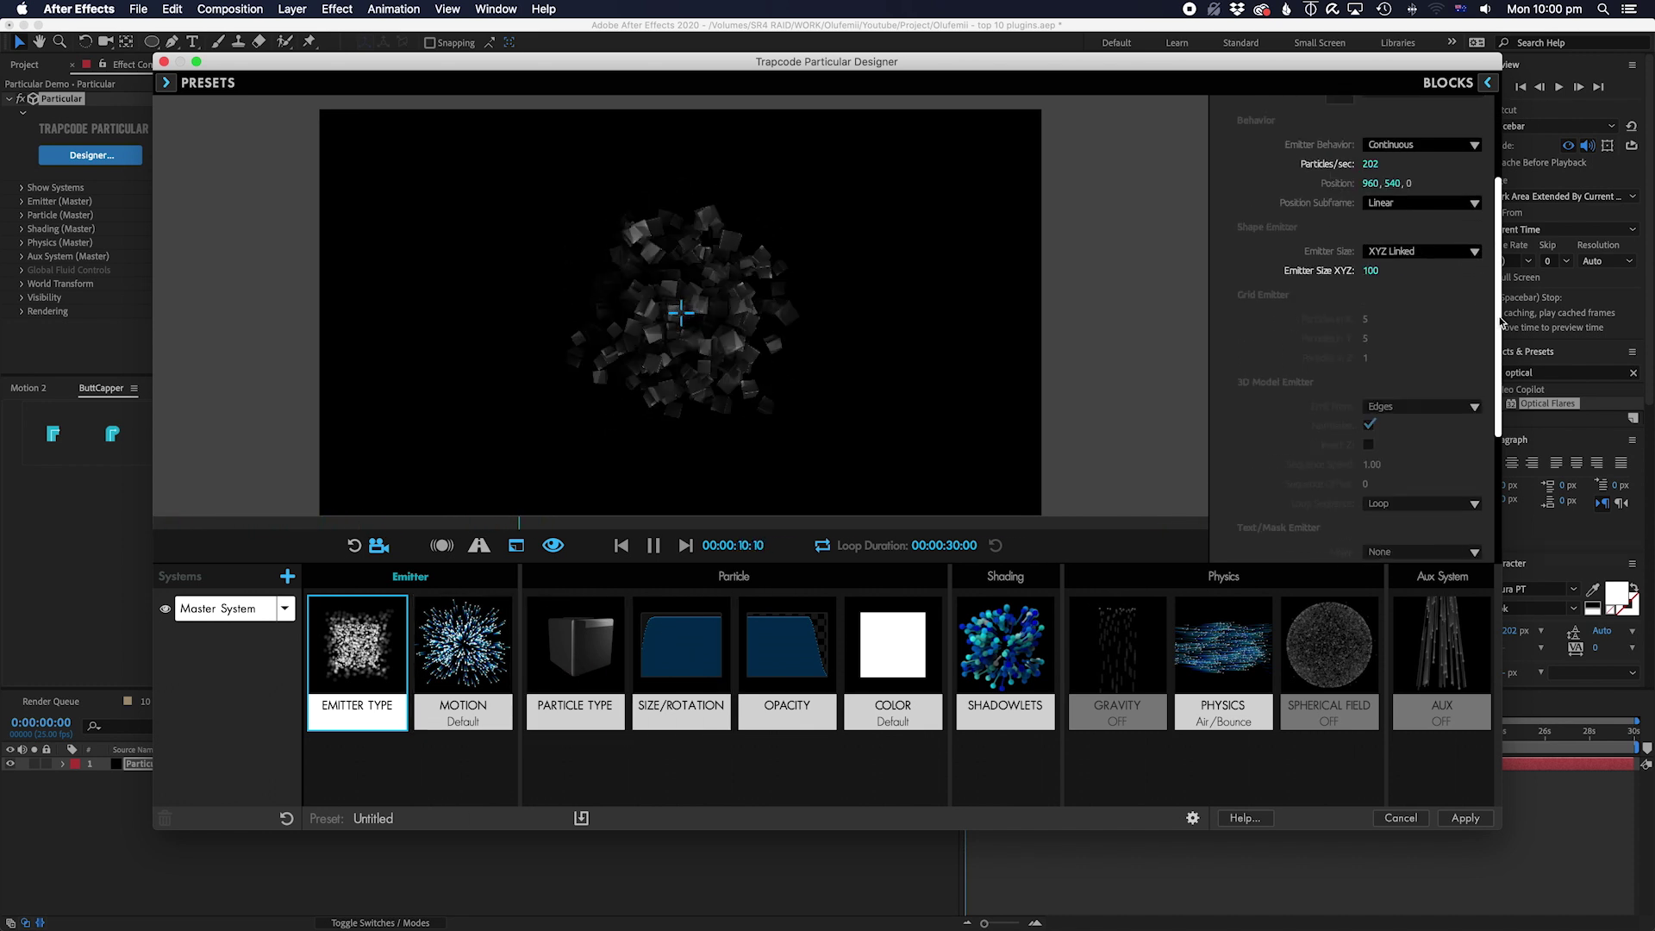
pyautogui.moveTo(1370, 270); pyautogui.dragTo(1478, 270)
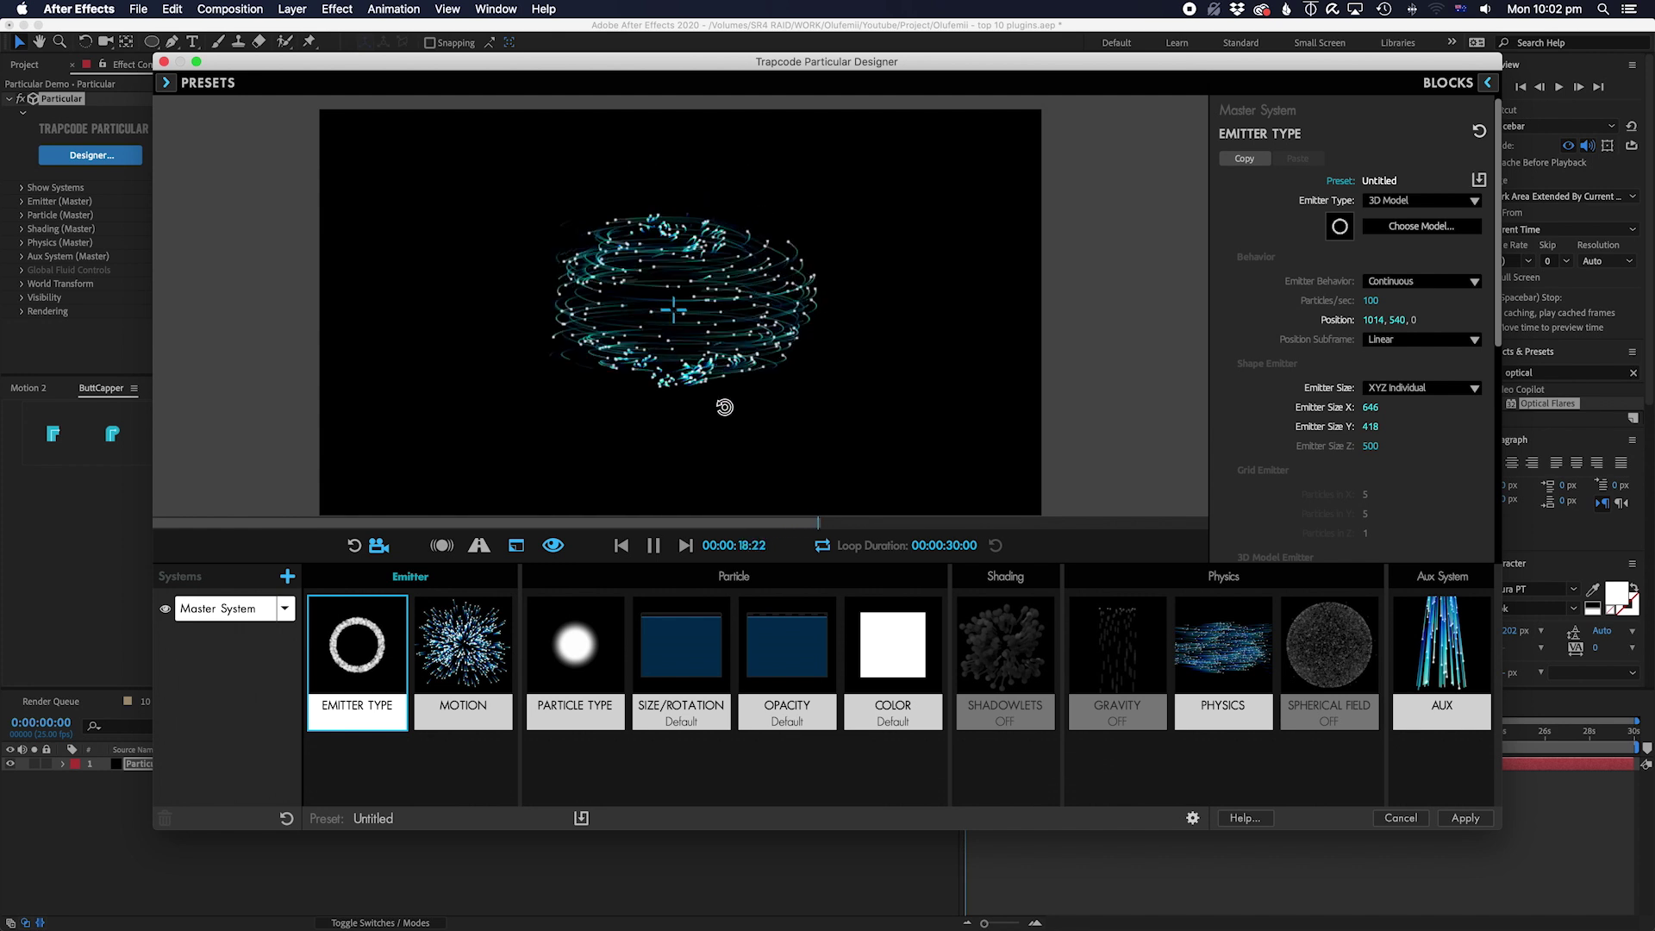
pyautogui.click(1488, 82)
# Step: Apply Aux Shadowlets shading from the particle Blocks
pyautogui.click(1152, 108)
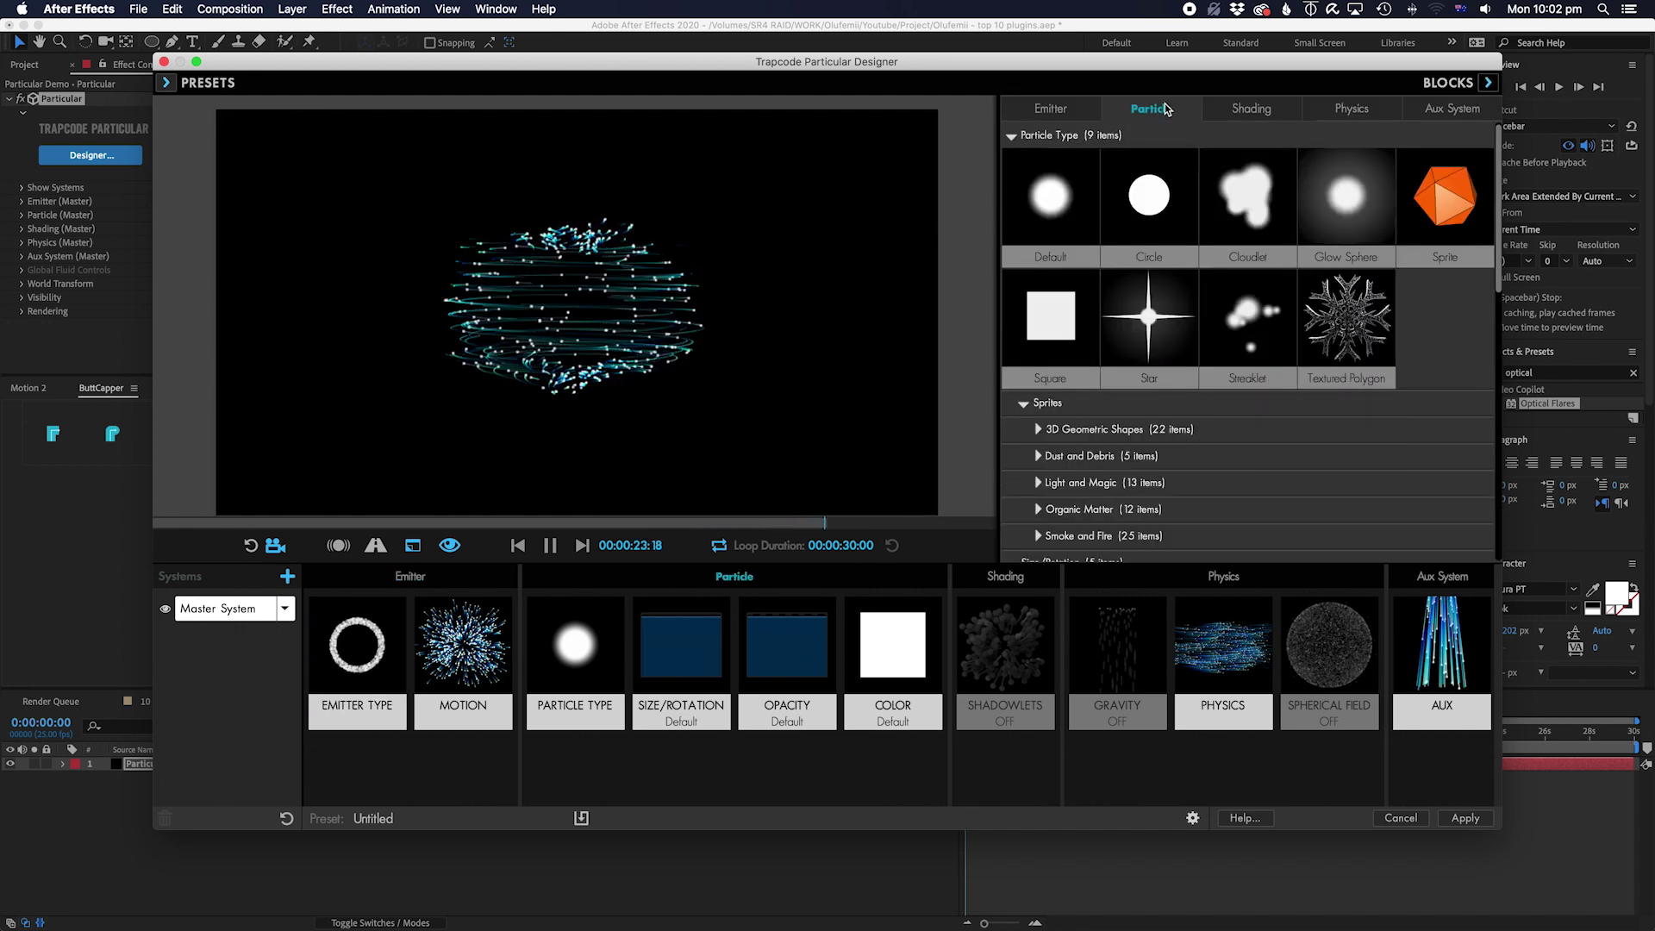
pyautogui.click(1252, 108)
pyautogui.click(1147, 193)
# Step: Try the Fluid Drop, Buoyant Tube and Light Vortex physics, then settle on Split Buoyancy
pyautogui.click(1351, 109)
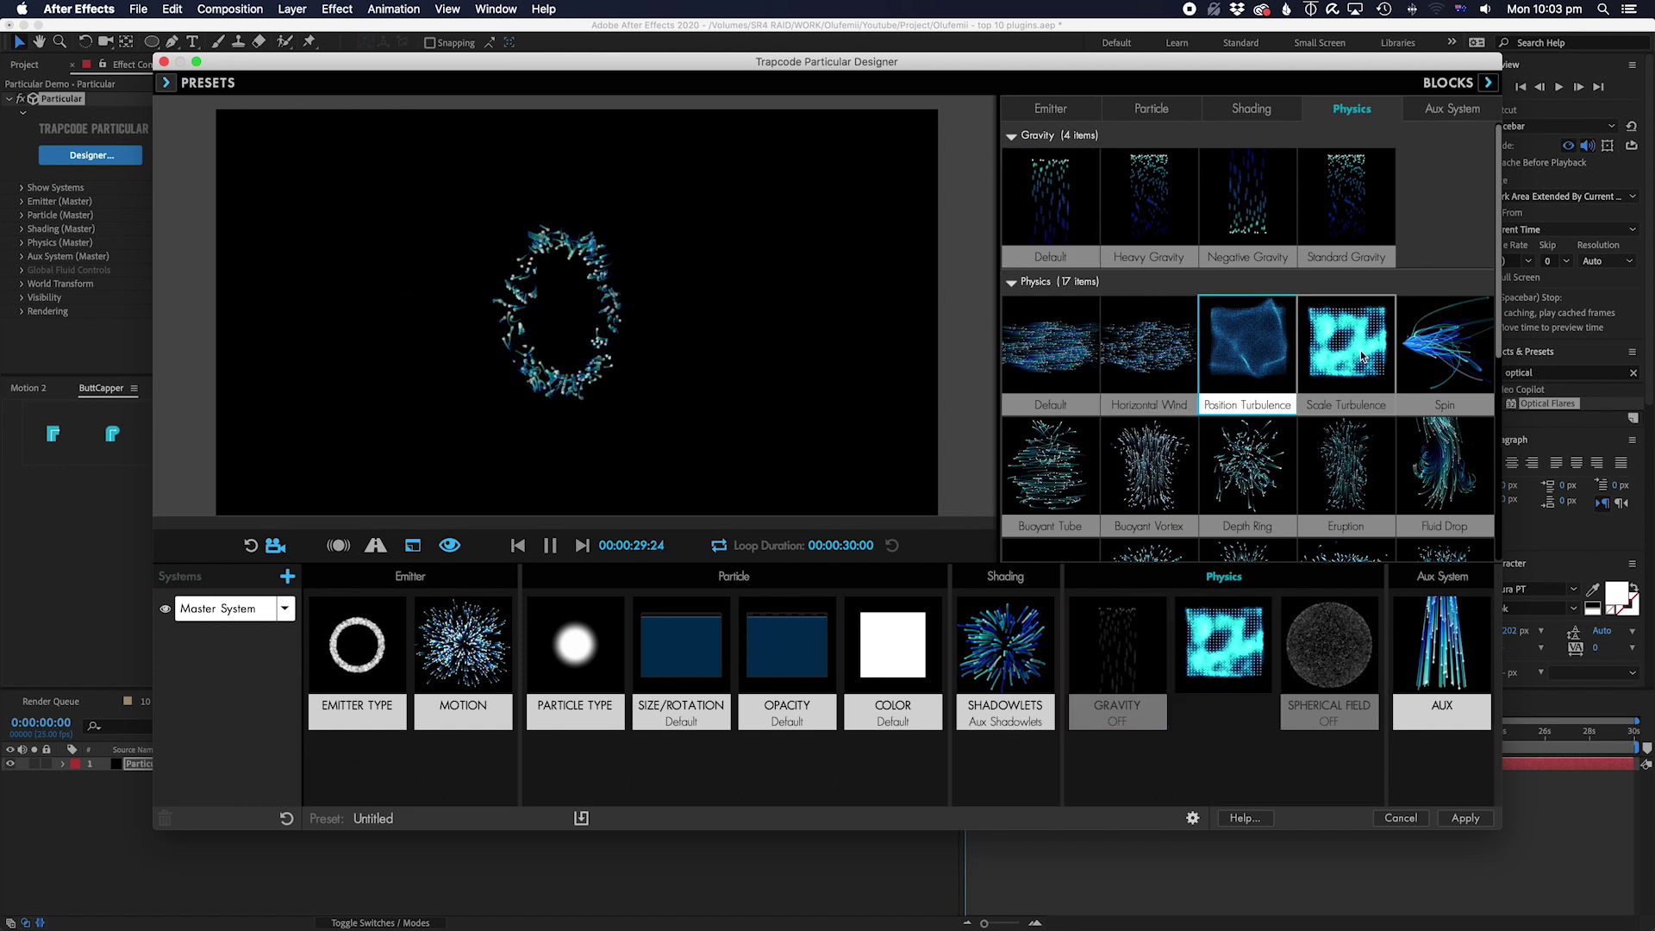
pyautogui.click(1445, 465)
pyautogui.click(1051, 470)
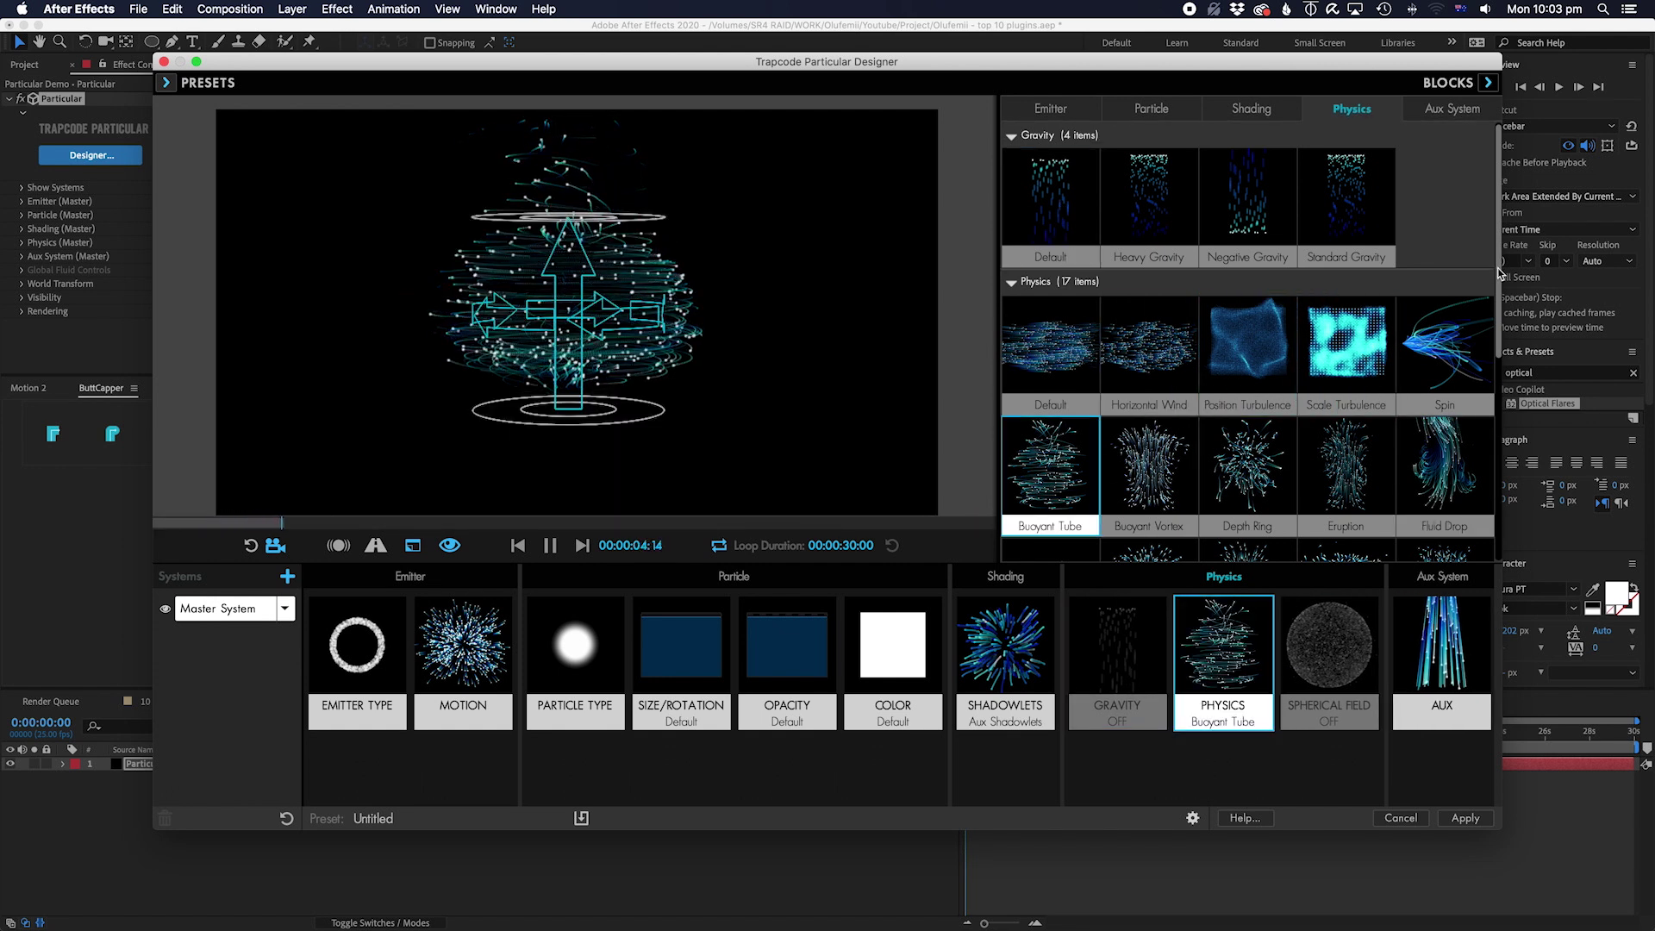
pyautogui.scroll(-2, 1500, 275)
pyautogui.click(1146, 513)
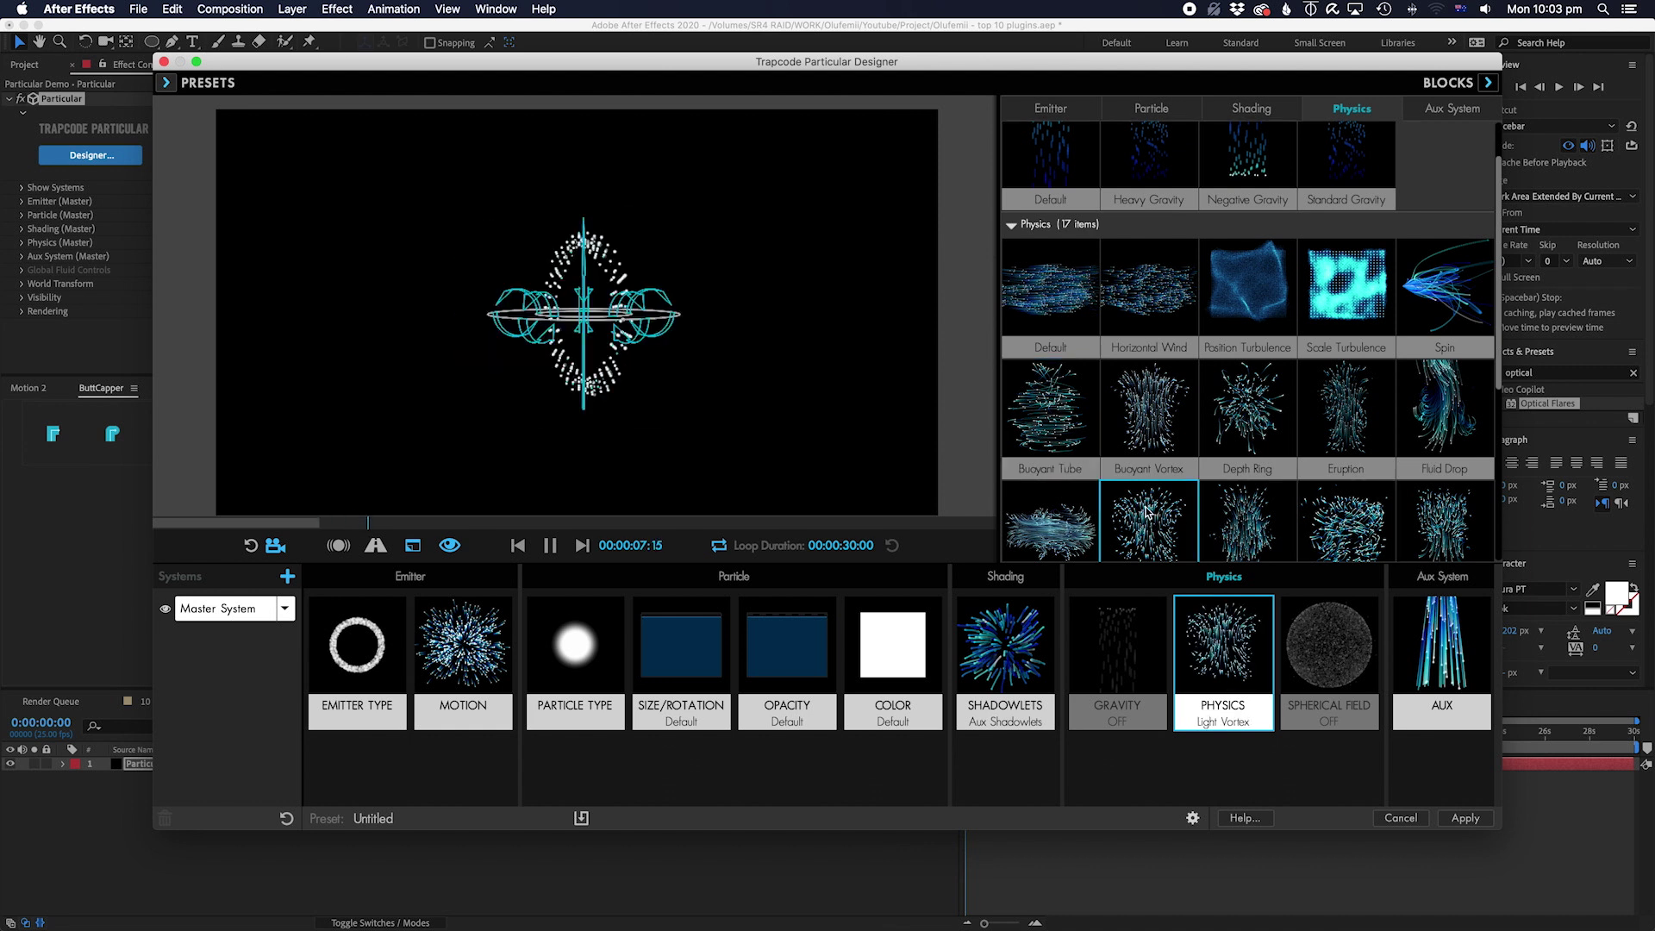
pyautogui.click(1445, 522)
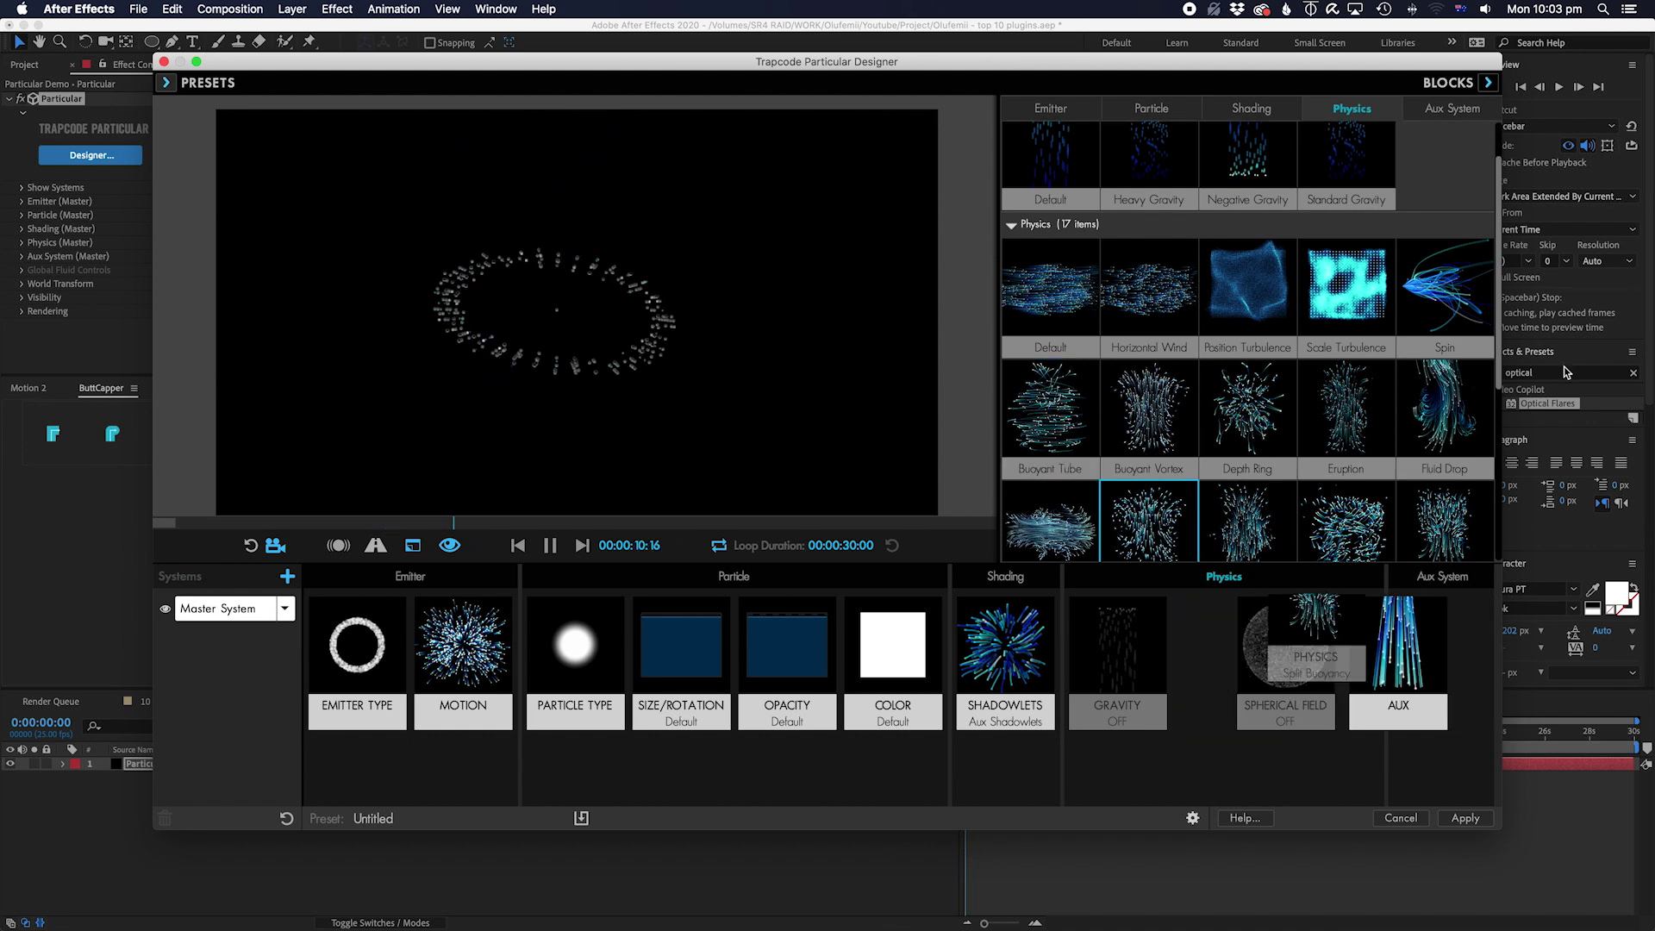
pyautogui.click(165, 82)
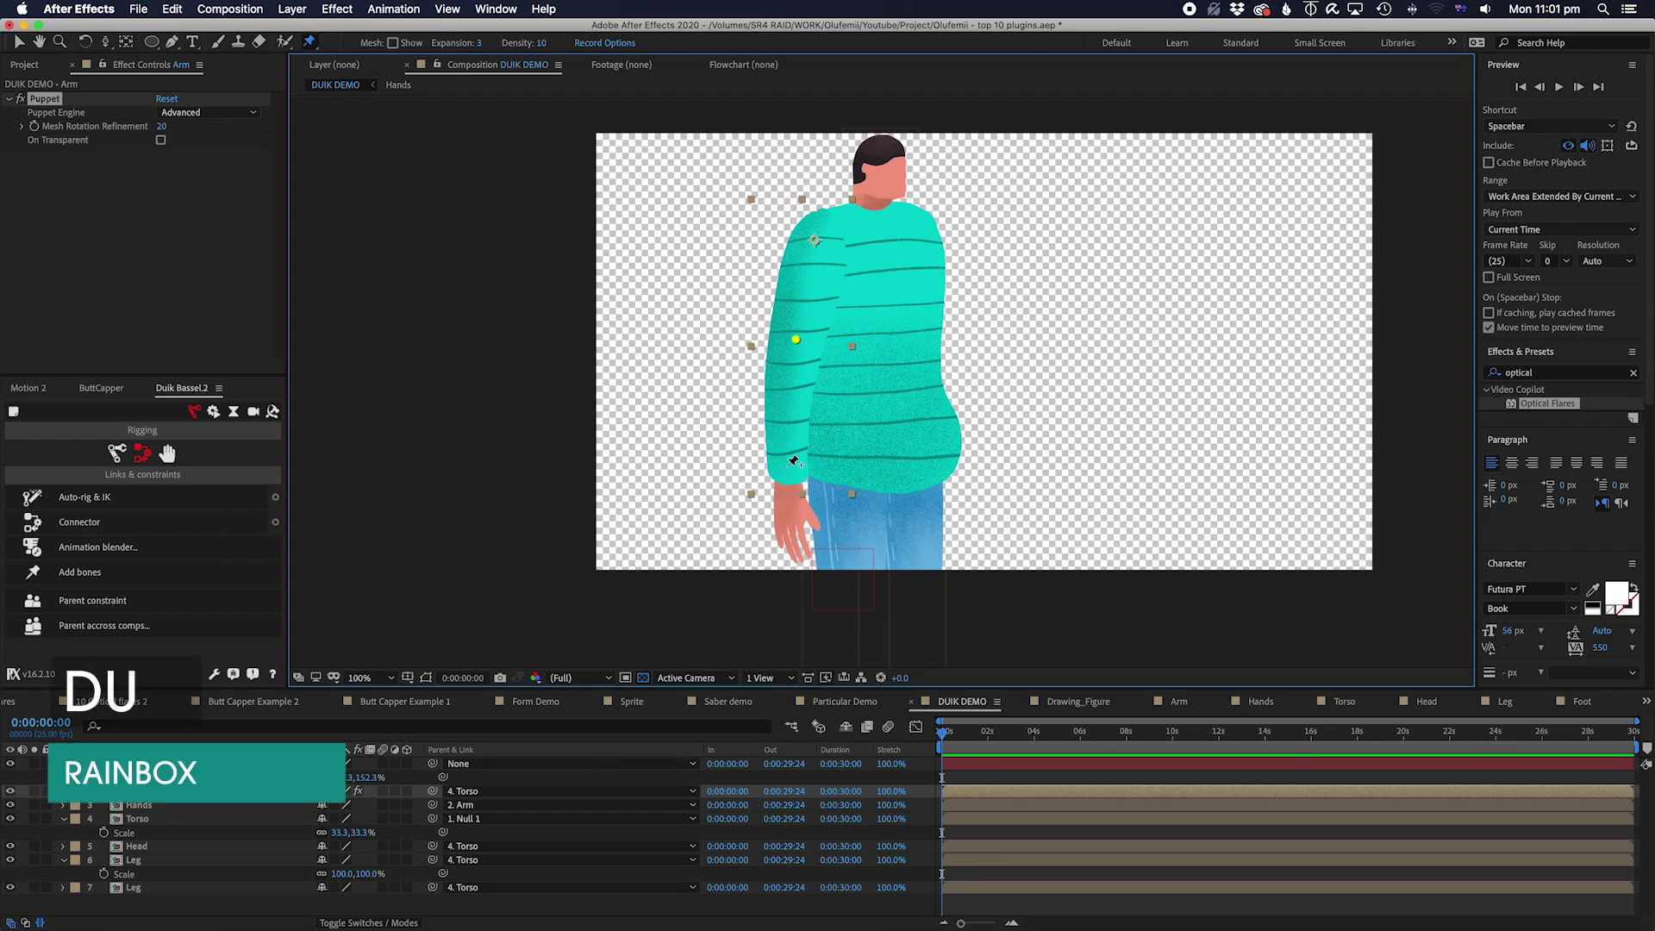
# Step: Select the arm's puppet pins, add Duik bones and auto-rig them with IK
pyautogui.click(104, 861)
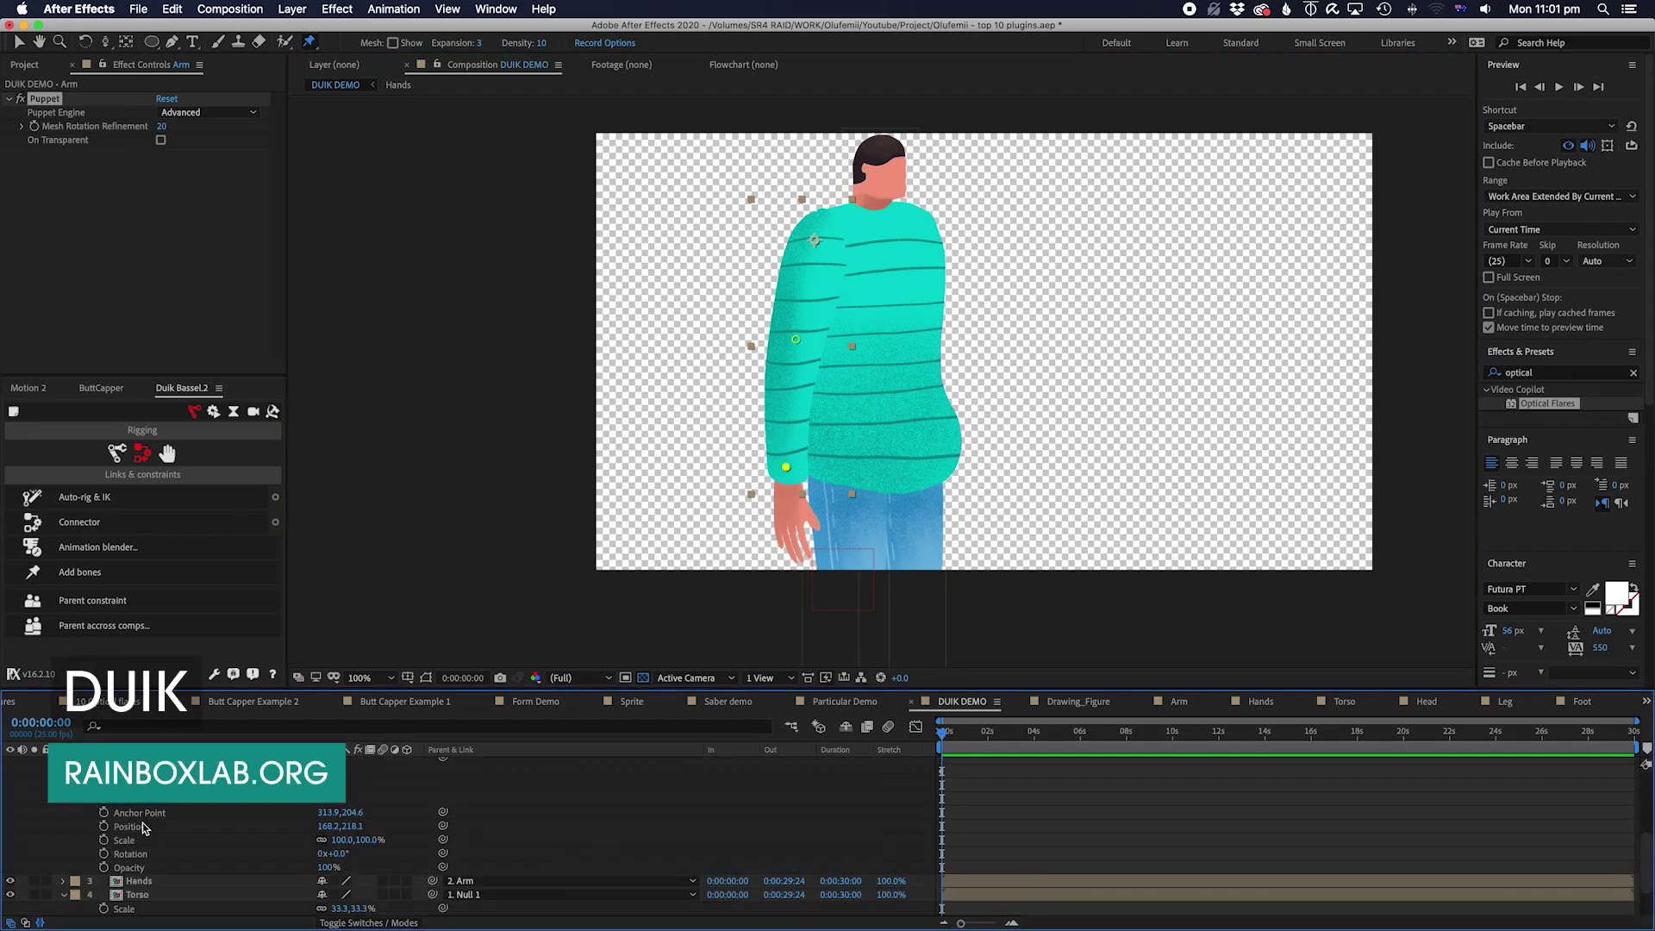
pyautogui.click(120, 813)
pyautogui.click(166, 827)
pyautogui.keyDown('shift'); pyautogui.click(165, 855); pyautogui.keyUp('shift')
pyautogui.click(80, 573)
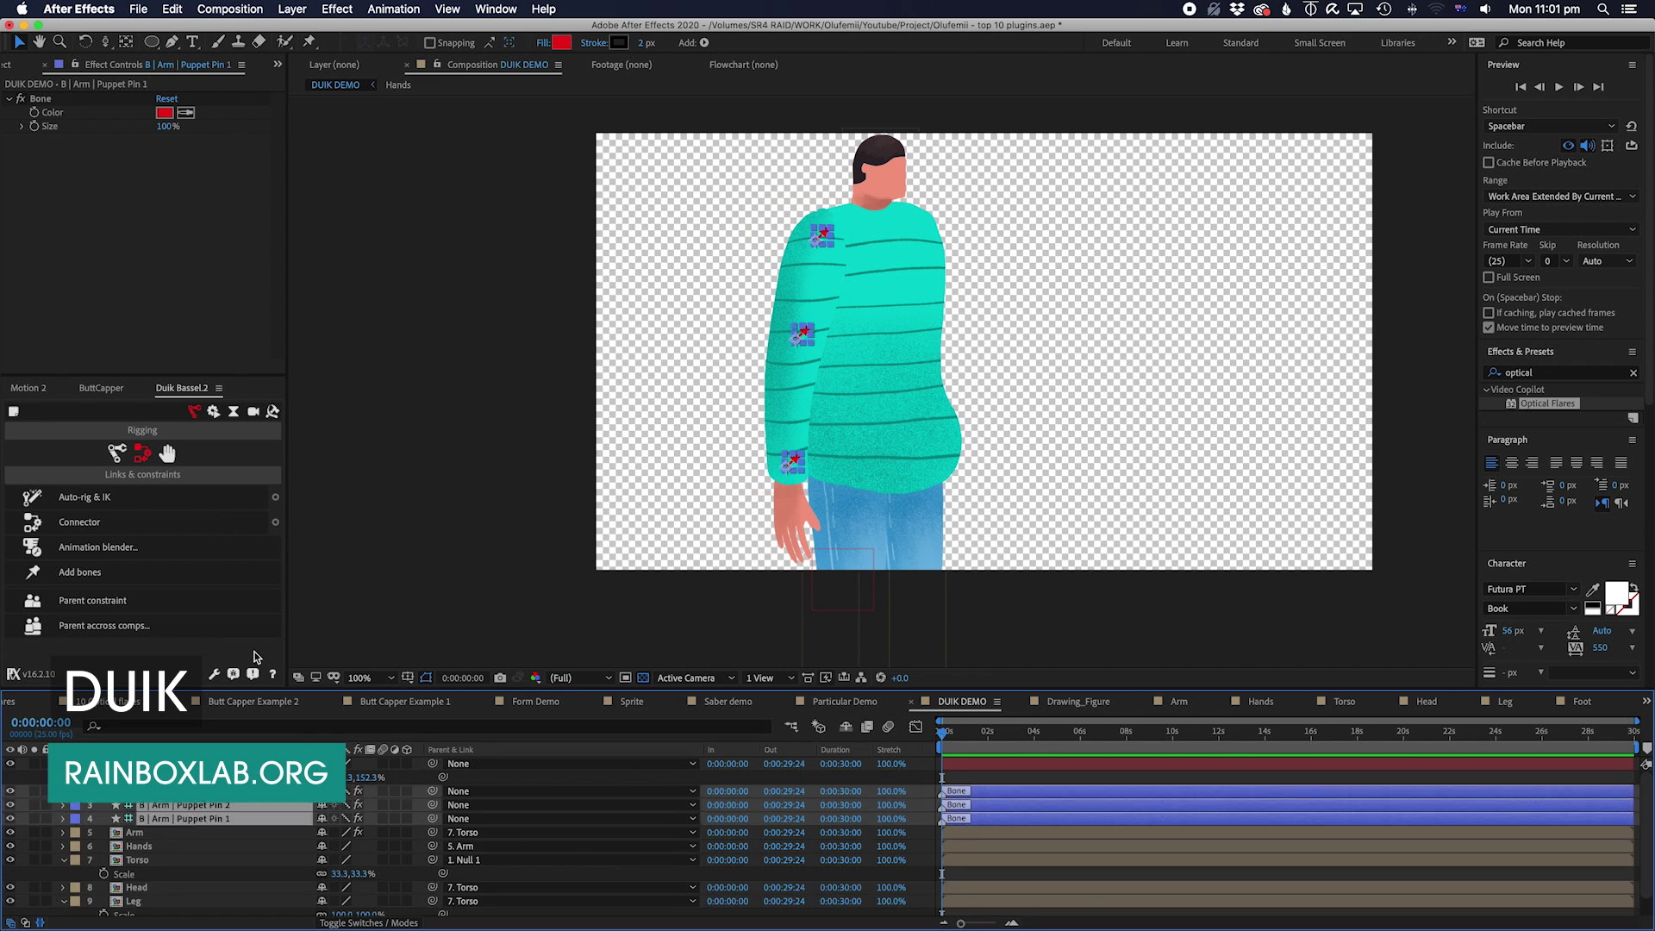
pyautogui.click(95, 498)
# Step: Parent the Hands layer to the arm controller, swing the arm up and reveal its keyframes
pyautogui.scroll(2, 1037, 819)
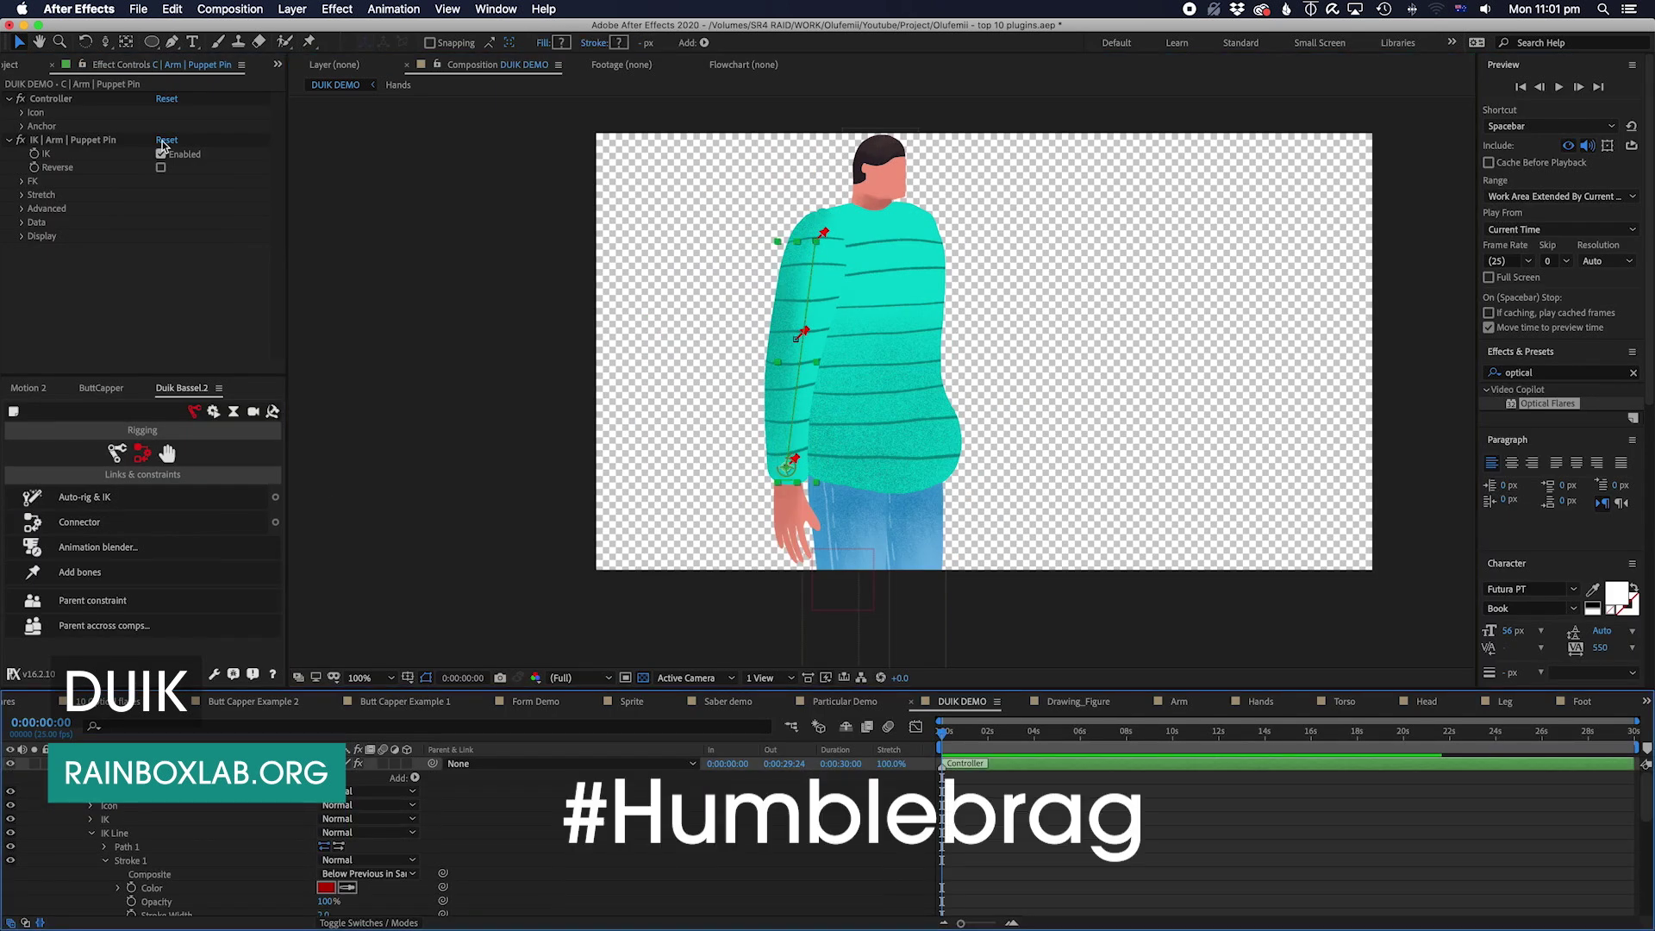
pyautogui.click(21, 113)
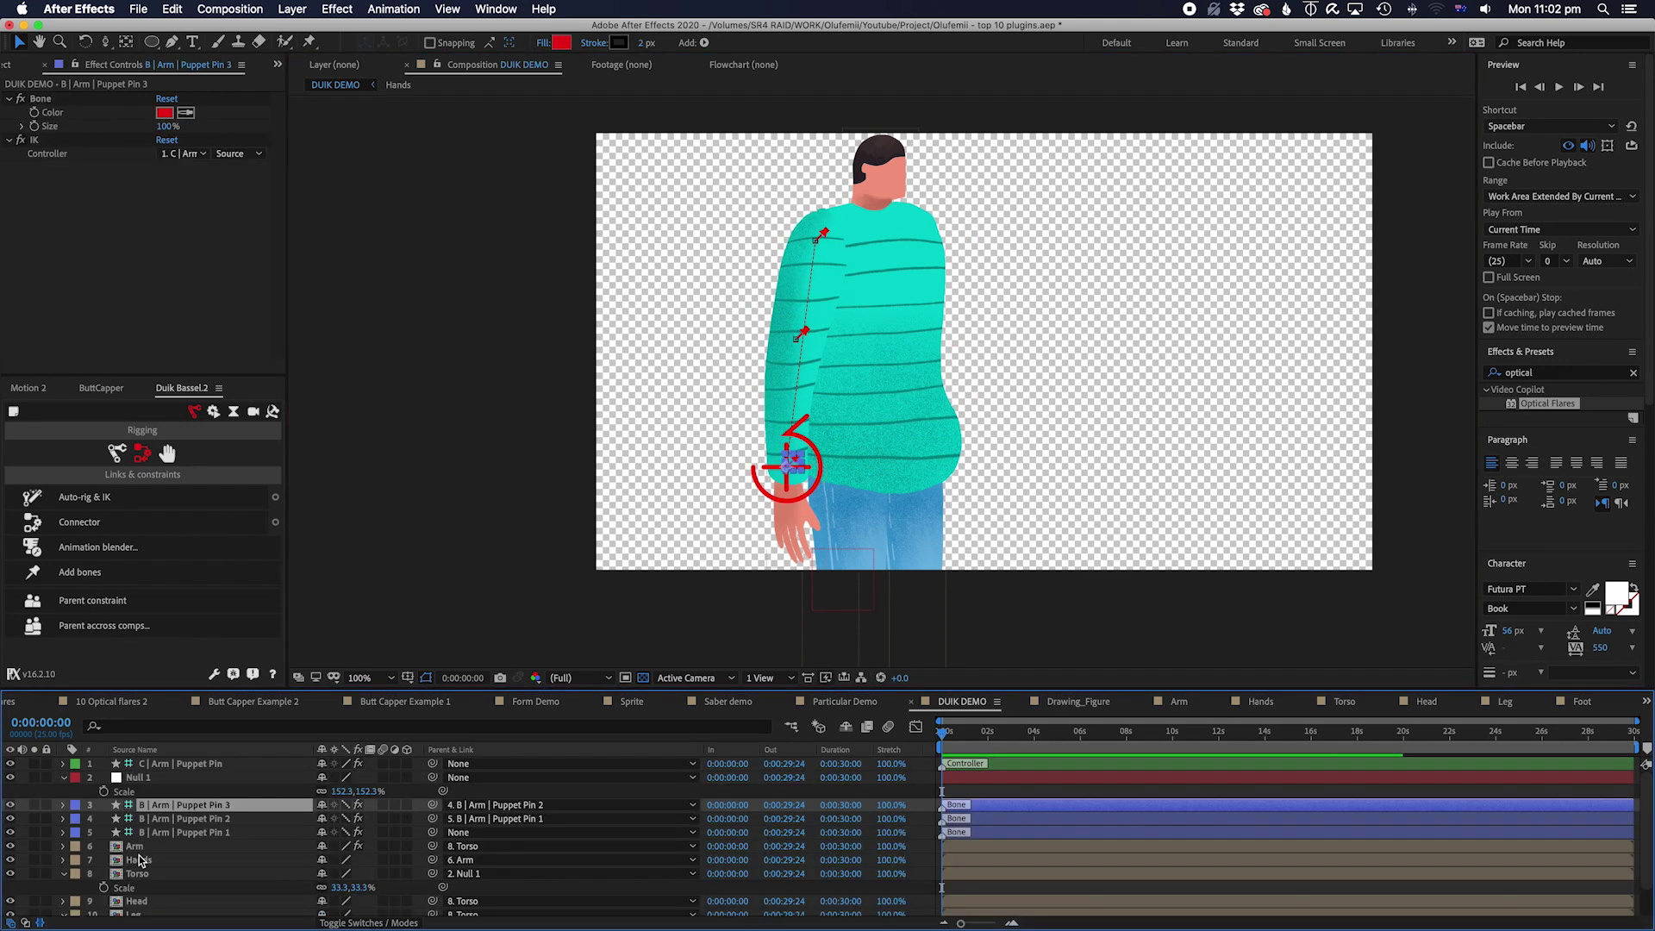
pyautogui.moveTo(432, 860); pyautogui.dragTo(168, 764)
pyautogui.press('w')
pyautogui.moveTo(786, 470); pyautogui.dragTo(1019, 409)
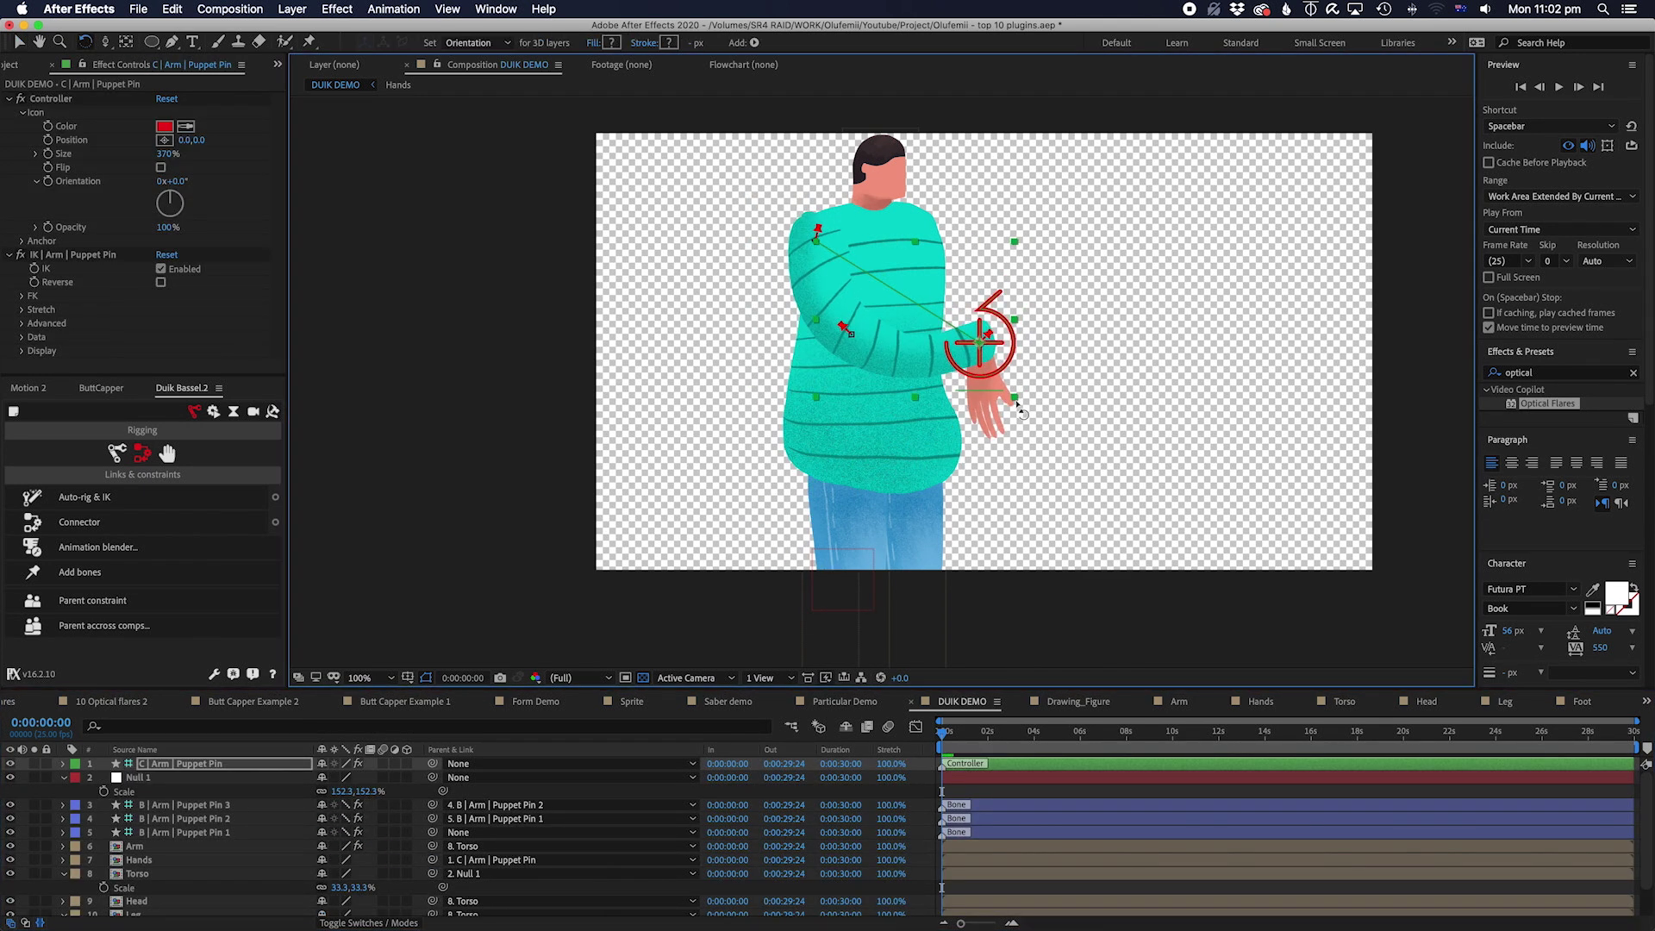
pyautogui.press('u')
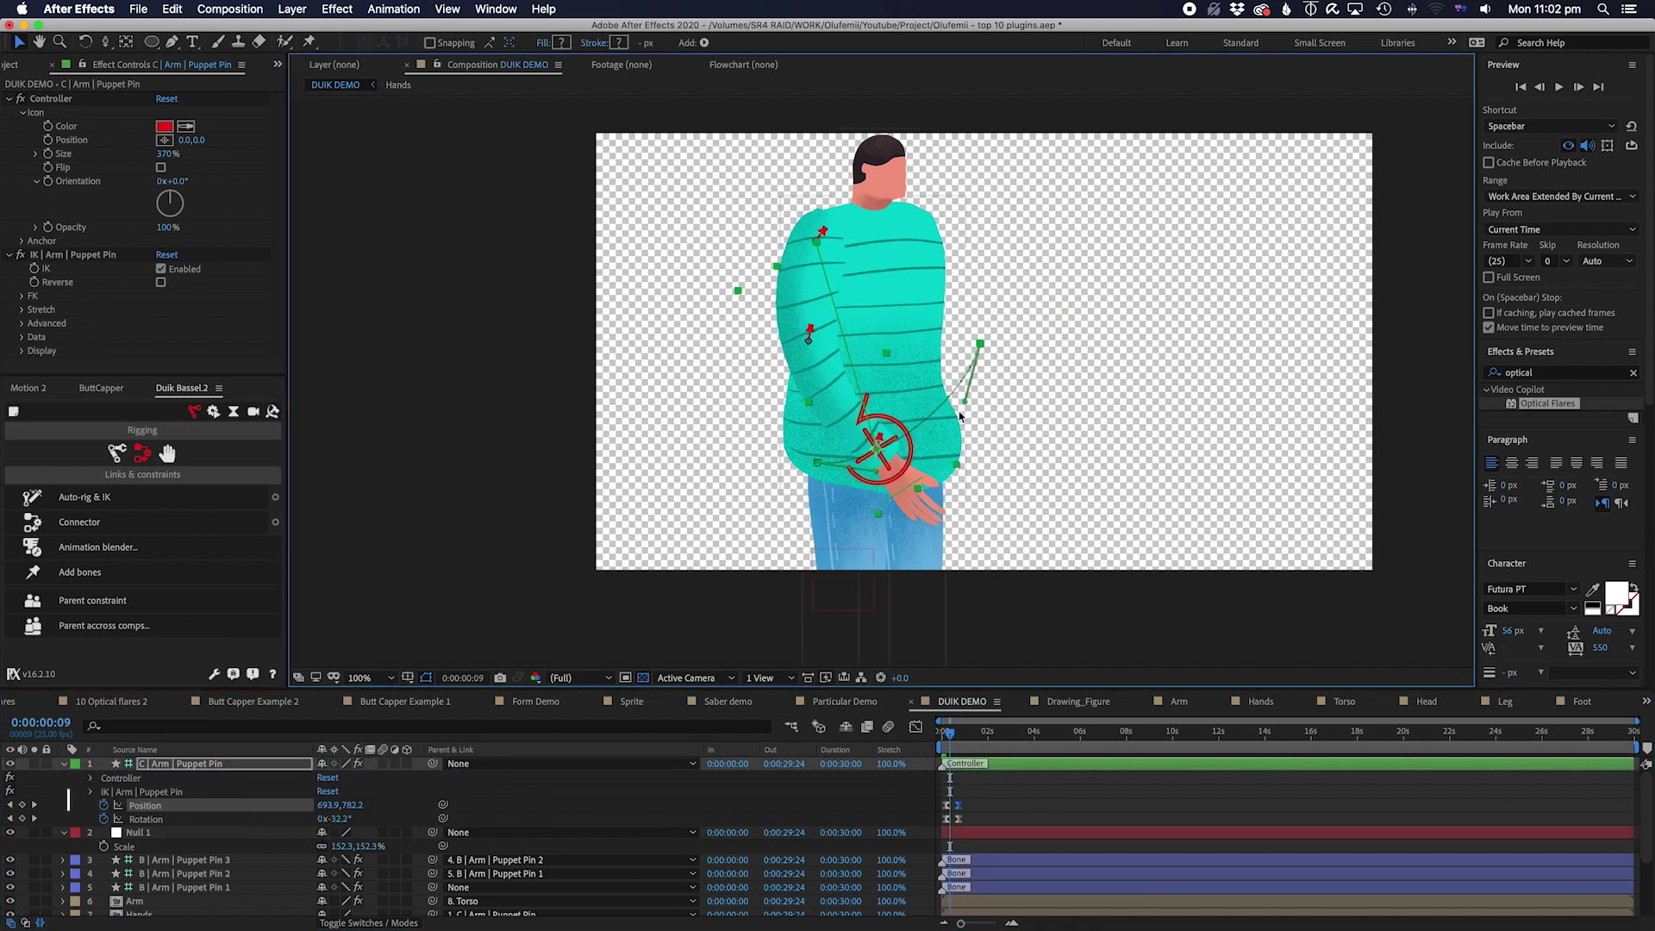
# Step: At frame 11, select the Torso layer and the B | Arm | Puppet Pin 1 bone
pyautogui.scroll(-3, 131, 853)
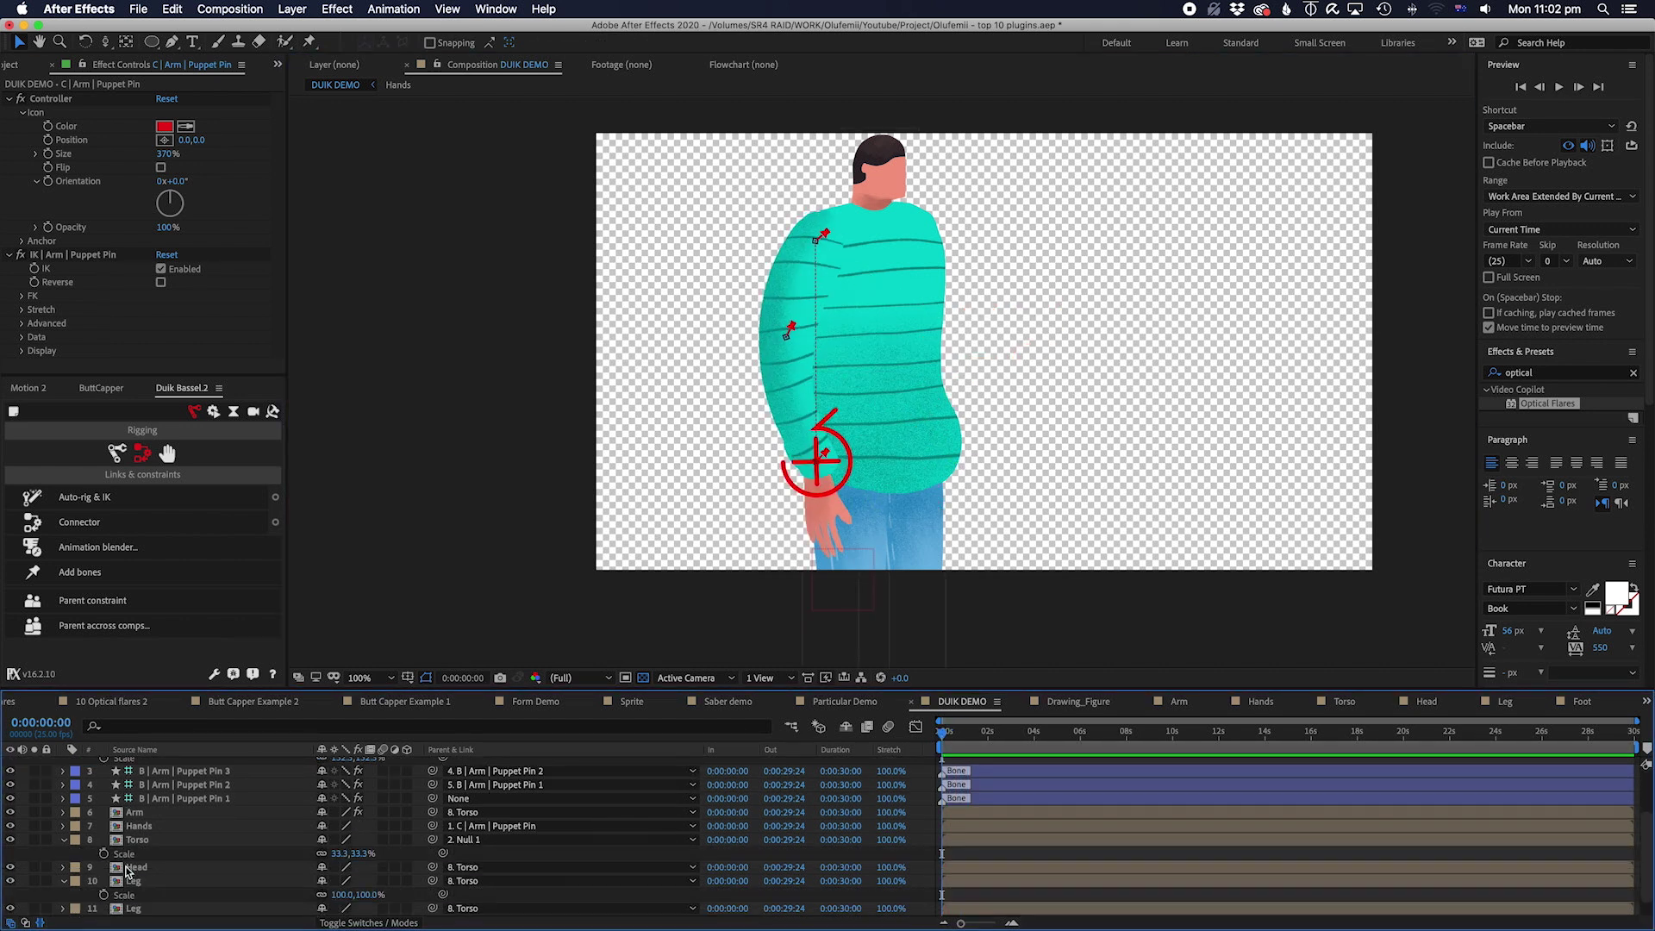
pyautogui.click(131, 841)
pyautogui.scroll(4, 1002, 770)
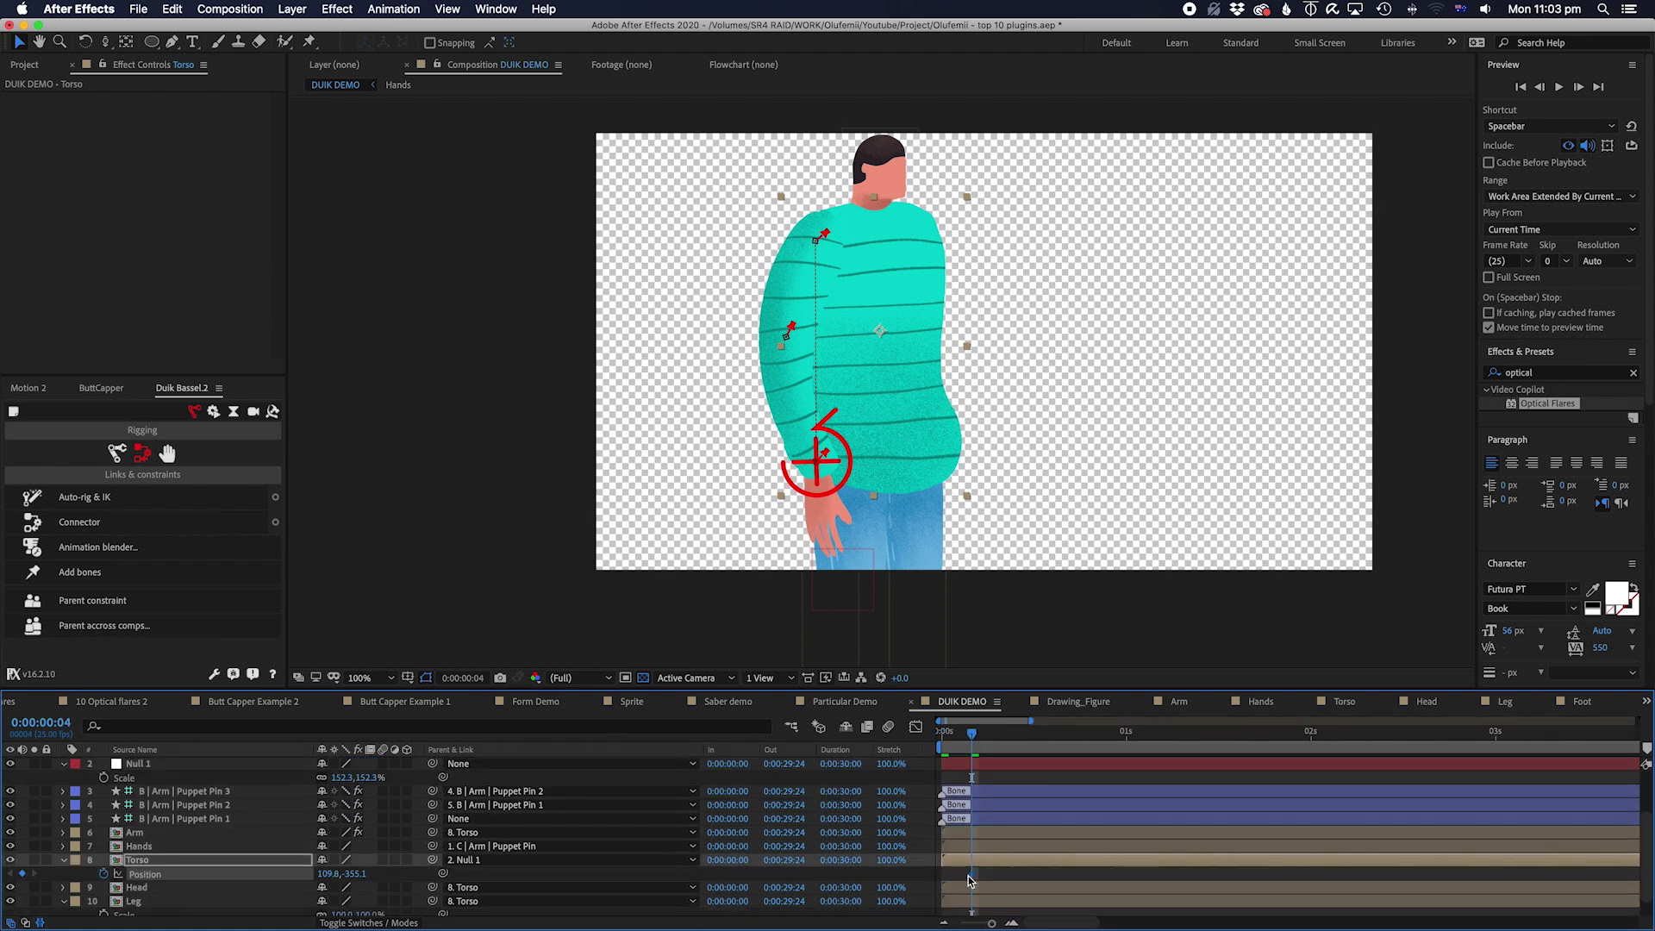
pyautogui.click(1076, 733)
pyautogui.scroll(-3, 1050, 817)
pyautogui.click(1023, 733)
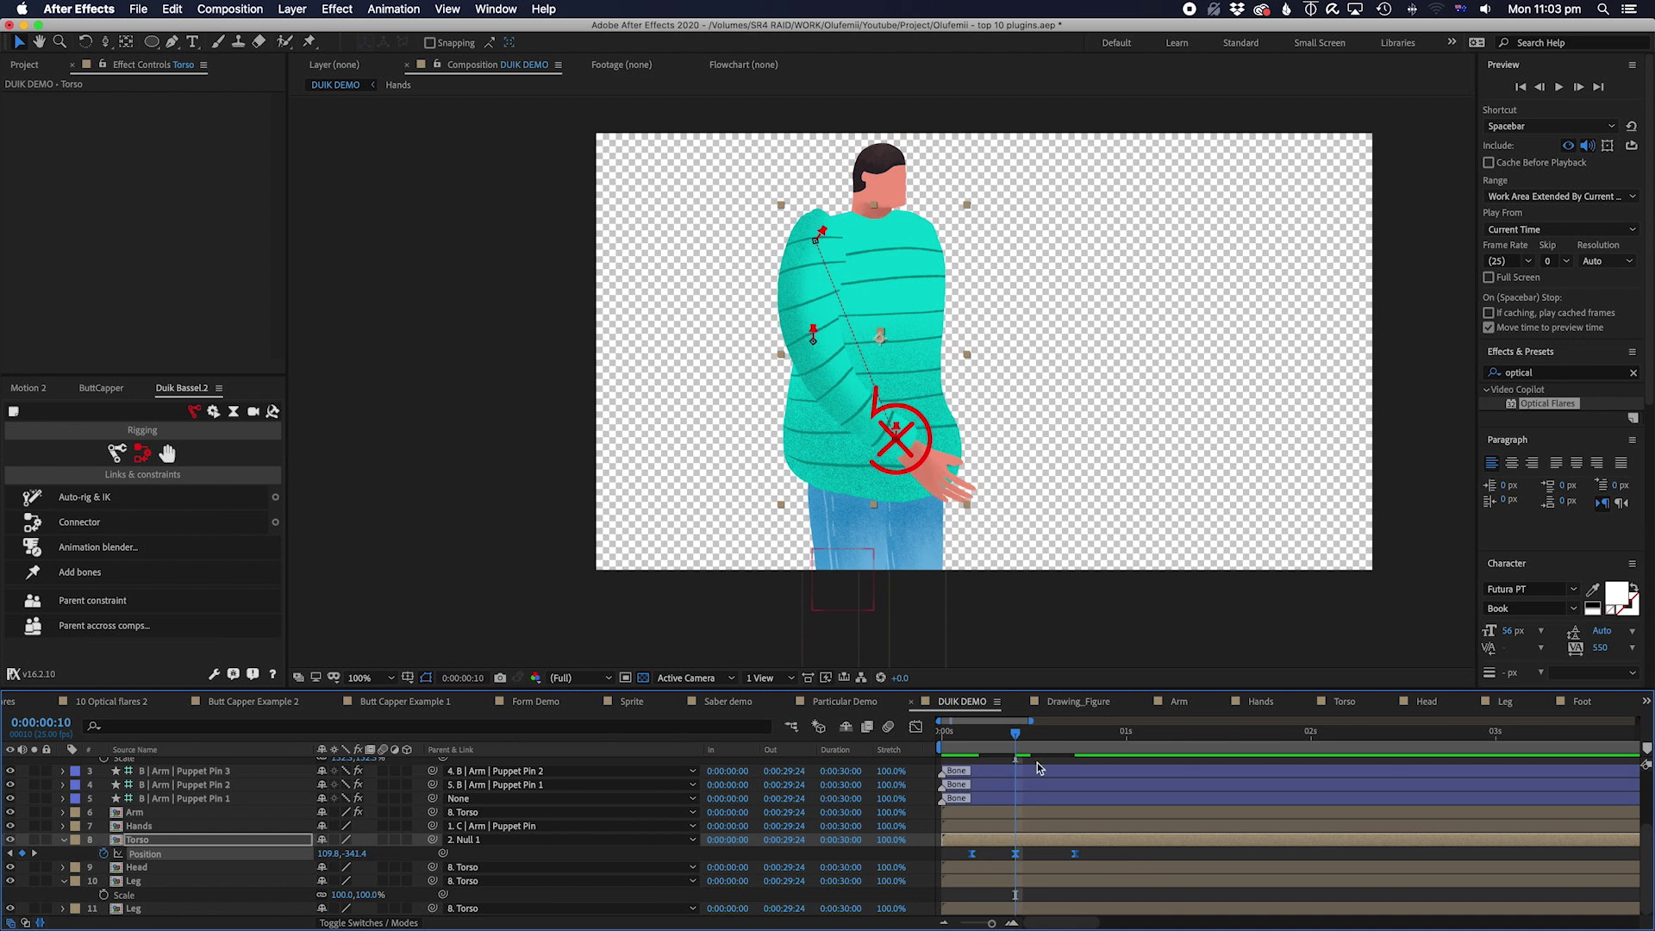
pyautogui.click(972, 732)
pyautogui.click(214, 798)
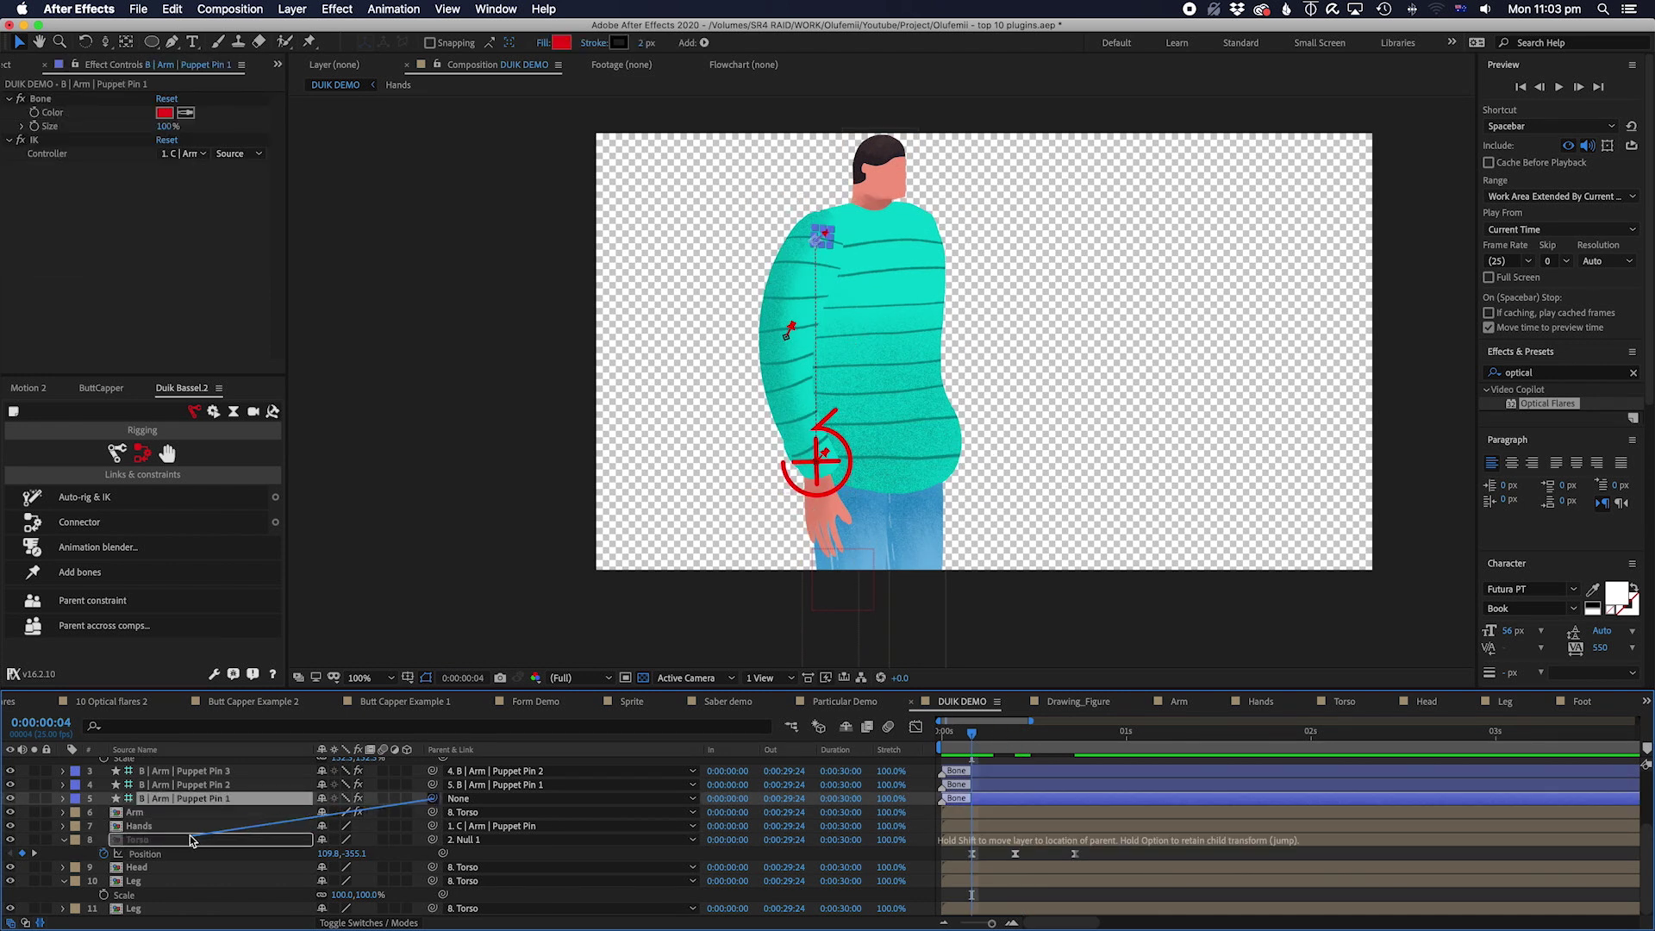
# Step: Parent B | Arm | Puppet Pin 1 to Torso and check the raised arm later in time
pyautogui.moveTo(192, 841); pyautogui.dragTo(191, 840)
pyautogui.moveTo(972, 733)
pyautogui.mouseDown()
pyautogui.moveTo(1075, 733)
pyautogui.moveTo(972, 733)
pyautogui.mouseUp()
pyautogui.scroll(1, 968, 776)
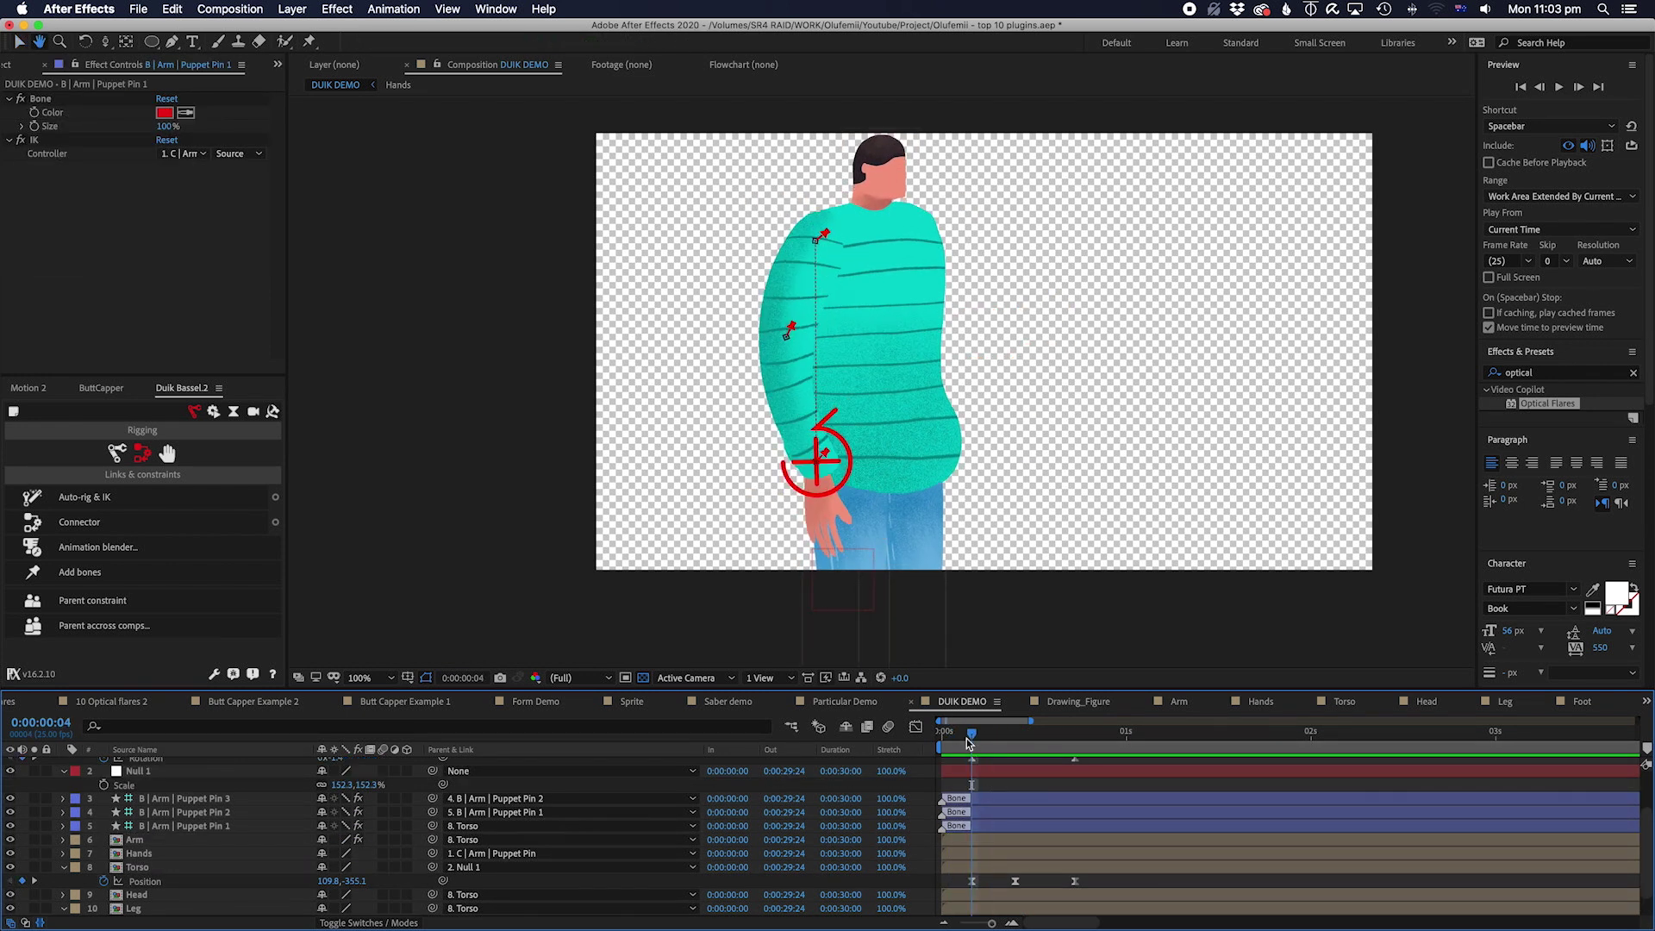
pyautogui.press('space')
pyautogui.click(816, 460)
pyautogui.click(1179, 733)
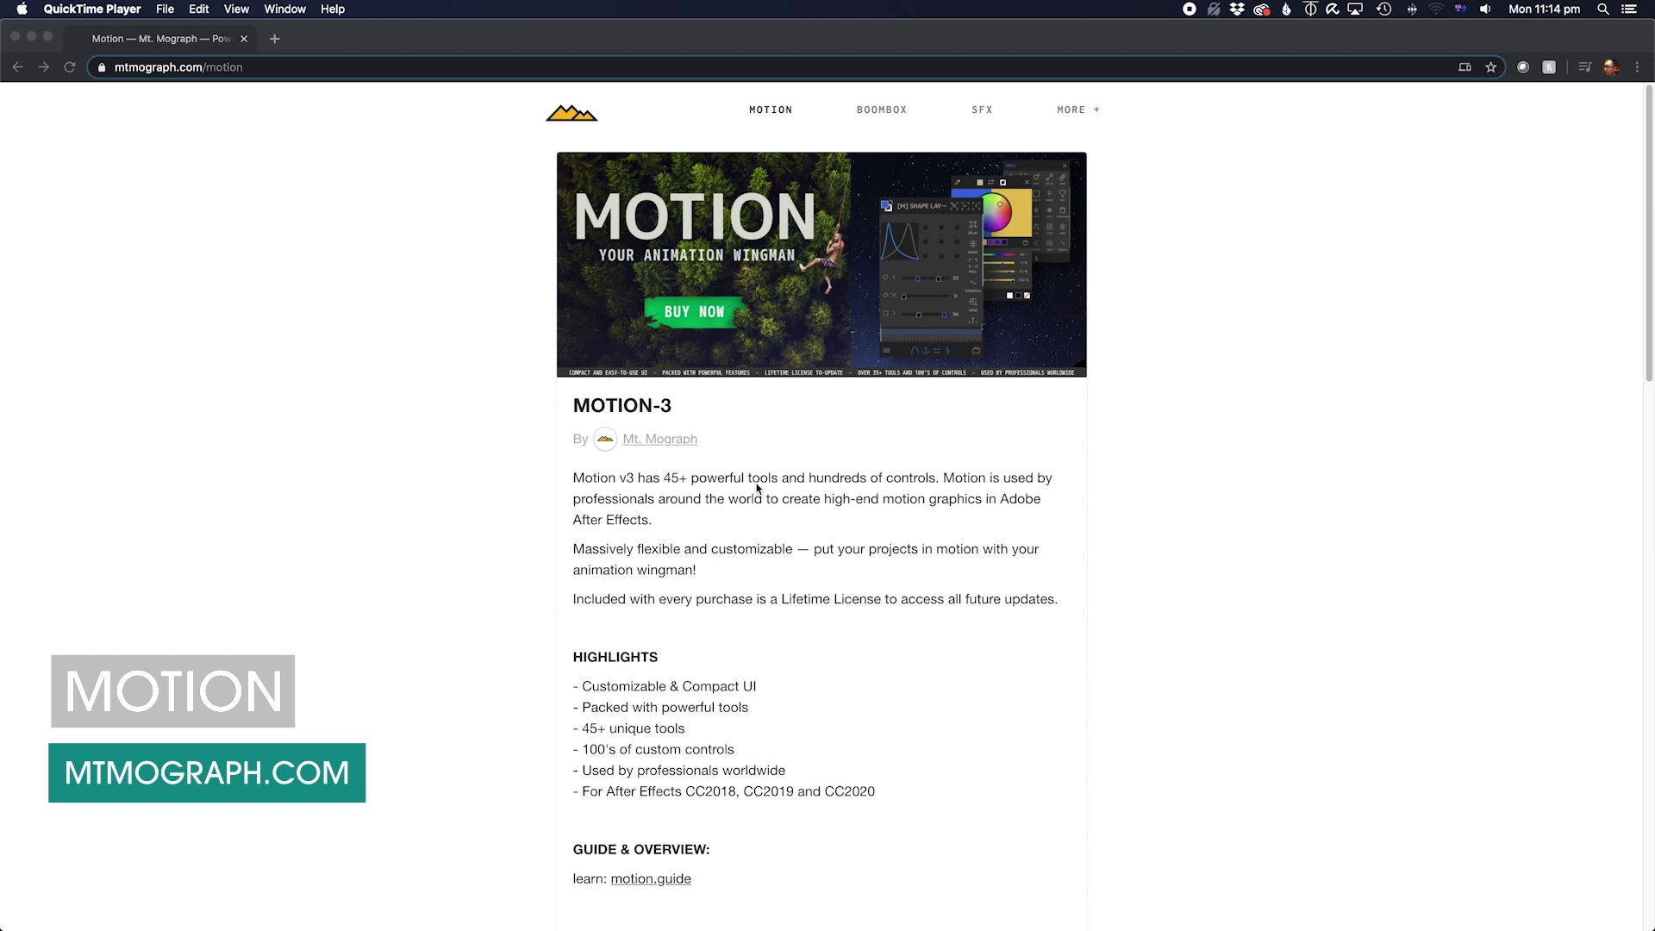
# Step: Drag the Motion3 Scale curve handle up-left so the easing peak comes earlier
pyautogui.scroll(-2, 1038, 496)
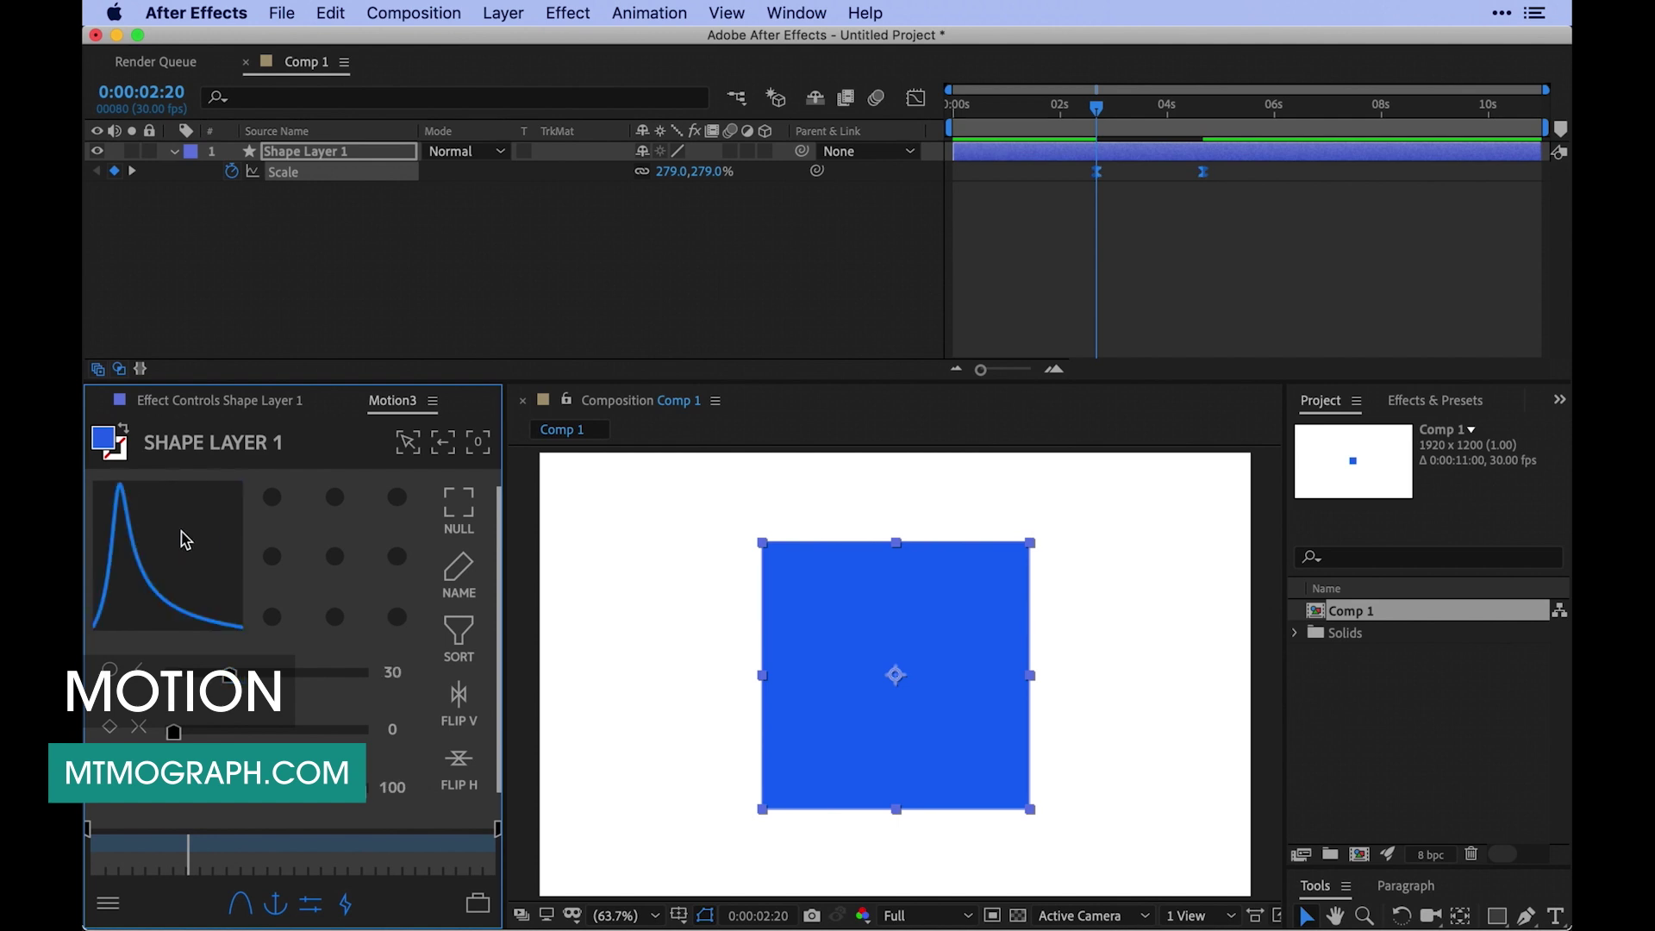
pyautogui.moveTo(220, 589)
pyautogui.mouseDown()
pyautogui.moveTo(203, 571)
pyautogui.moveTo(217, 581)
pyautogui.moveTo(221, 529)
pyautogui.moveTo(229, 561)
pyautogui.mouseUp()
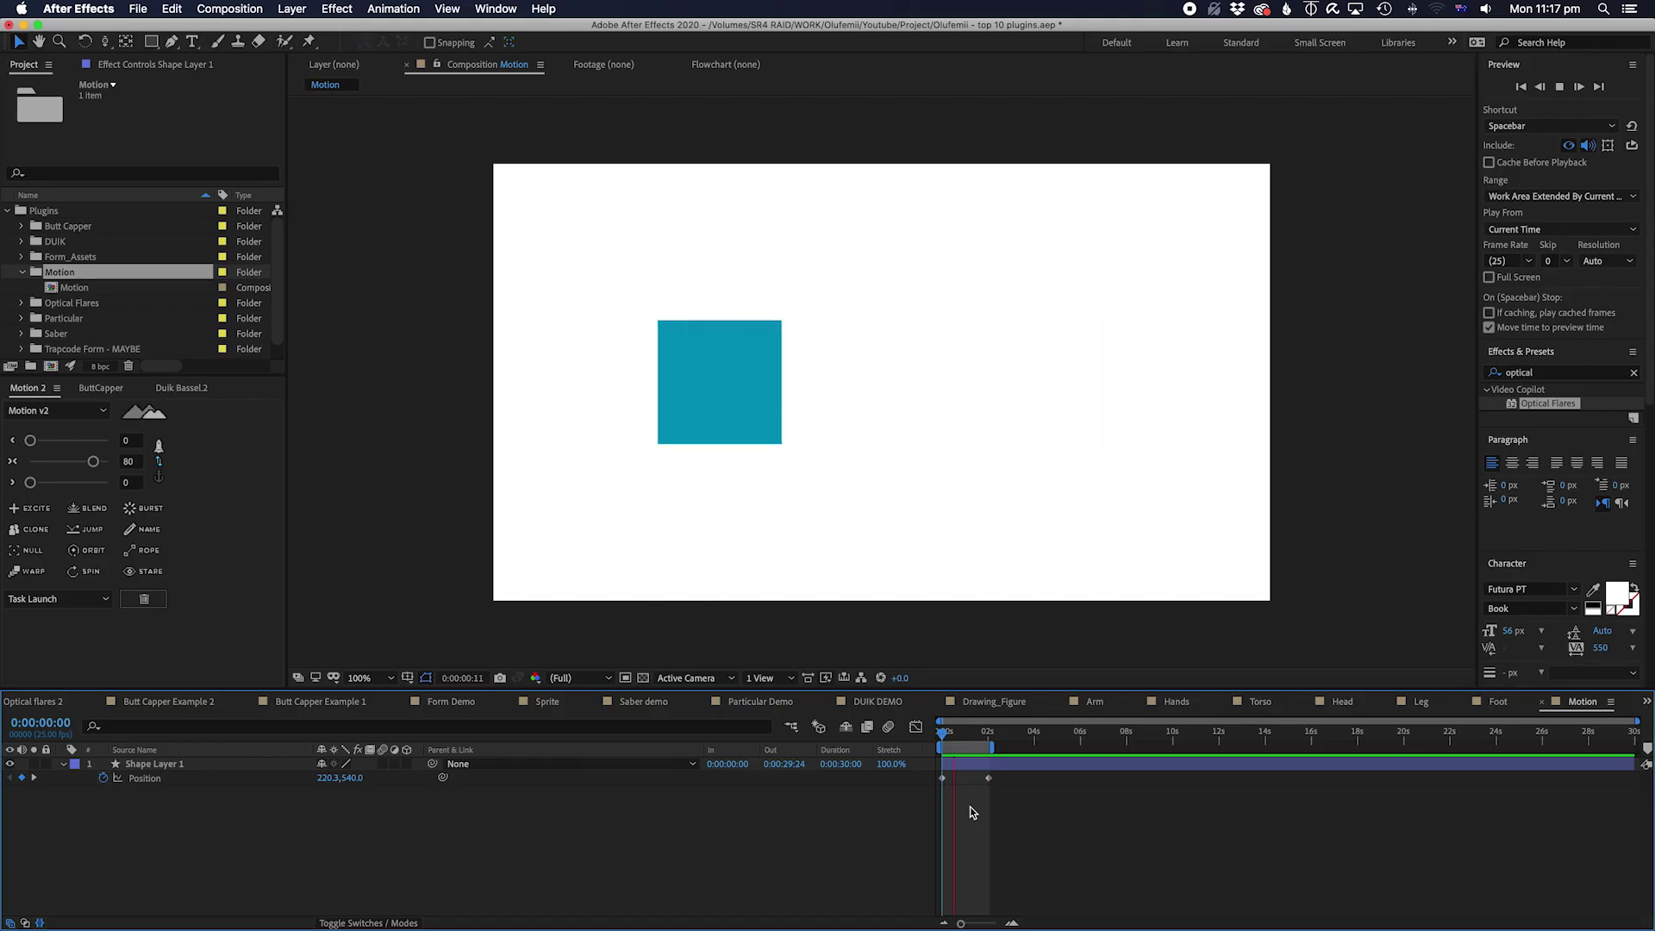
# Step: Preview the square's position curve and set the first Motion v2 value to 66
pyautogui.press('Home')
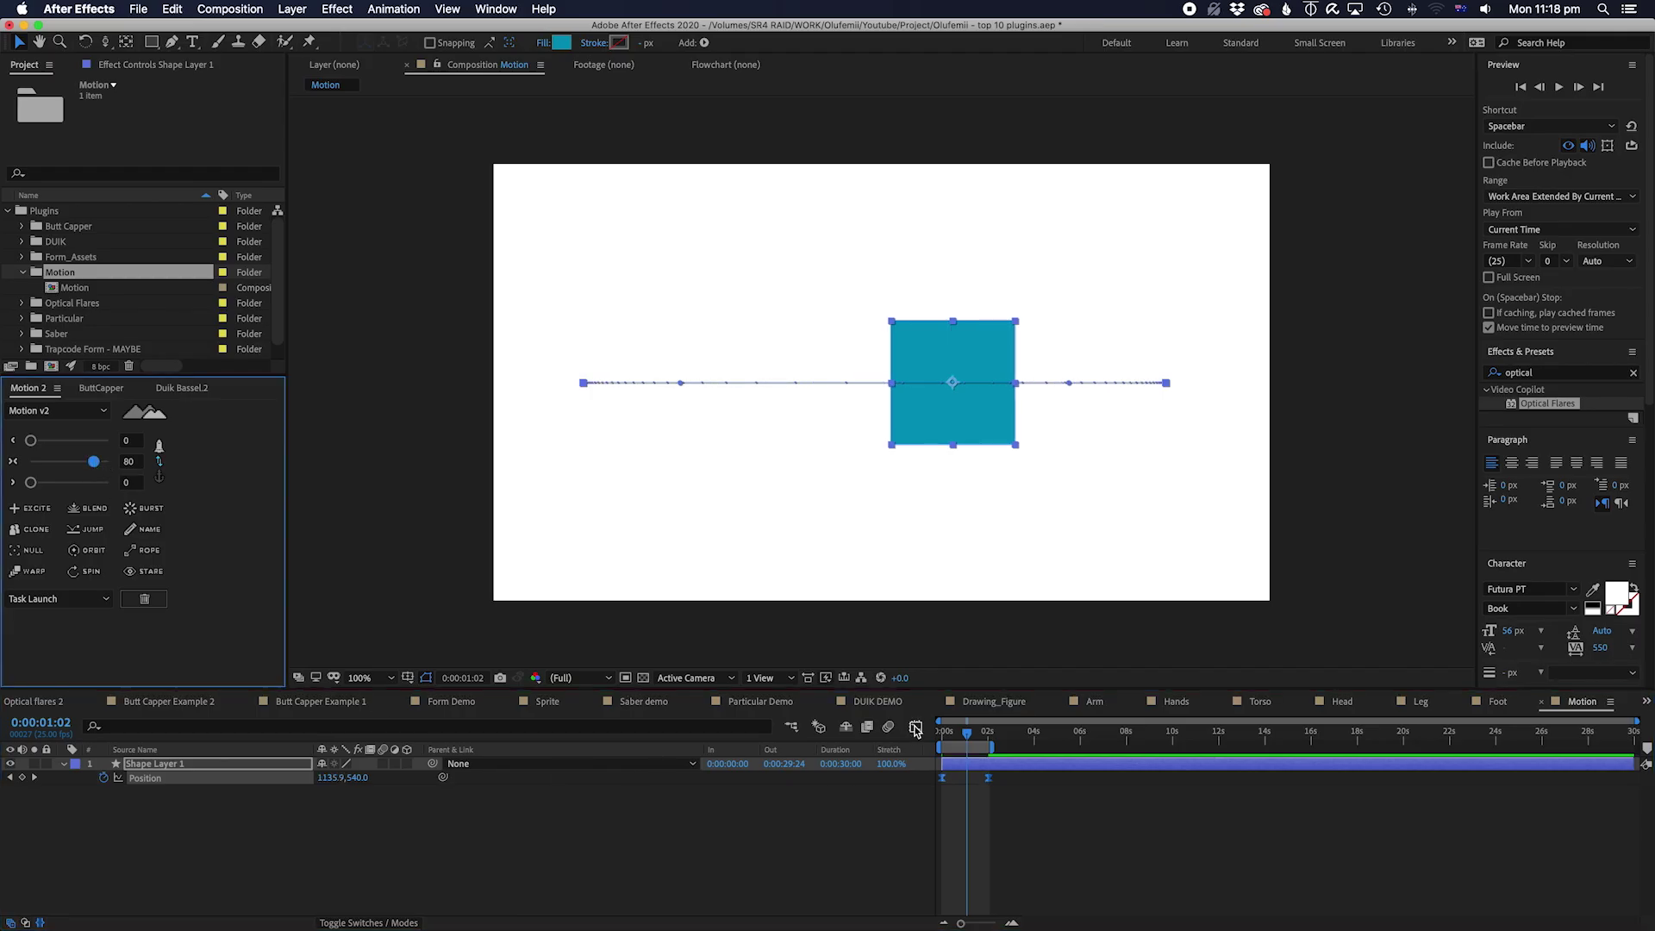
pyautogui.click(915, 729)
pyautogui.press('space')
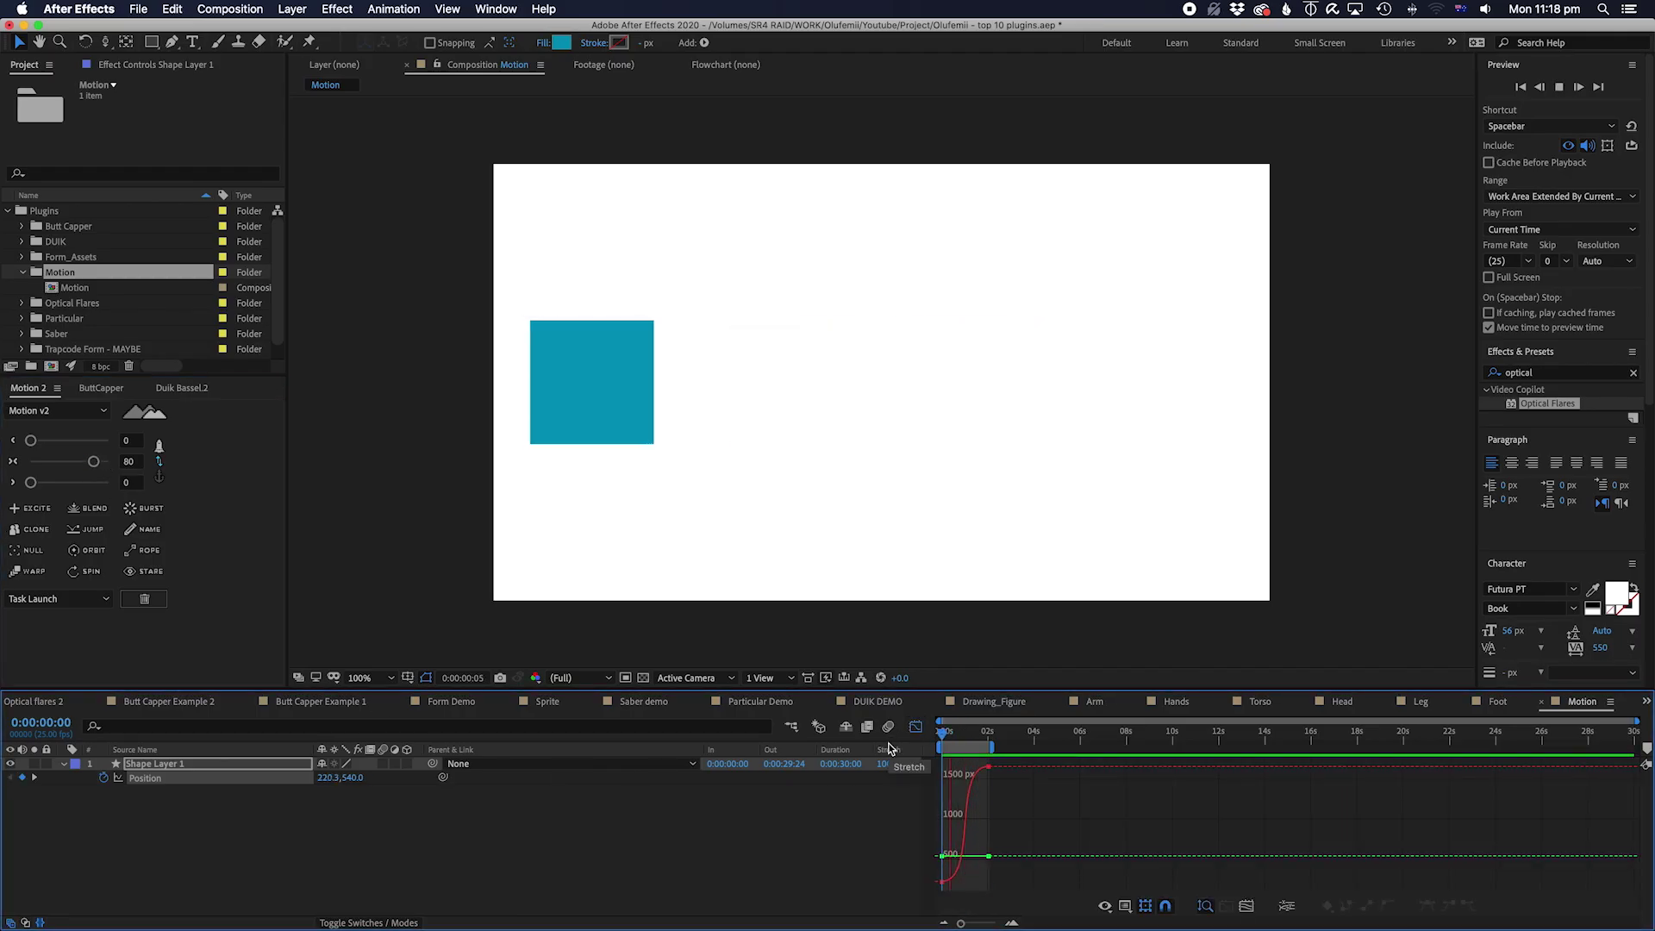
pyautogui.click(915, 730)
pyautogui.press('space')
pyautogui.moveTo(30, 441); pyautogui.dragTo(82, 440)
pyautogui.click(1082, 876)
pyautogui.press('space')
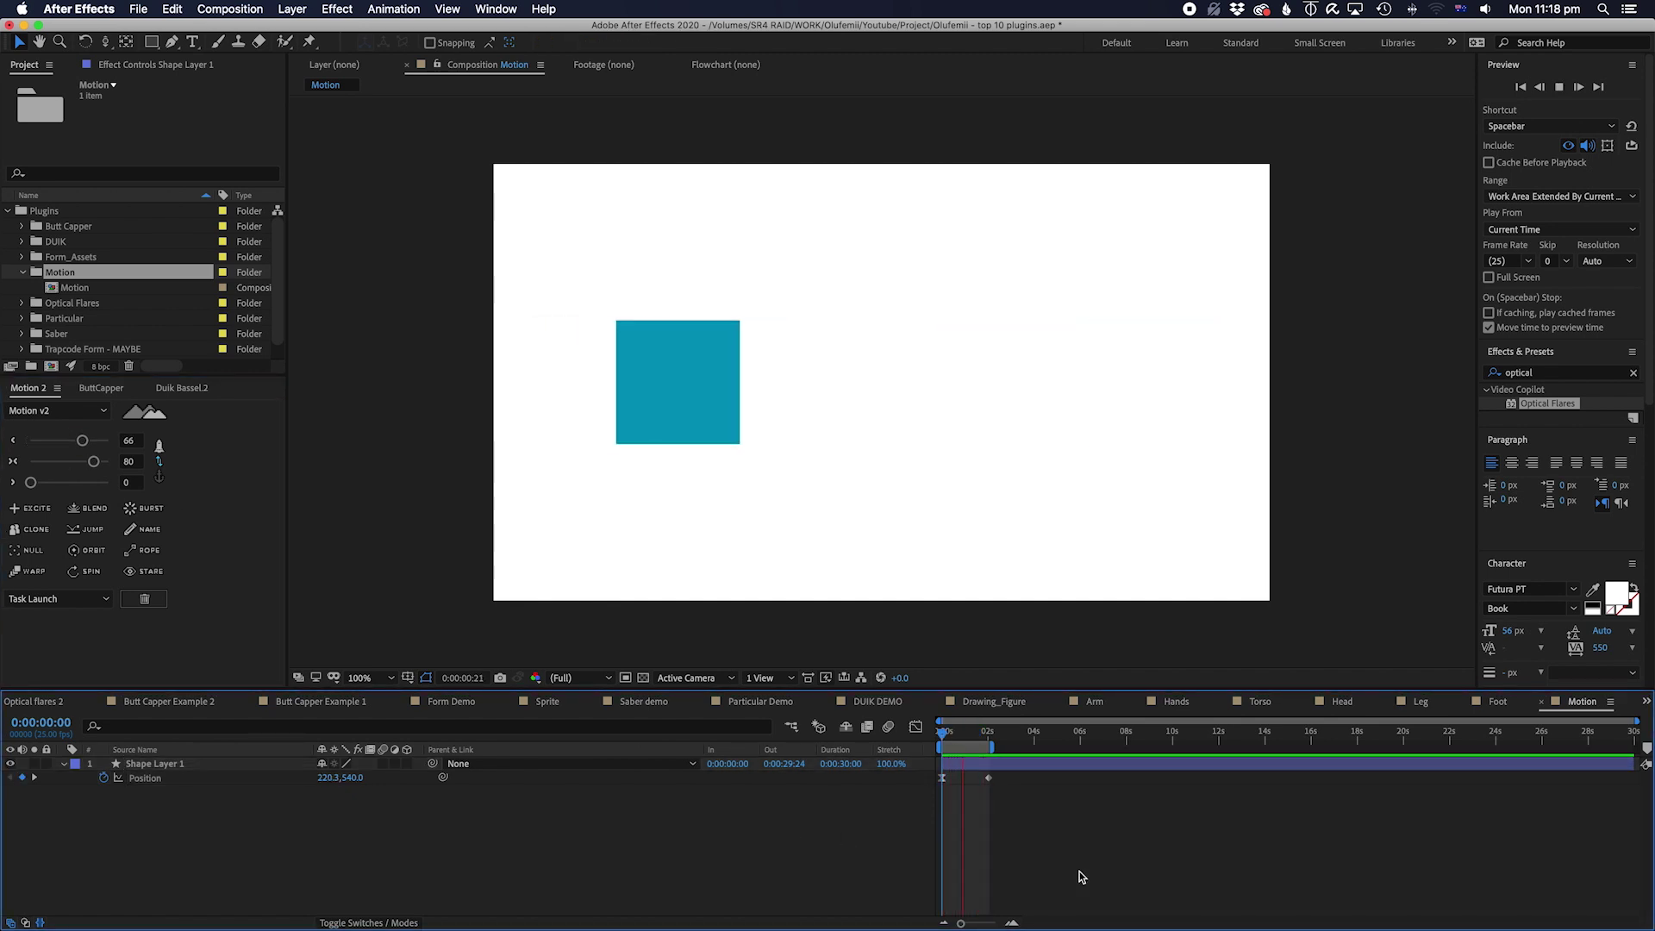
# Step: Add a Motion v2 Excite bounce to the square's position keyframes and preview it
pyautogui.click(938, 736)
pyautogui.click(640, 791)
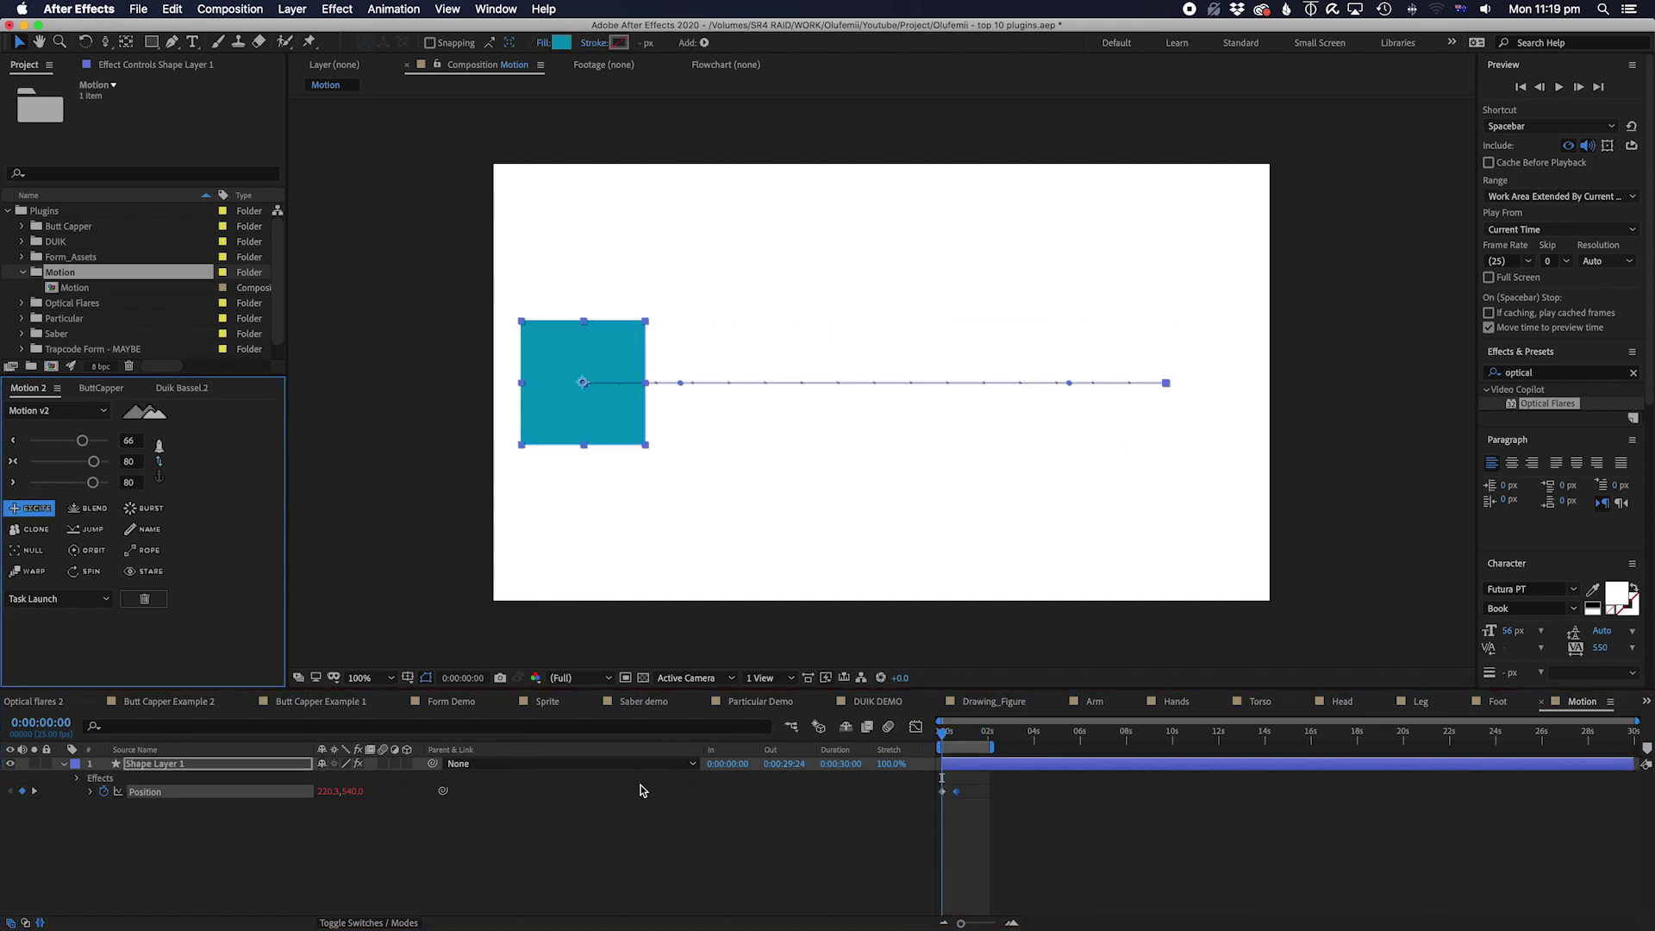
pyautogui.press('space')
pyautogui.press('space')
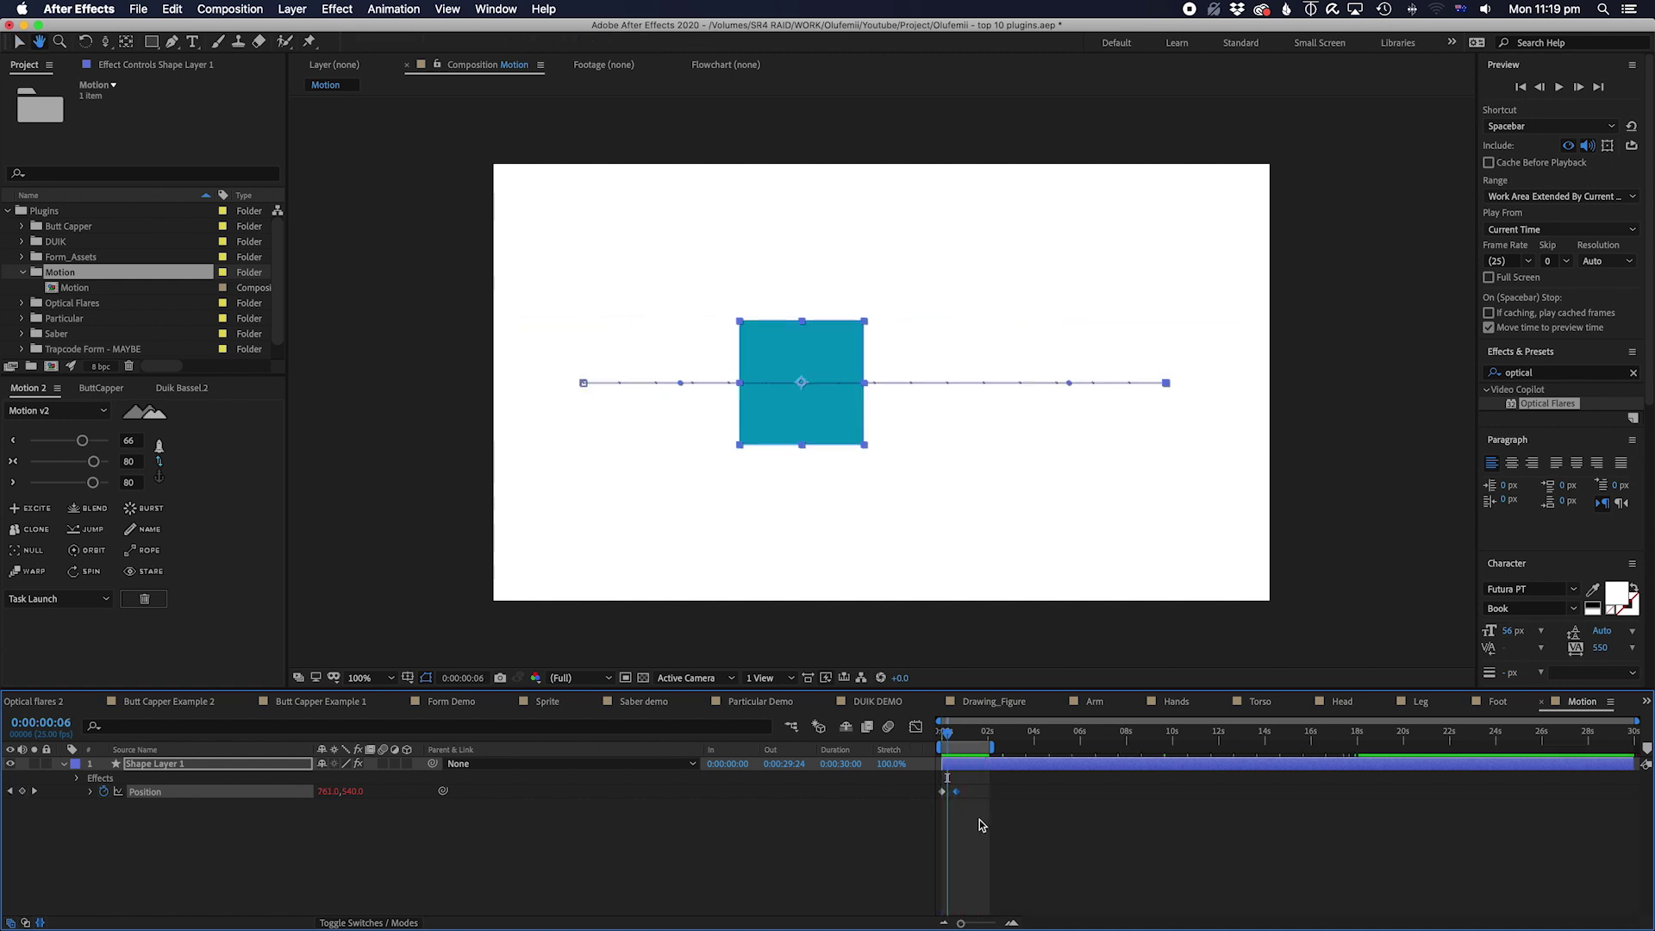
pyautogui.press('space')
pyautogui.press('space')
pyautogui.press('Home')
pyautogui.press('space')
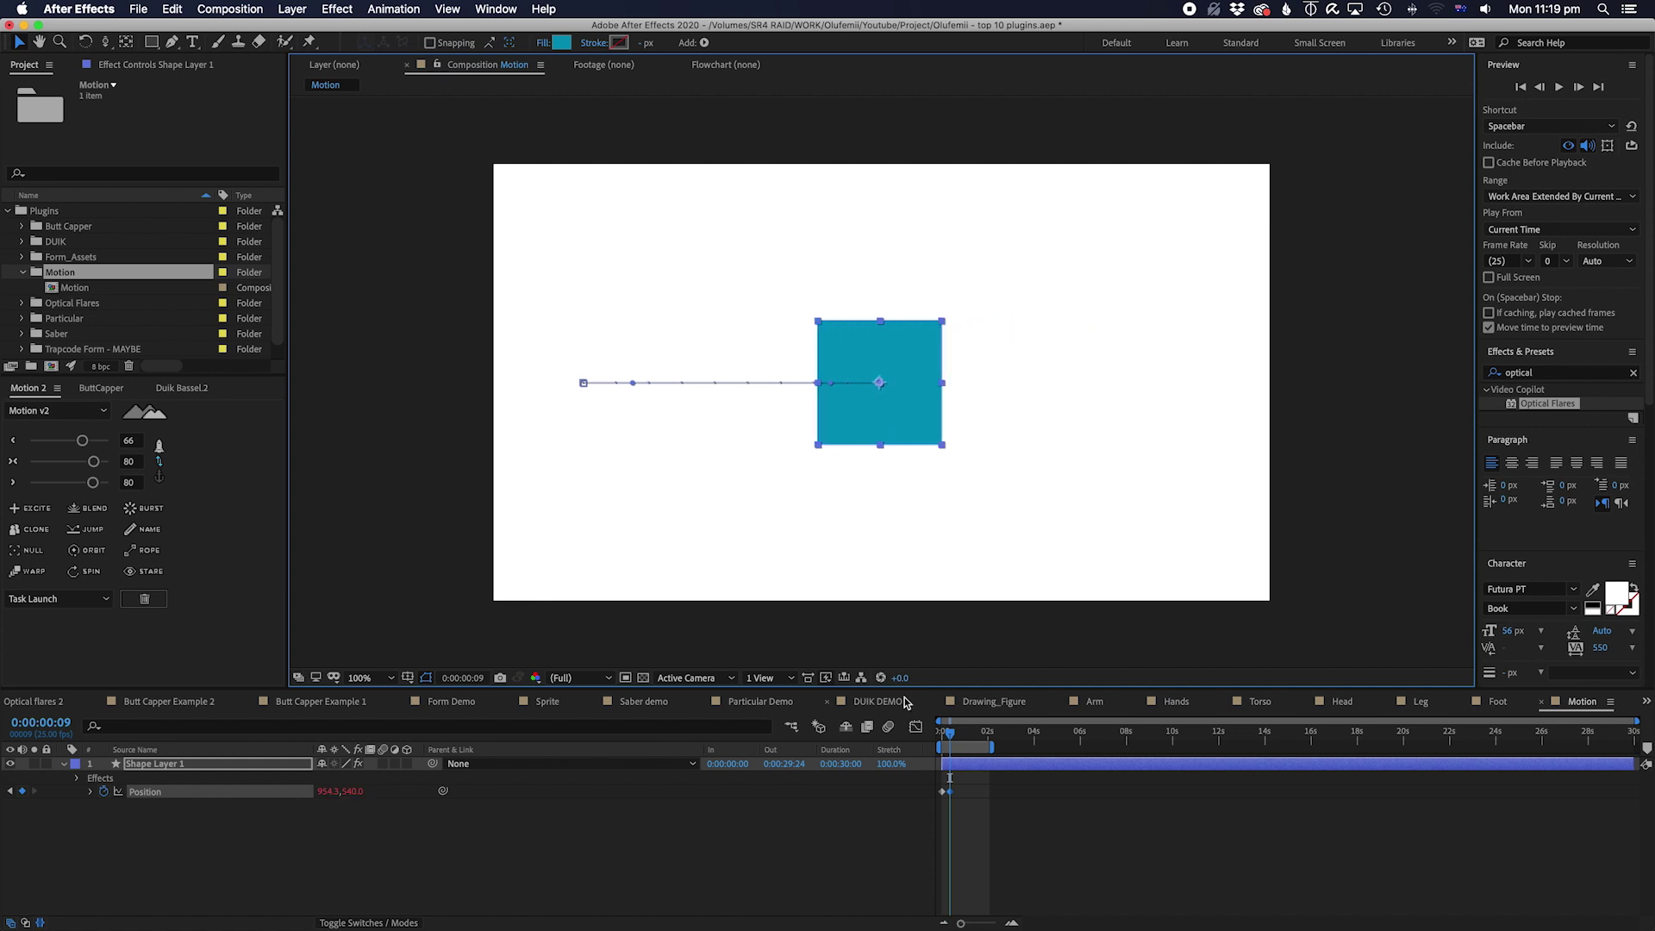
pyautogui.press('space')
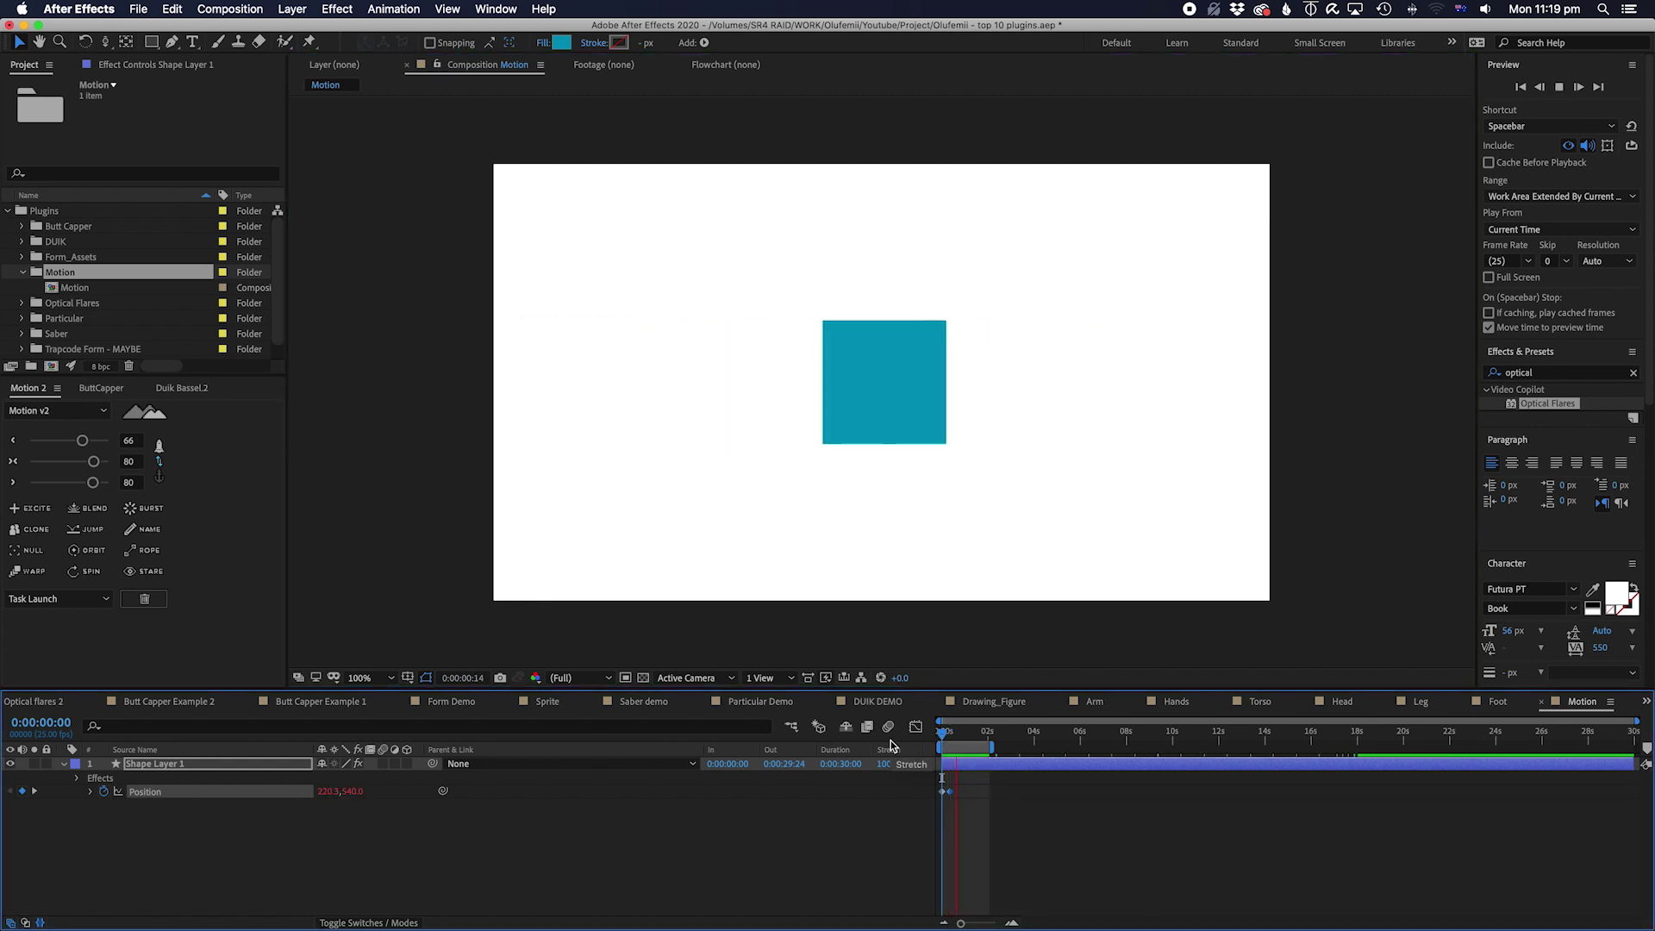
pyautogui.press('space')
# Step: Duplicate the square twice and stagger the copies later in time
pyautogui.hotkey('ctrl', 'd')
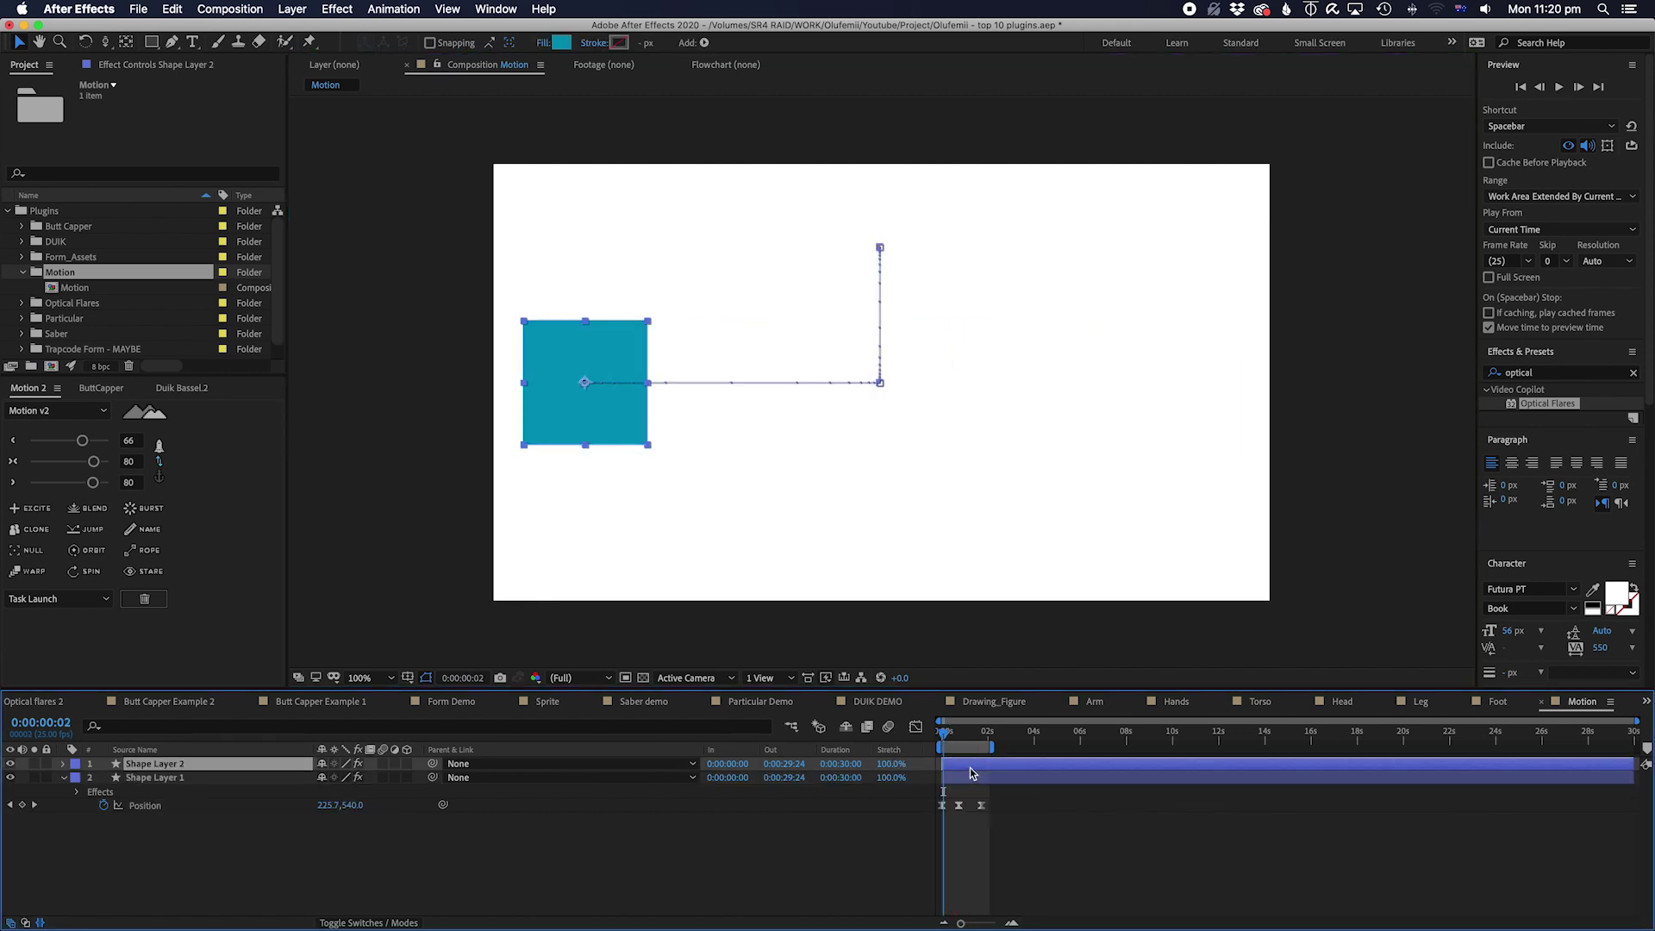
pyautogui.hotkey('ctrl', 'd')
pyautogui.hotkey('ctrl', 'shift', 'Down')
pyautogui.press('p')
pyautogui.moveTo(972, 767); pyautogui.dragTo(981, 767)
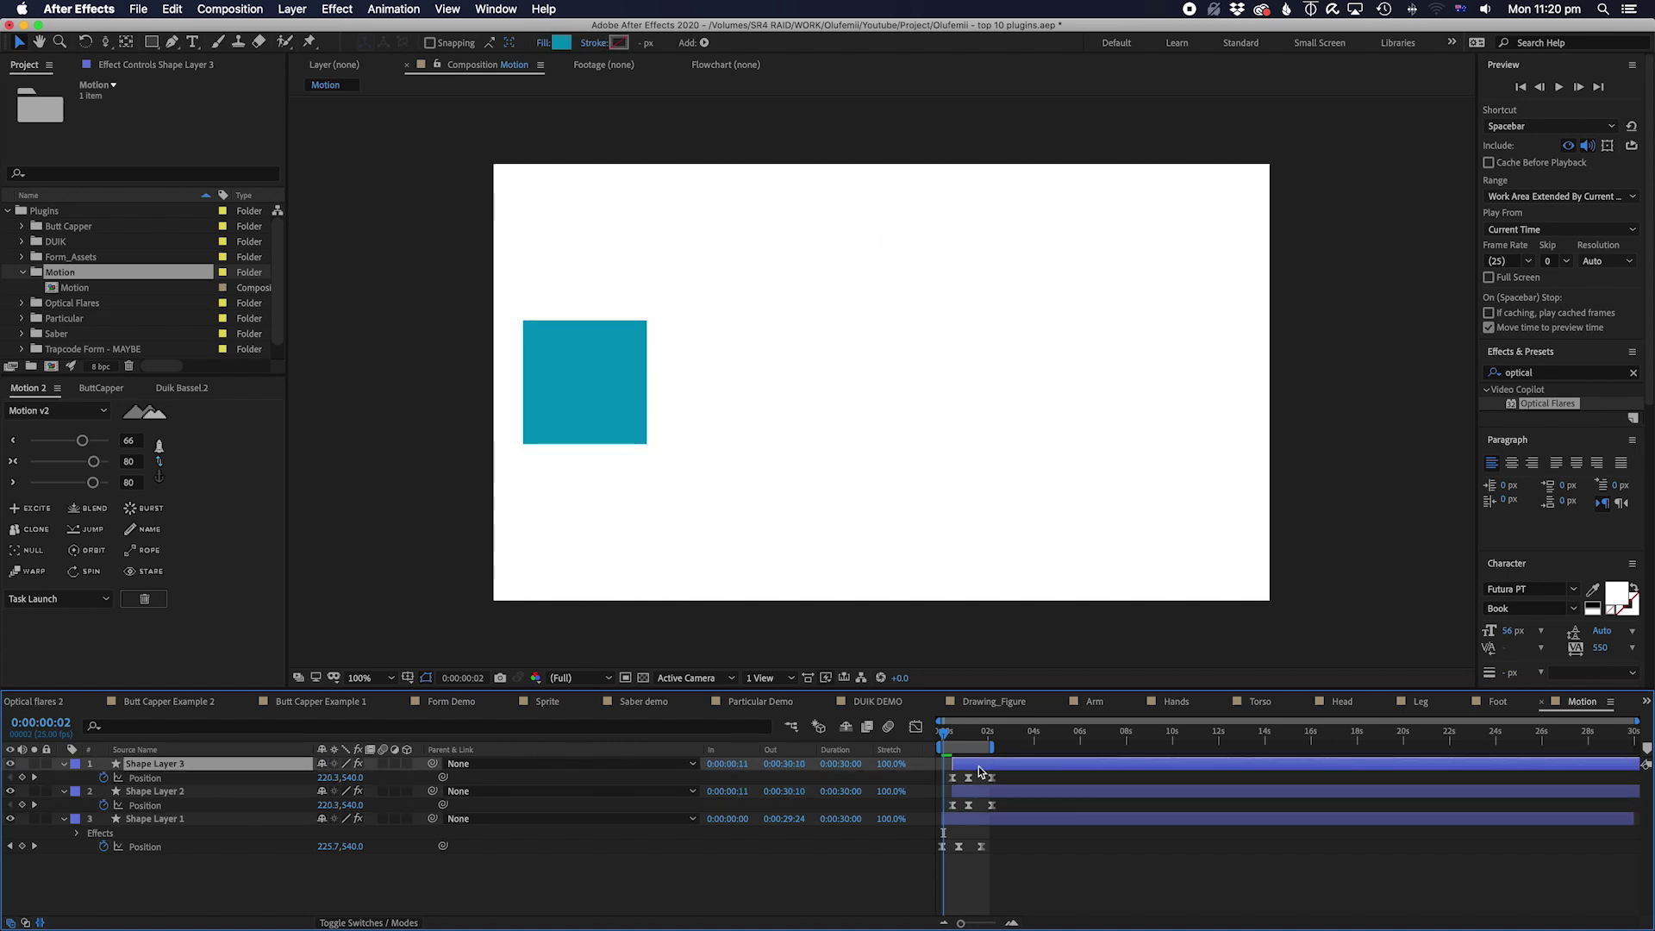
pyautogui.press('space')
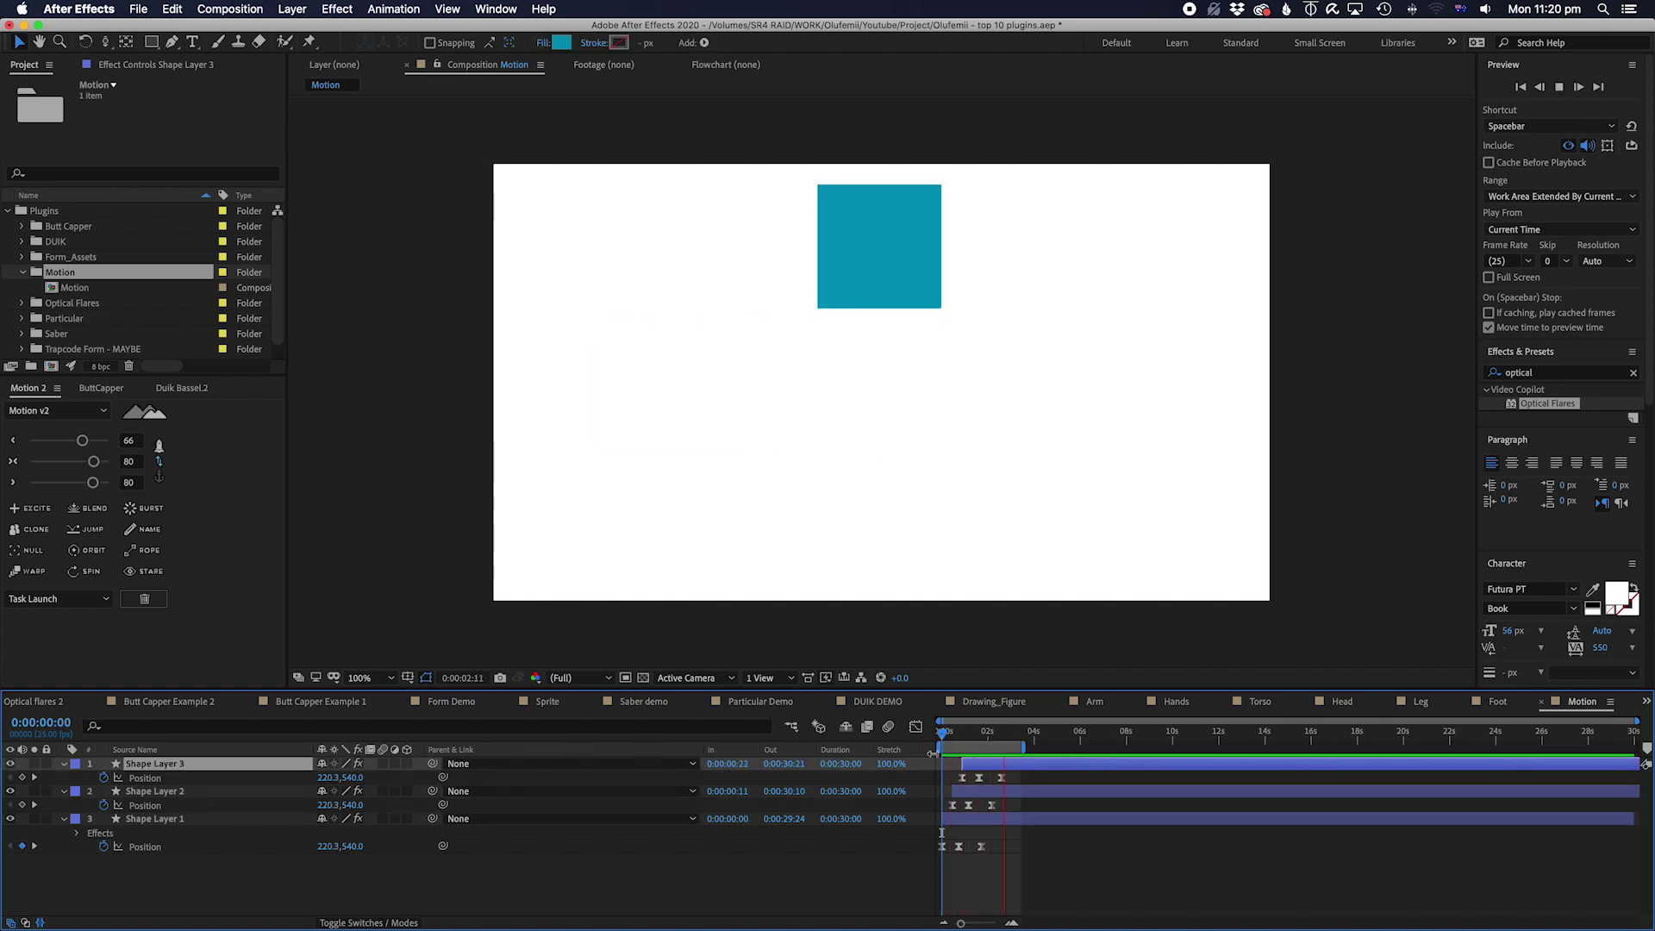
pyautogui.press('space')
# Step: Recolour Shape Layer 2's fill green
pyautogui.hotkey('ctrl', 'Down')
pyautogui.click(562, 42)
pyautogui.click(503, 833)
pyautogui.click(632, 699)
# Step: Recolour Shape Layer 3's fill red-orange and preview the three squares
pyautogui.hotkey('ctrl', 'Up')
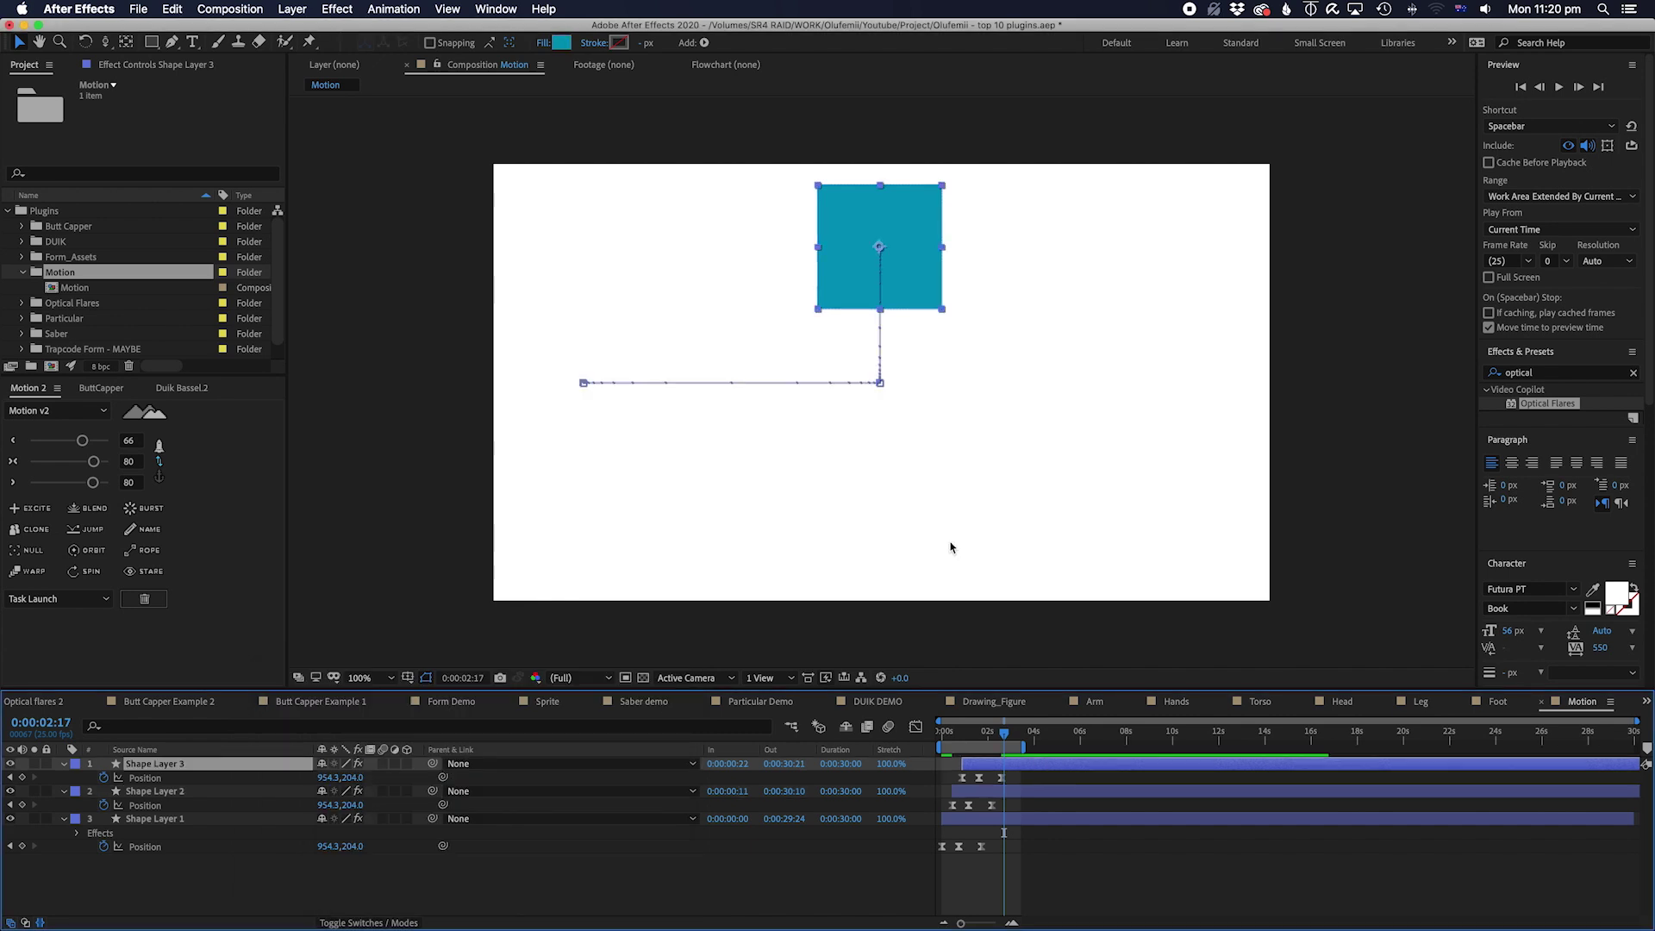
pyautogui.click(561, 42)
pyautogui.click(503, 833)
pyautogui.click(632, 700)
pyautogui.press('space')
pyautogui.press('space')
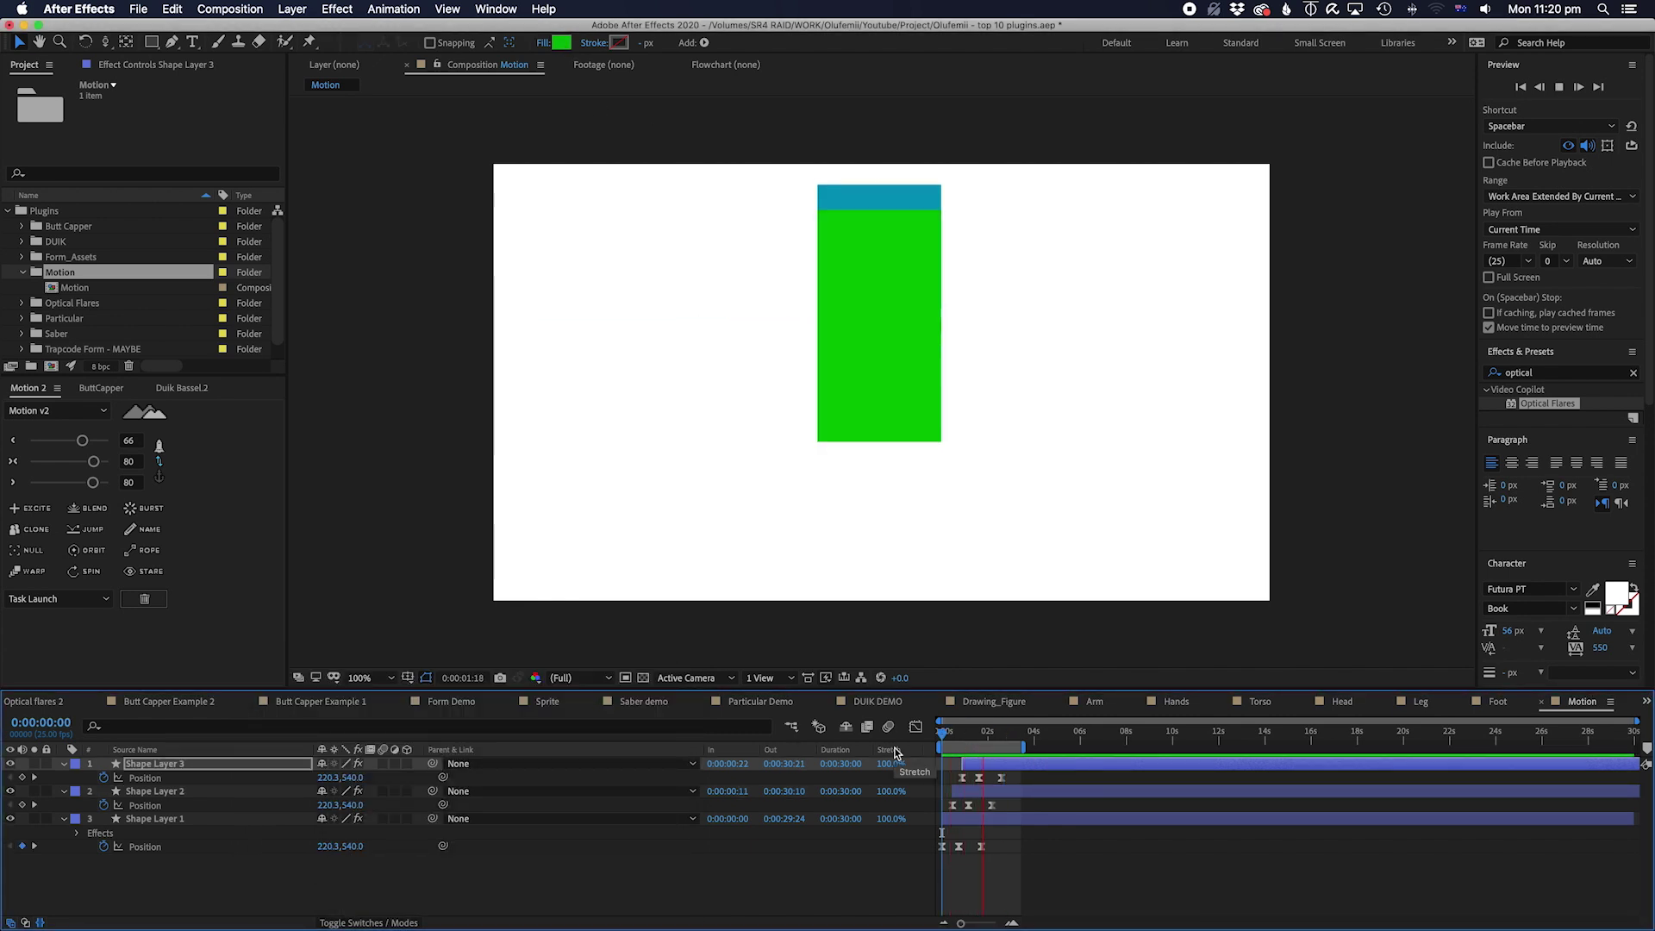
pyautogui.click(562, 42)
pyautogui.click(502, 869)
pyautogui.click(504, 897)
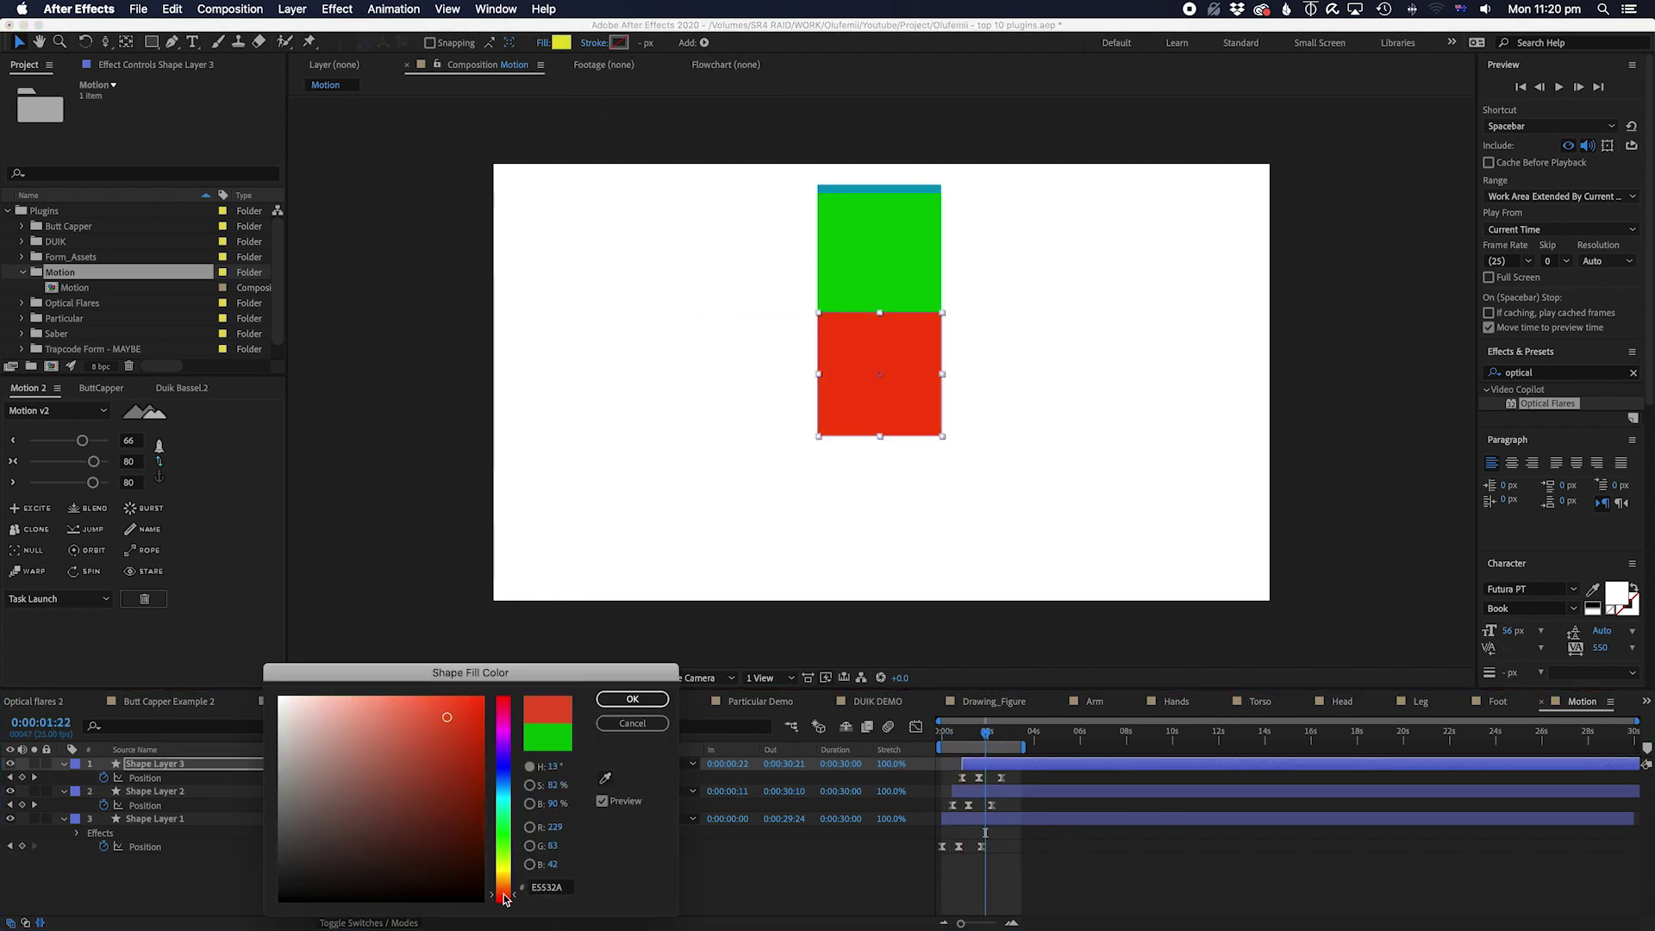
pyautogui.click(649, 700)
pyautogui.press('space')
pyautogui.press('space')
# Step: Clone all three layers' position keyframes twice and extend the work area to about 14 seconds
pyautogui.hotkey('ctrl', 'a')
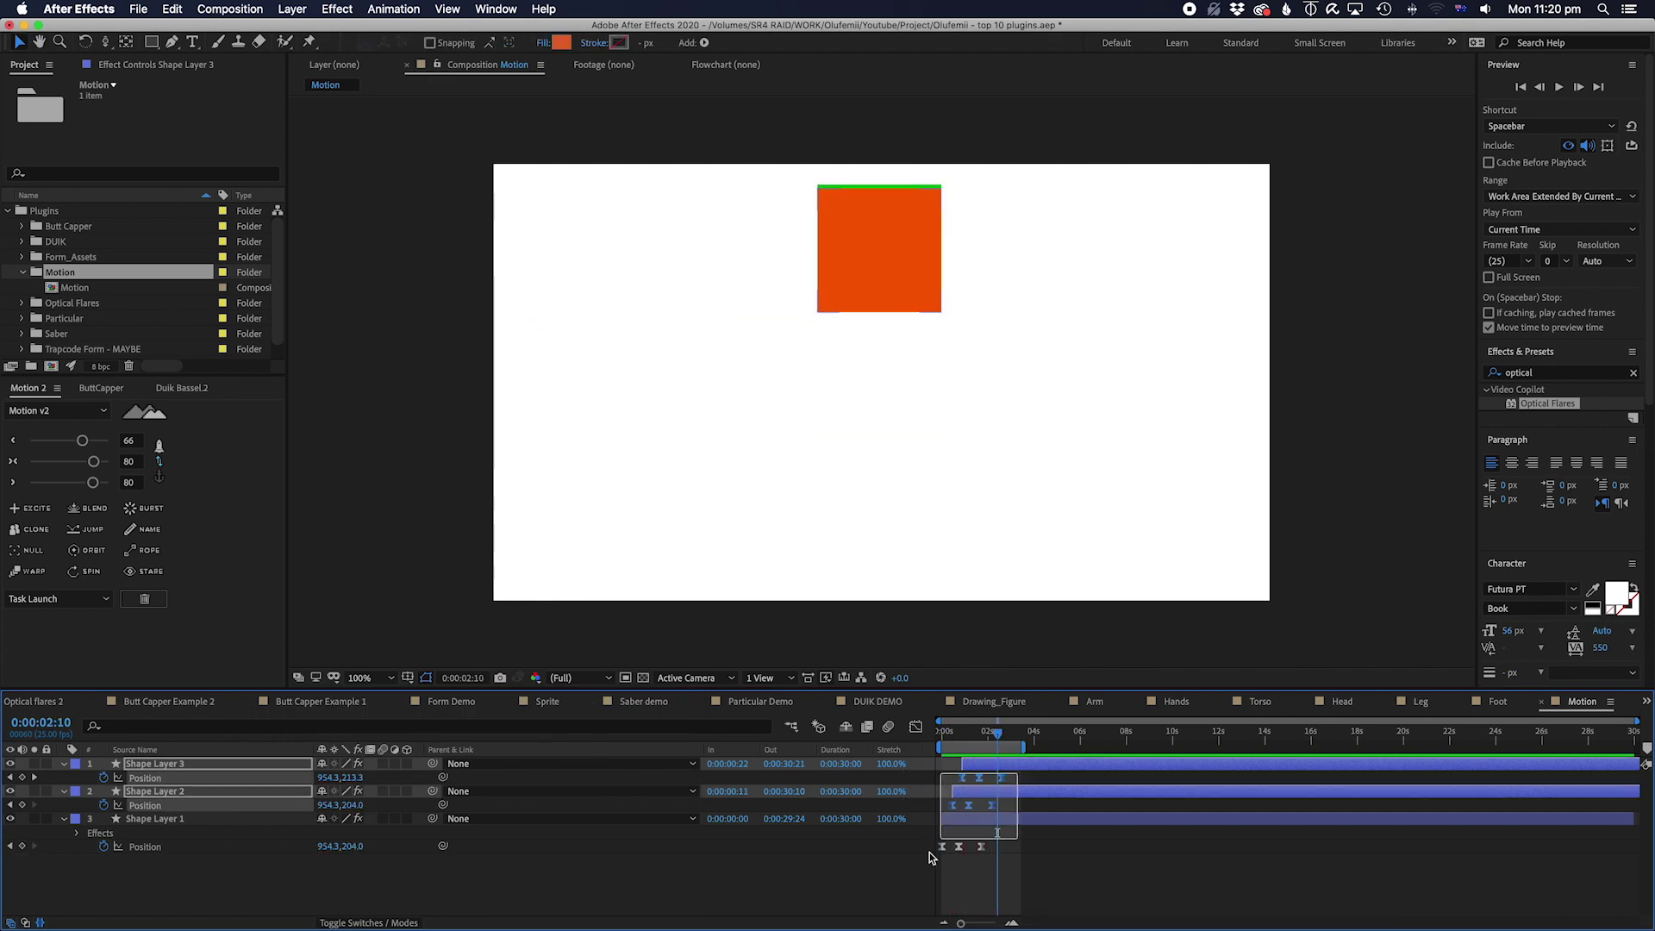
pyautogui.click(34, 529)
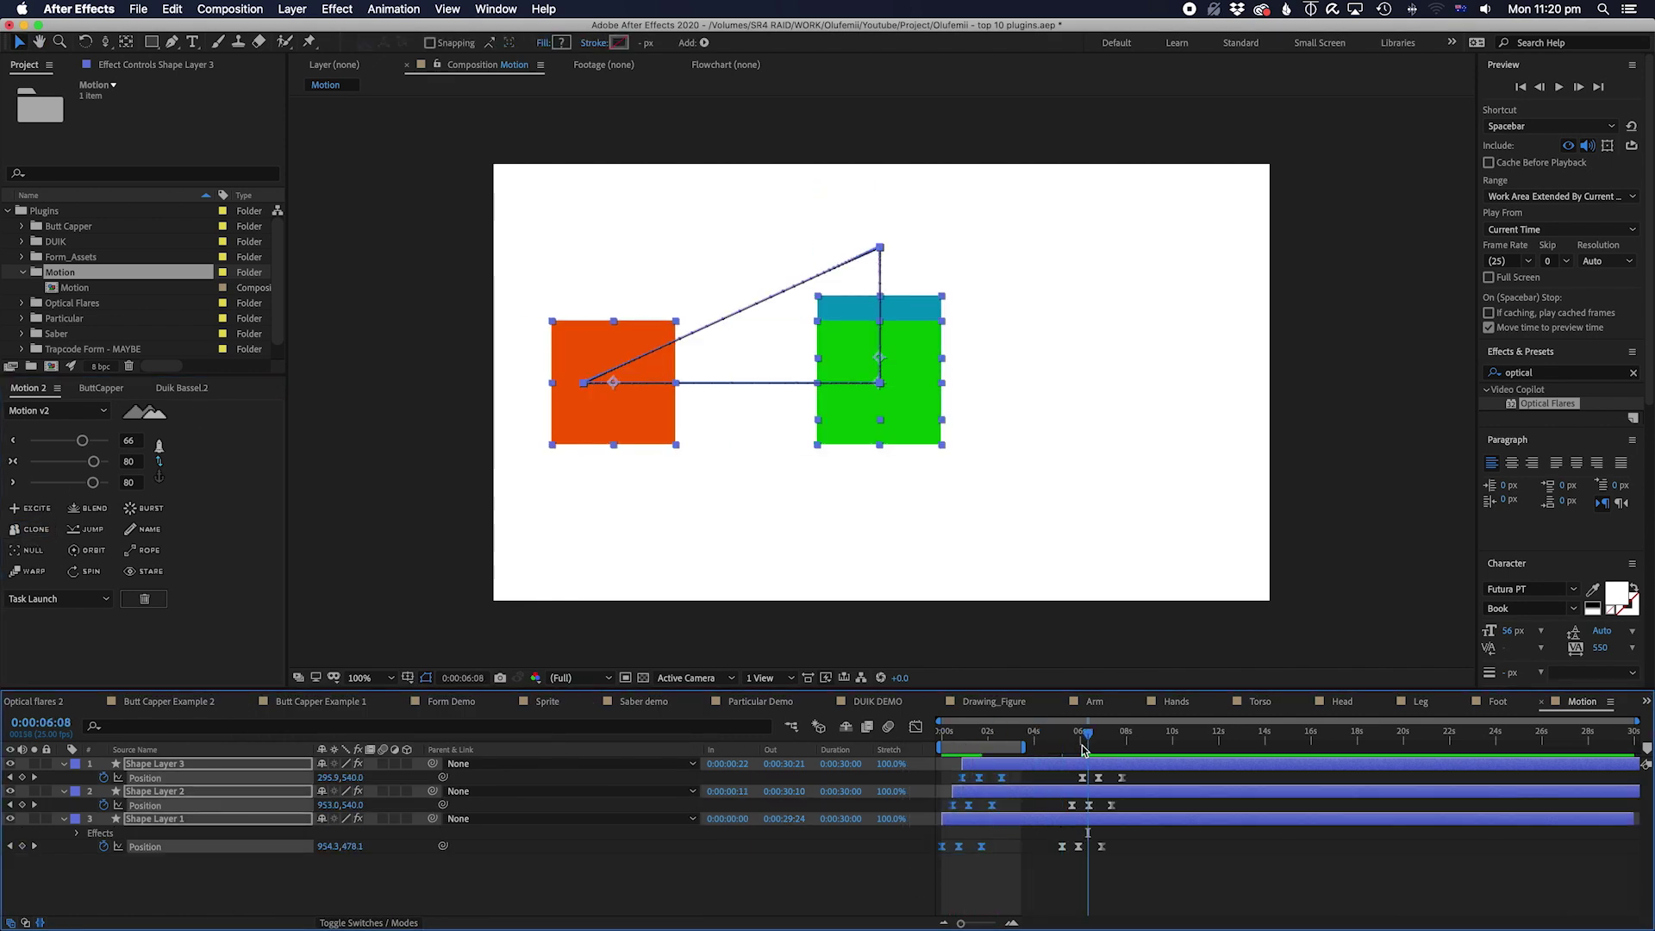
pyautogui.click(1087, 742)
pyautogui.press('space')
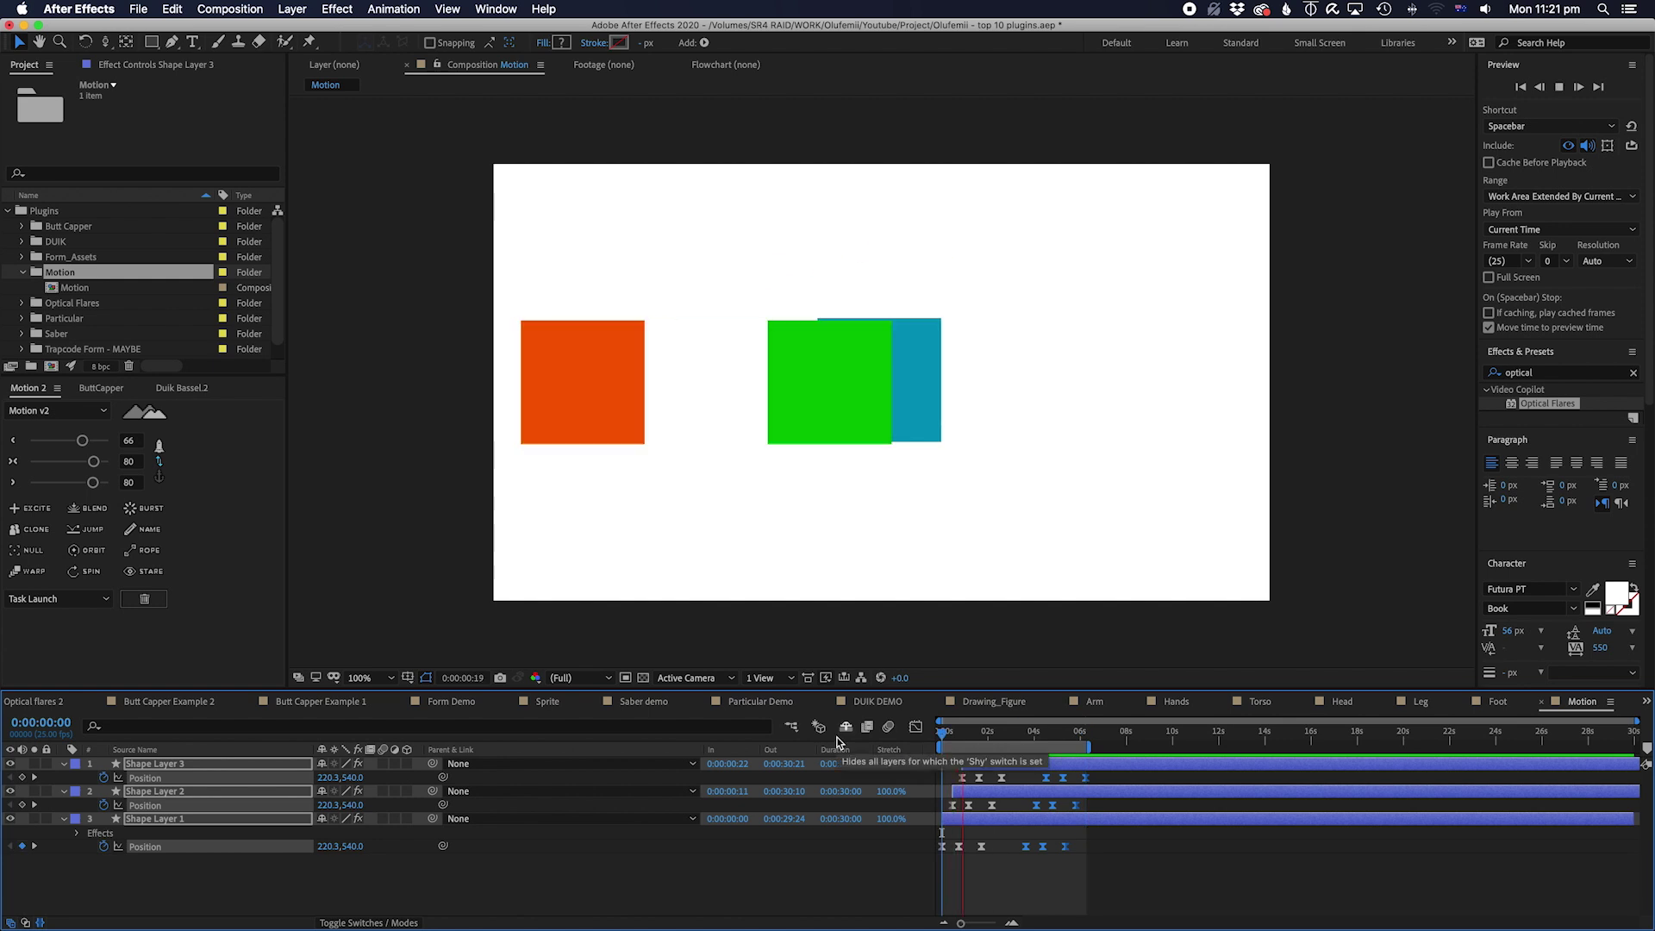
pyautogui.press('space')
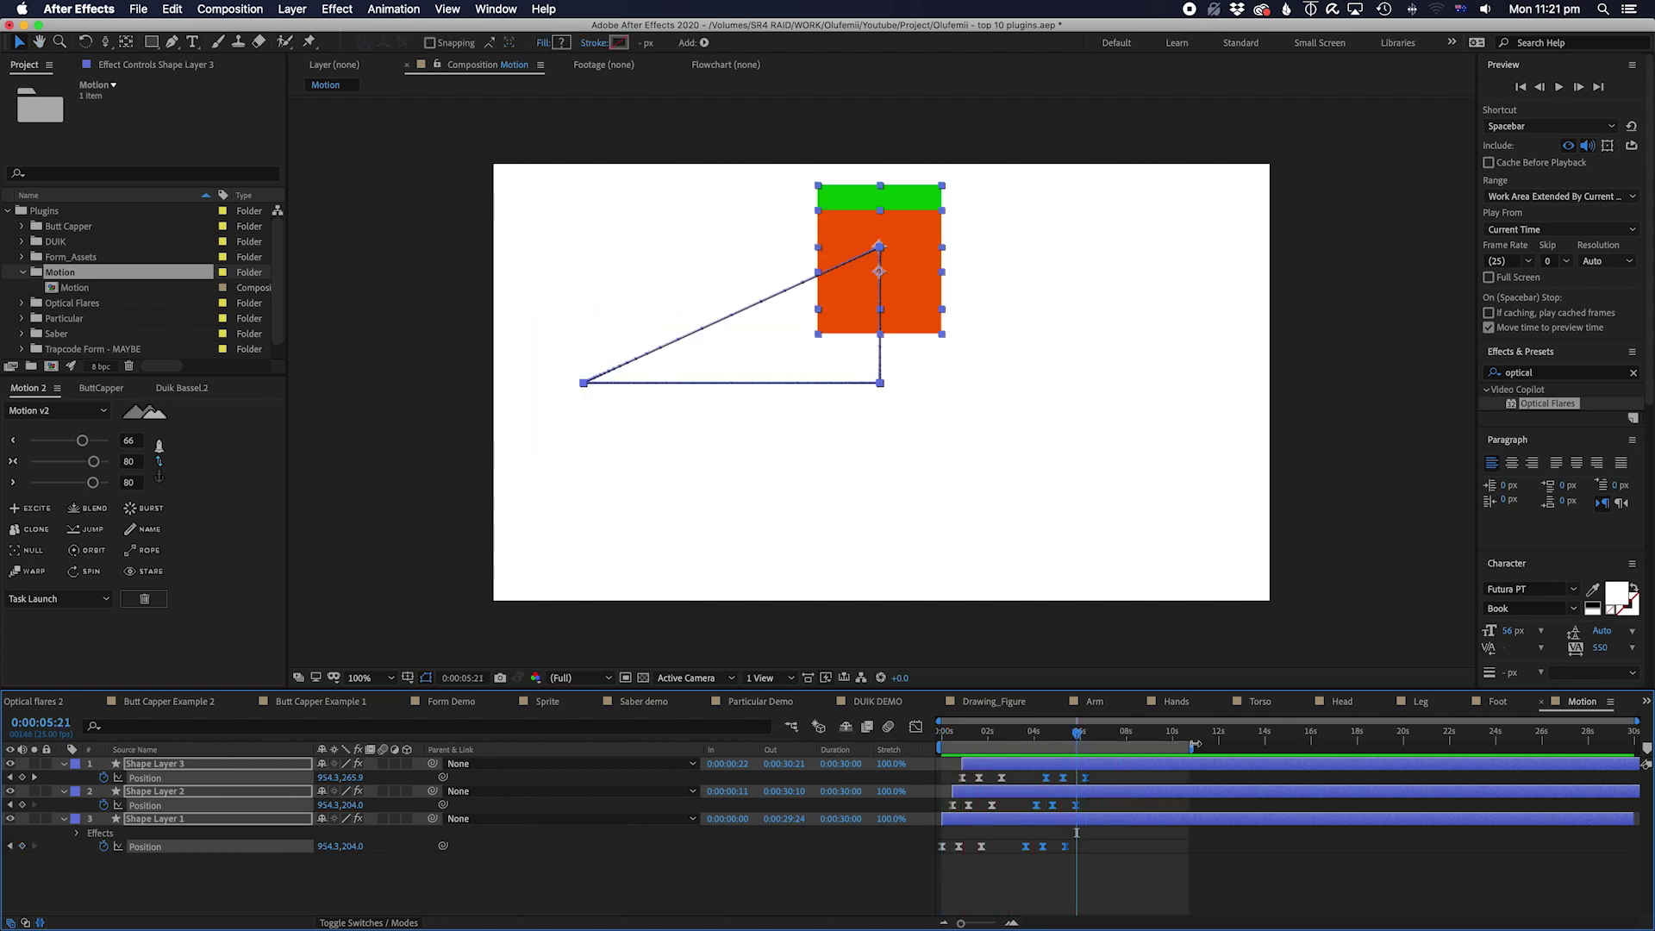
pyautogui.click(35, 530)
pyautogui.moveTo(1191, 746); pyautogui.dragTo(1260, 752)
pyautogui.press('Home')
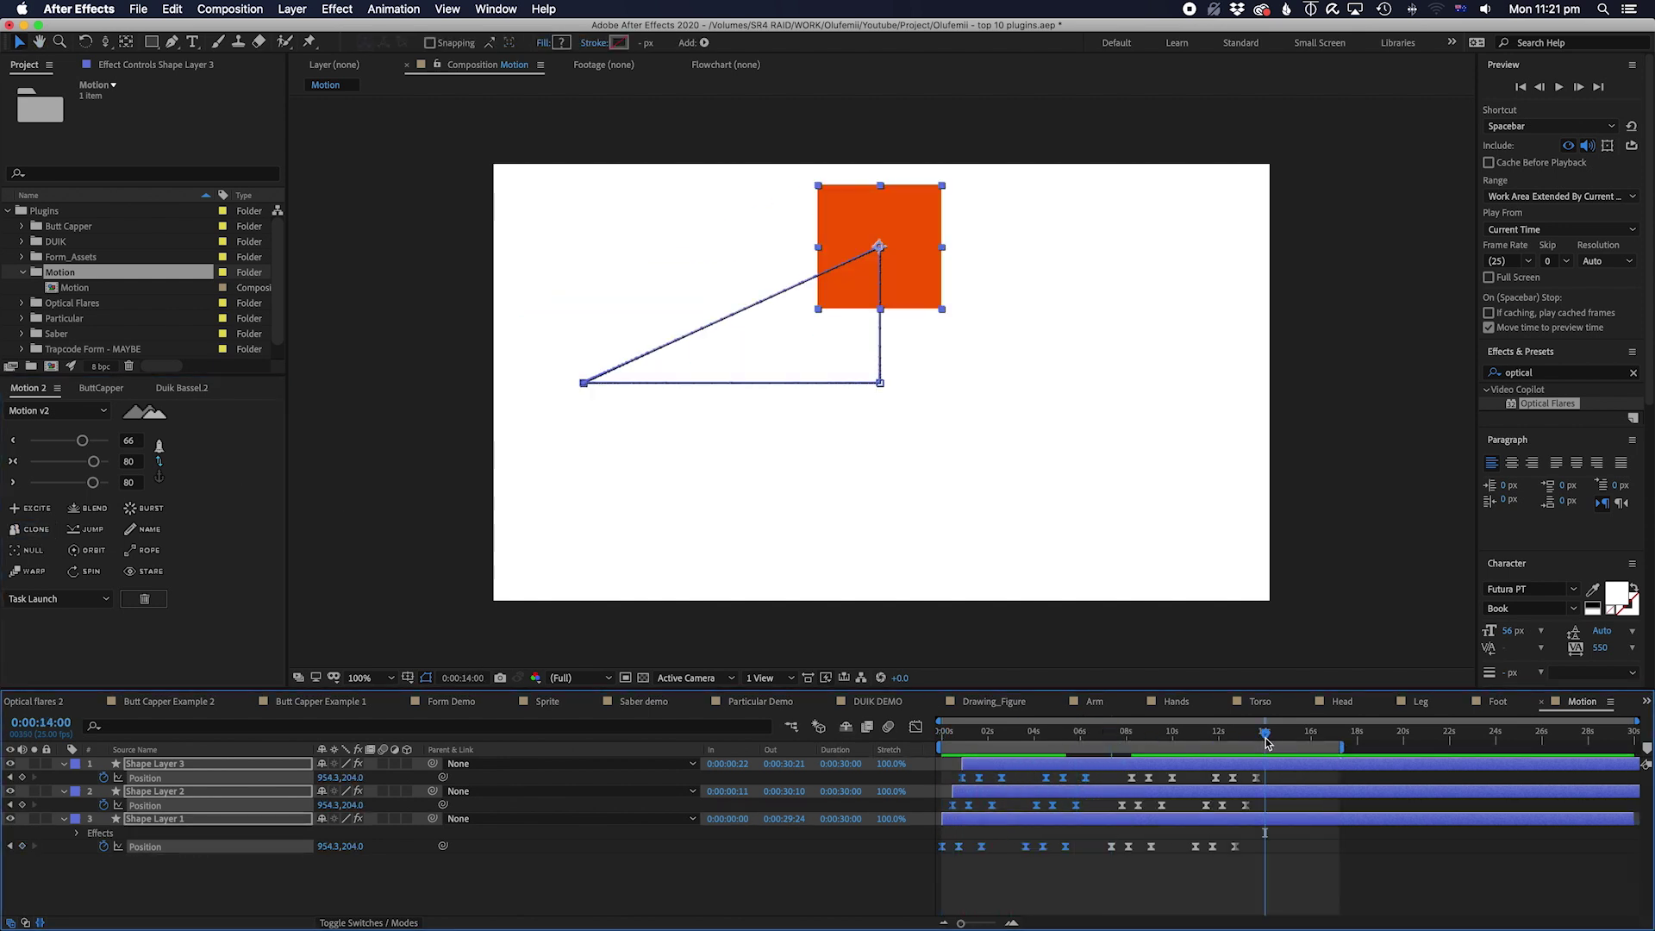
pyautogui.press('space')
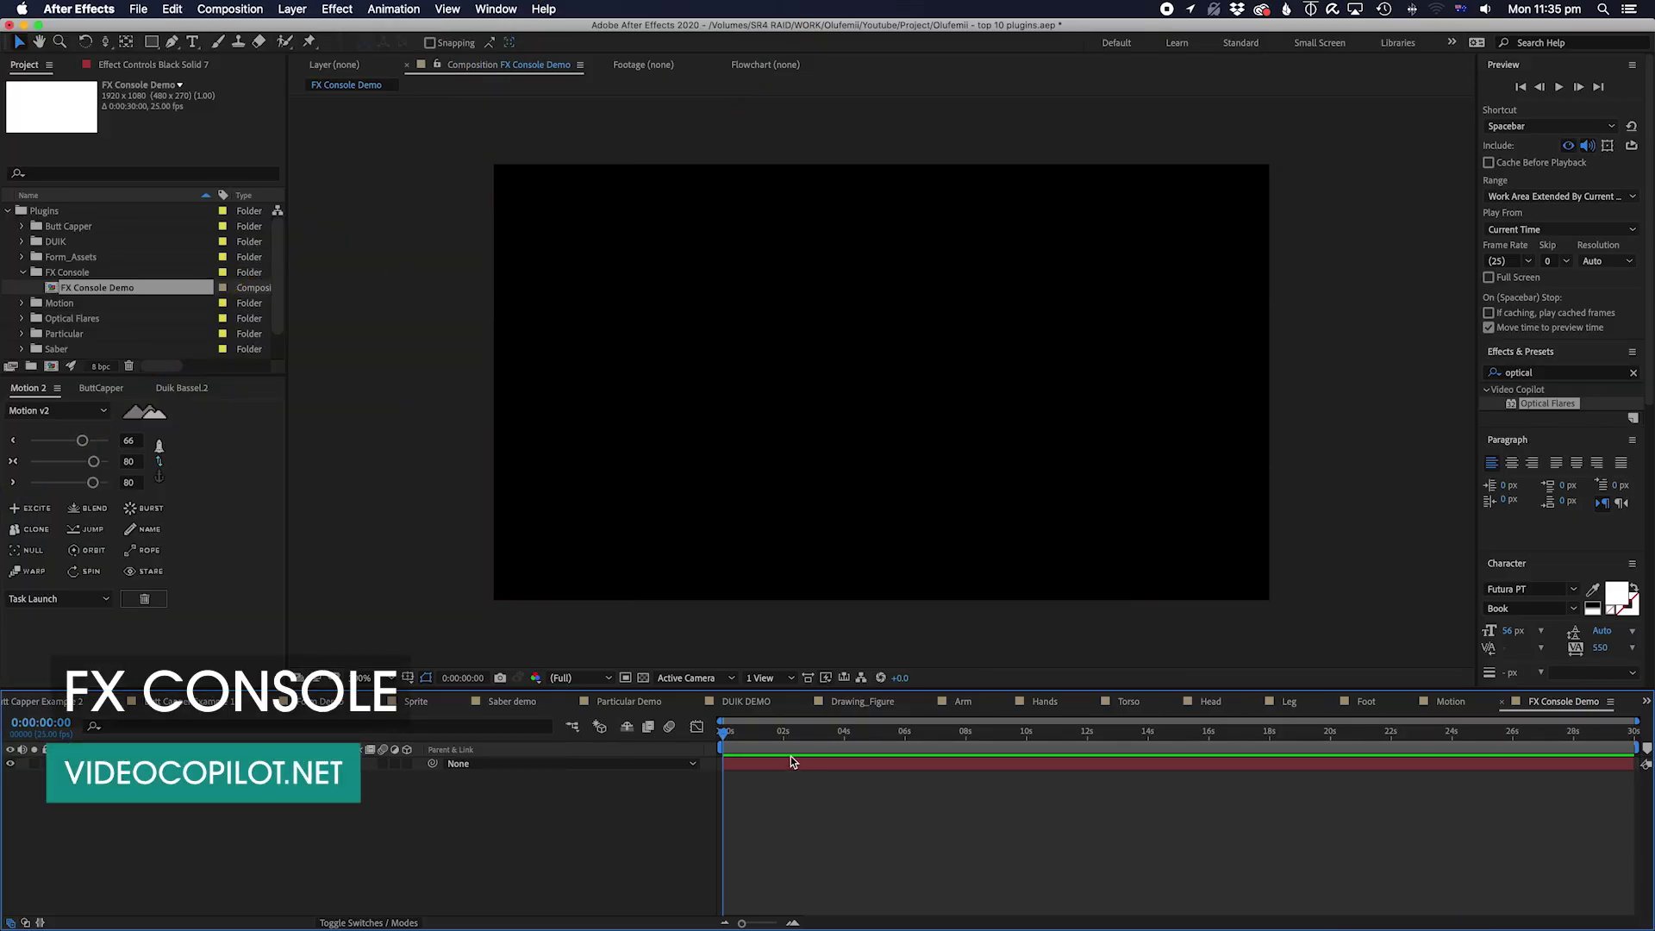
# Step: Apply Trapcode Particular to Black Solid 7 in FX Console Demo, then undo it
pyautogui.click(793, 762)
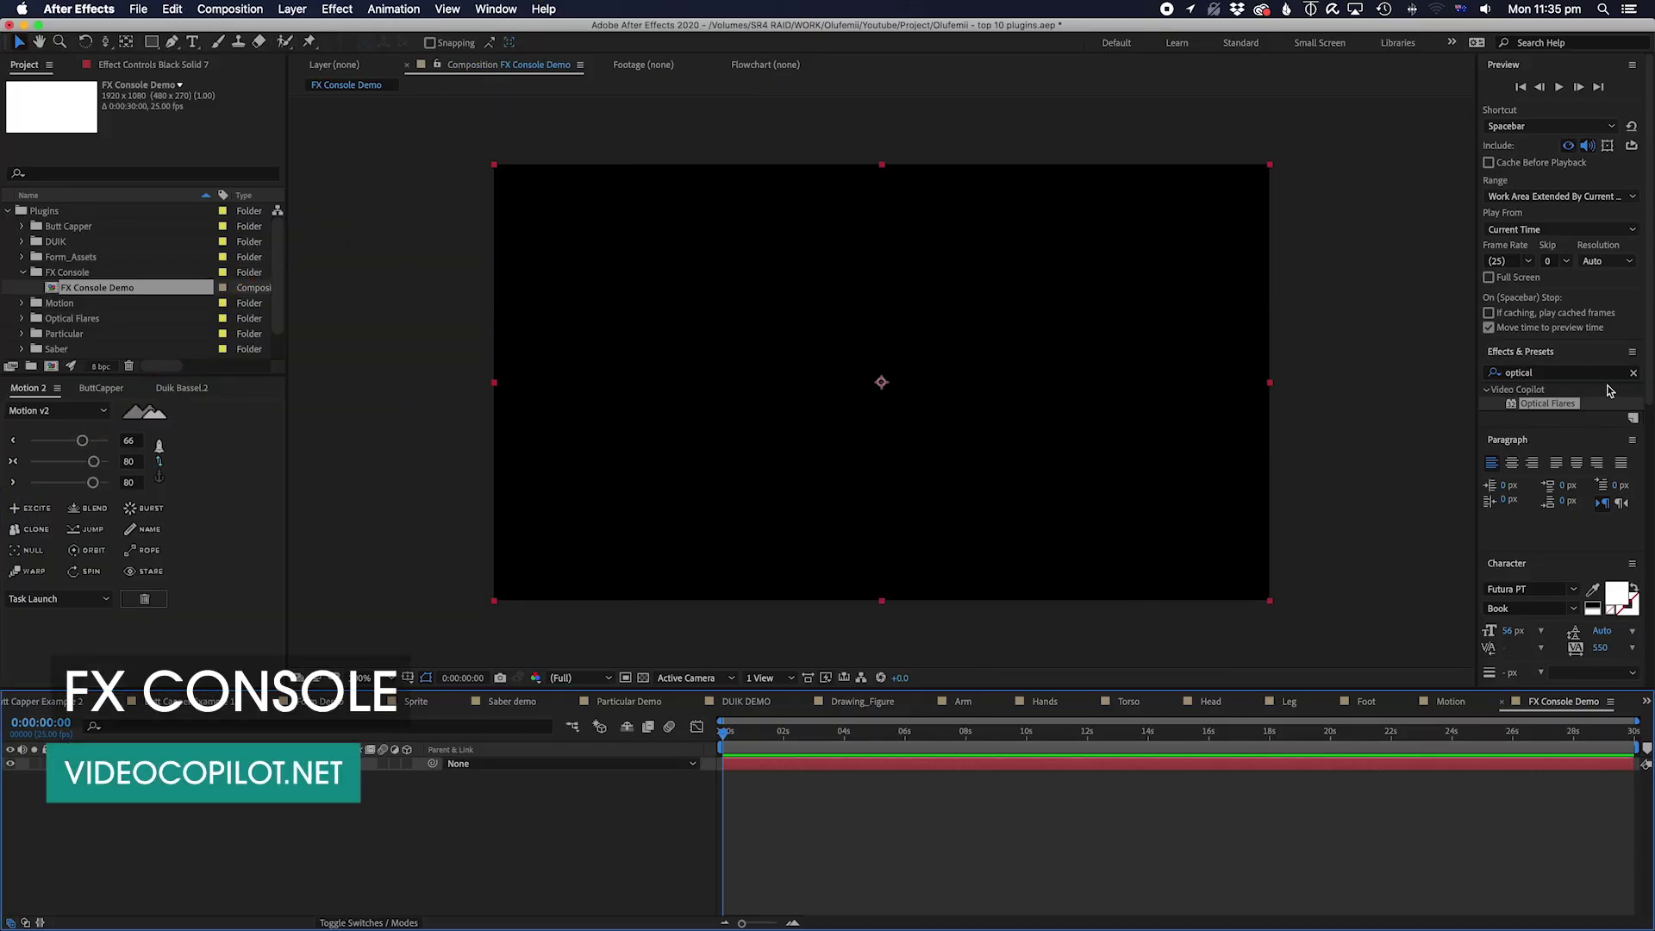
pyautogui.click(1634, 374)
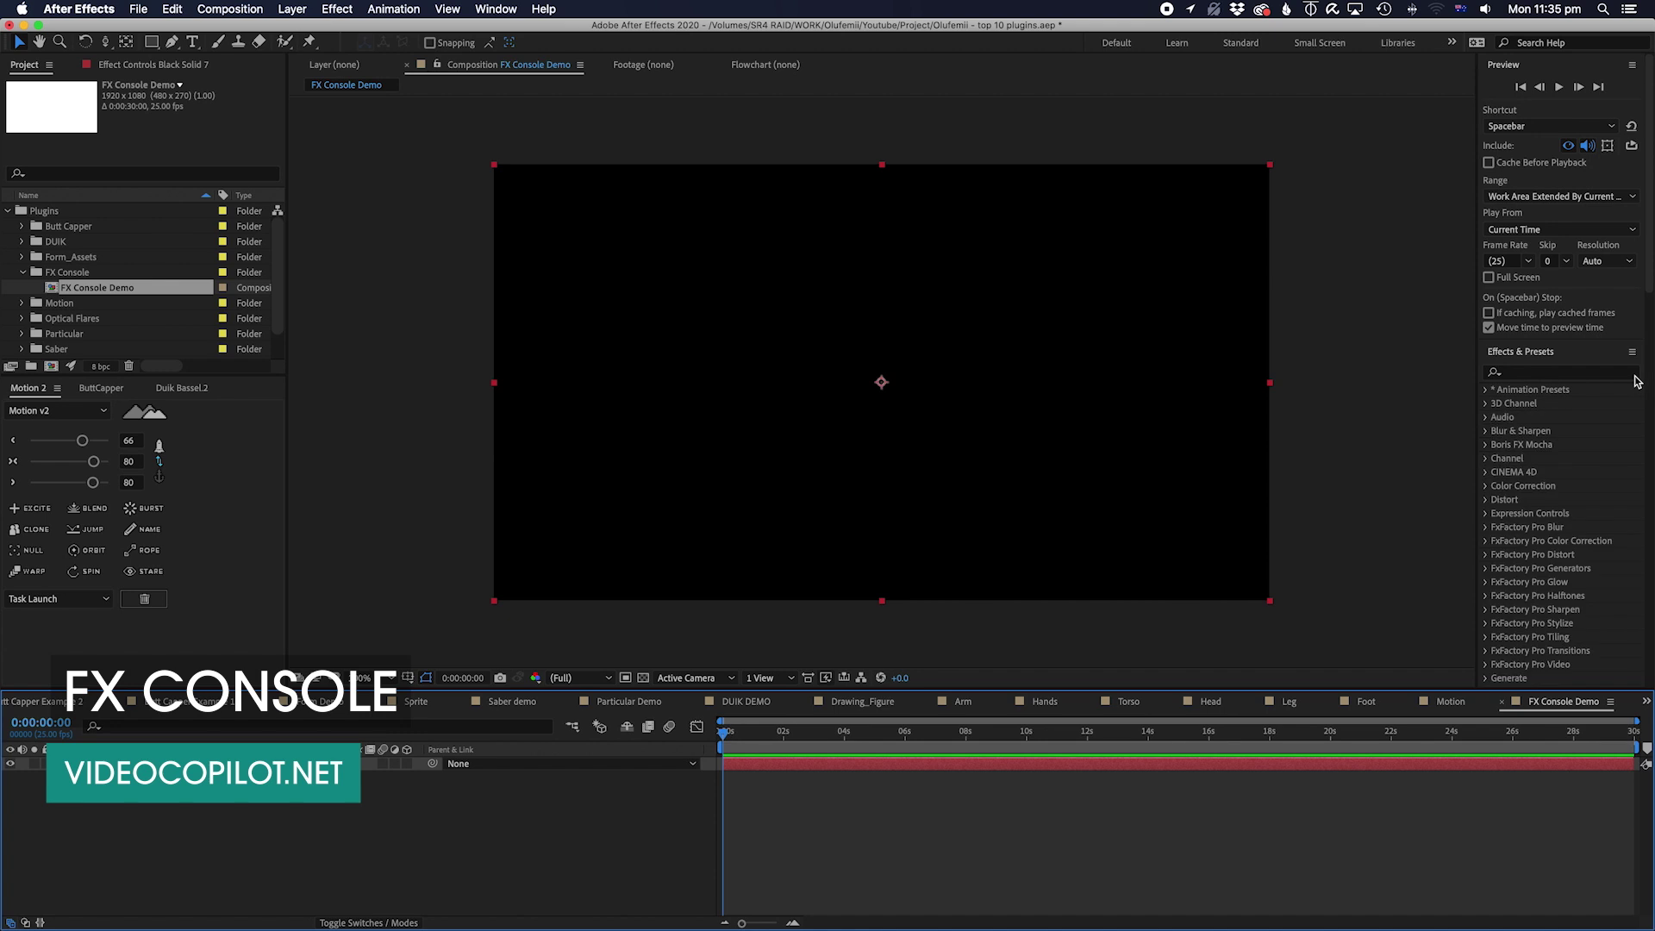
pyautogui.click(1368, 837)
pyautogui.click(1388, 770)
pyautogui.click(1555, 374)
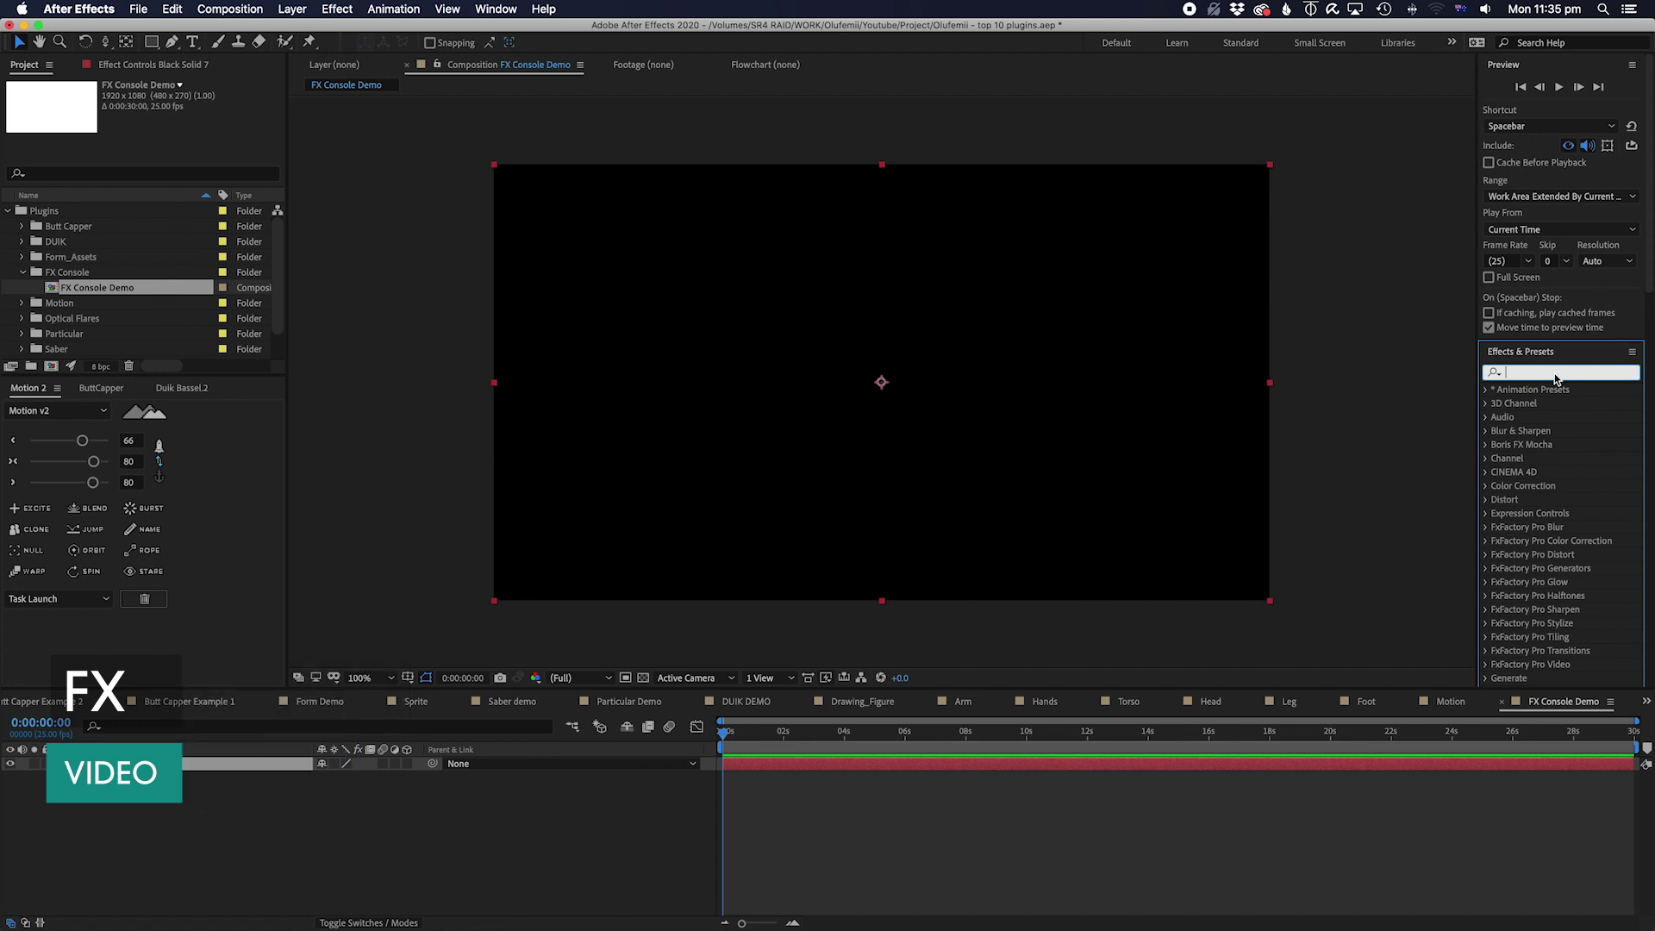
pyautogui.moveTo(1646, 283); pyautogui.dragTo(1644, 433)
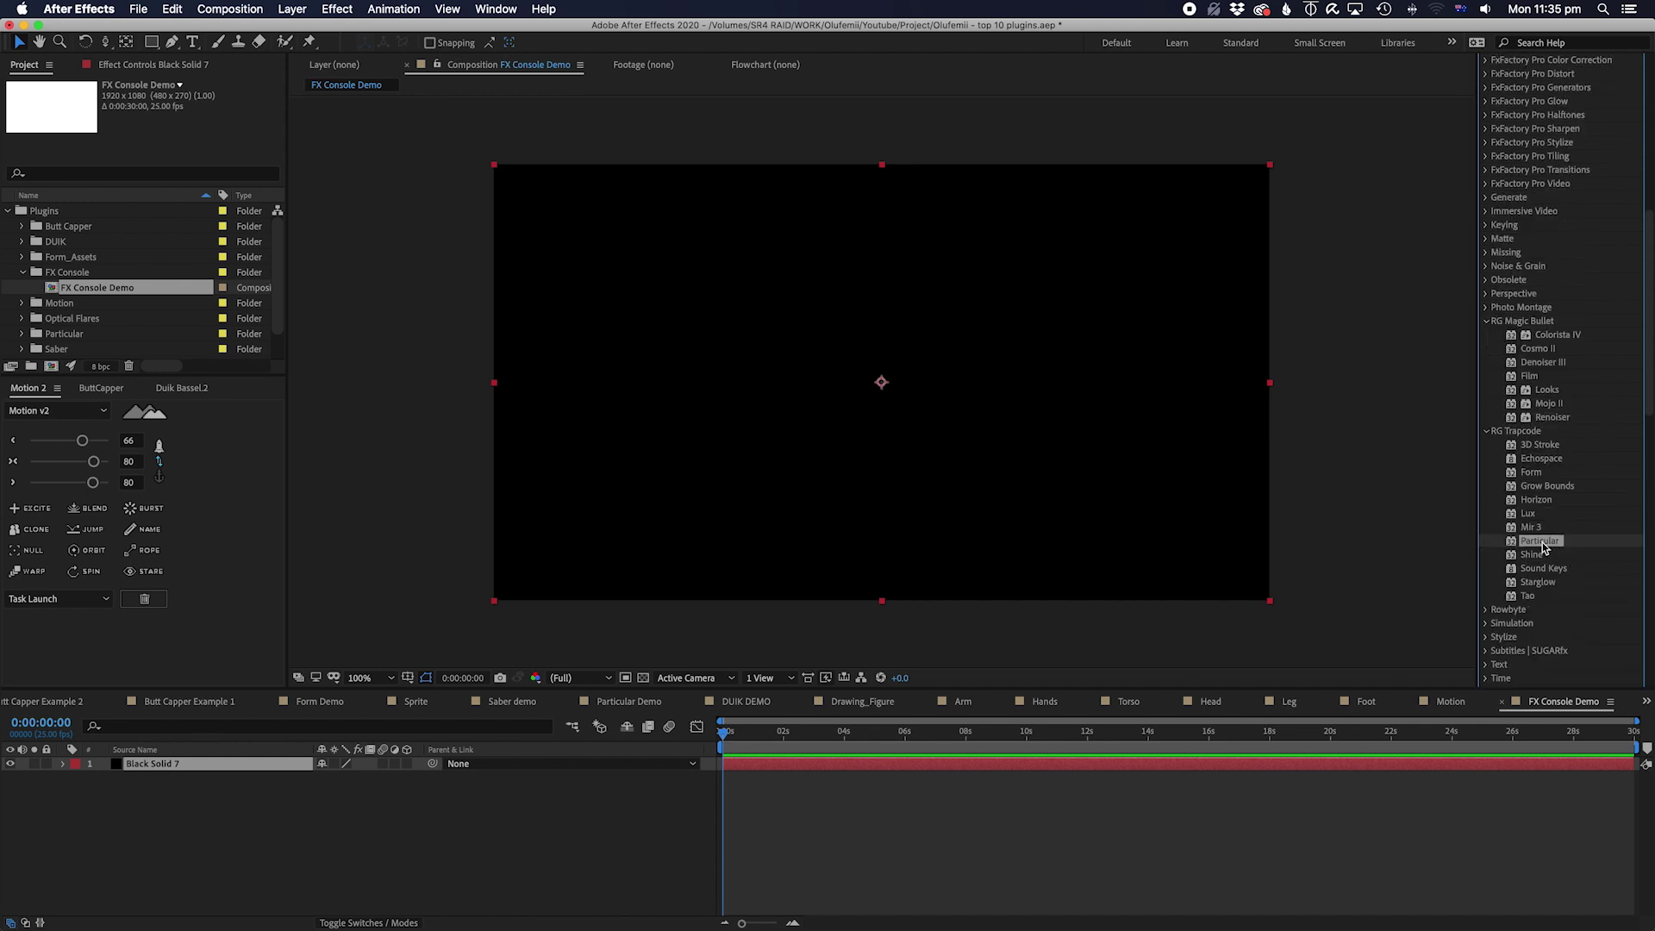
pyautogui.moveTo(1539, 545); pyautogui.dragTo(968, 761)
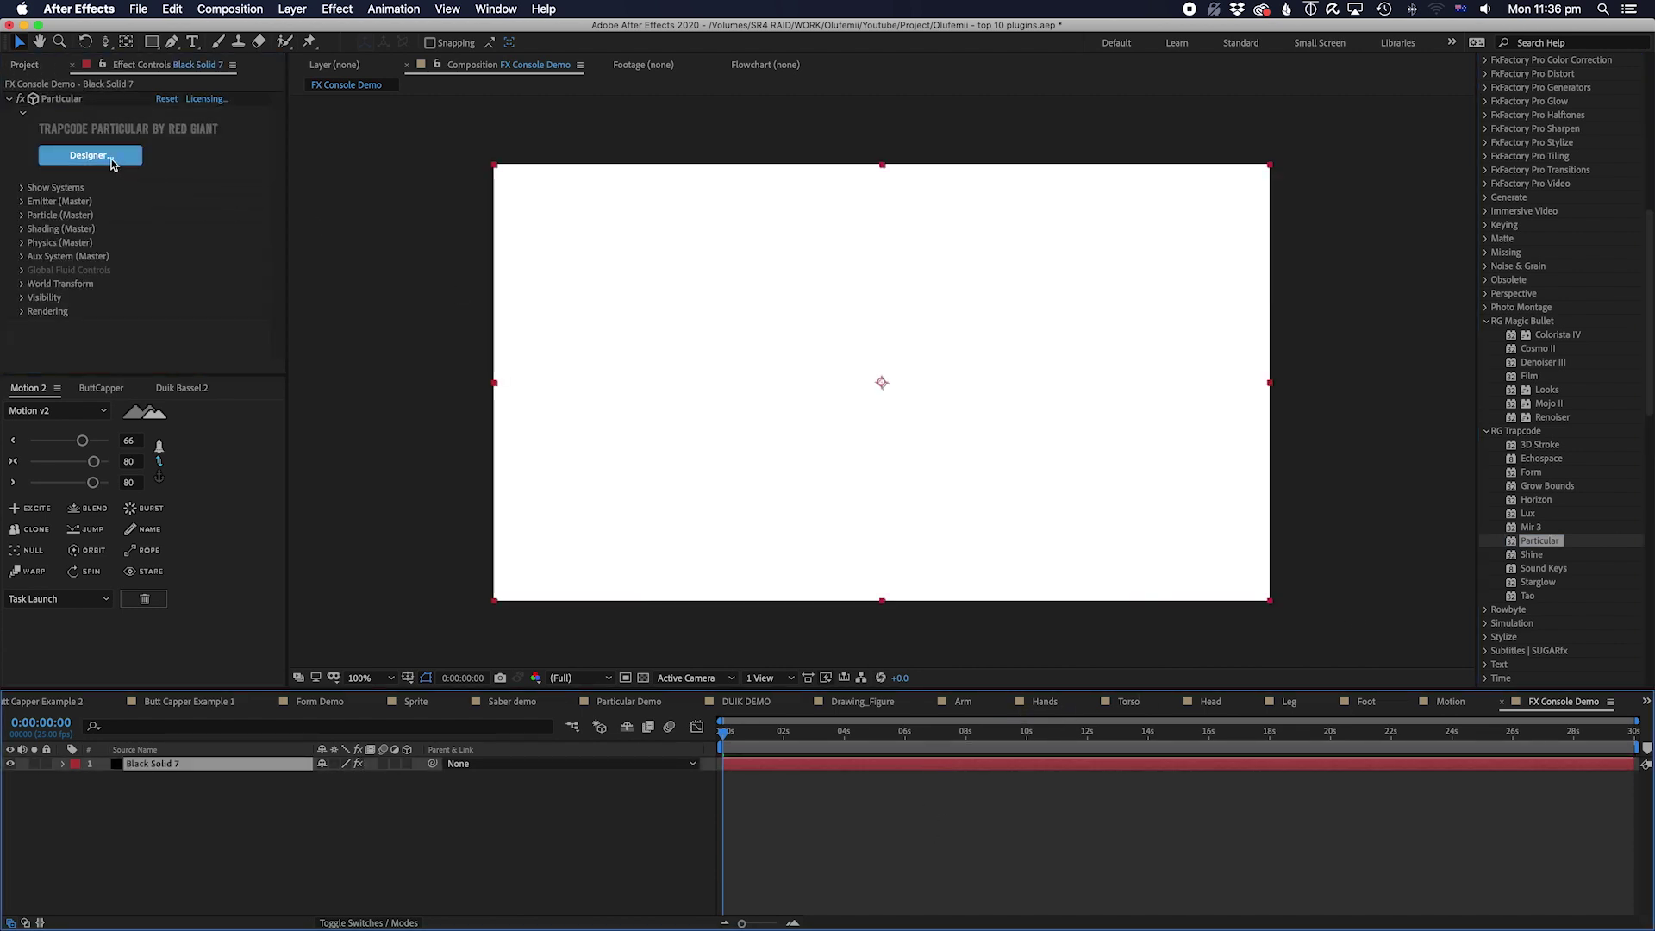
pyautogui.press('super+z')
pyautogui.press('space')
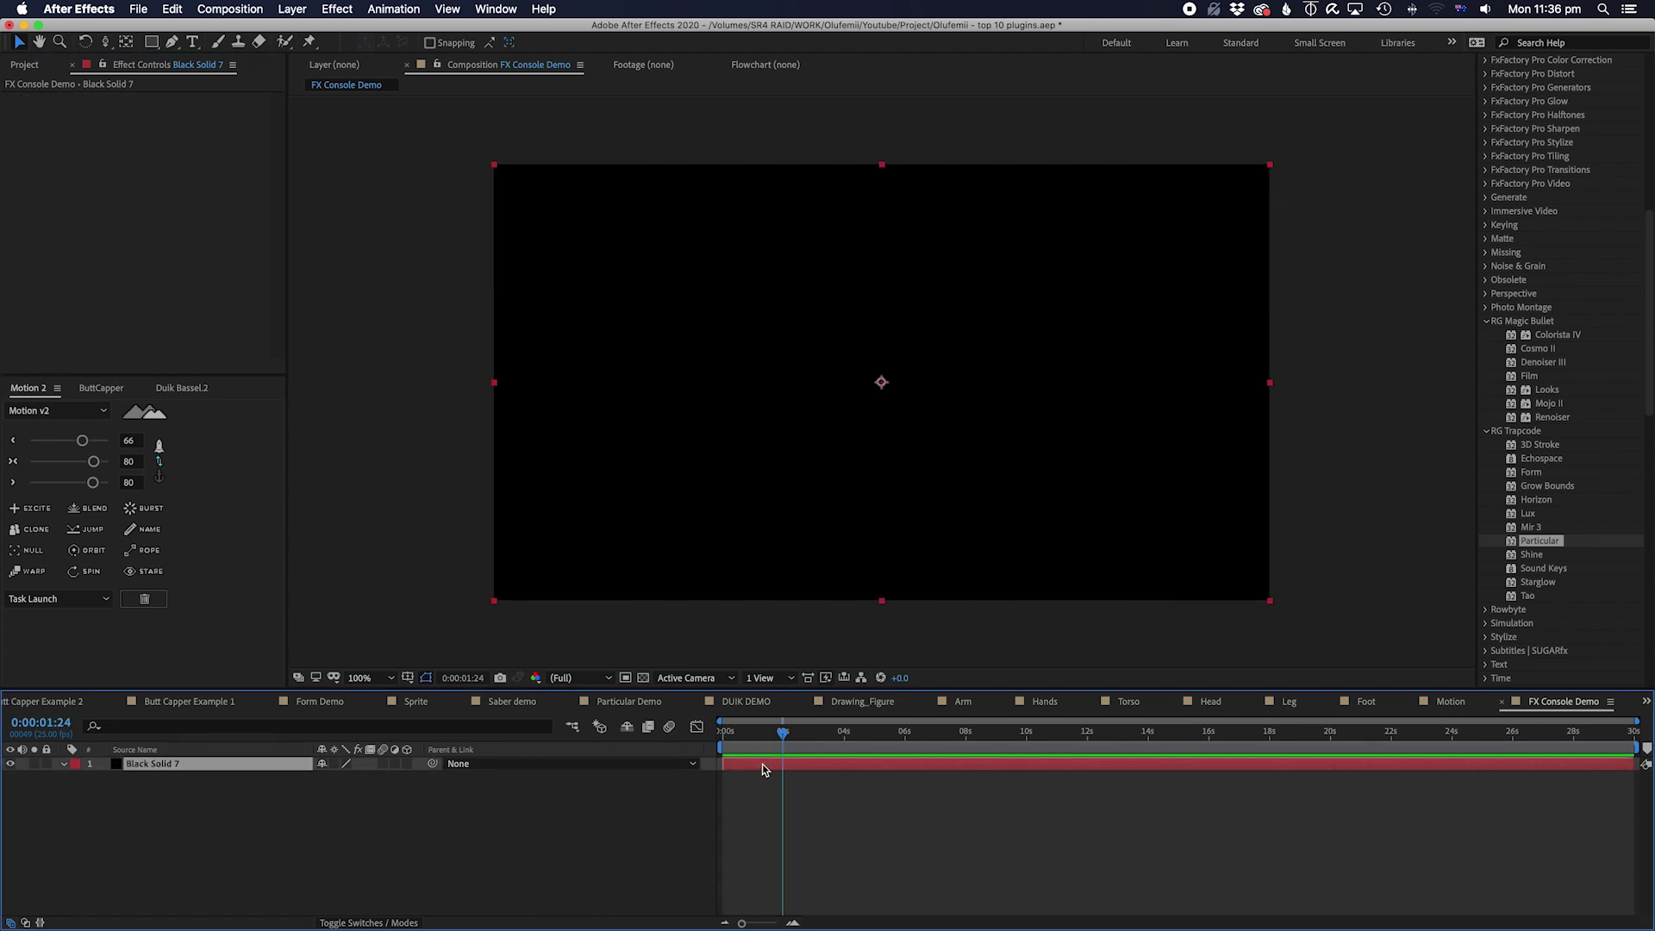
# Step: Apply Particular to the solid through the FX Console quick search for 'p'
pyautogui.hotkey('ctrl', 'space')
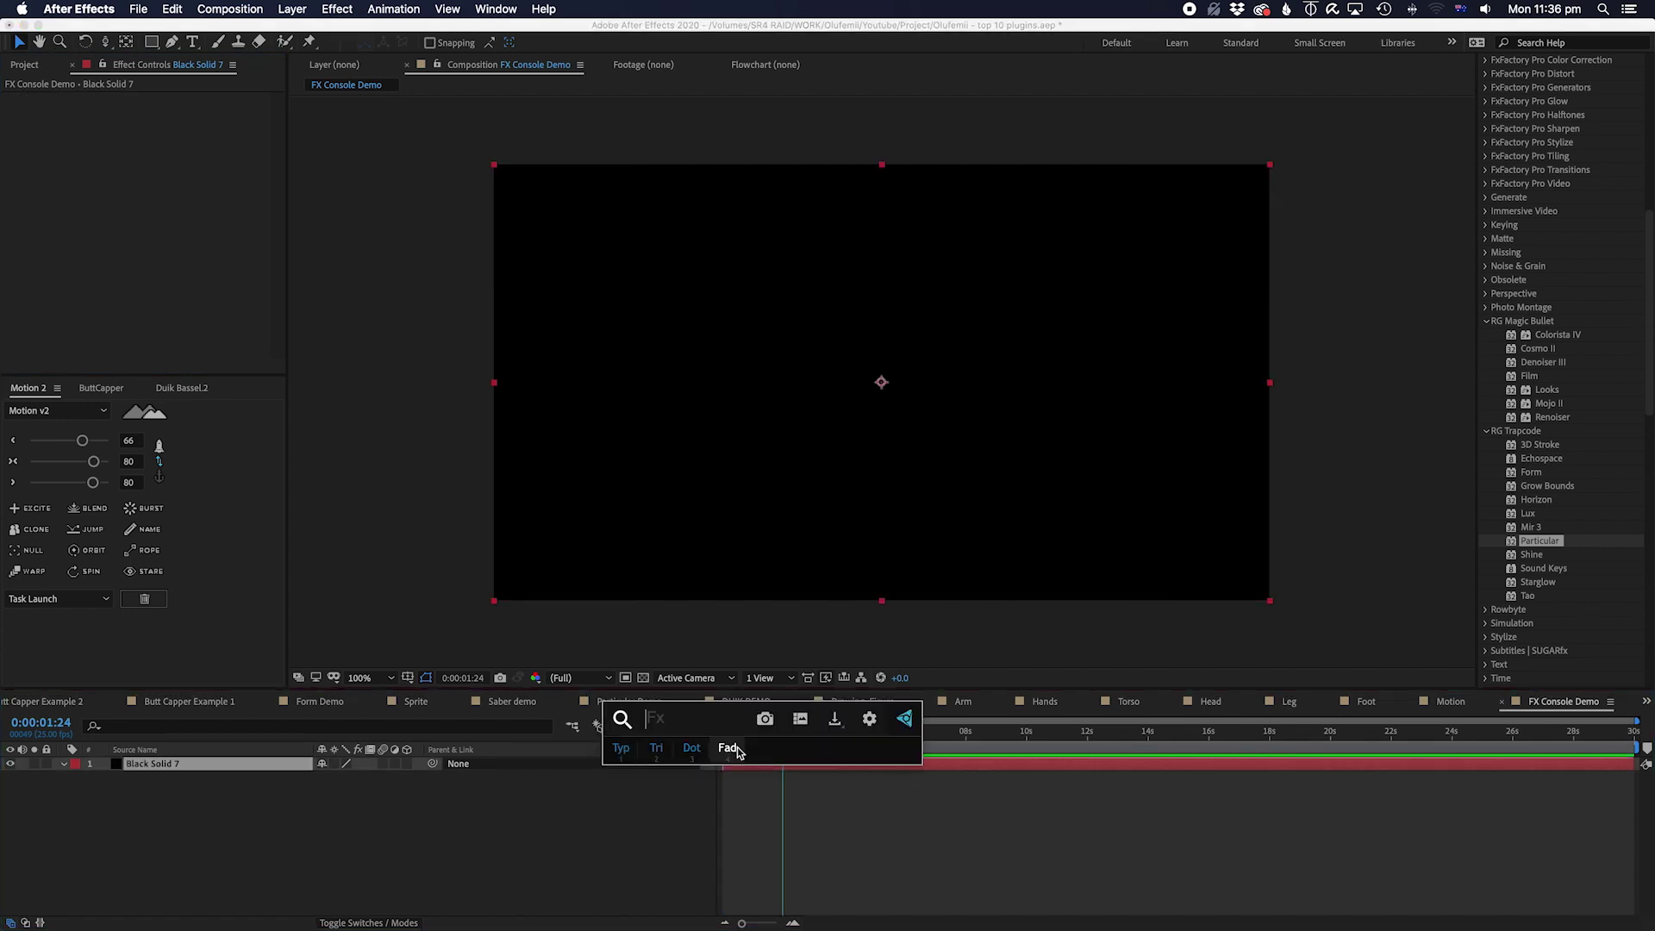
pyautogui.write('par')
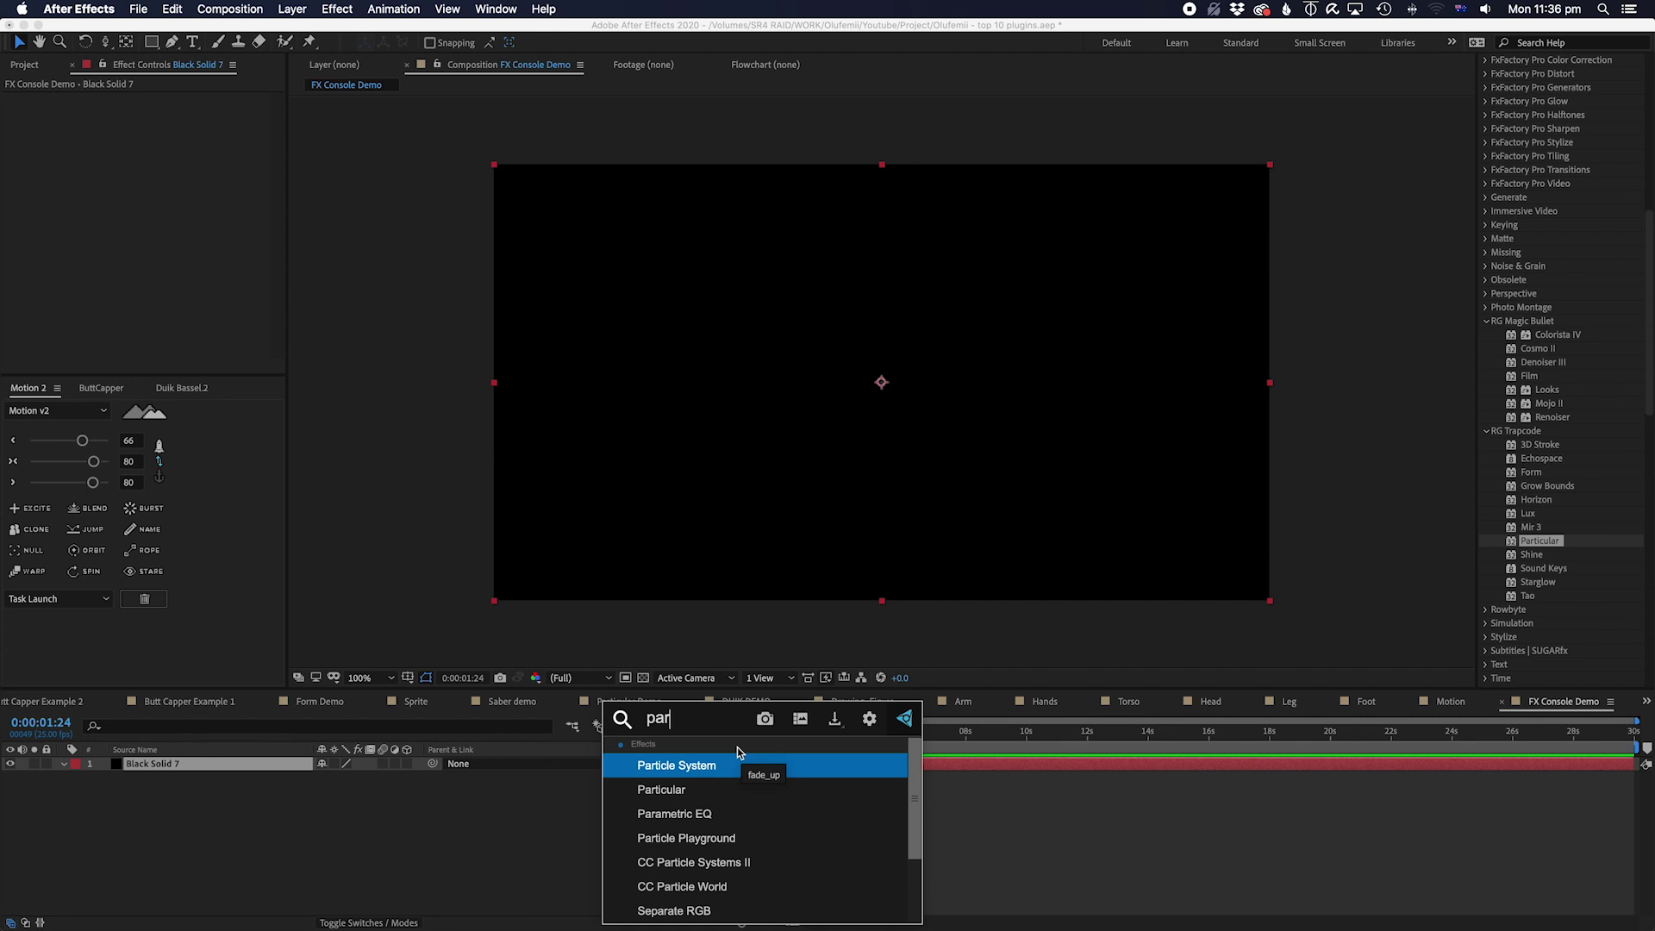
pyautogui.click(716, 789)
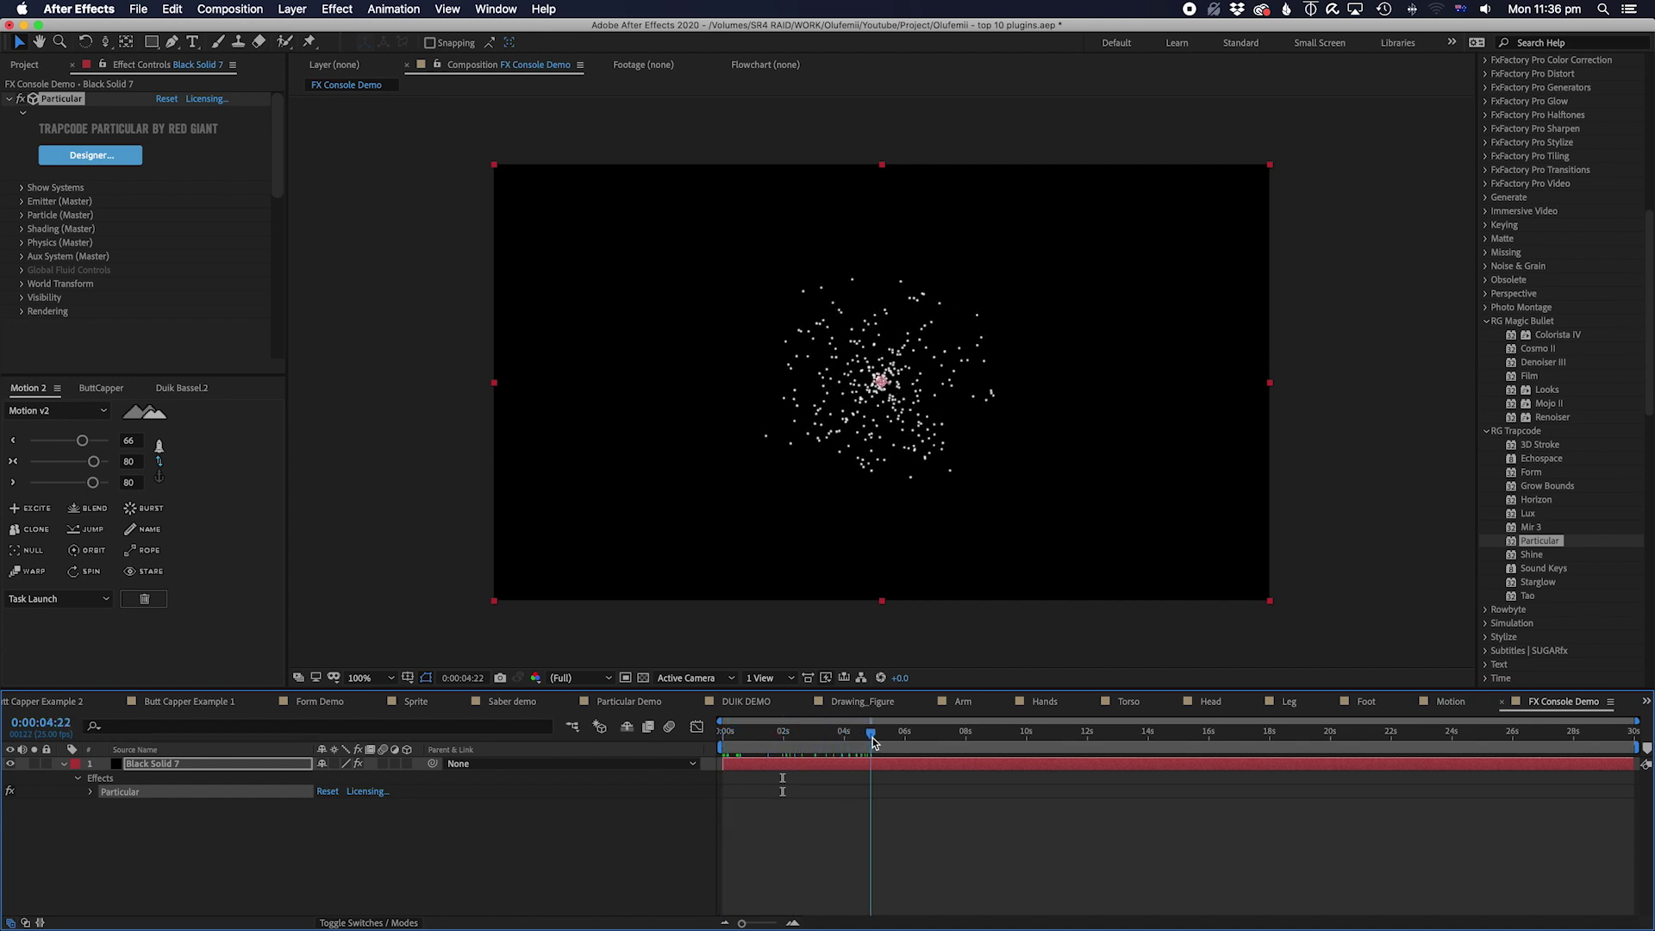
# Step: End the work area near 5 s, preview the particles, and bring up FX Console over the text
pyautogui.press('n')
pyautogui.press('space')
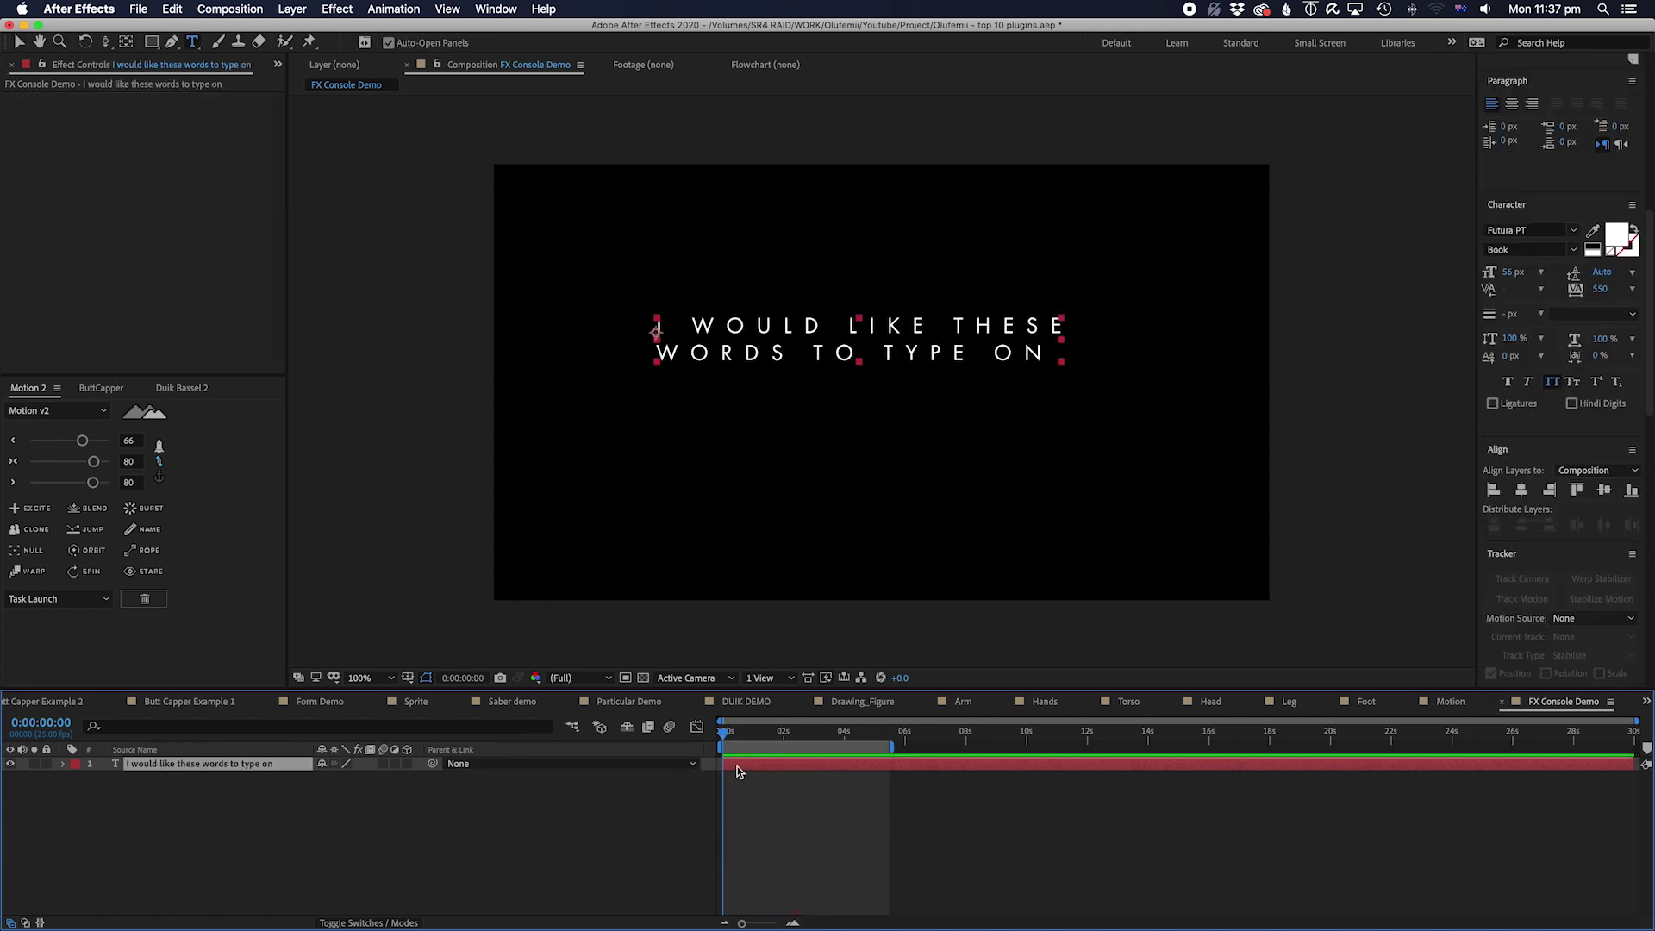
pyautogui.hotkey('ctrl', 'space')
# Step: Apply the Typewriter preset so the text types on, and check the fully typed result
pyautogui.write('typew')
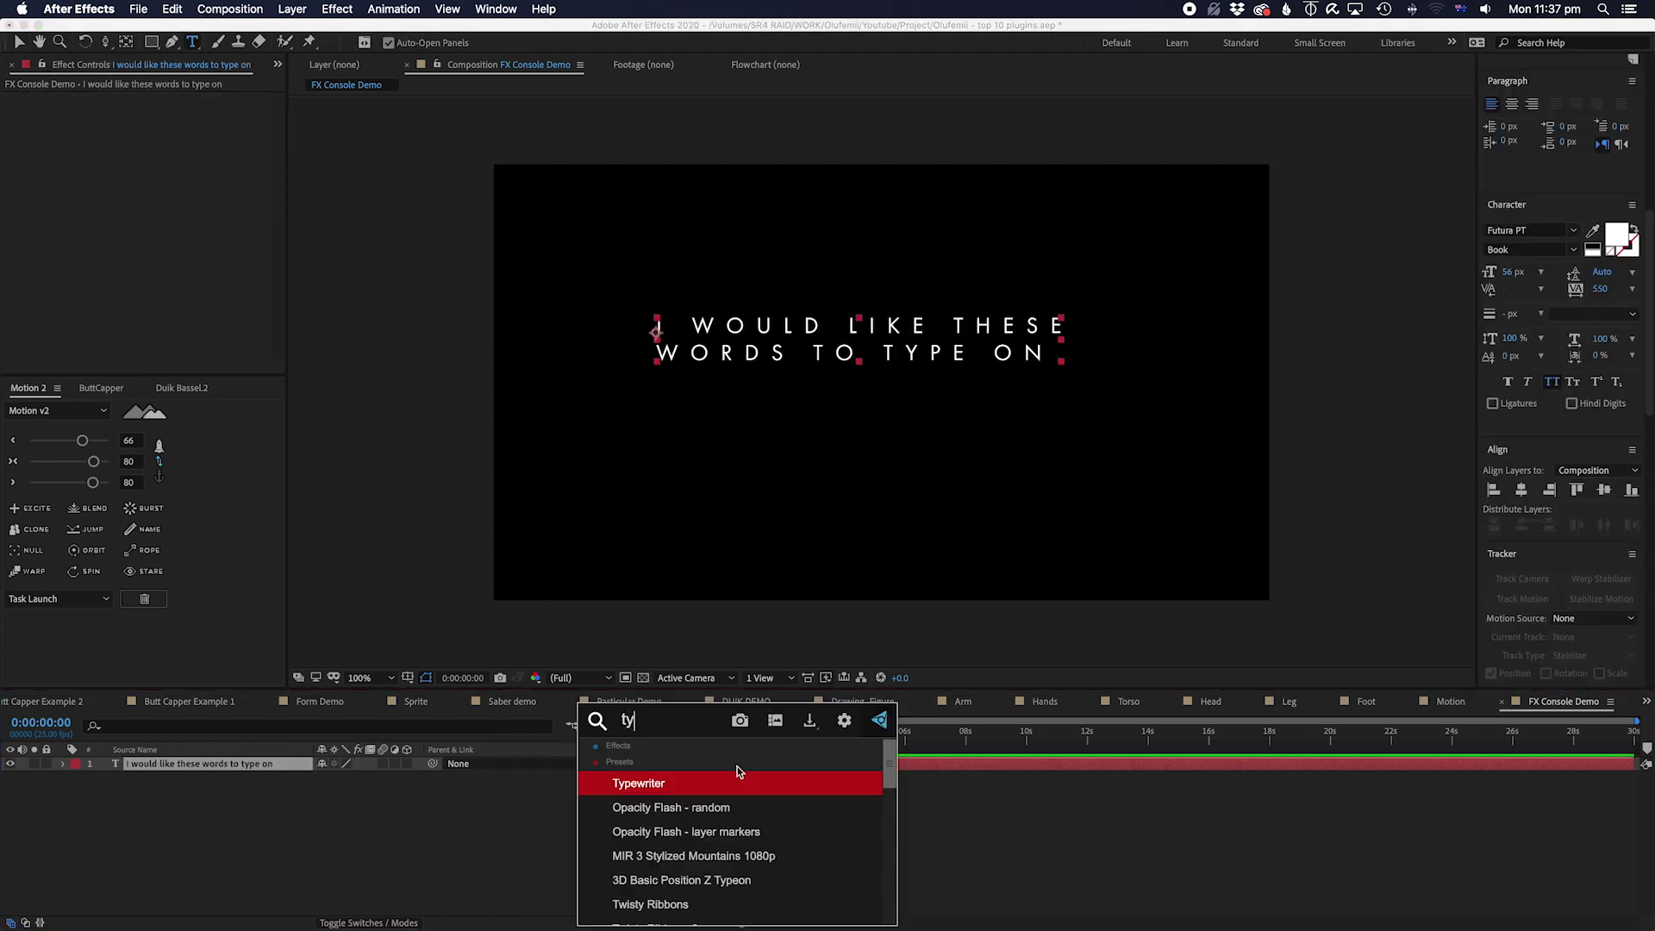
pyautogui.press('Return')
pyautogui.click(762, 792)
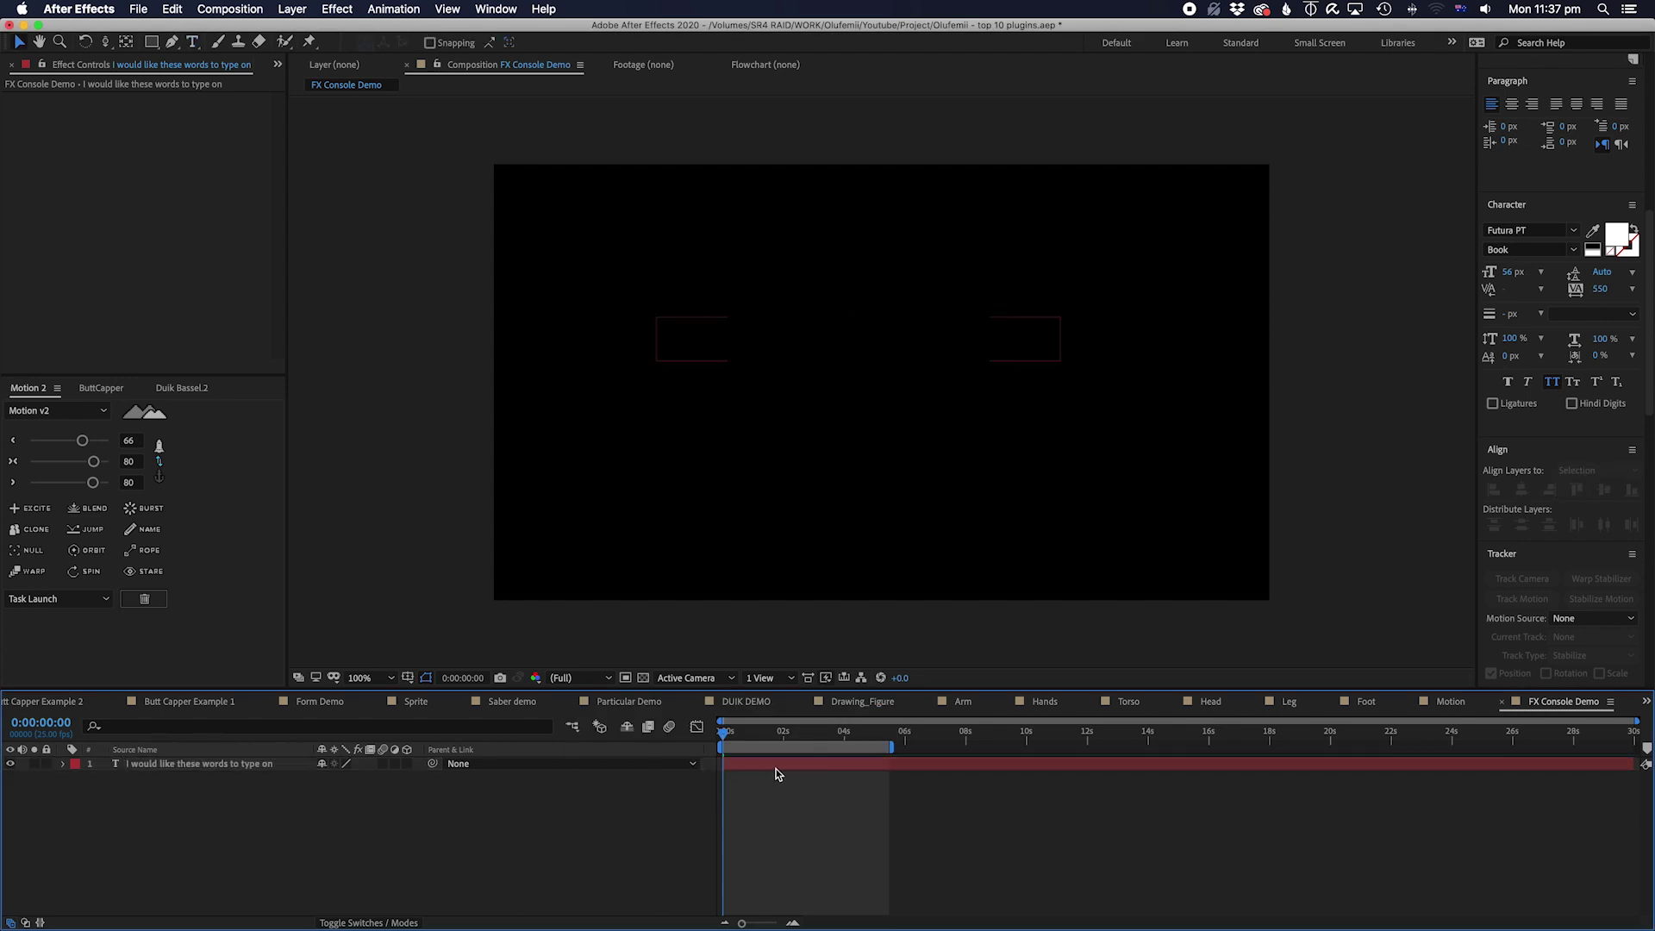
pyautogui.click(776, 771)
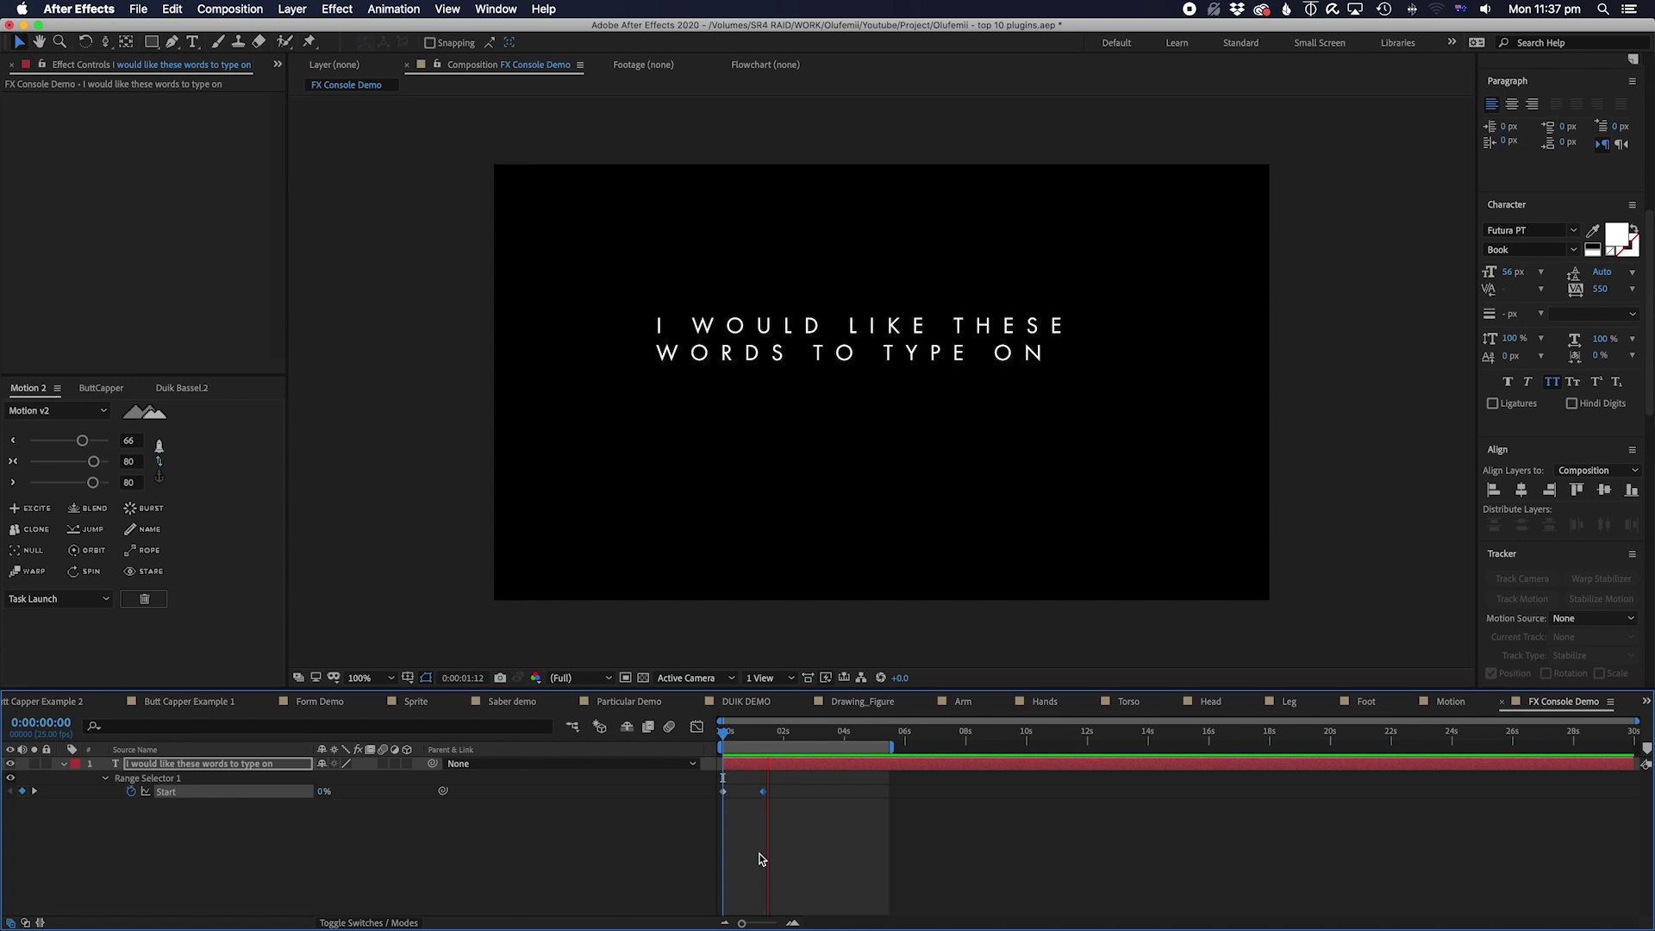
pyautogui.click(729, 845)
pyautogui.press('space')
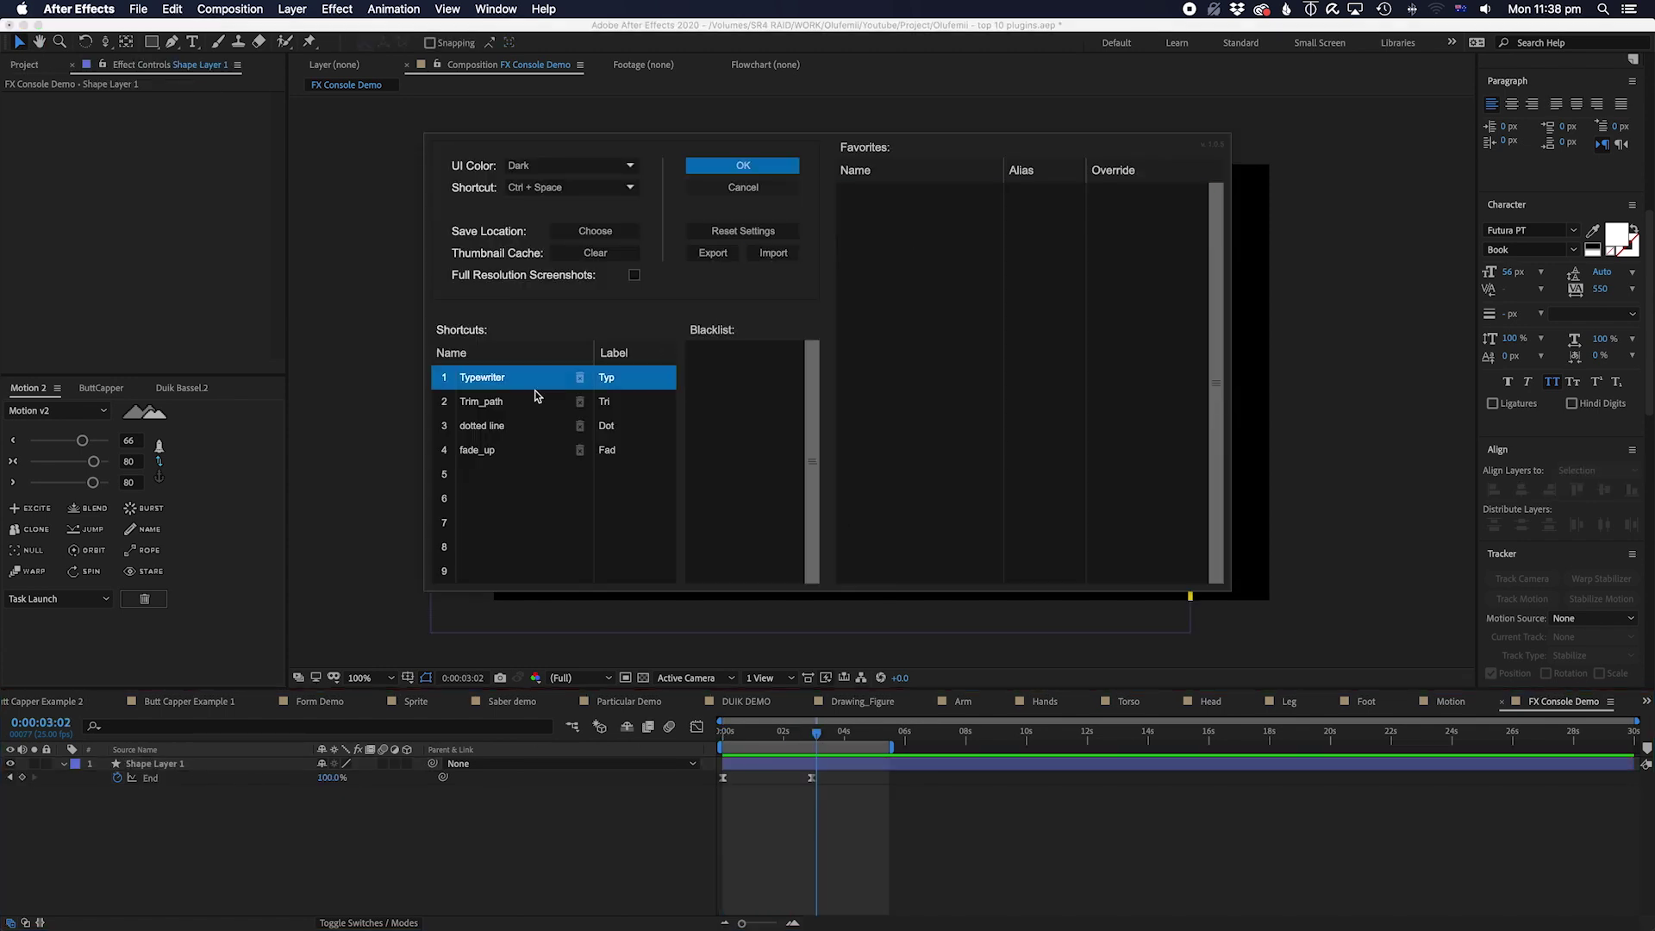
# Step: Apply the Trim_path shortcut so the shape layer's path draws on
pyautogui.doubleClick(480, 404)
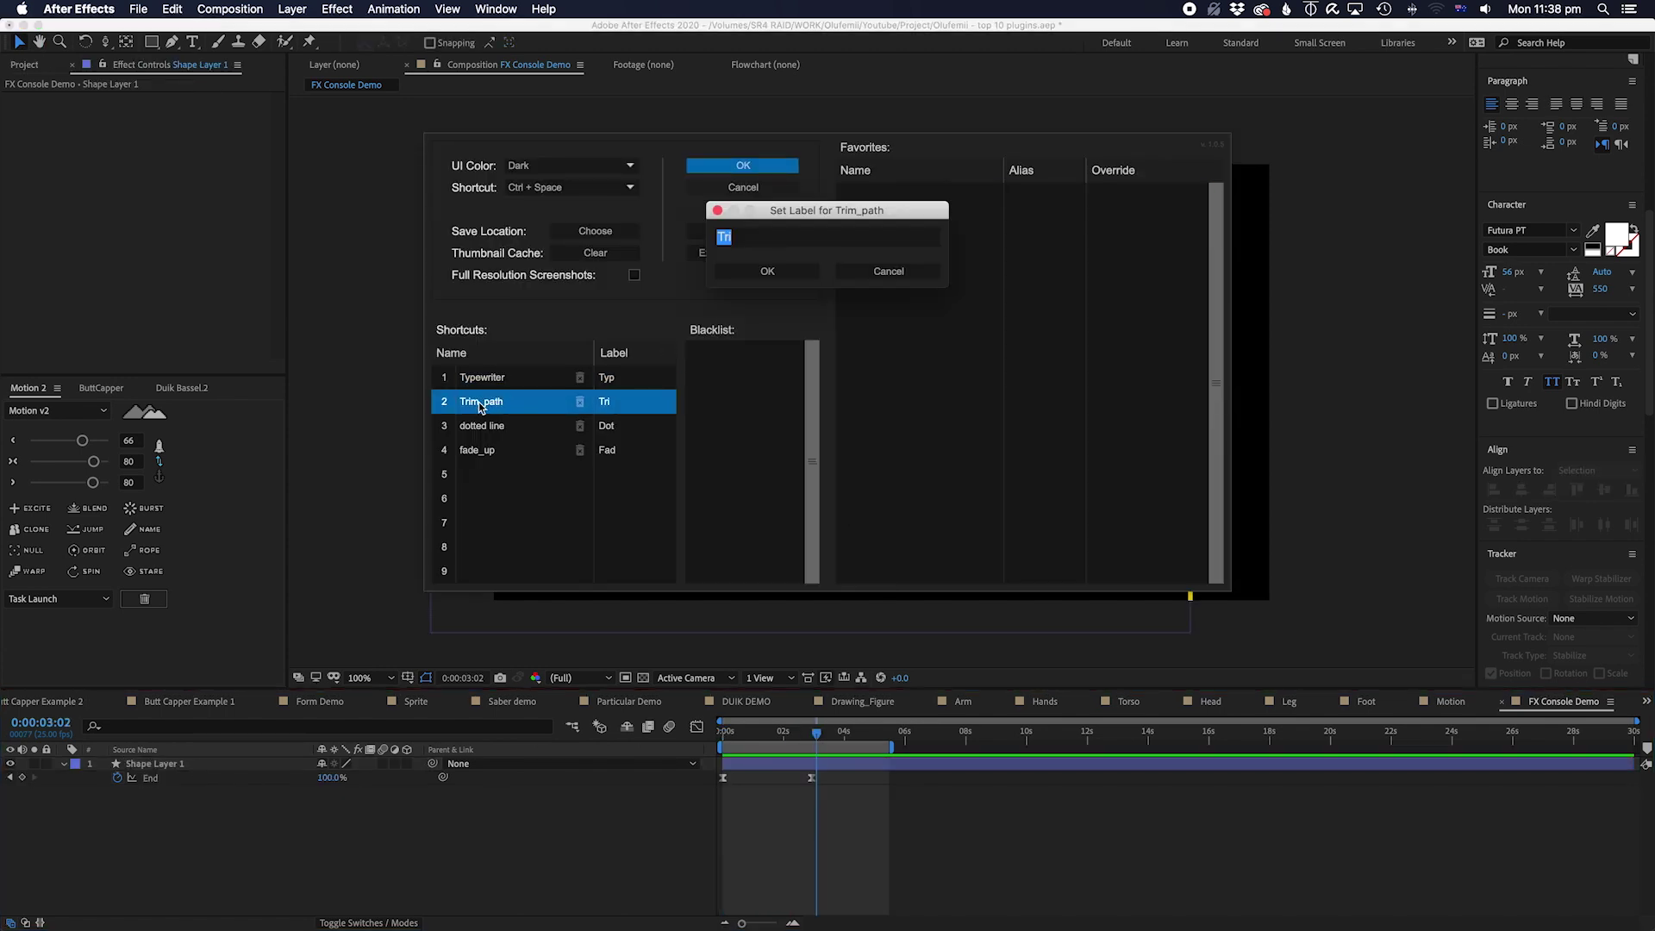
pyautogui.click(889, 271)
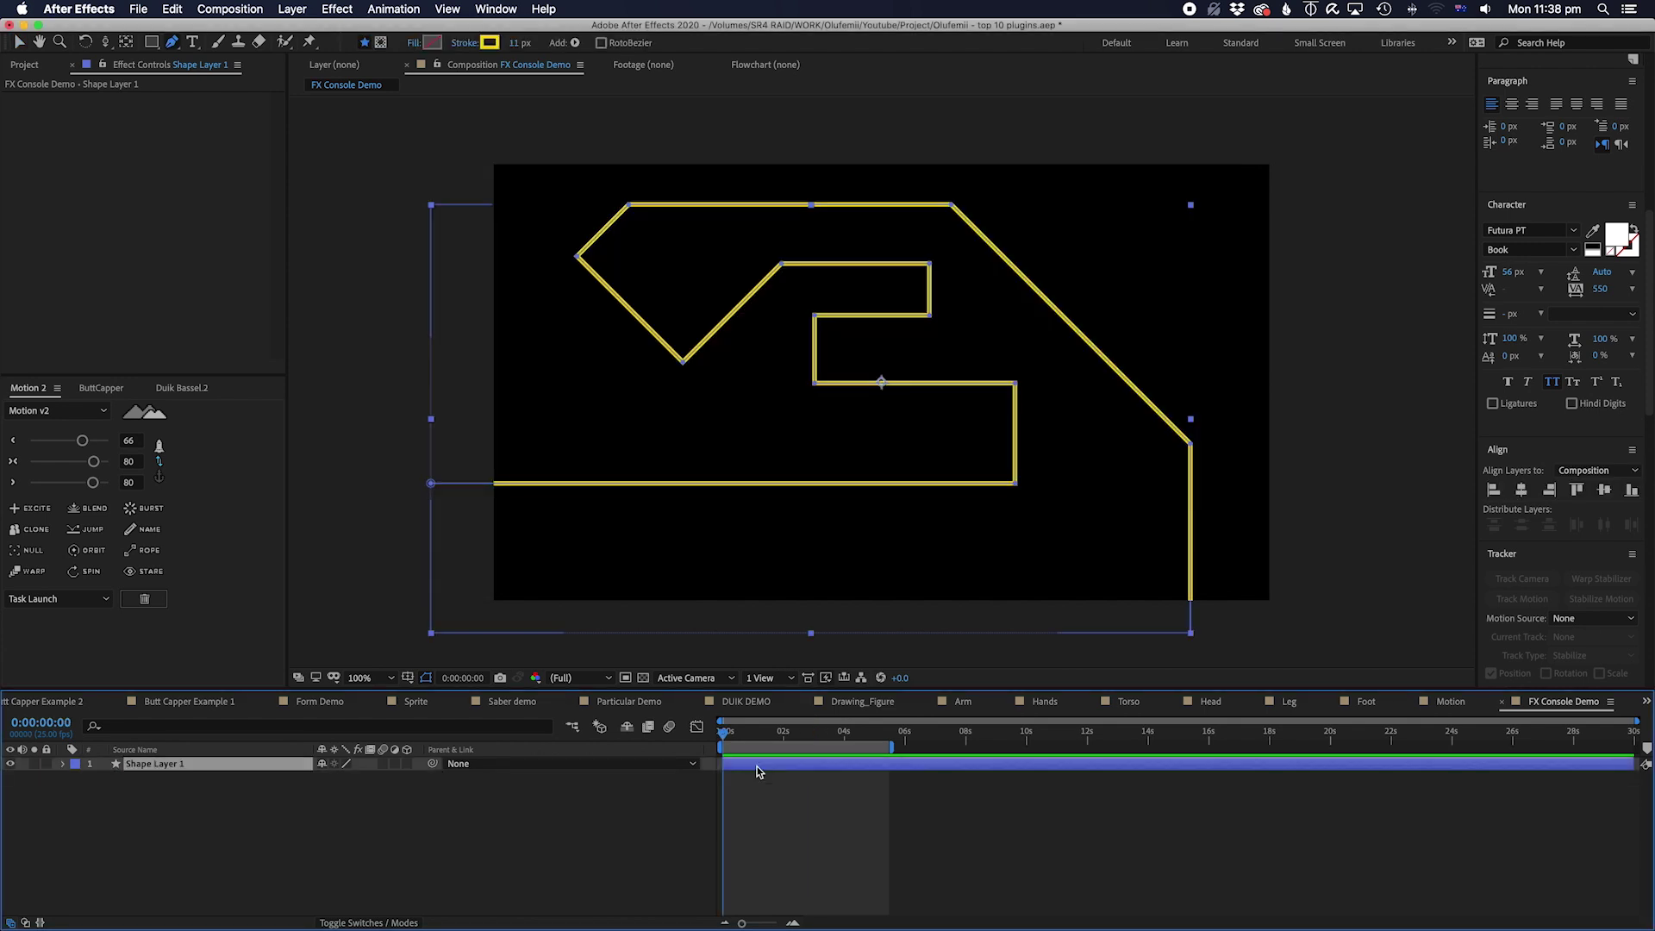
pyautogui.hotkey('ctrl', 'space')
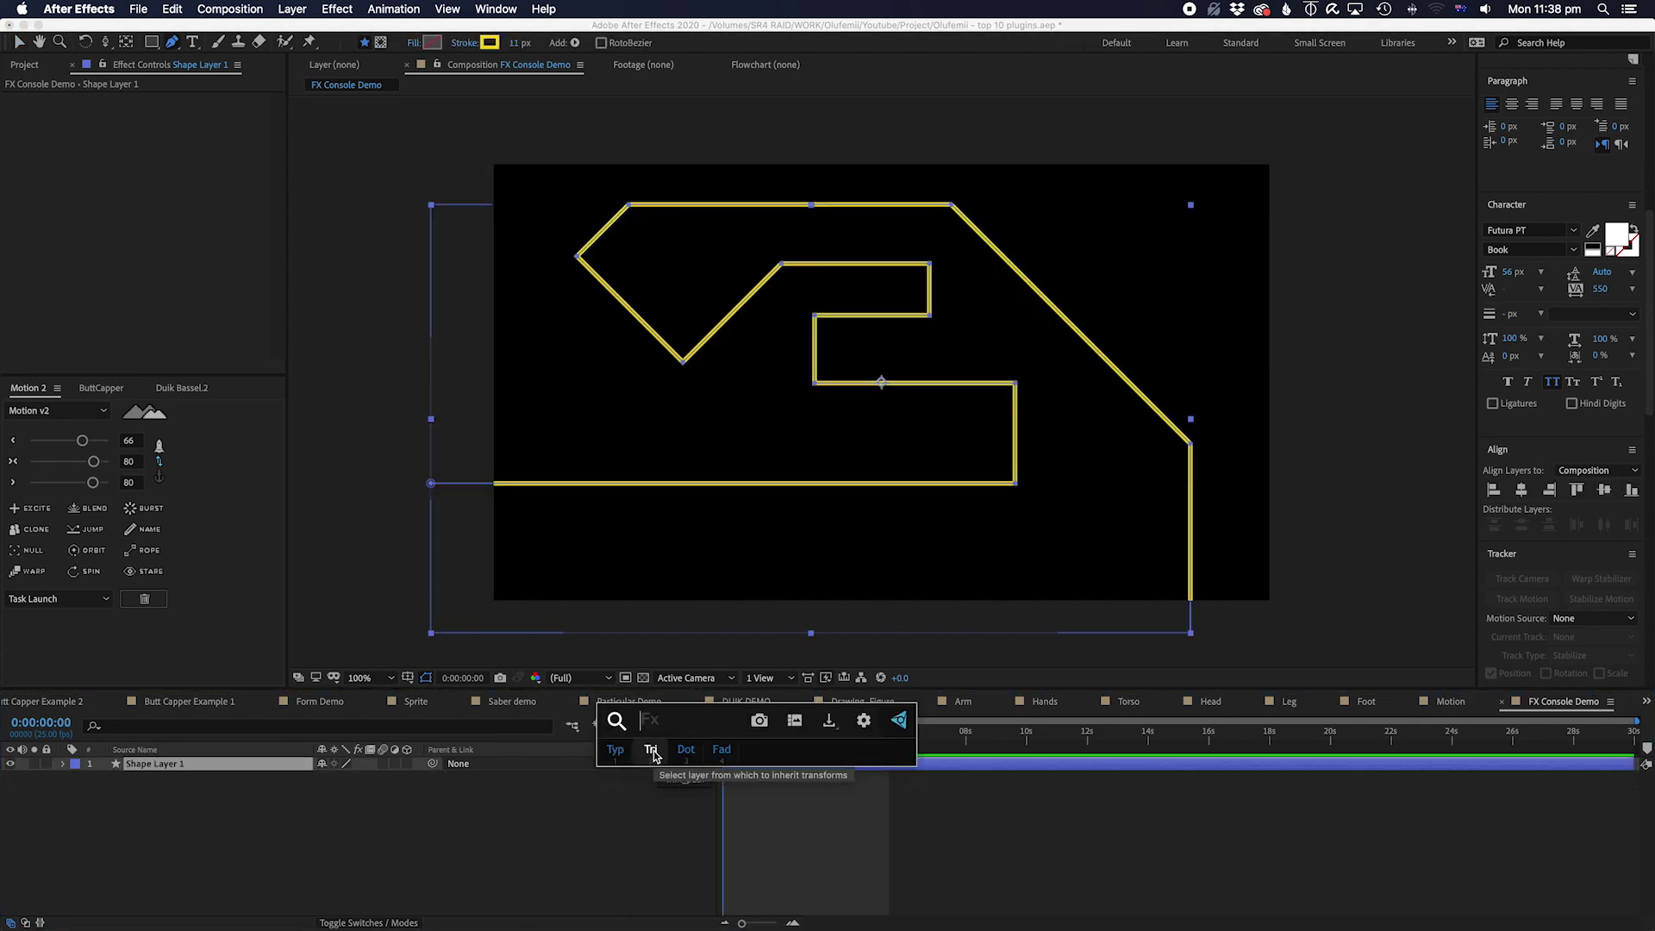
pyautogui.click(653, 750)
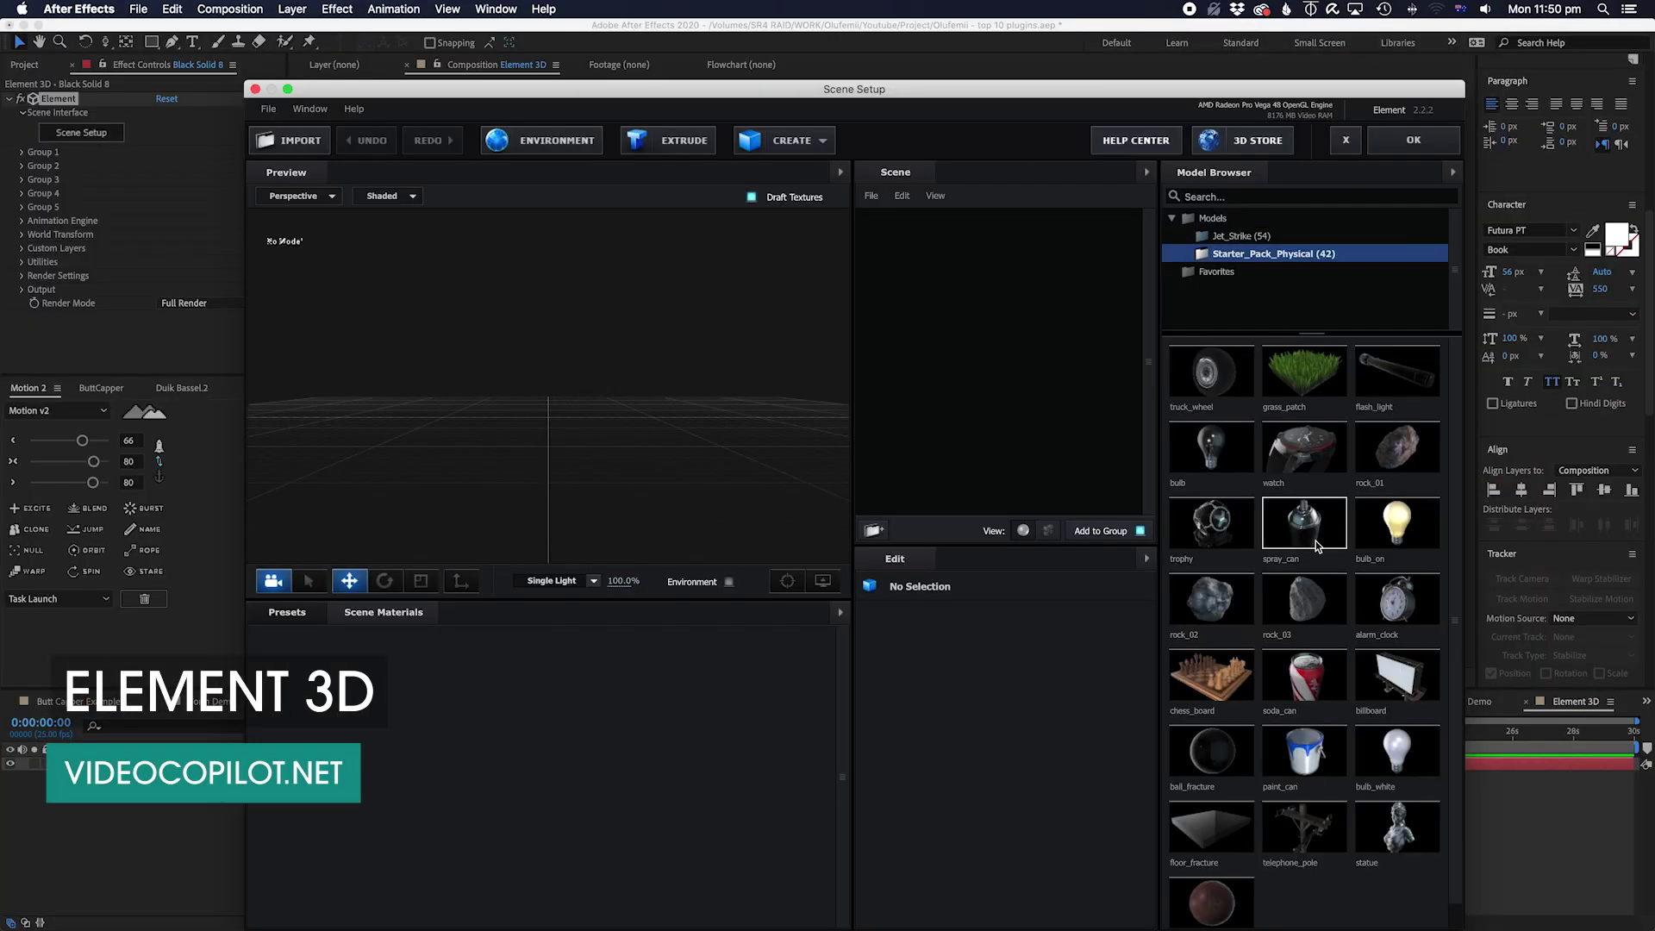
# Step: Add the statue model and try Cardboard, Hot_Sauce, then Chrome materials on it
pyautogui.click(1397, 826)
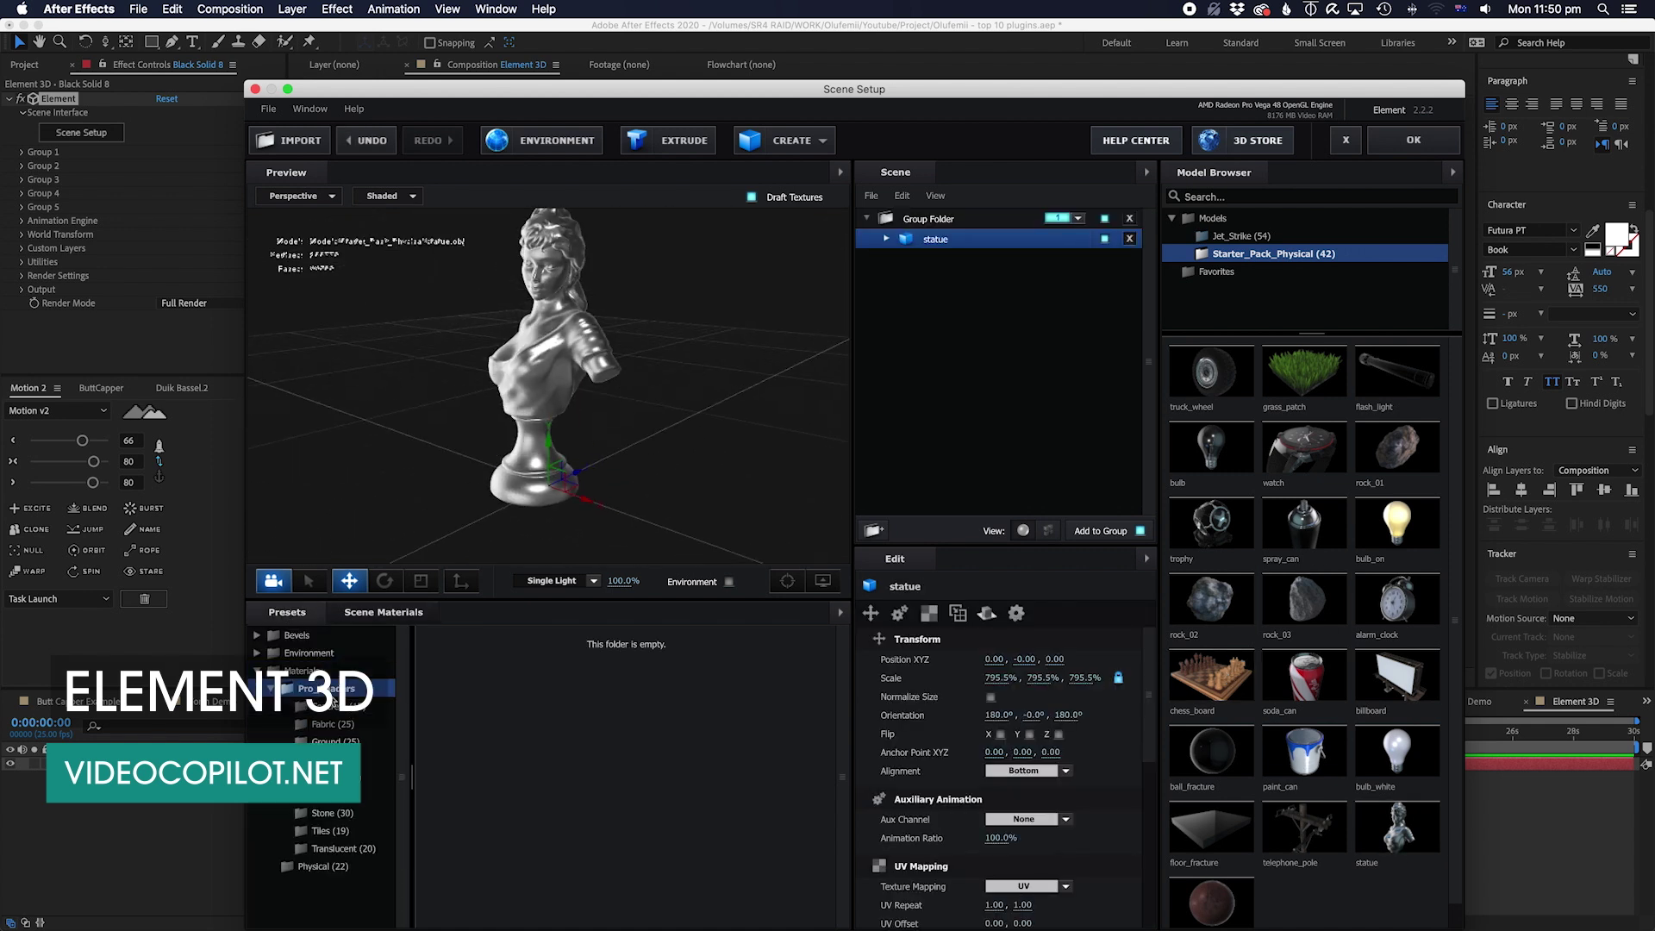
pyautogui.click(341, 777)
pyautogui.moveTo(462, 681); pyautogui.dragTo(518, 327)
pyautogui.scroll(3, 544, 319)
pyautogui.moveTo(544, 780); pyautogui.dragTo(595, 379)
pyautogui.click(328, 688)
pyautogui.click(271, 688)
pyautogui.click(328, 706)
pyautogui.scroll(-5, 625, 776)
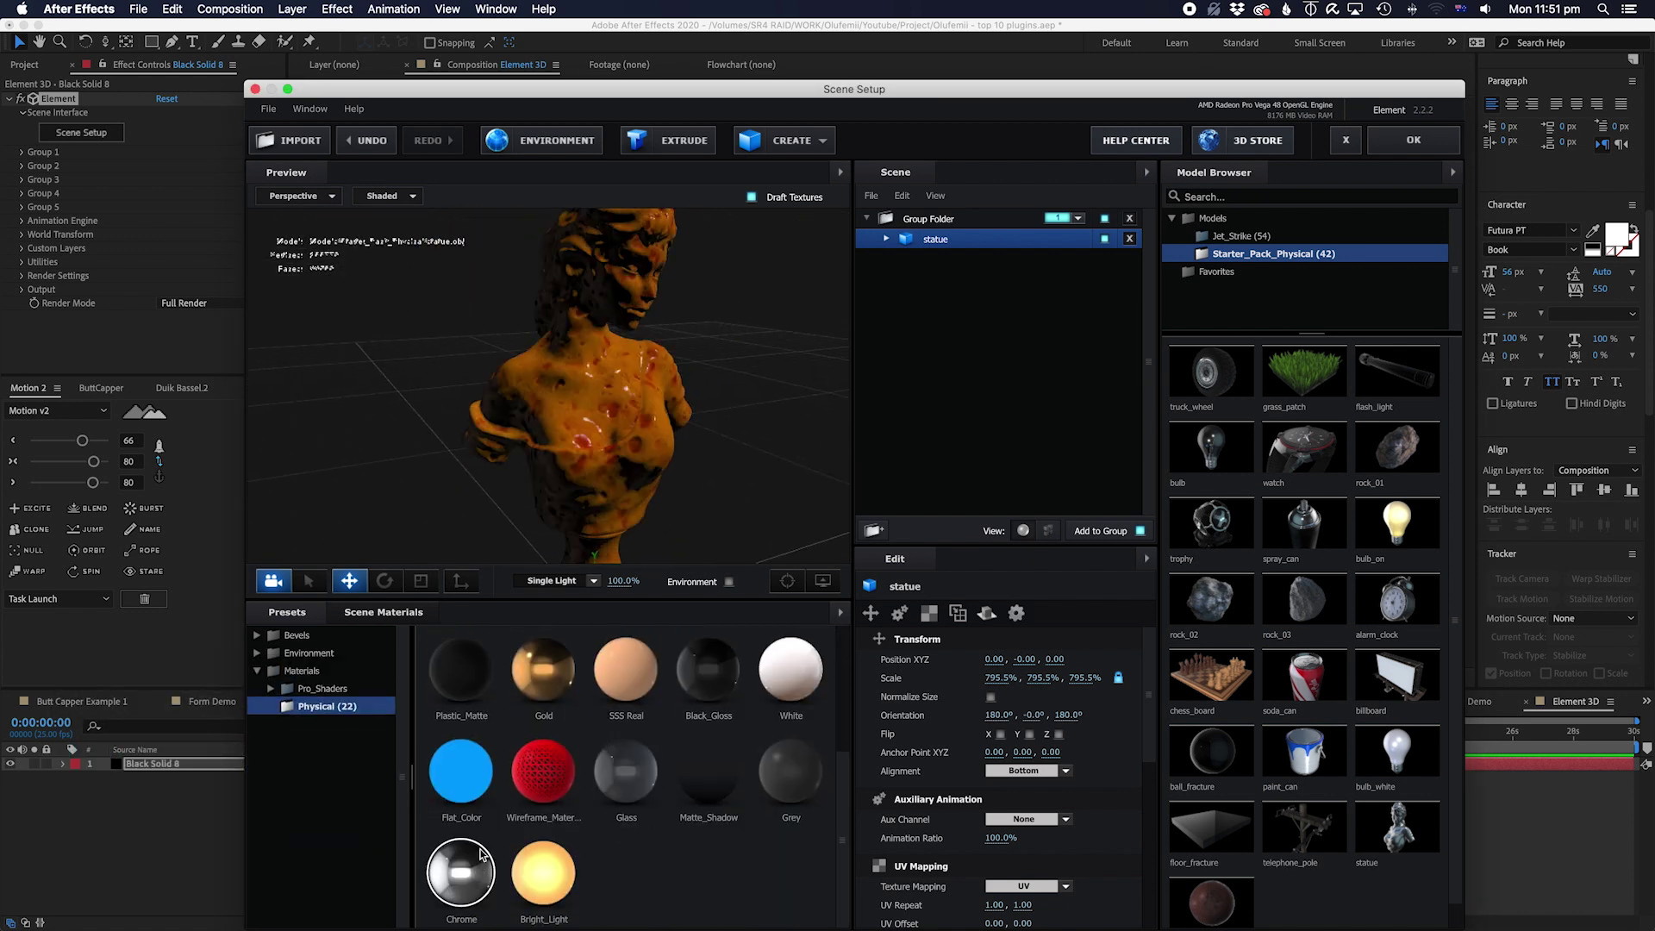
pyautogui.moveTo(461, 870); pyautogui.dragTo(569, 388)
pyautogui.click(543, 140)
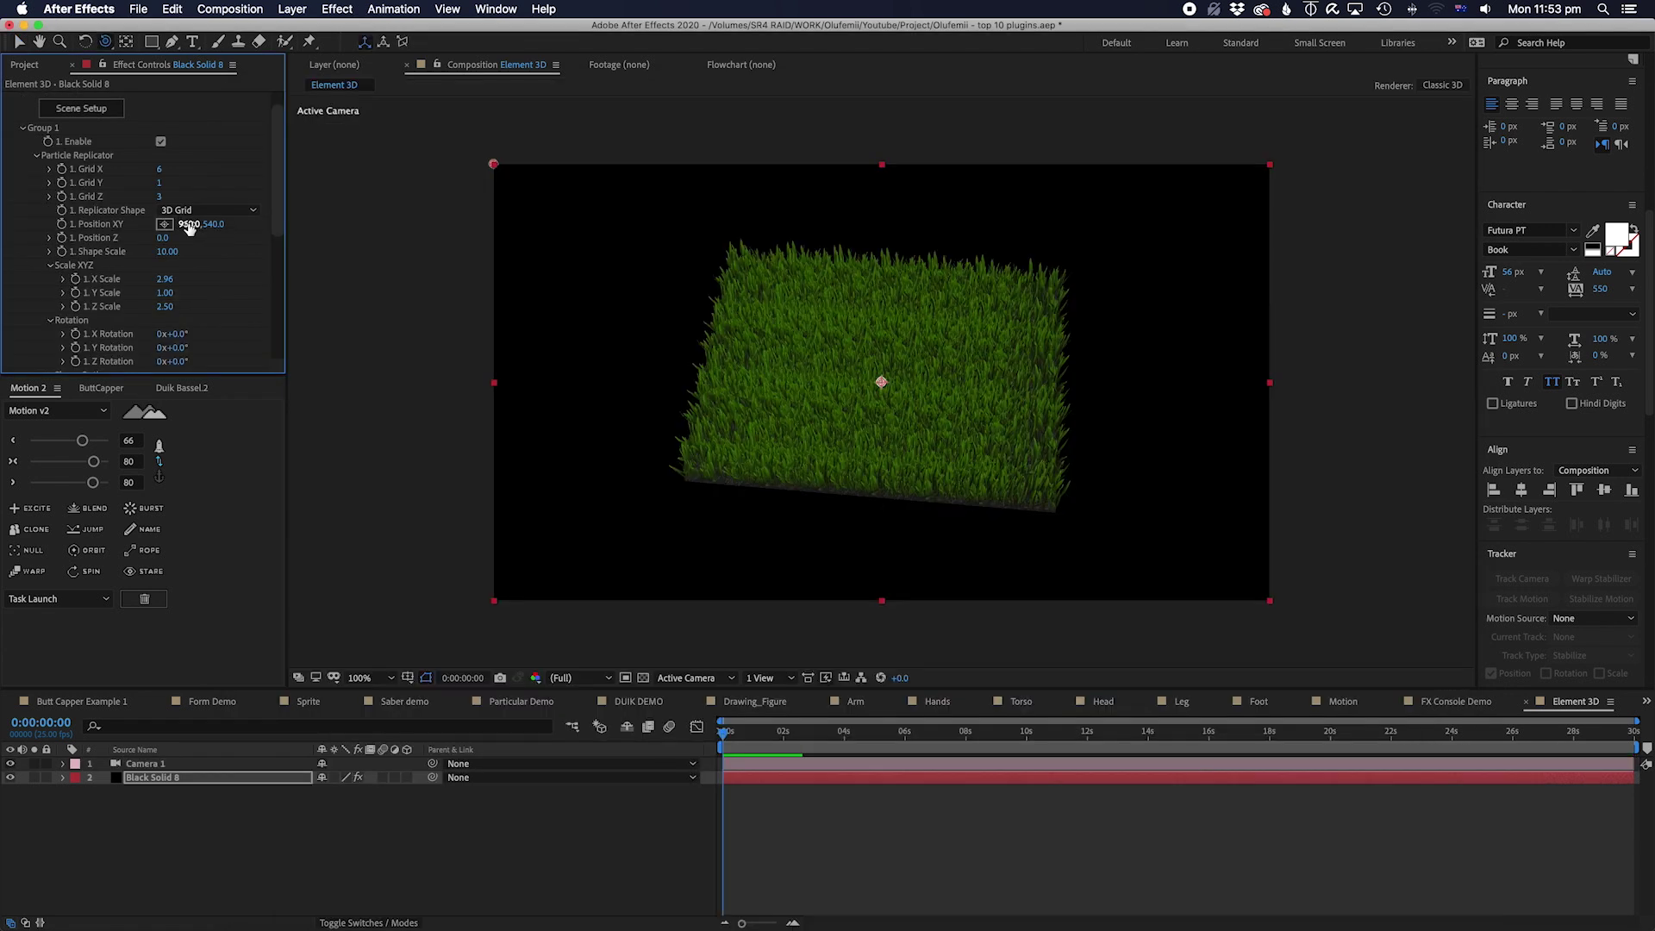
# Step: Increase the grass grid's X scale and make it 6 rows deep
pyautogui.moveTo(176, 278); pyautogui.dragTo(180, 325)
pyautogui.write('6')
pyautogui.press('Return')
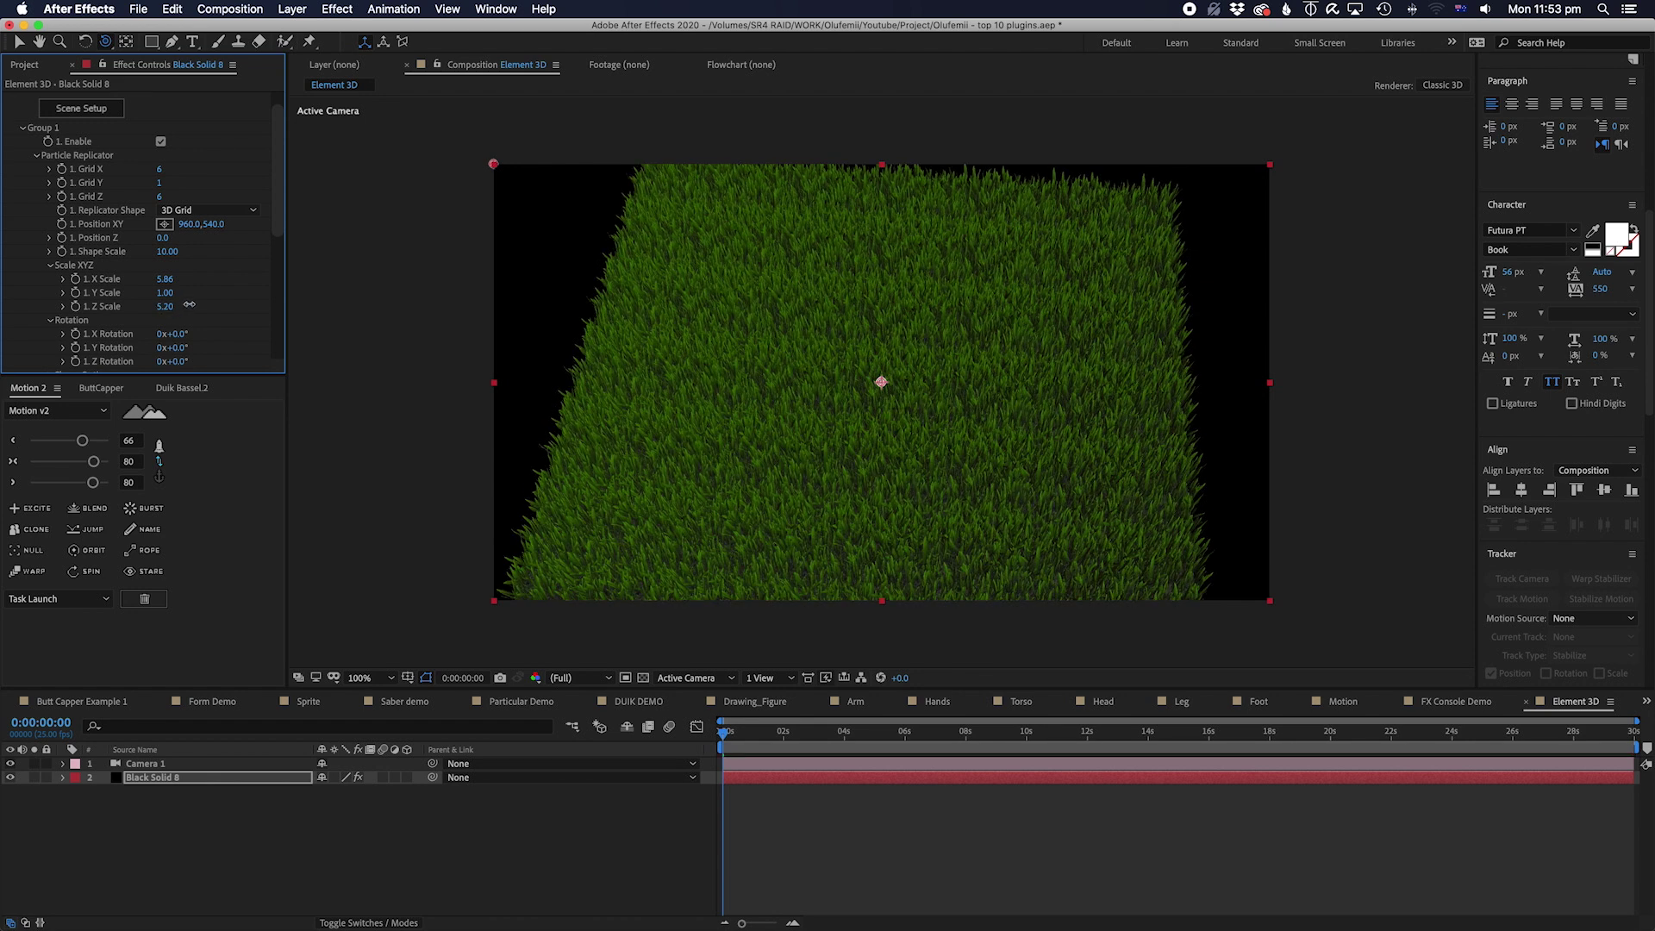
# Step: Orbit the view side-on and push Camera 1's Position Z further back
pyautogui.moveTo(832, 445); pyautogui.dragTo(580, 517)
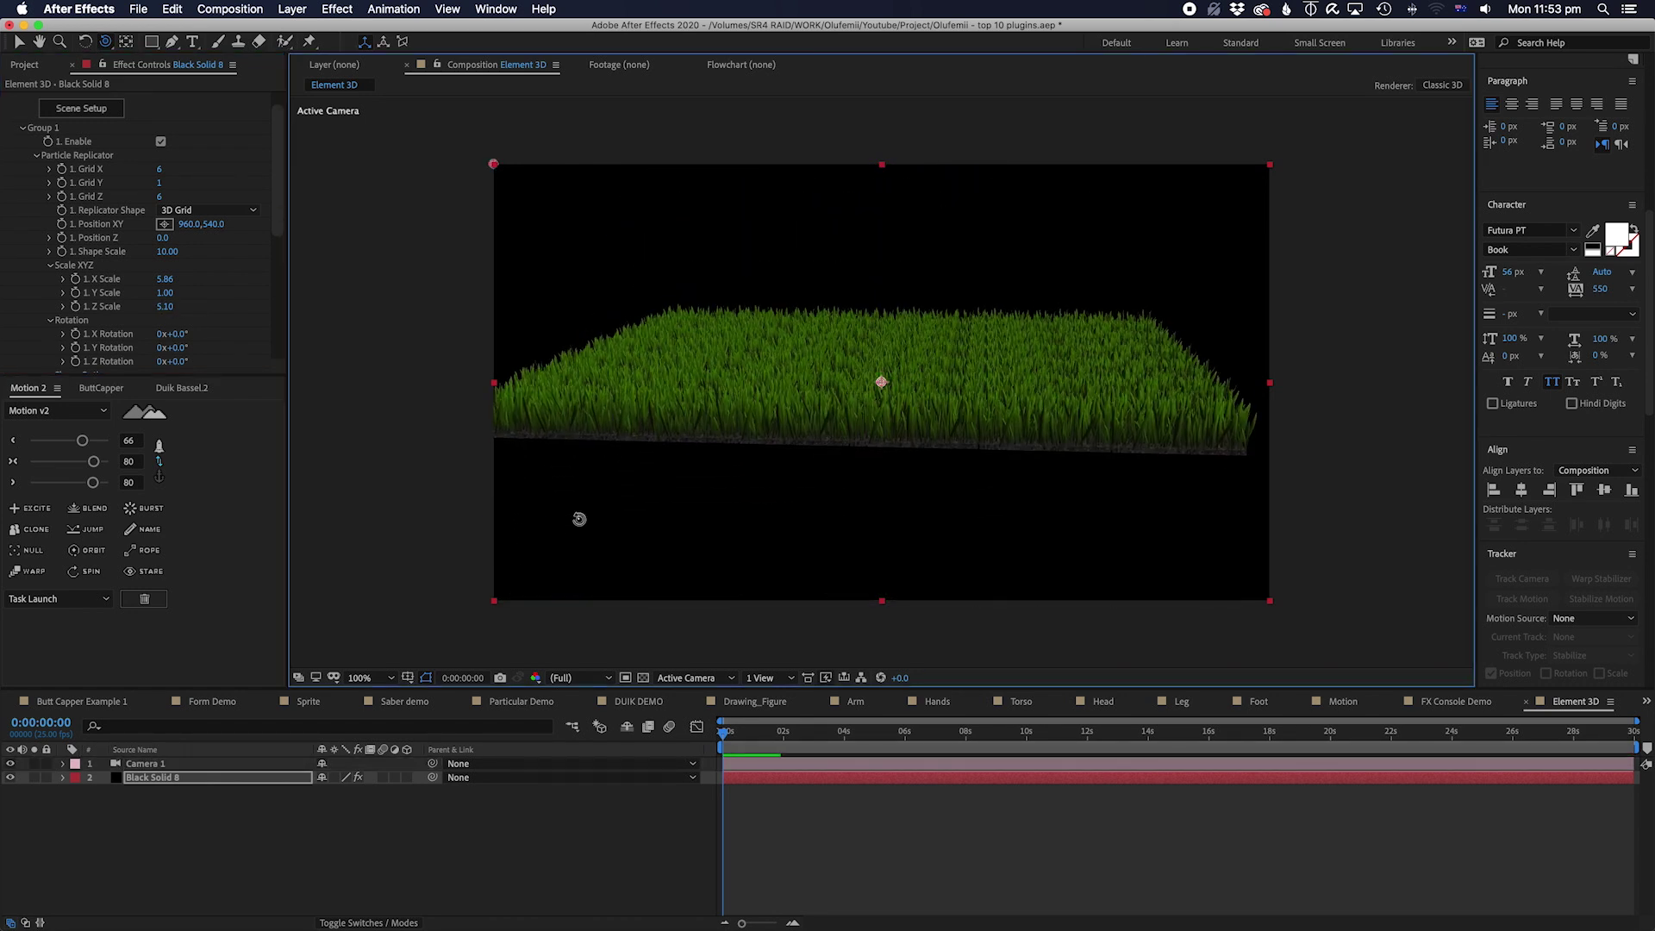
pyautogui.click(134, 763)
pyautogui.press('p')
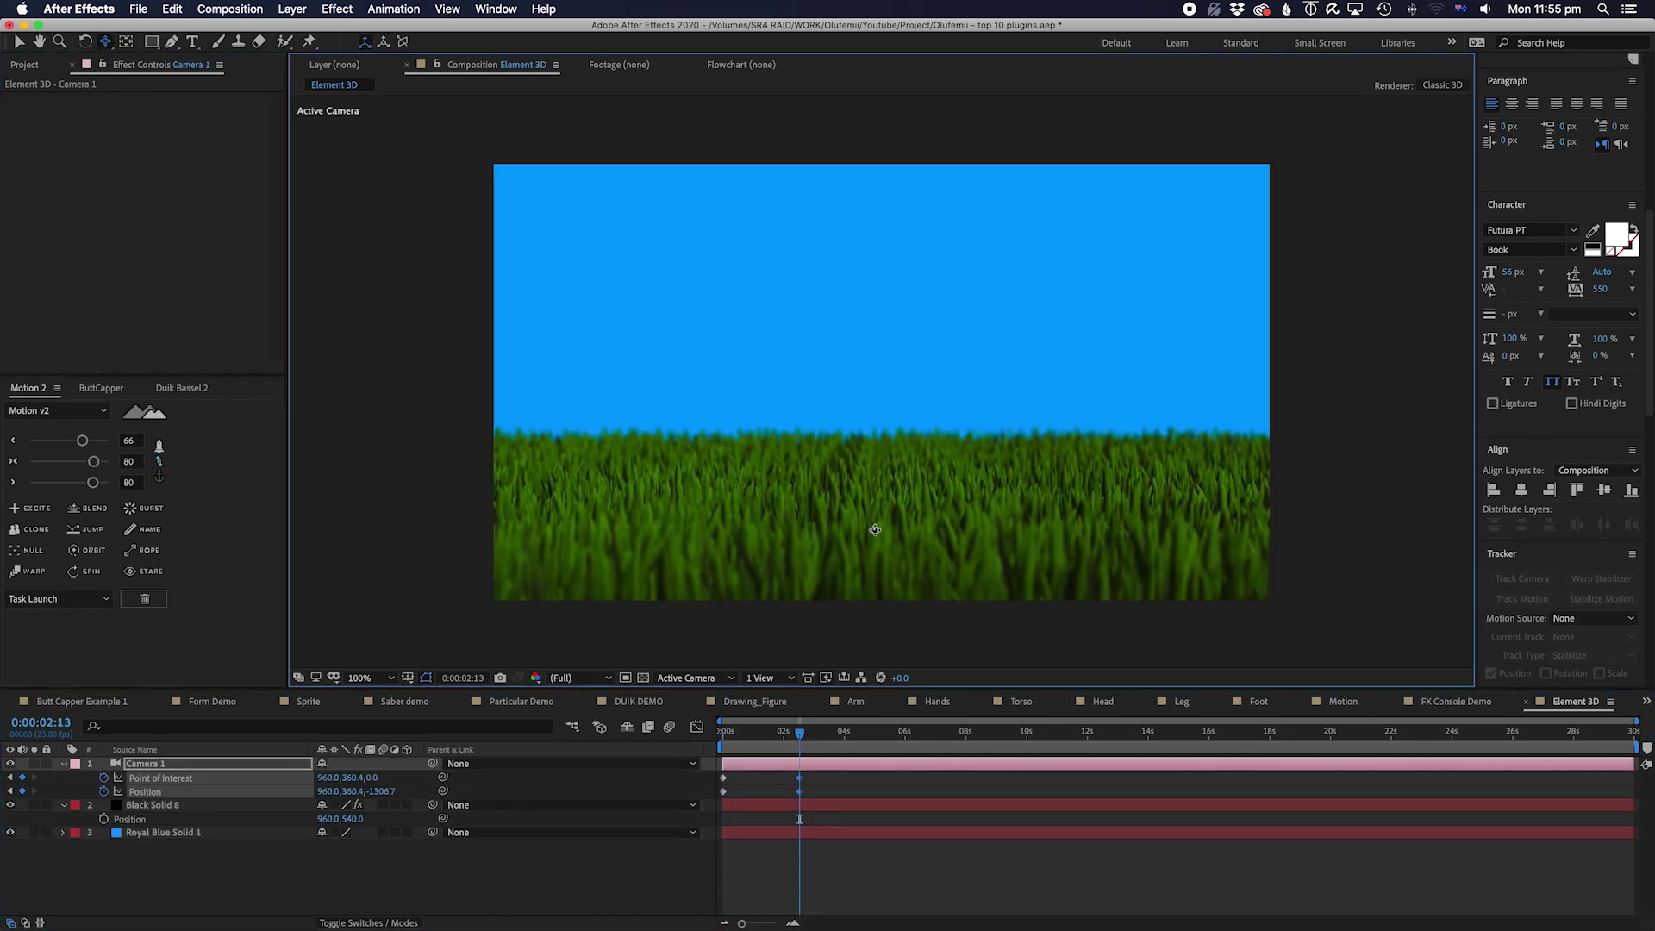
pyautogui.moveTo(885, 515); pyautogui.dragTo(892, 520)
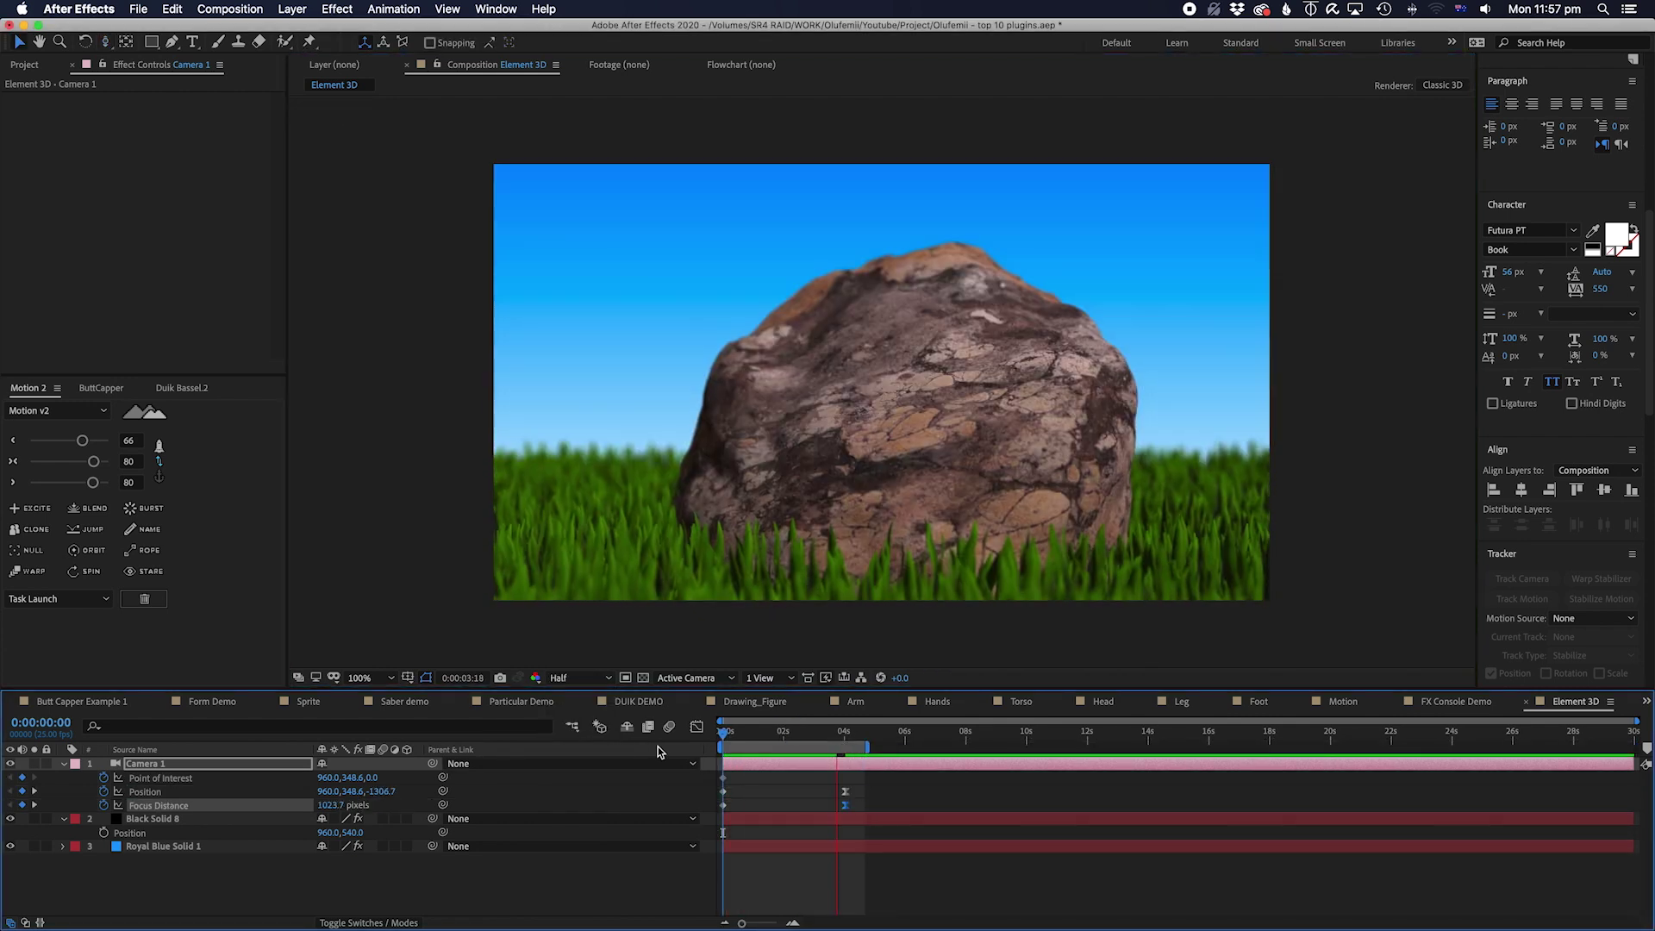
# Step: Orbit the camera at its 4:01 end keyframe and preview the glide from the start
pyautogui.press('k')
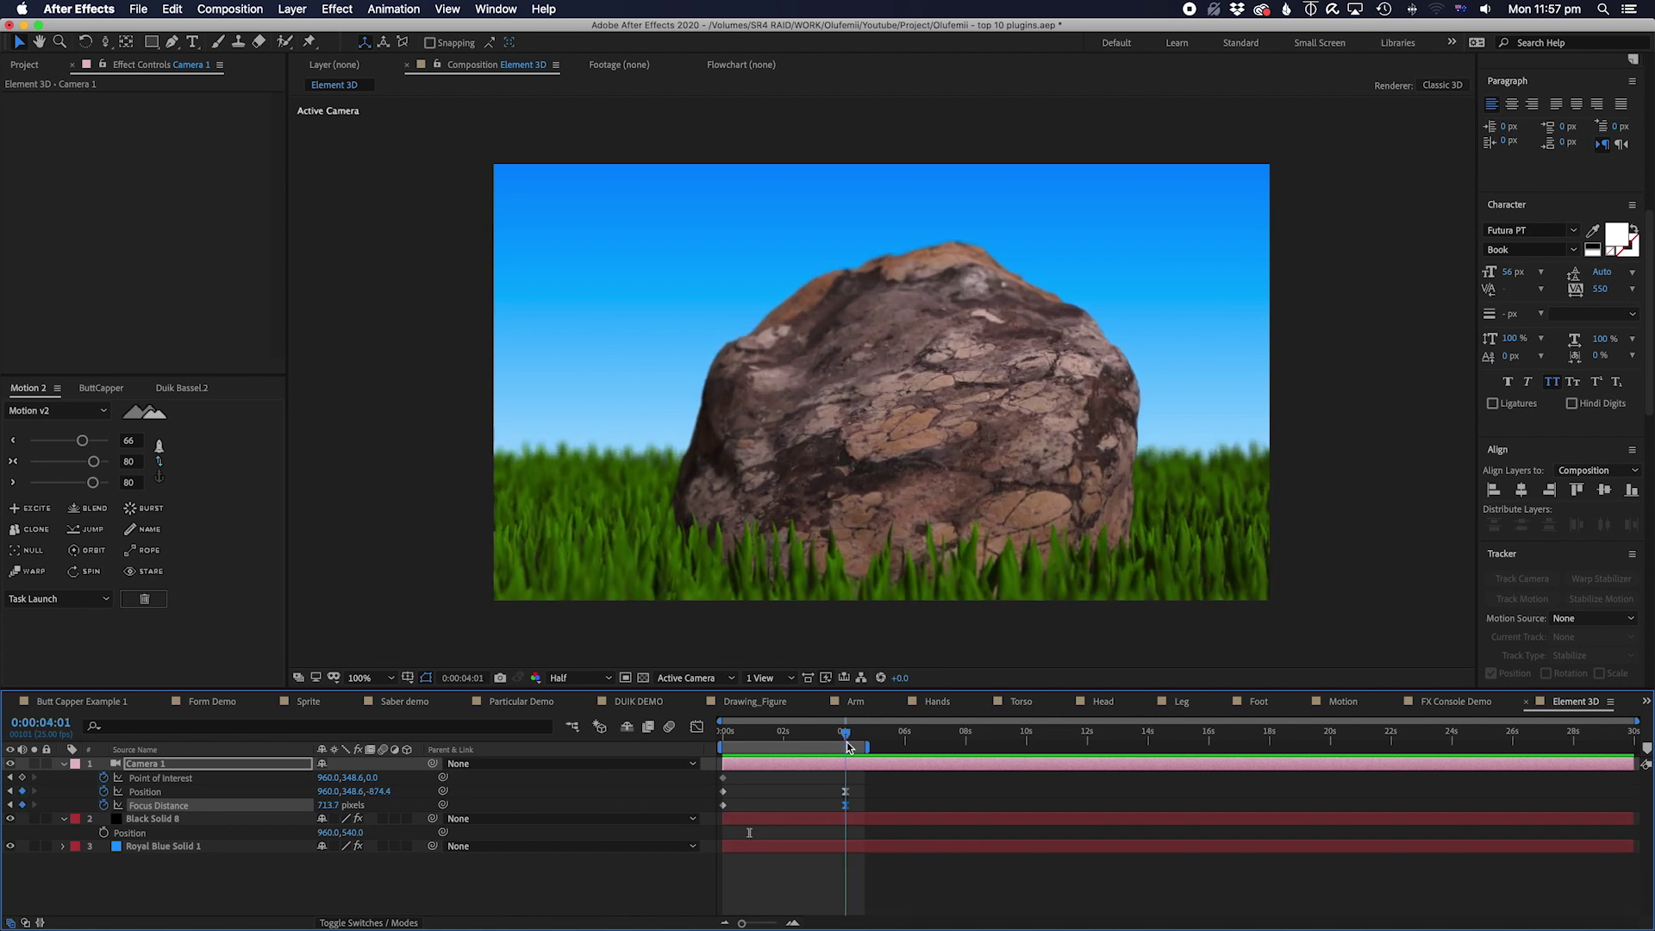
pyautogui.press('c')
pyautogui.moveTo(871, 497); pyautogui.dragTo(933, 499)
pyautogui.press('Home')
pyautogui.press('space')
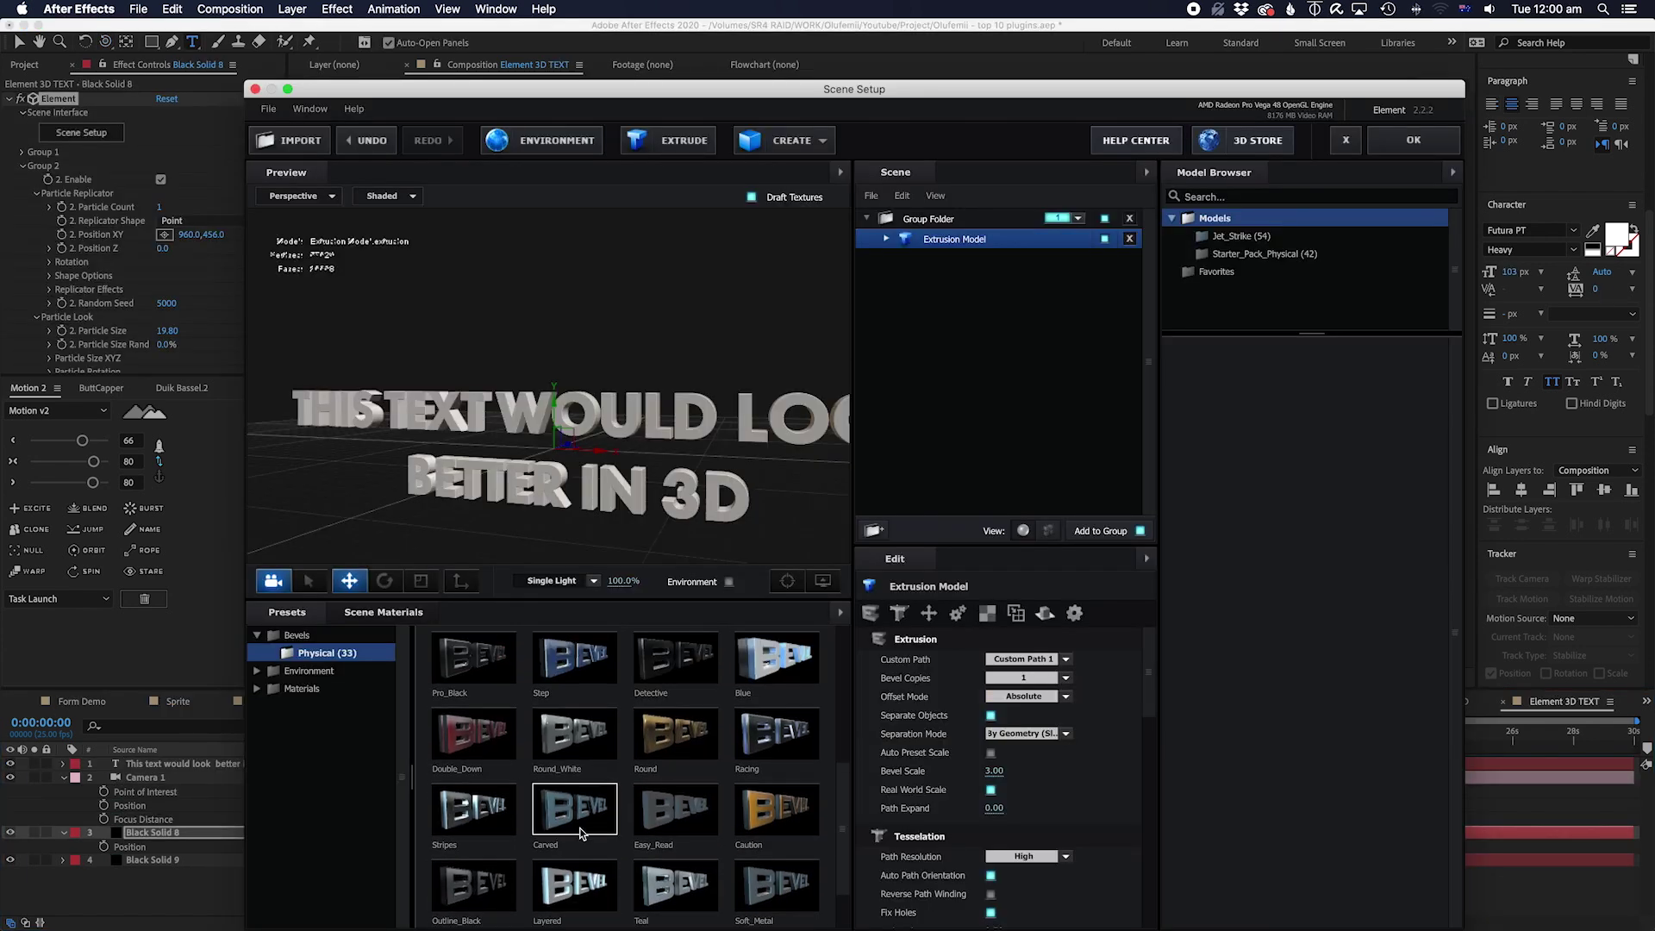
# Step: Apply red bevel material presets to the WOAH 3D! text, then preview the camera move
pyautogui.moveTo(650, 434); pyautogui.dragTo(661, 422)
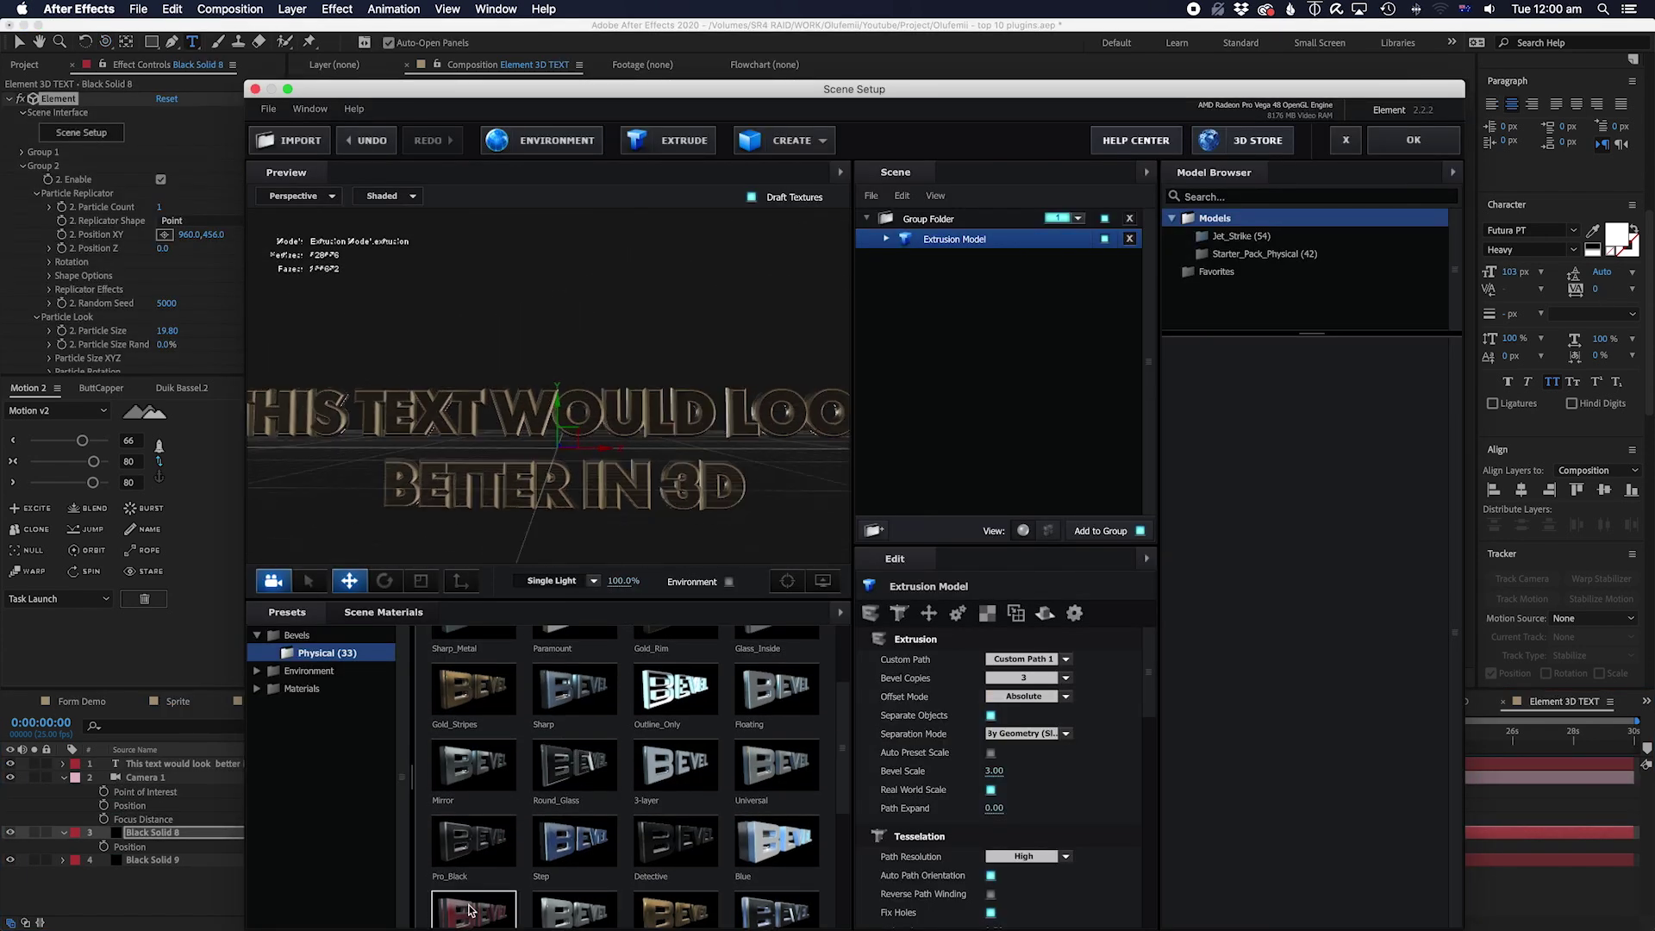
pyautogui.moveTo(470, 911); pyautogui.dragTo(555, 446)
pyautogui.scroll(2, 706, 782)
pyautogui.click(675, 743)
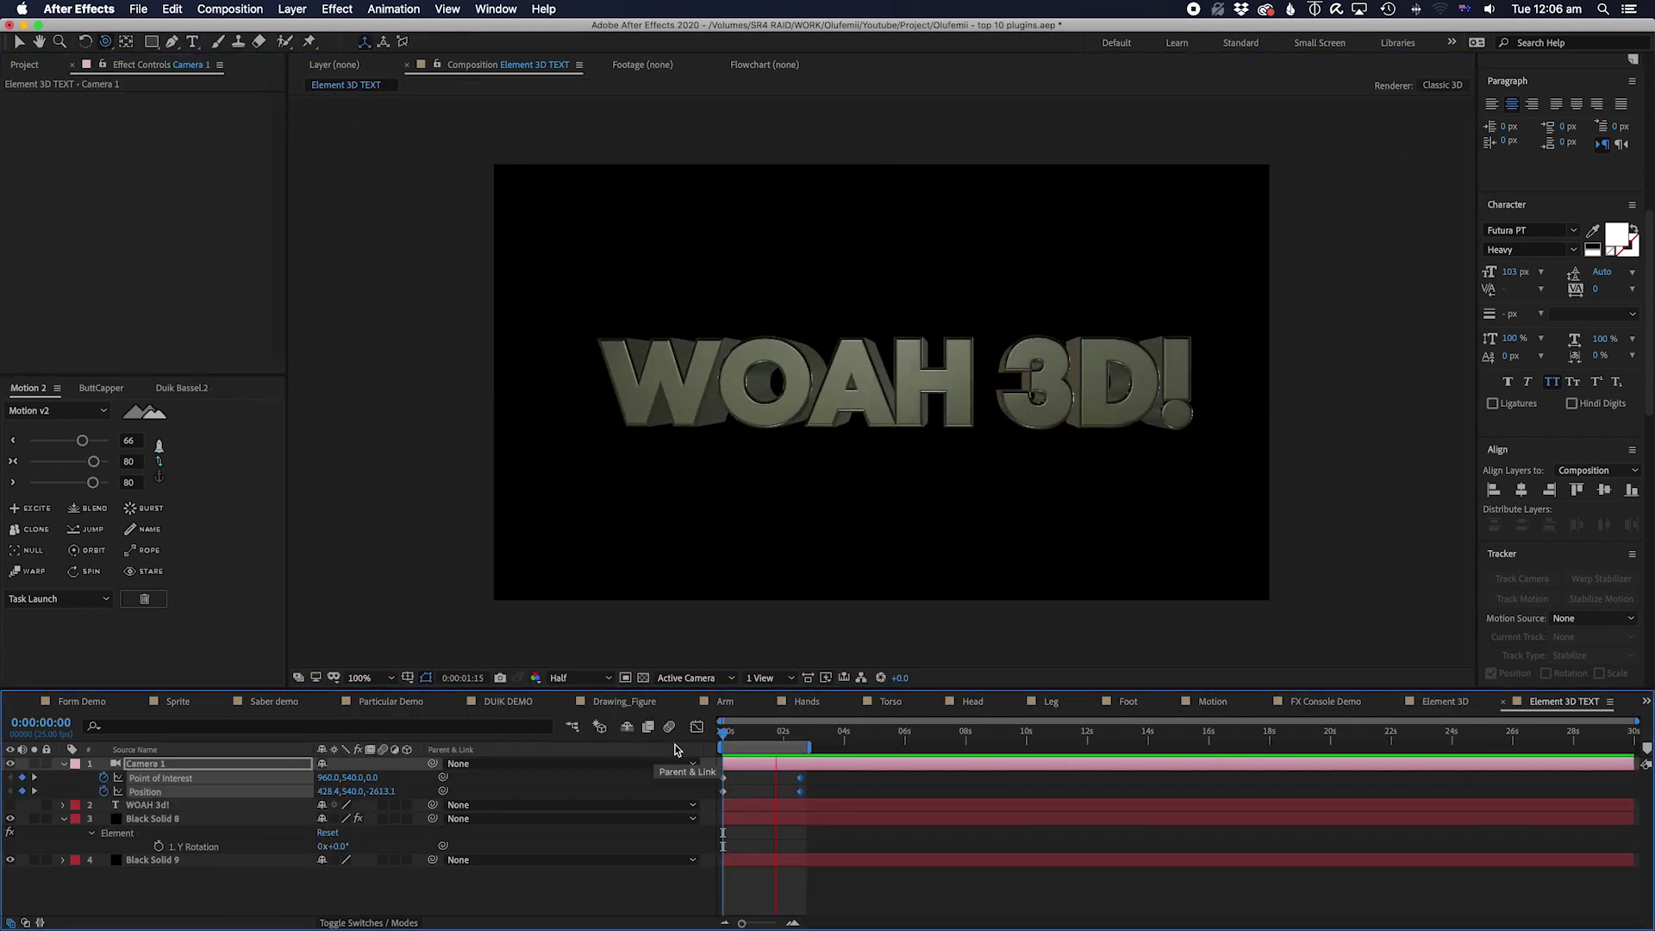
pyautogui.click(132, 836)
pyautogui.press('space')
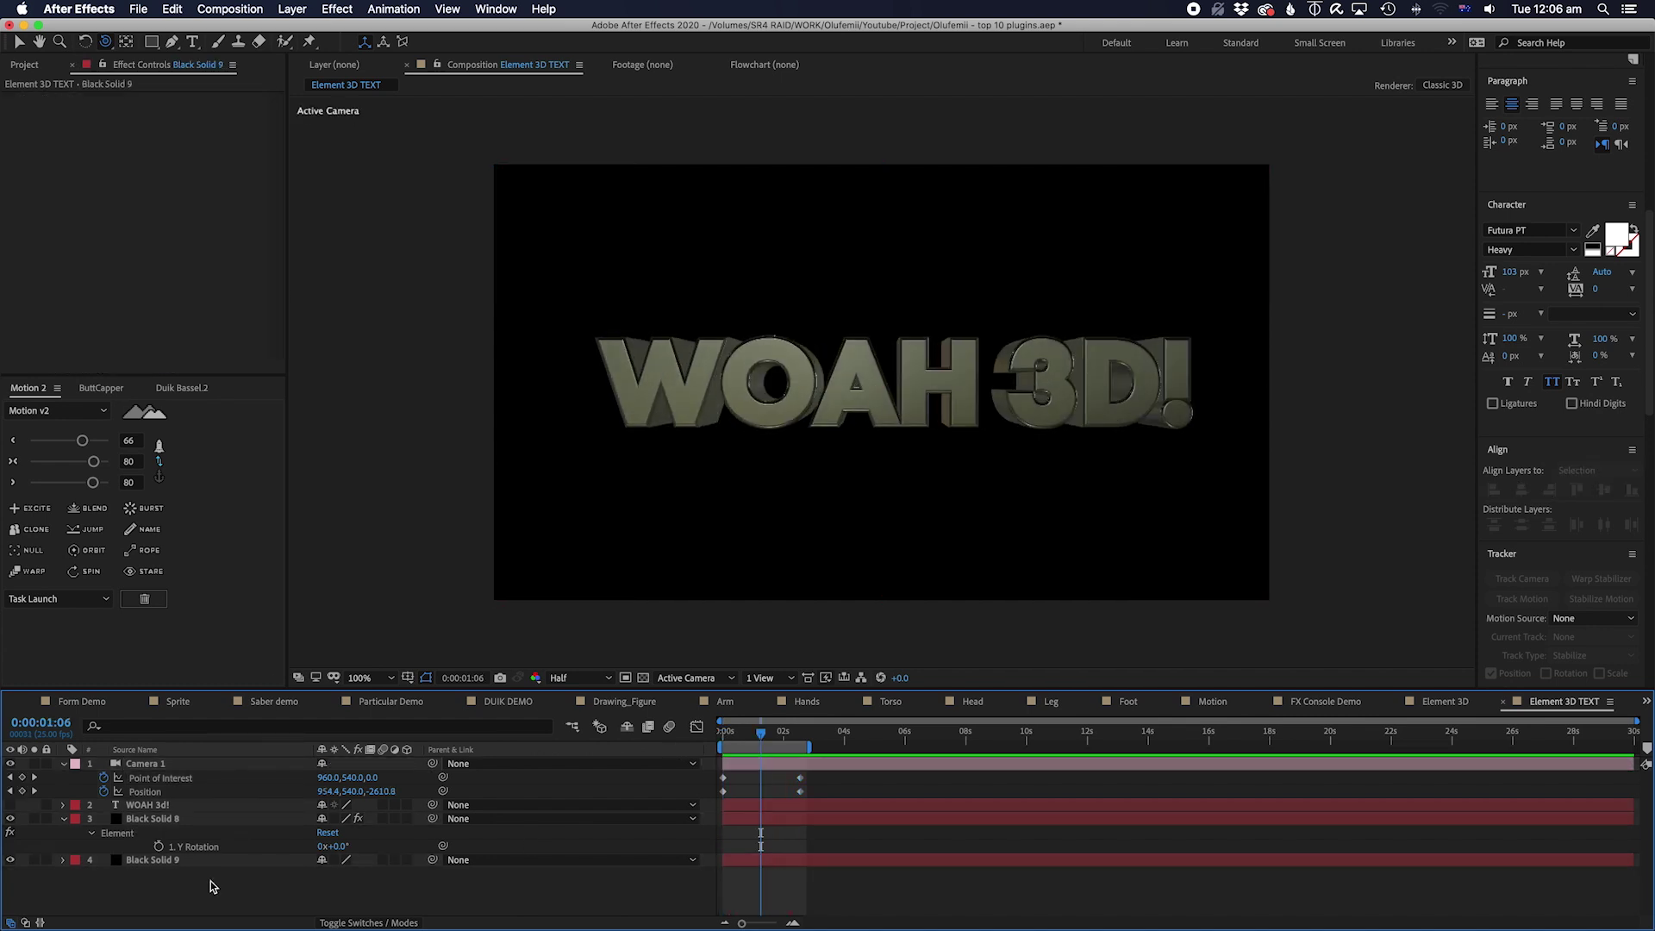
# Step: Add a new FFAD00 orange solid and draw an elliptical mask on it
pyautogui.press('super+y')
pyautogui.click(674, 659)
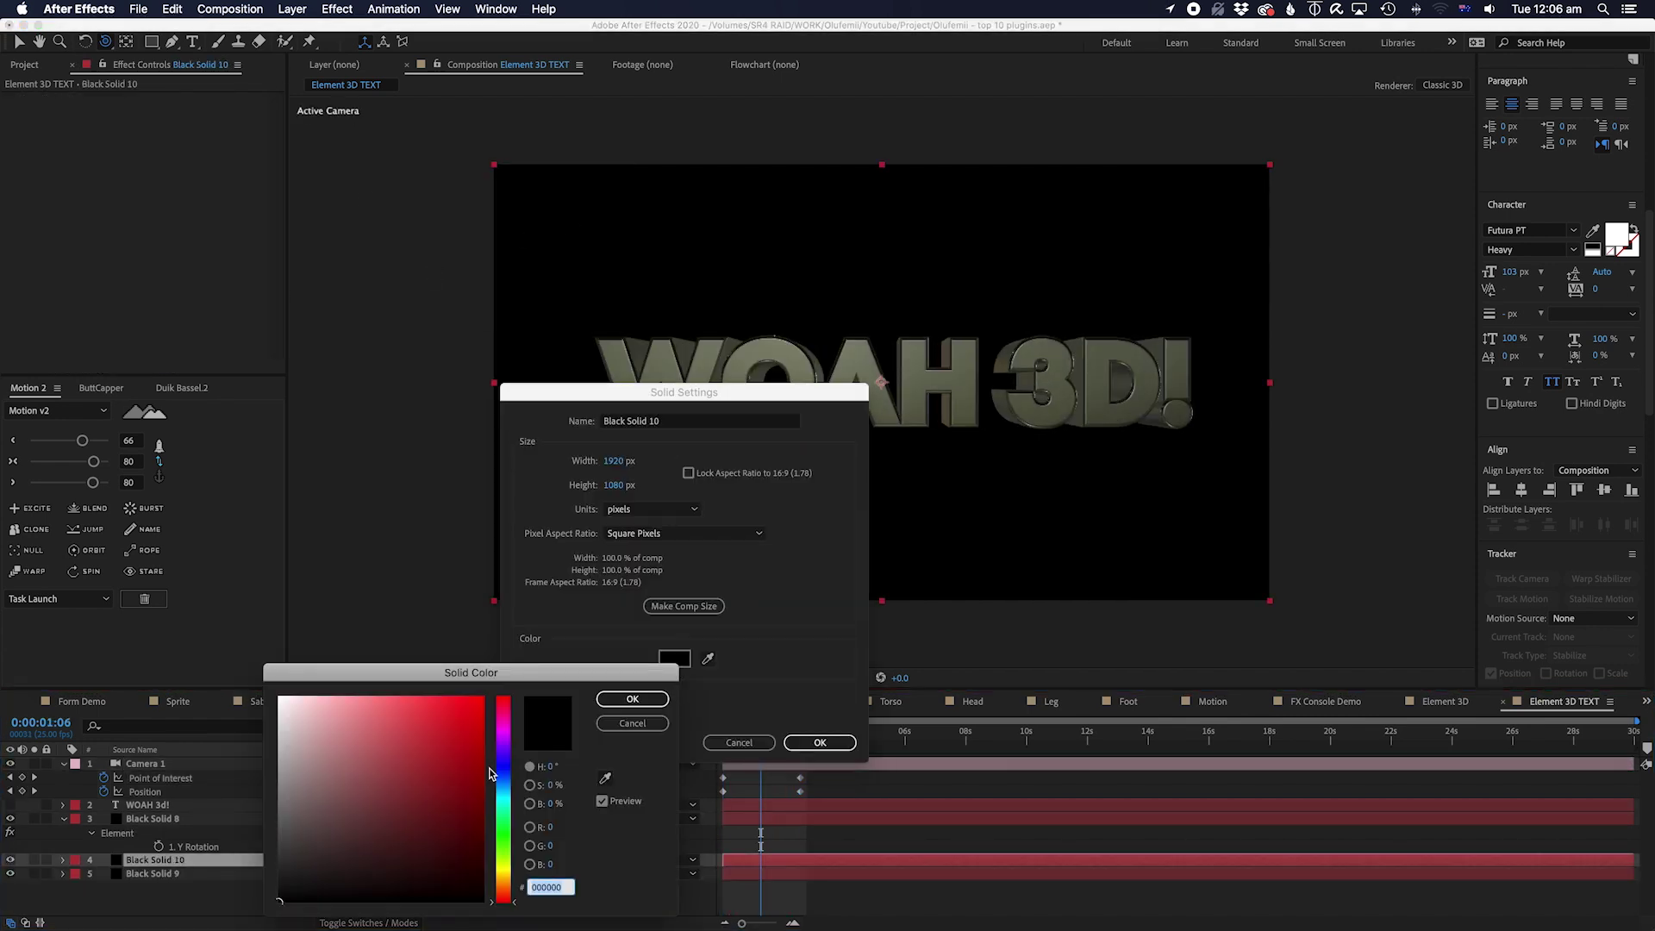
pyautogui.write('FFAD00')
pyautogui.click(648, 703)
pyautogui.press('Return')
pyautogui.moveTo(621, 158); pyautogui.dragTo(1111, 503)
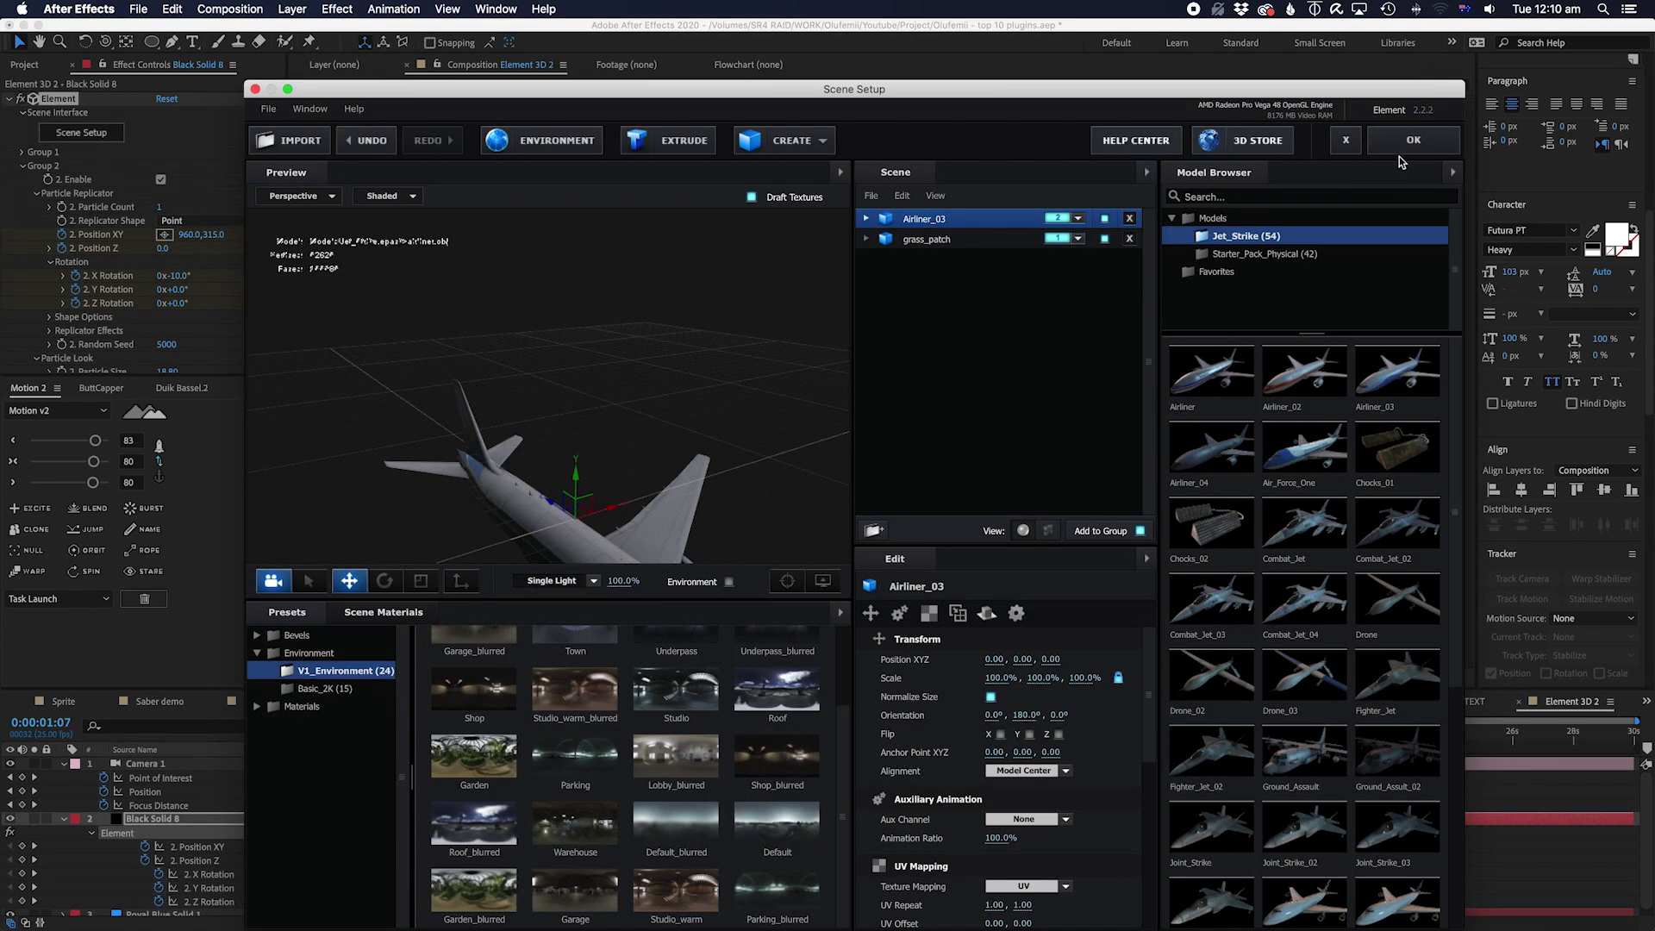
# Step: Apply the Airliner_03 and grass_patch Element 3D scene, returning to the comp's start
pyautogui.click(1400, 154)
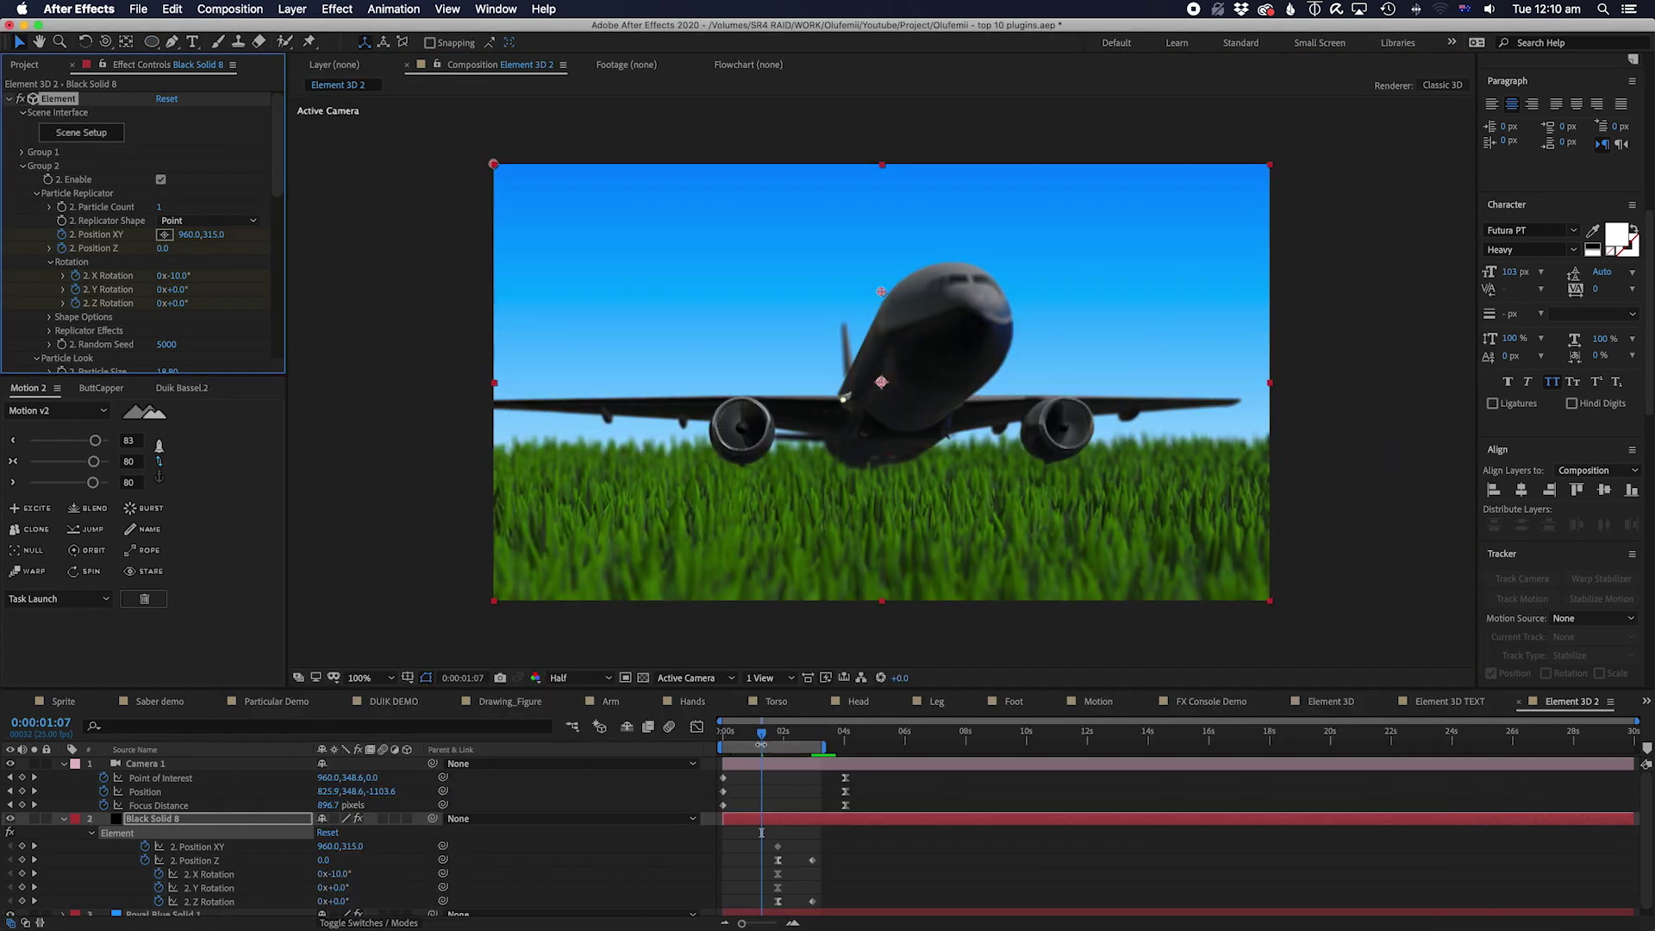
pyautogui.press('Home')
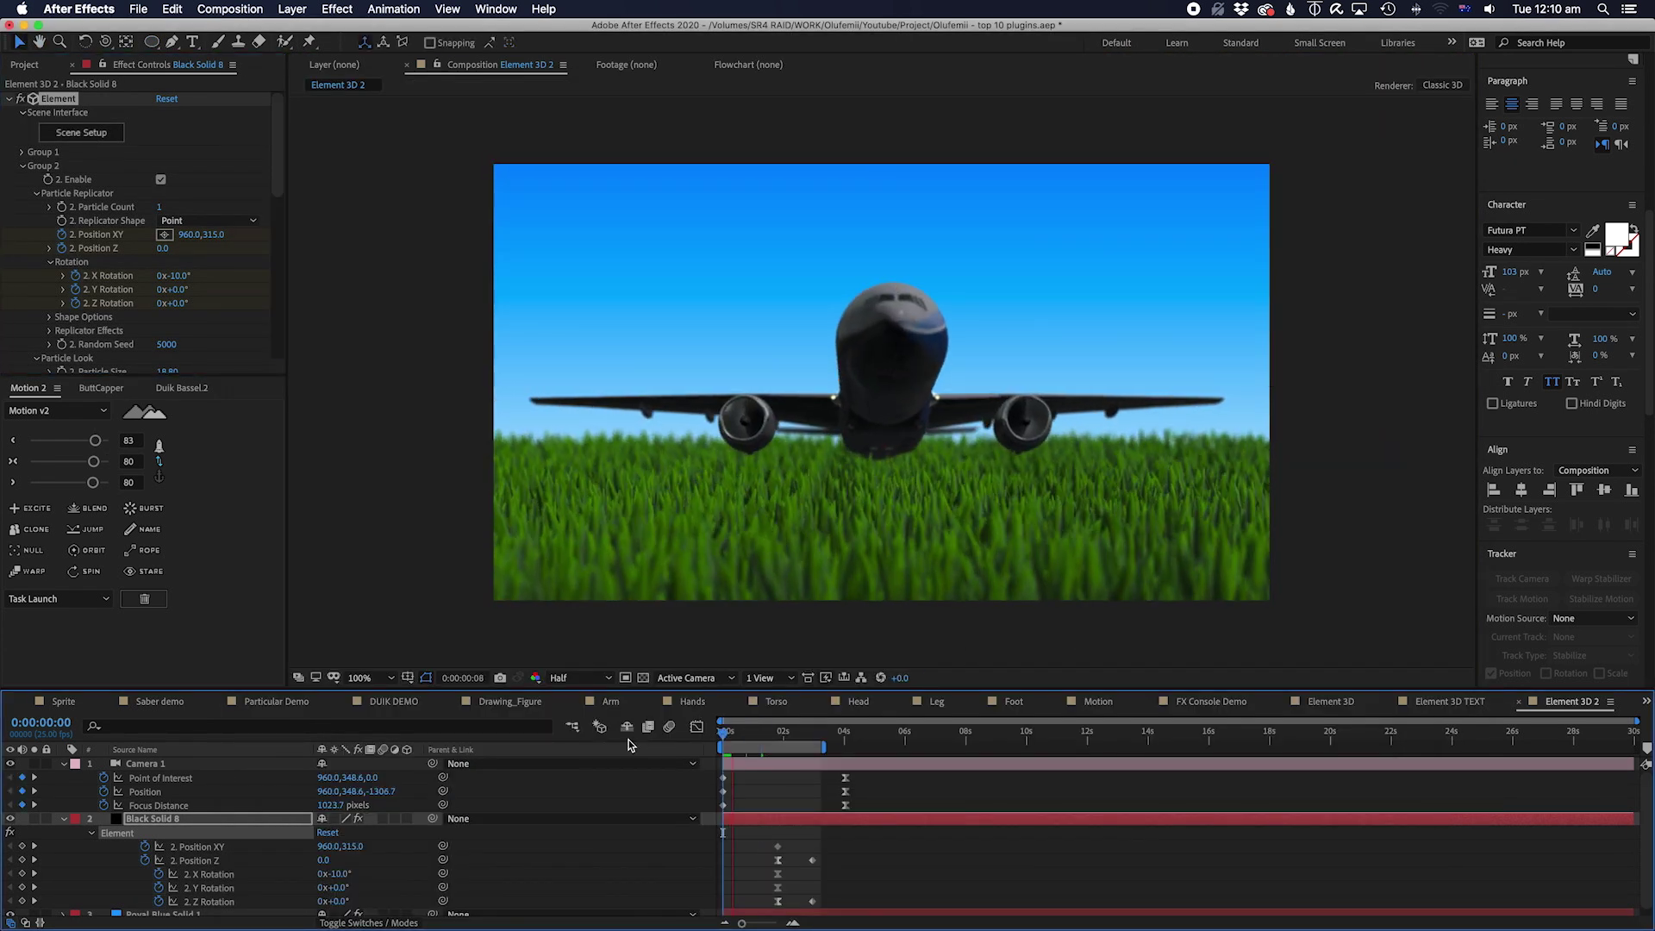